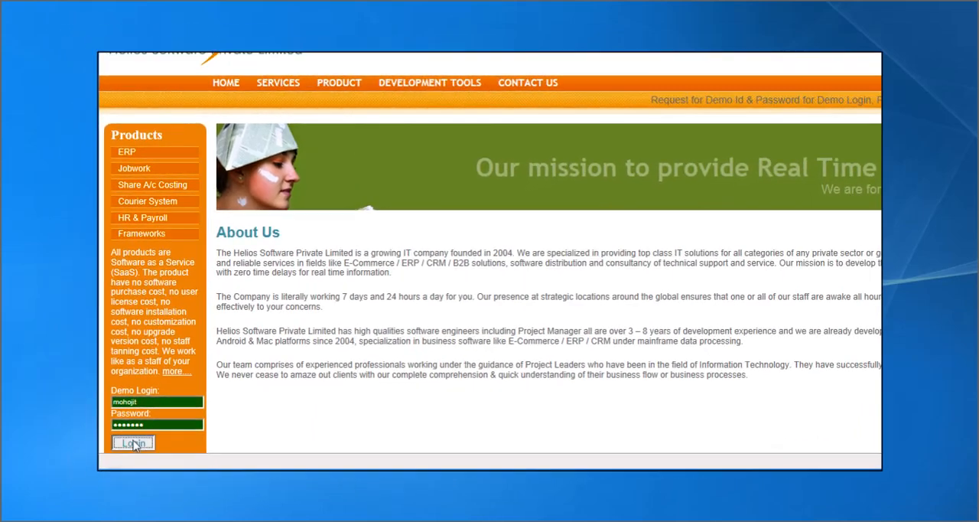
# Log in with the prefilled demo credentials, and switch the dashboard theme to orange and back to green
pyautogui.click(96, 467)
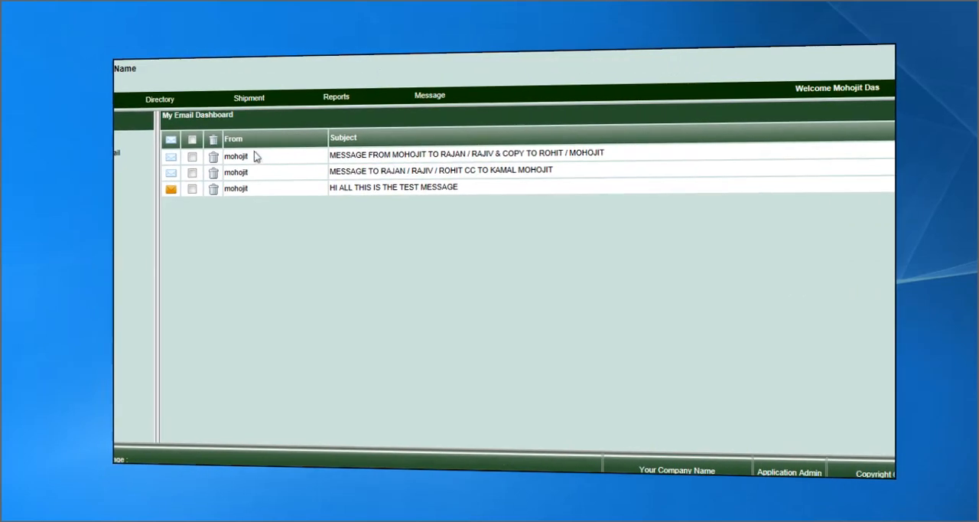
pyautogui.moveTo(348, 74)
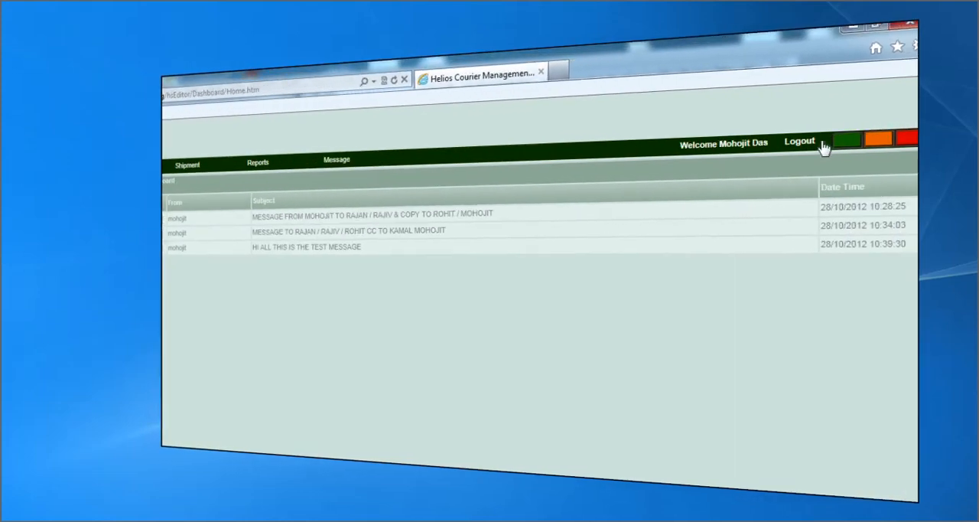
pyautogui.click(862, 143)
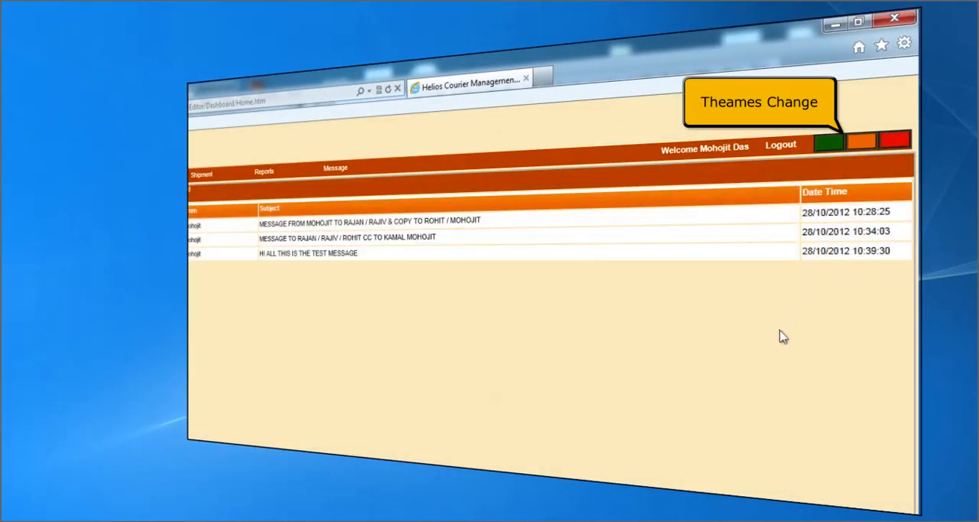
pyautogui.click(831, 148)
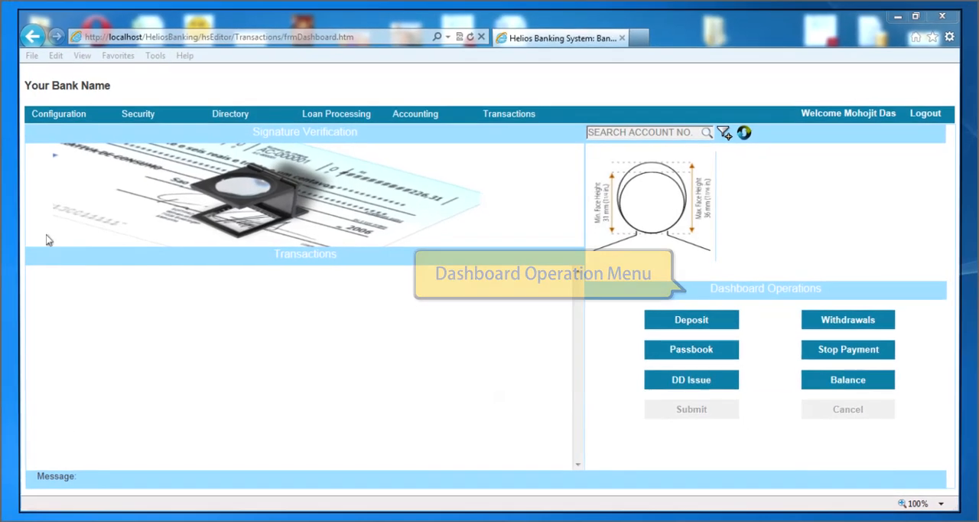
# Open the Country Information configuration, filter the country names by INDIA and select the INDIA record
pyautogui.moveTo(29, 111)
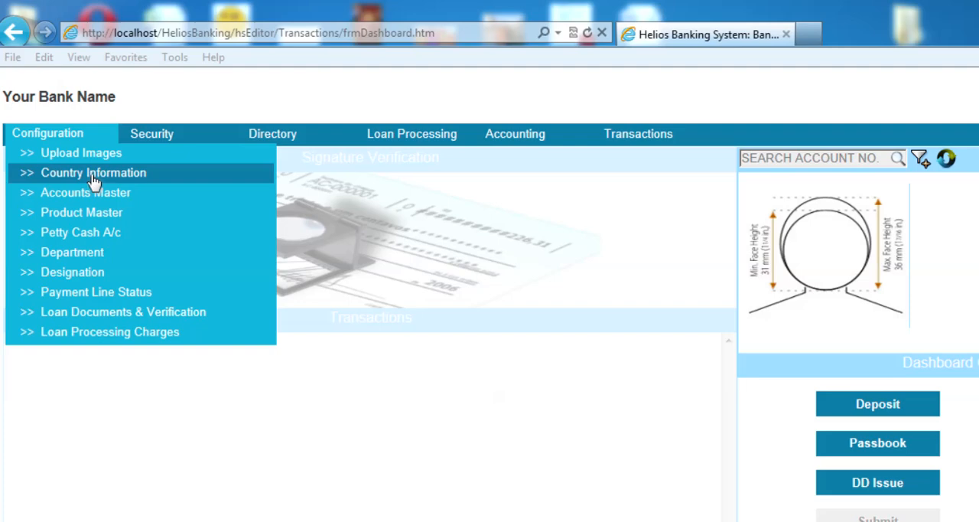
pyautogui.click(93, 176)
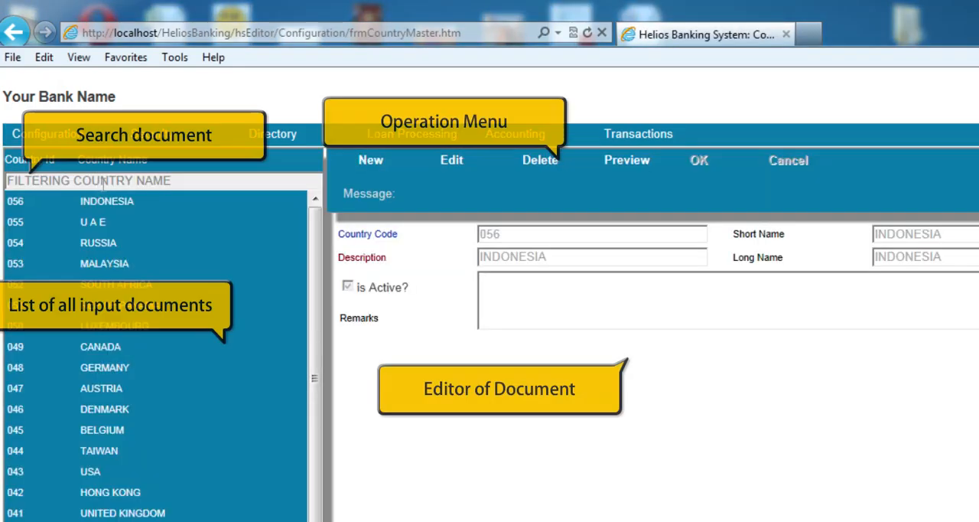
pyautogui.click(102, 183)
pyautogui.write('IND')
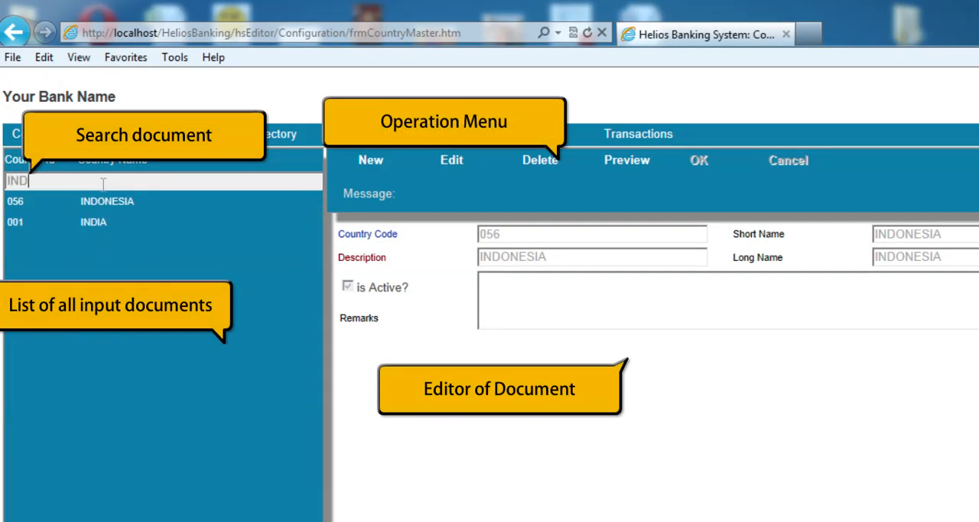
pyautogui.write('IA')
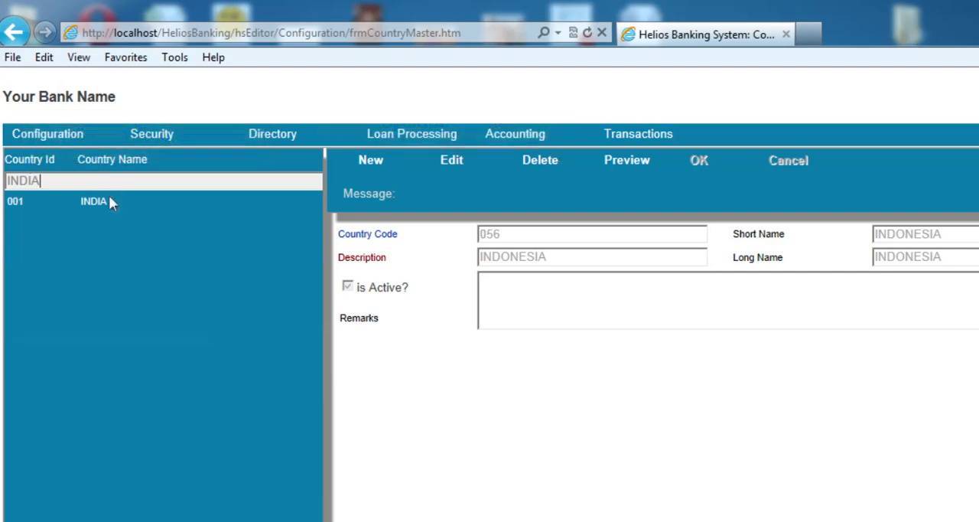
pyautogui.click(106, 201)
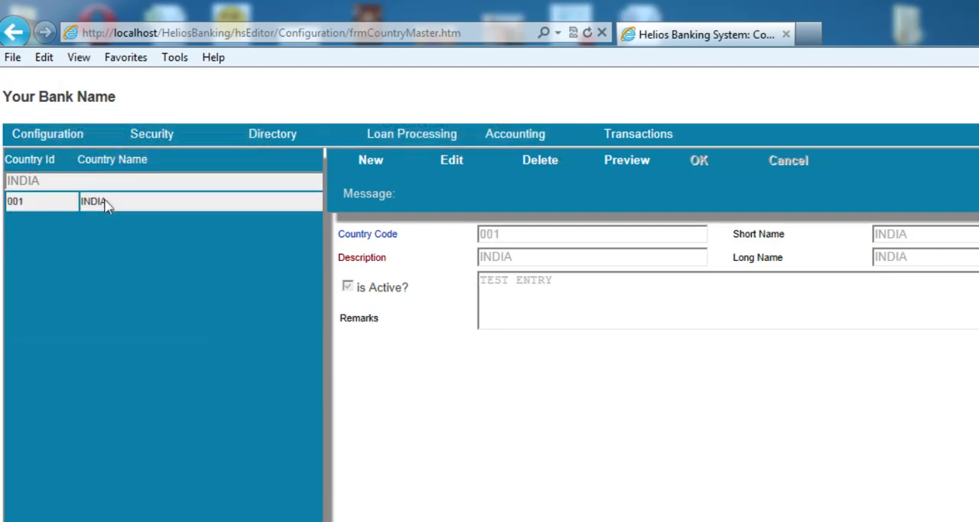
# Edit the INDIA record's remarks to read "TEST REMARKS ENTRY ONLY" and save the record
pyautogui.click(452, 162)
pyautogui.click(566, 273)
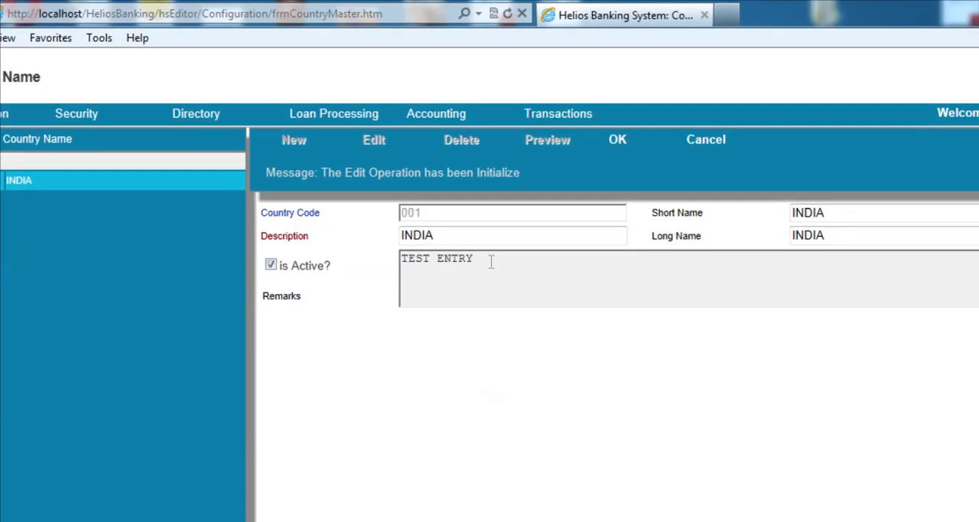
pyautogui.press('BackSpace')
pyautogui.press('BackSpace')
pyautogui.press('BackSpace')
pyautogui.press('BackSpace')
pyautogui.press('BackSpace')
pyautogui.write('RE')
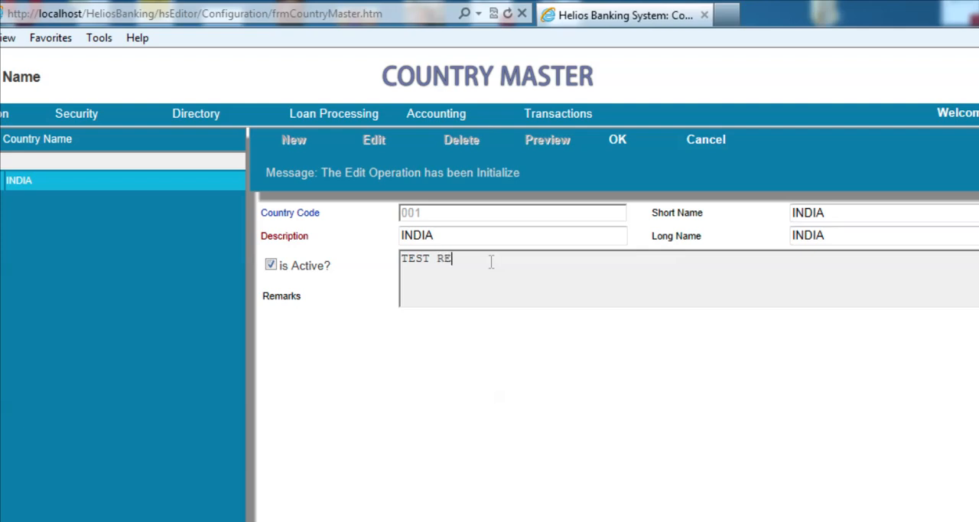
pyautogui.write('MARKS ENTRY')
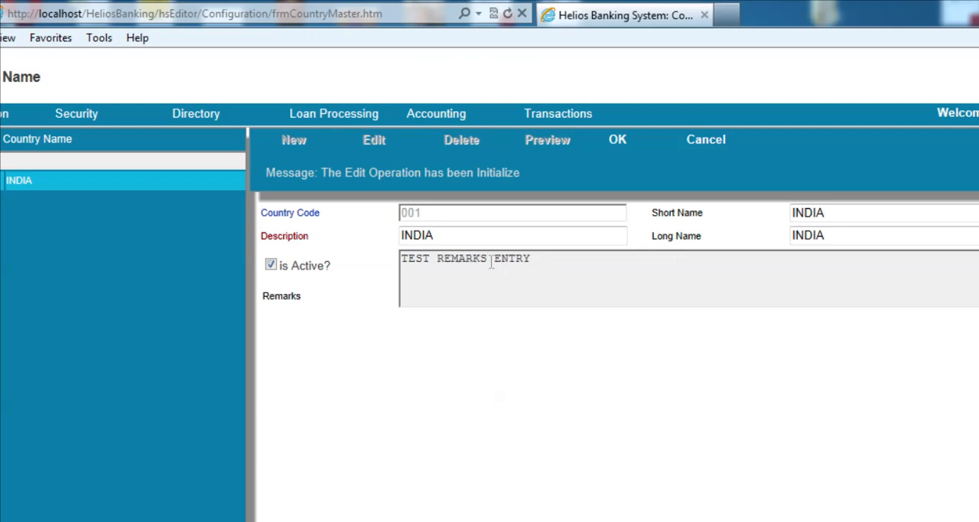
pyautogui.write(' ONLY')
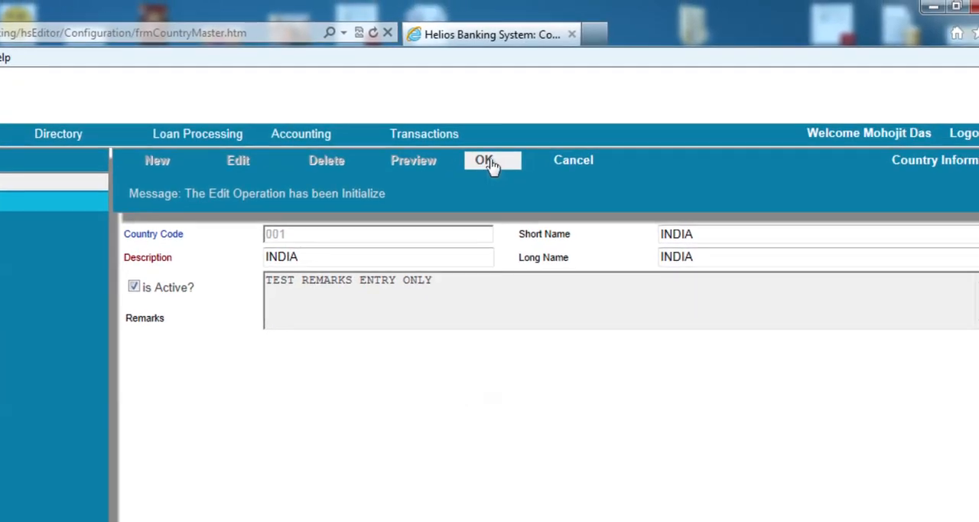
pyautogui.click(622, 145)
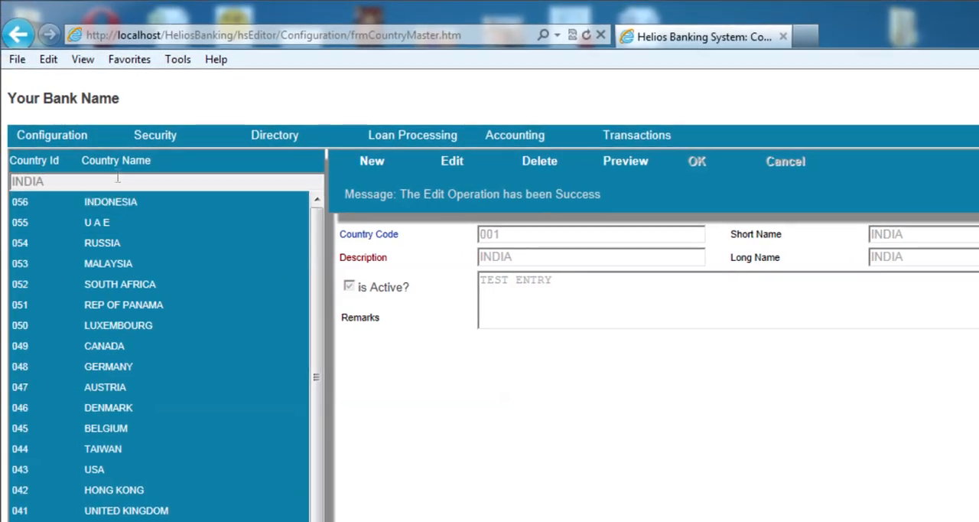
# Filter the country list by INDIA again to review the saved record, and clear the filter
pyautogui.click(117, 181)
pyautogui.press('BackSpace')
pyautogui.press('BackSpace')
pyautogui.press('BackSpace')
pyautogui.press('BackSpace')
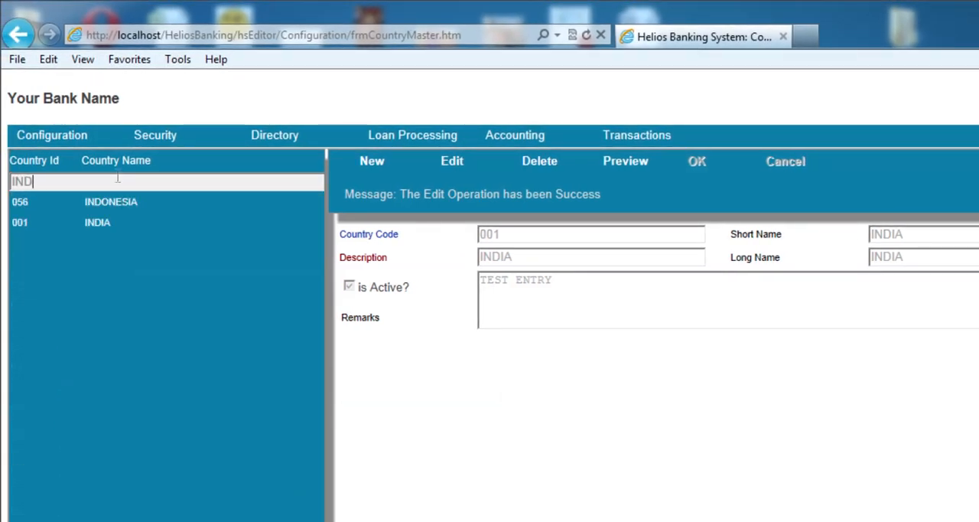
pyautogui.press('BackSpace')
pyautogui.write('INDIA')
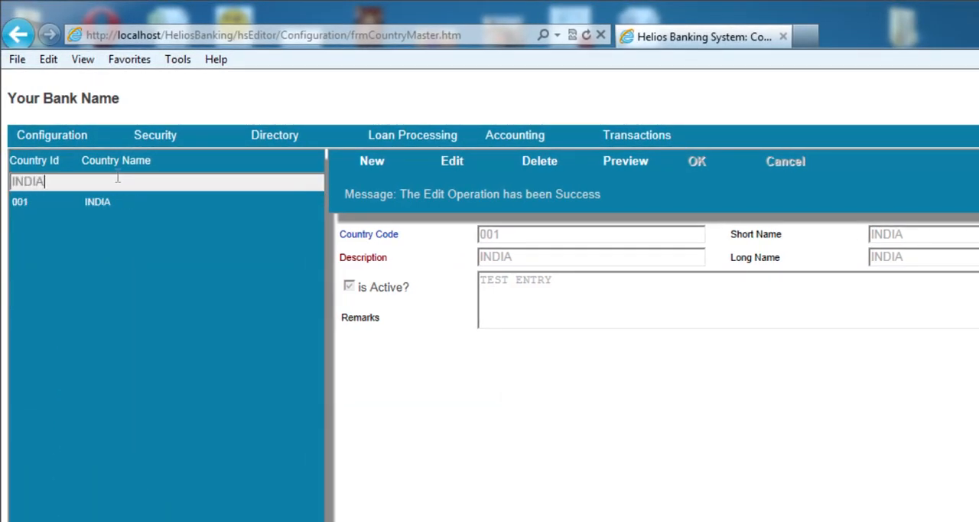
pyautogui.click(108, 203)
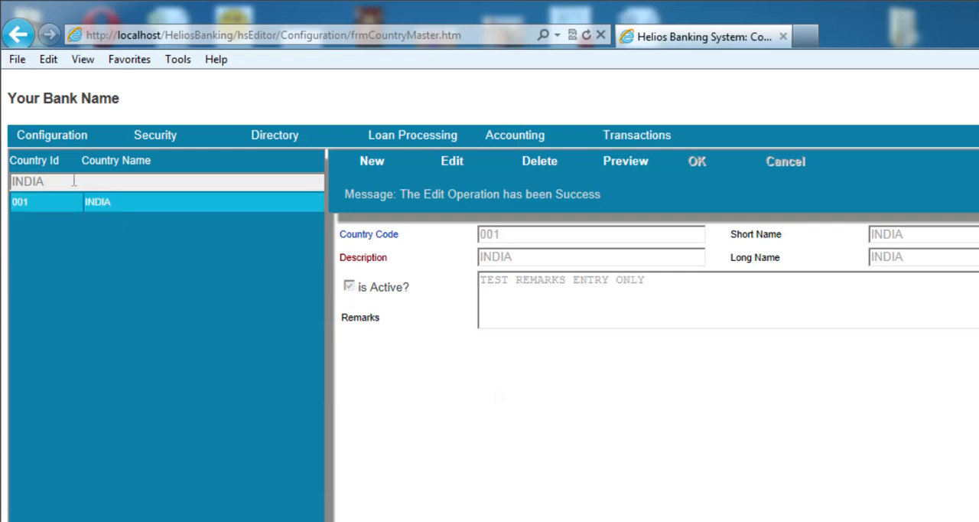
pyautogui.press('BackSpace')
pyautogui.press('BackSpace')
pyautogui.press('BackSpace')
pyautogui.press('BackSpace')
pyautogui.press('BackSpace')
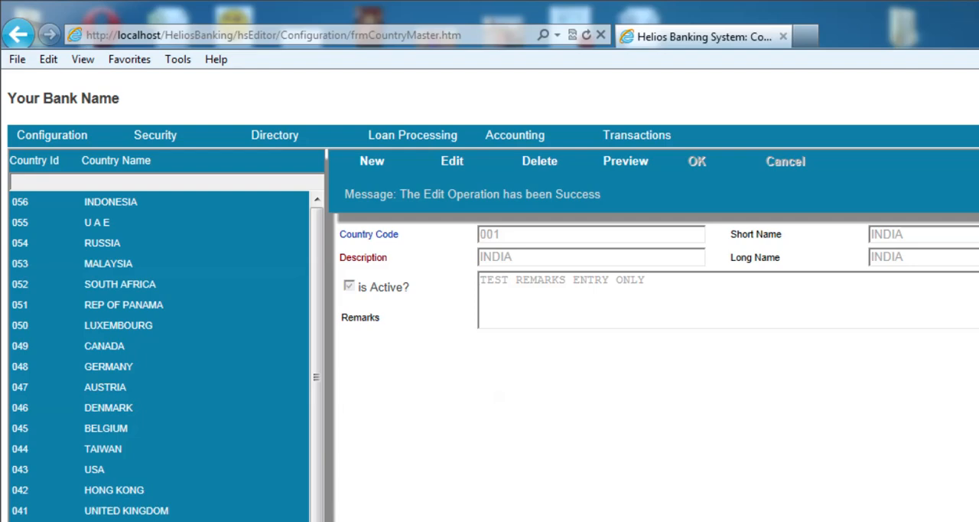
# Open the Accounts Master and look through existing accounts such as CAPITAL ACCOUNT, CHEQUE BOOK CHARGES and CURRENT ASSETS
pyautogui.click(58, 132)
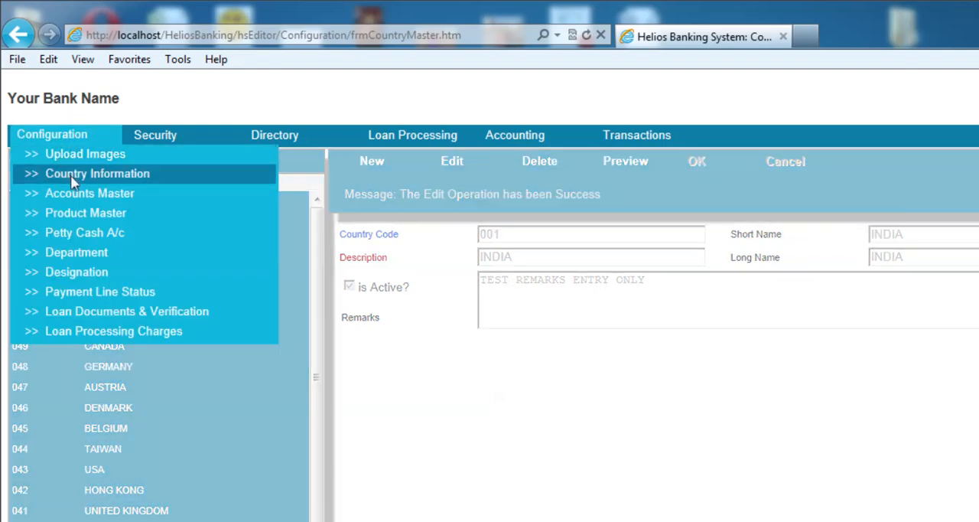
pyautogui.click(77, 198)
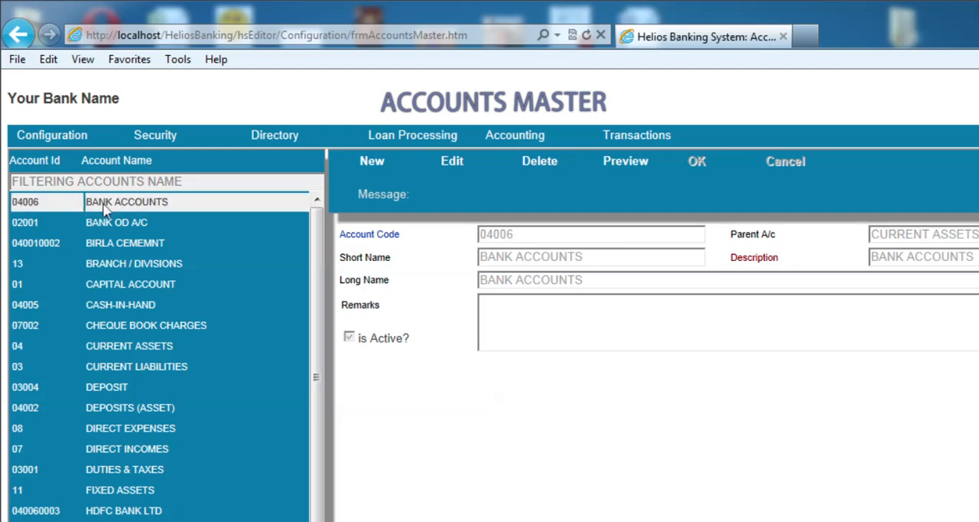
pyautogui.click(119, 273)
pyautogui.click(116, 290)
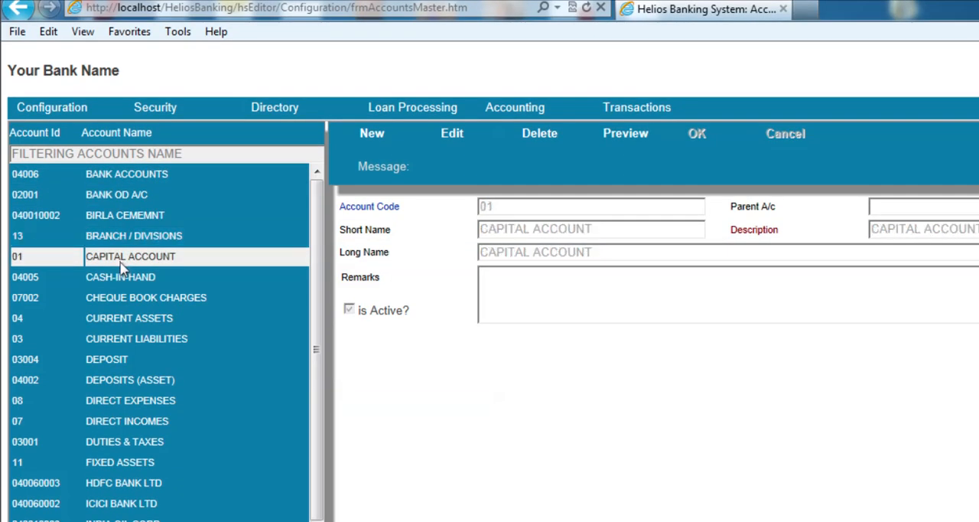
pyautogui.click(121, 311)
pyautogui.click(120, 299)
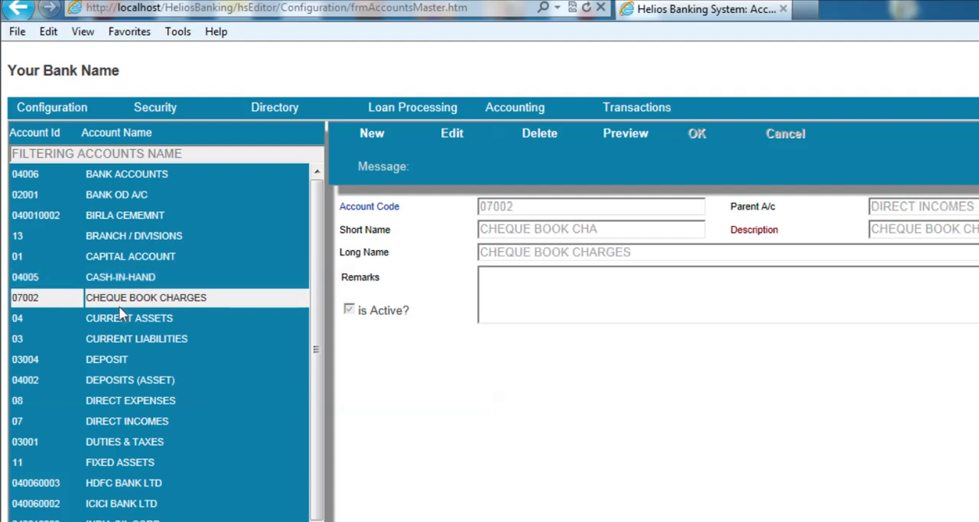
pyautogui.click(120, 324)
# Start a new account record and choose BANK ACCOUNTS as its parent account
pyautogui.click(370, 134)
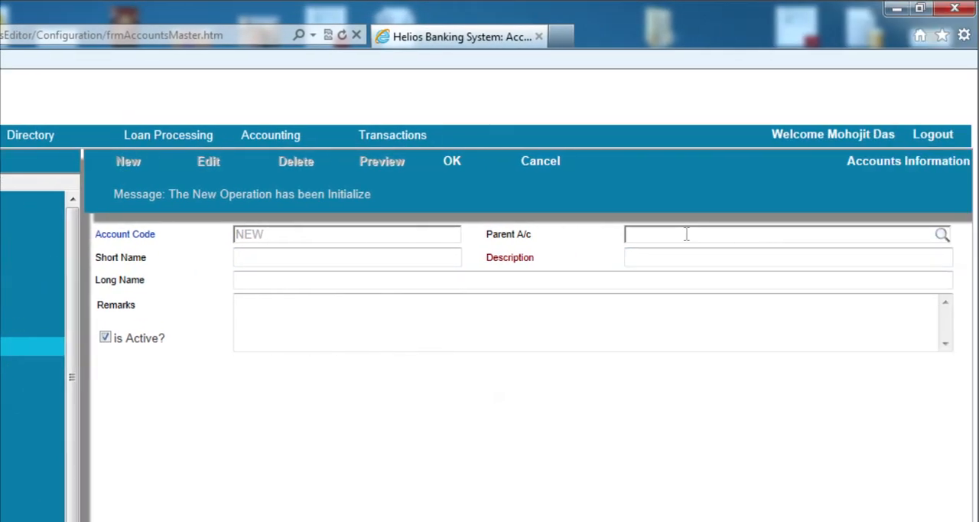
pyautogui.click(686, 234)
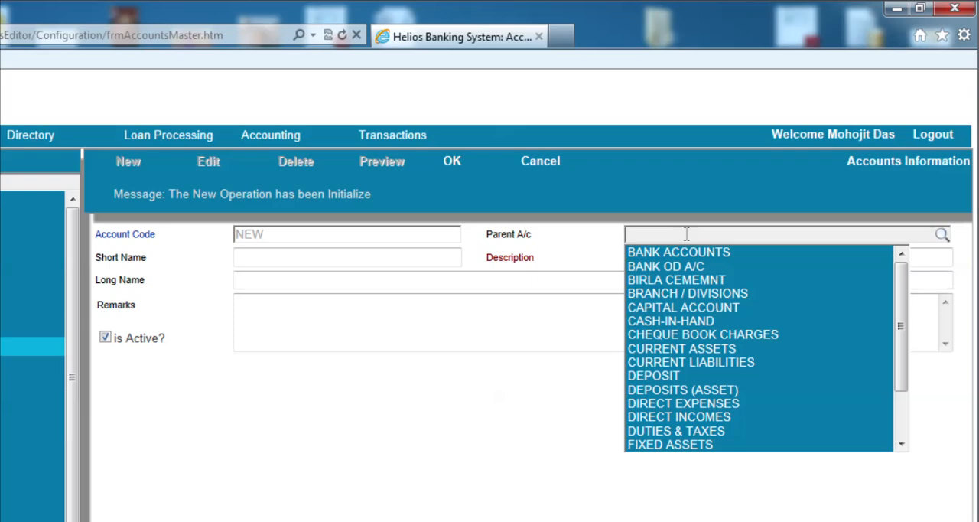
pyautogui.write('BANK A')
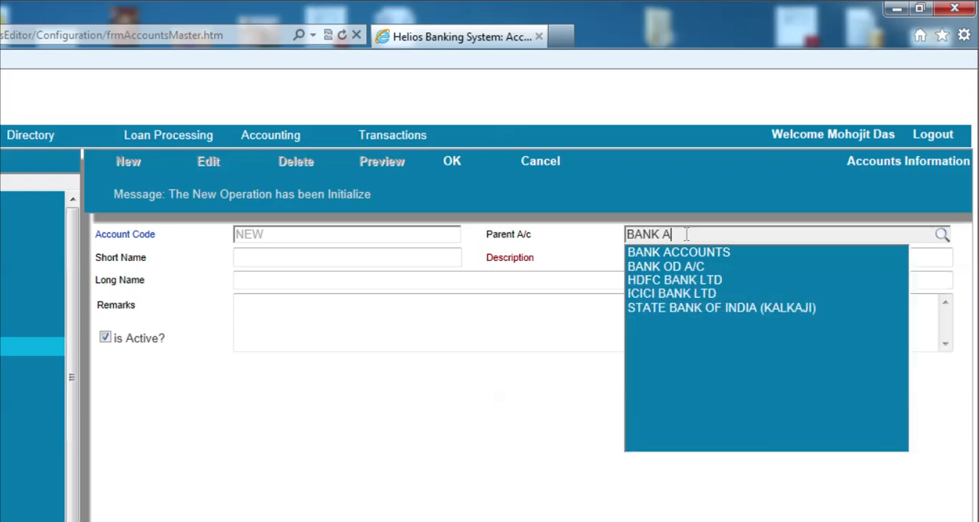
pyautogui.write('CCOUNTS')
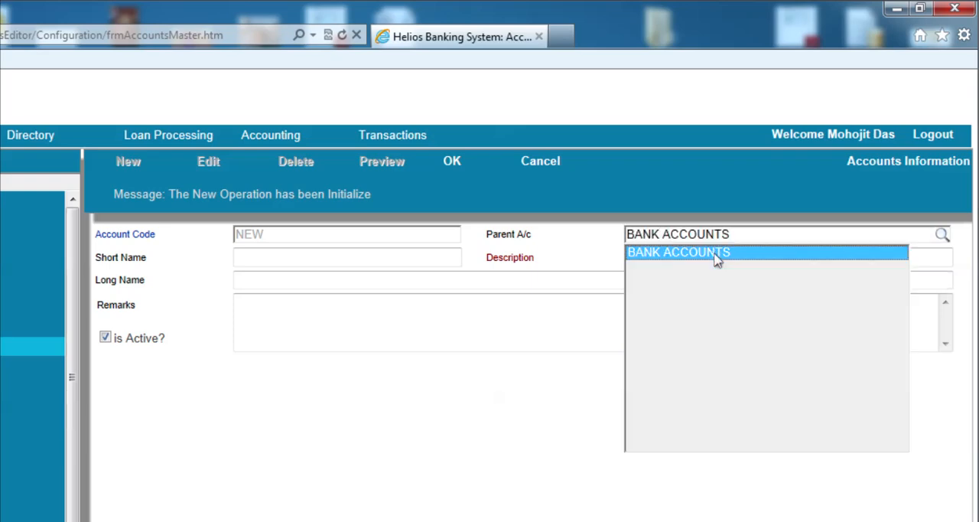
pyautogui.click(716, 259)
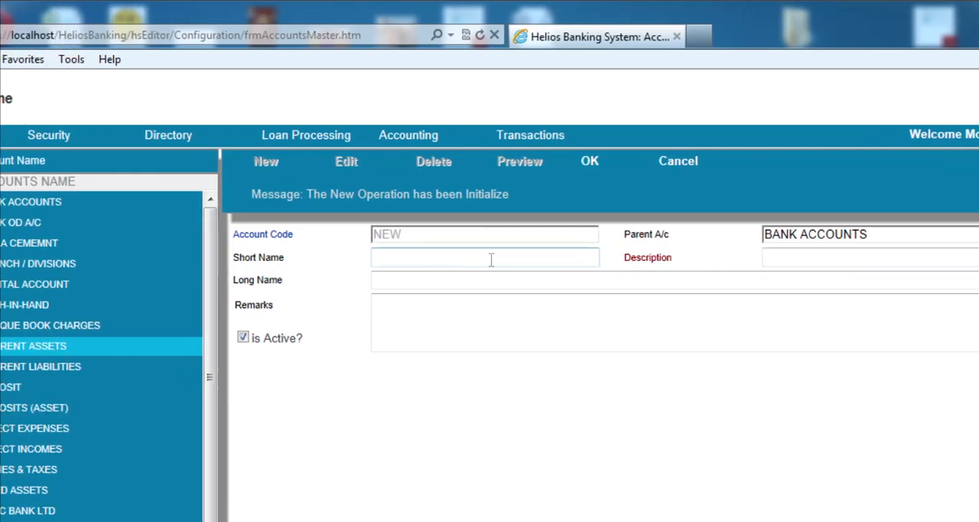
# Enter PNB BANK as the new account's short name
pyautogui.click(369, 257)
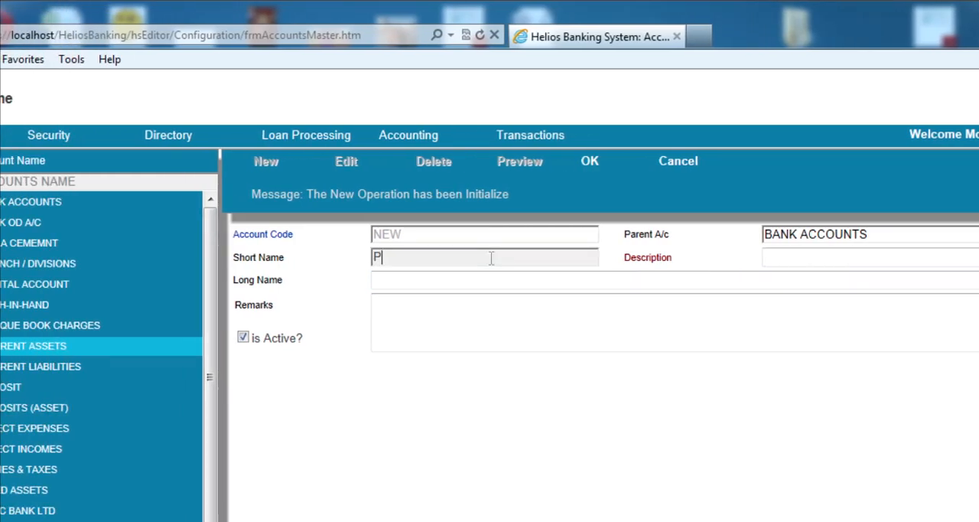
pyautogui.write('PNB BANK')
pyautogui.press('Tab')
# Enter PUNJAB NATIONAL BANK as the new account's description
pyautogui.write('P')
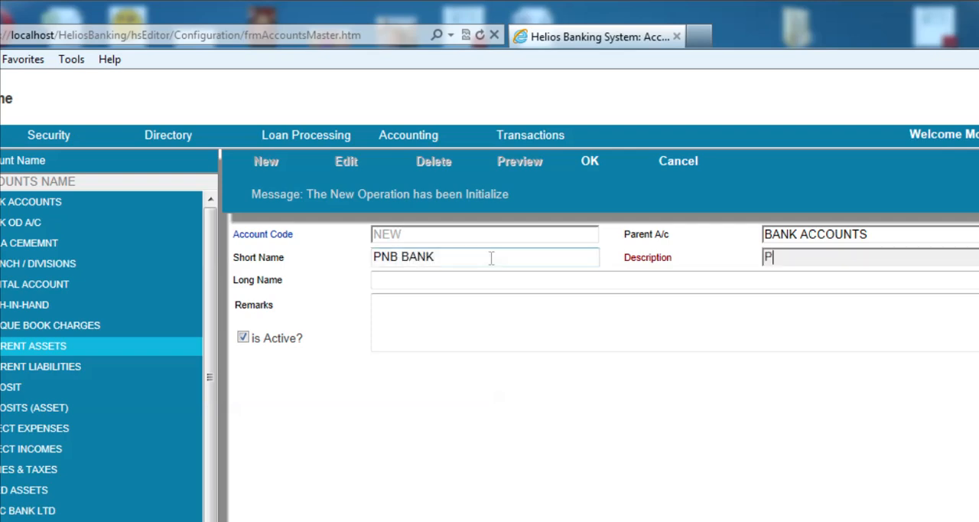
pyautogui.write('UNJAB NA')
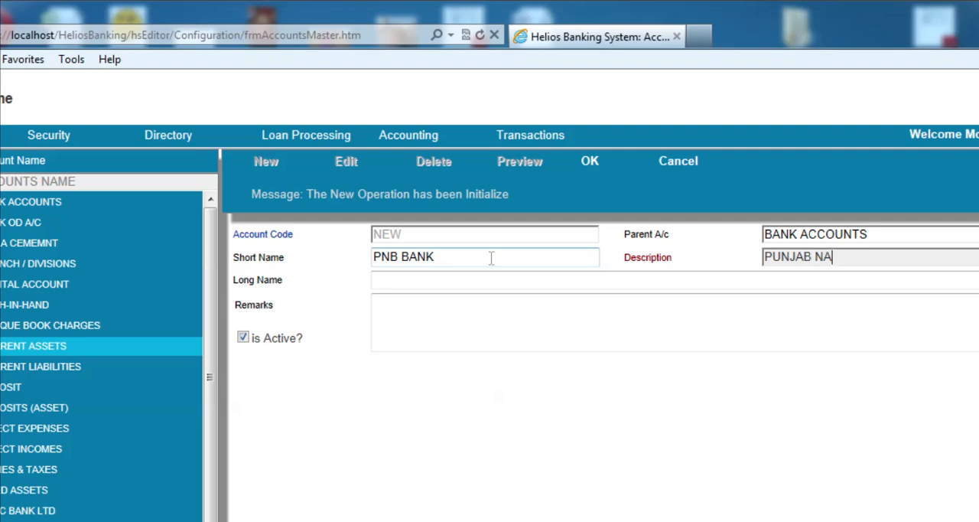
pyautogui.write('TIONAL BANK')
pyautogui.press('Tab')
# Set the new account's long name to PUNJAB NATIONAL BANK
pyautogui.write('PU')
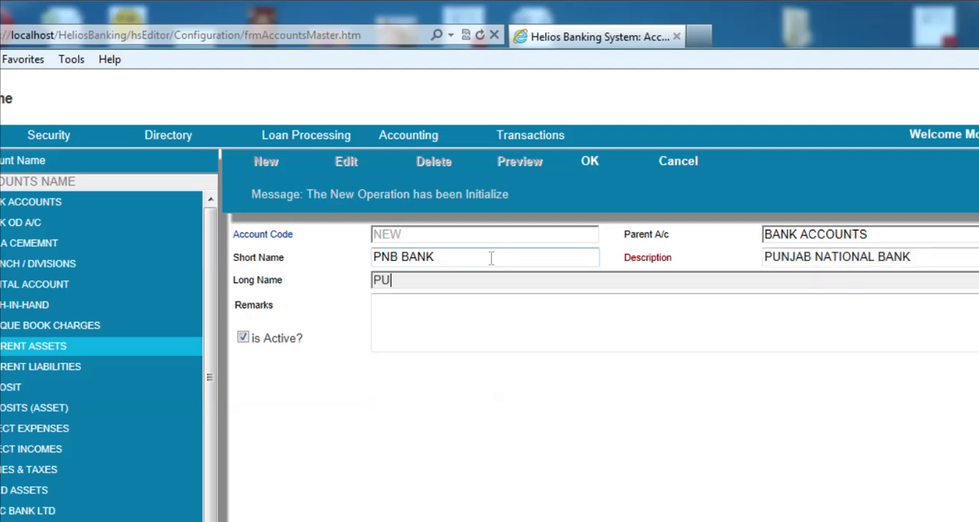
pyautogui.write('NJAB NATIONA')
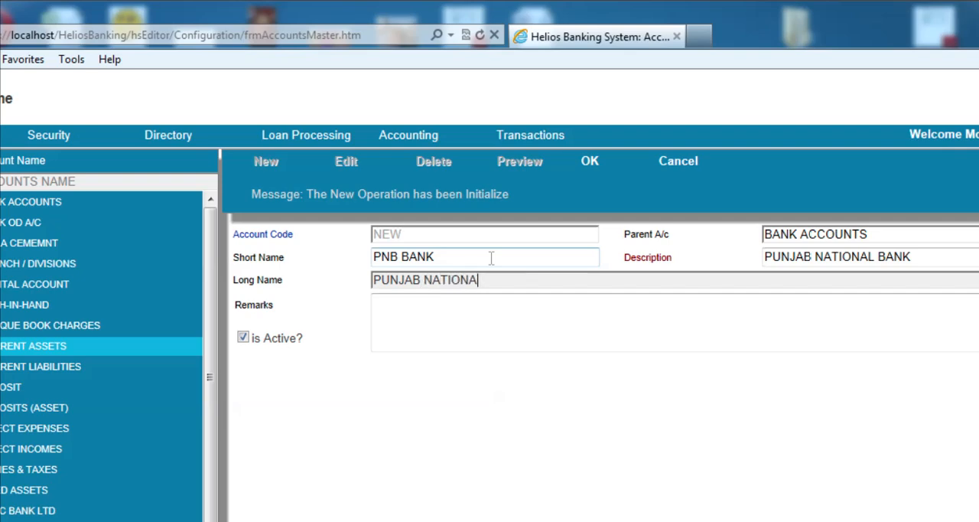
pyautogui.write('L BANK')
pyautogui.press('Tab')
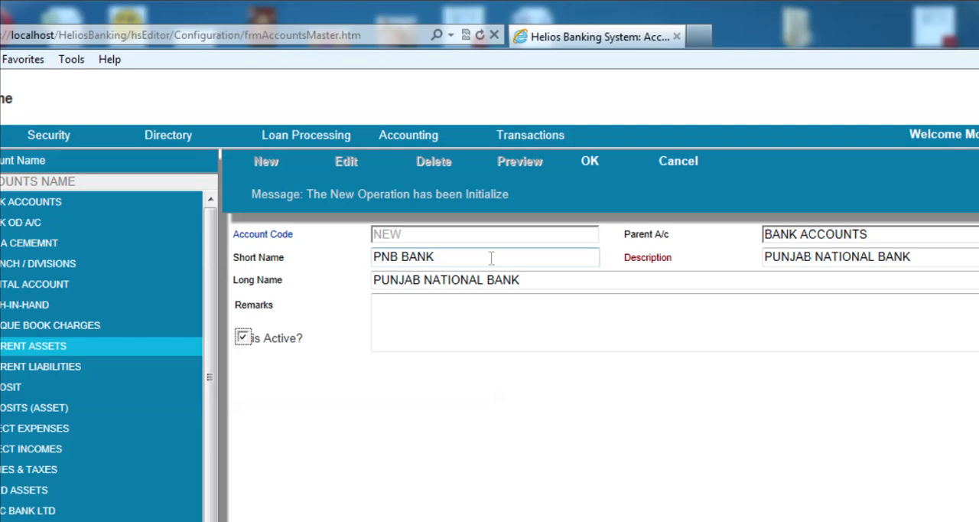
# Fill in the new account's remarks with "REMARKS ONLY", leaving the account active
pyautogui.press('Tab')
pyautogui.write('RE')
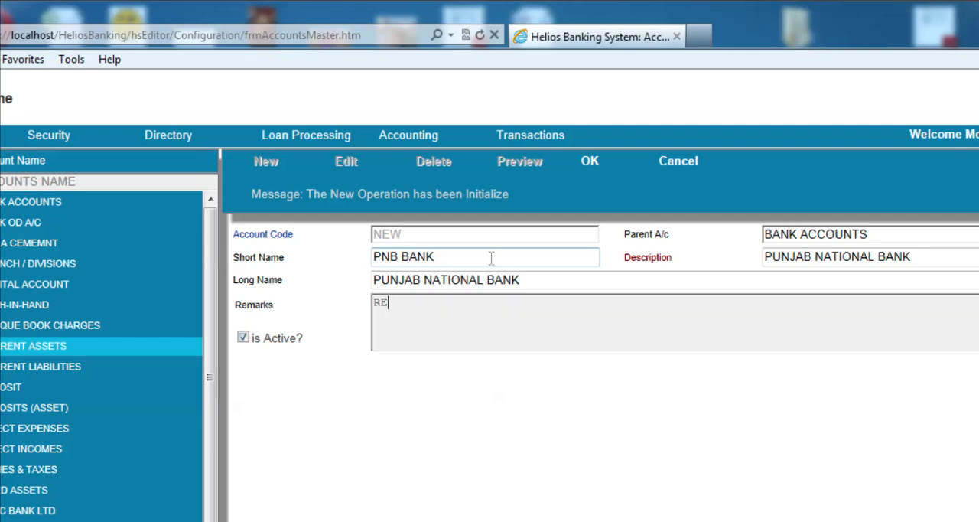
pyautogui.write('MARKS ONLY')
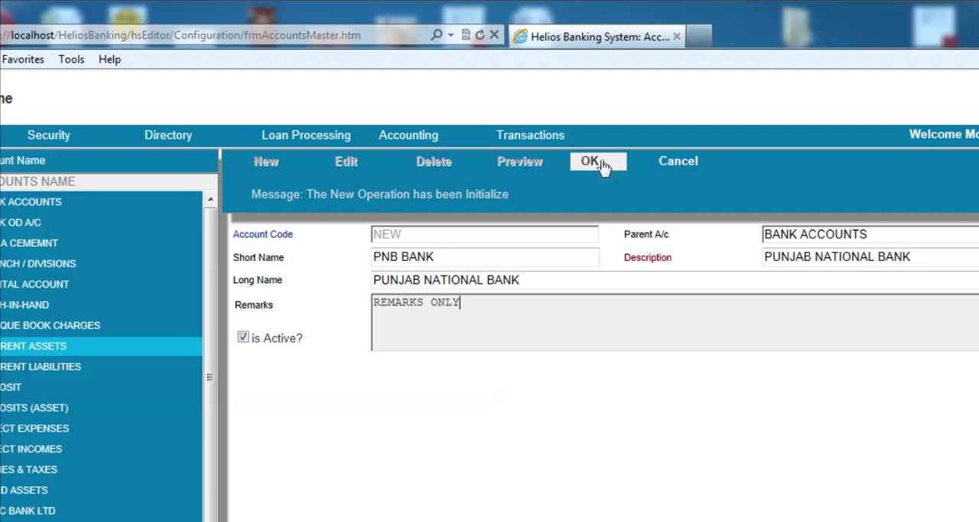
# Save the new Punjab National Bank account and filter the accounts list by PUN
pyautogui.click(602, 164)
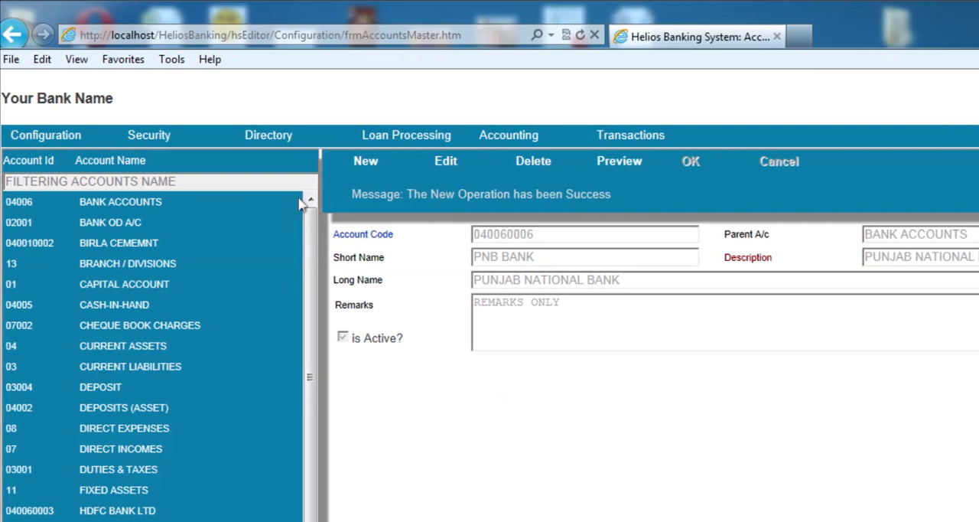
pyautogui.click(171, 181)
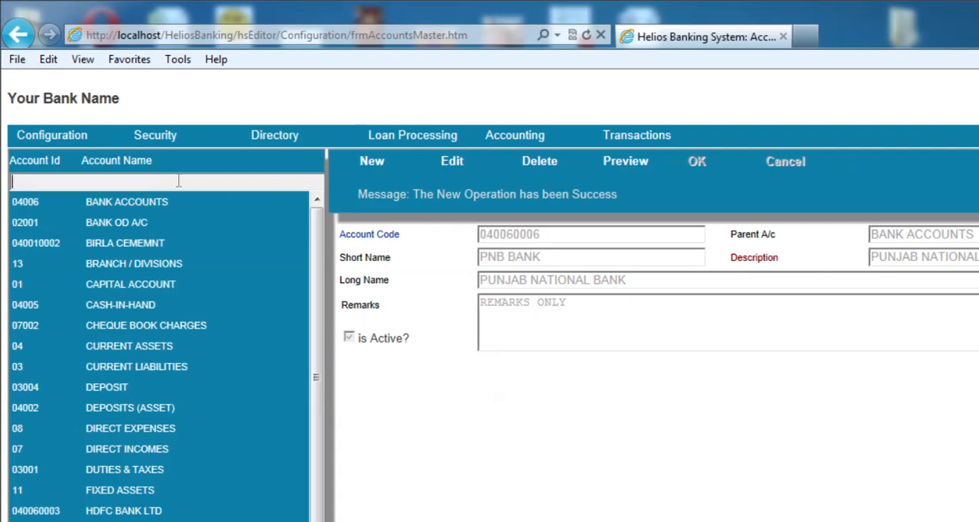
pyautogui.write('PUN')
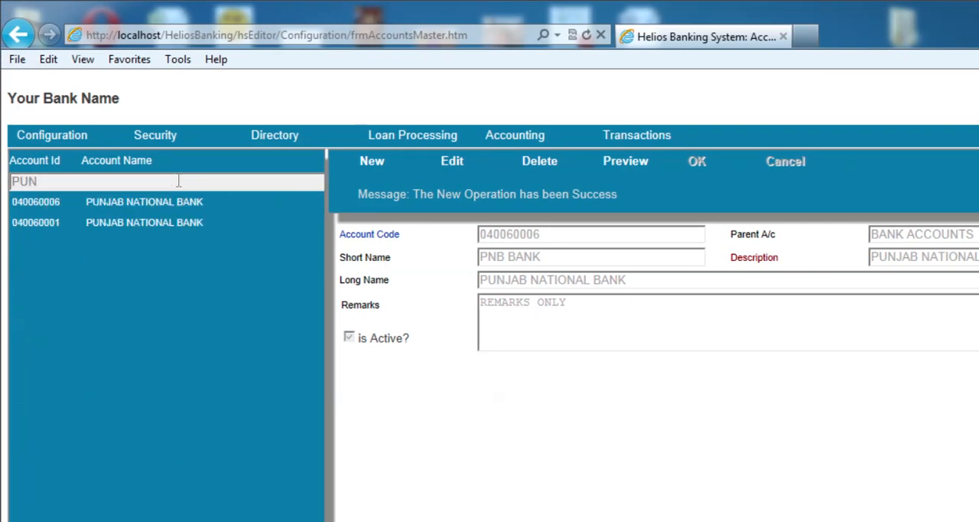
# Delete the newly created PUNJAB NATIONAL BANK account with short name PNB BANK and confirm the deletion
pyautogui.click(143, 223)
pyautogui.click(145, 206)
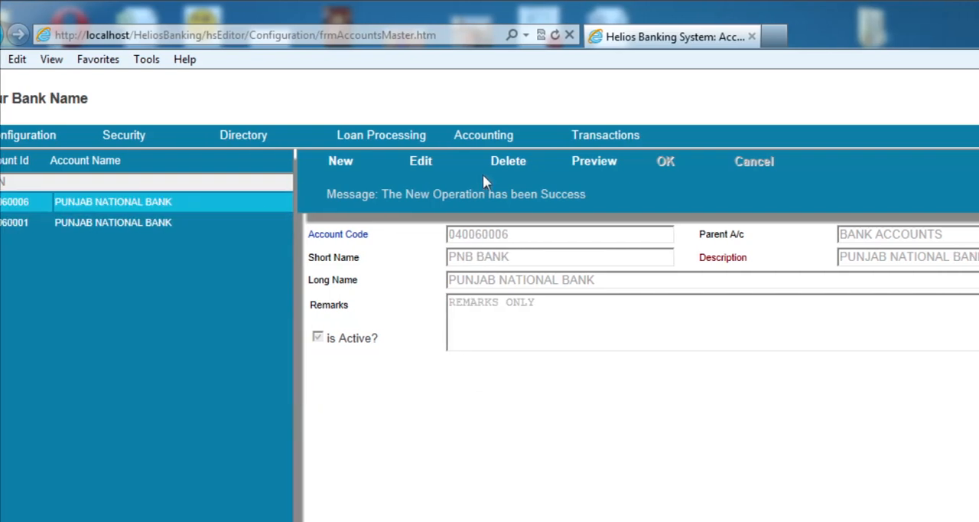
pyautogui.click(493, 163)
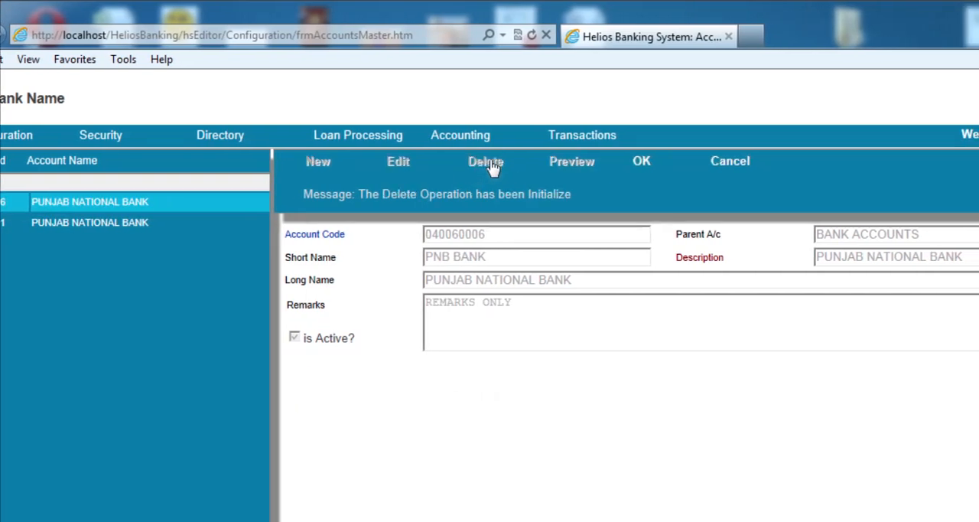
pyautogui.click(643, 164)
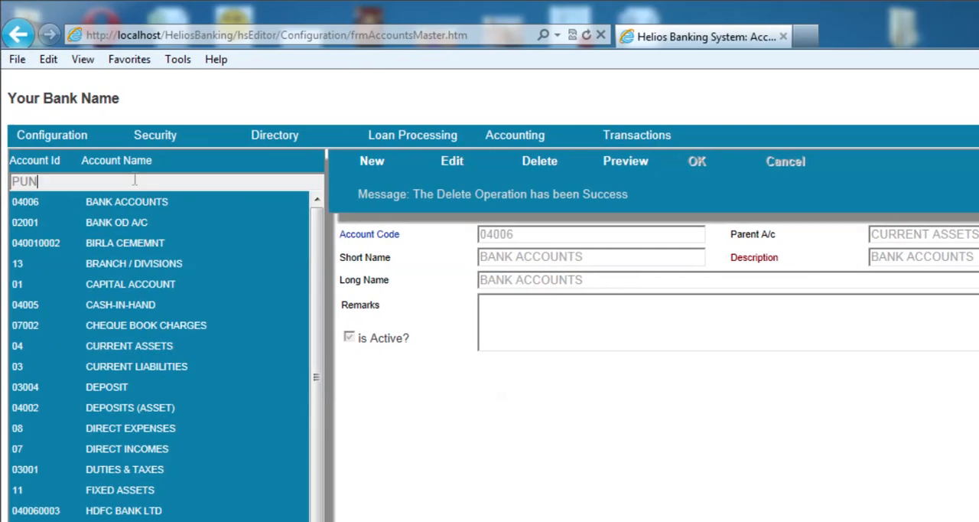
# Filter the accounts list by PU to check for the deleted account, and clear the filter
pyautogui.press('BackSpace')
pyautogui.press('BackSpace')
pyautogui.press('BackSpace')
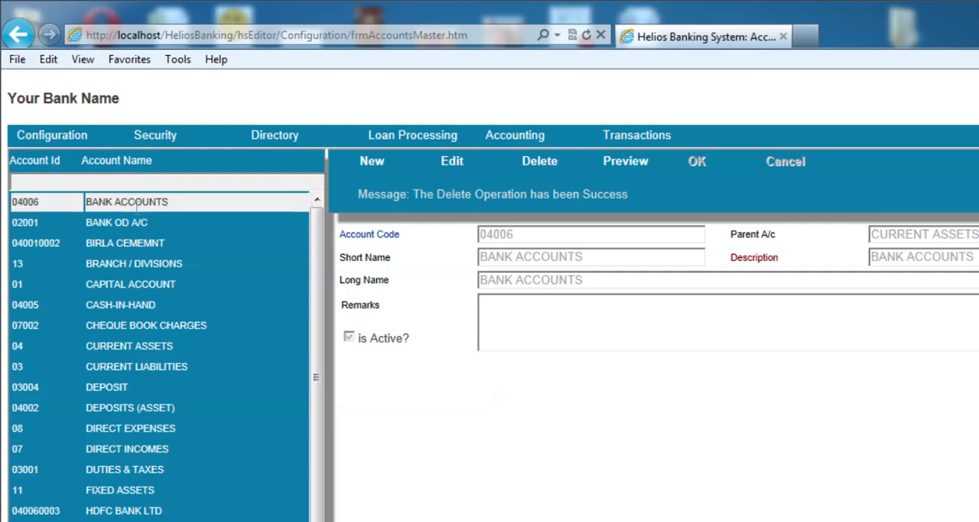
pyautogui.write('PU')
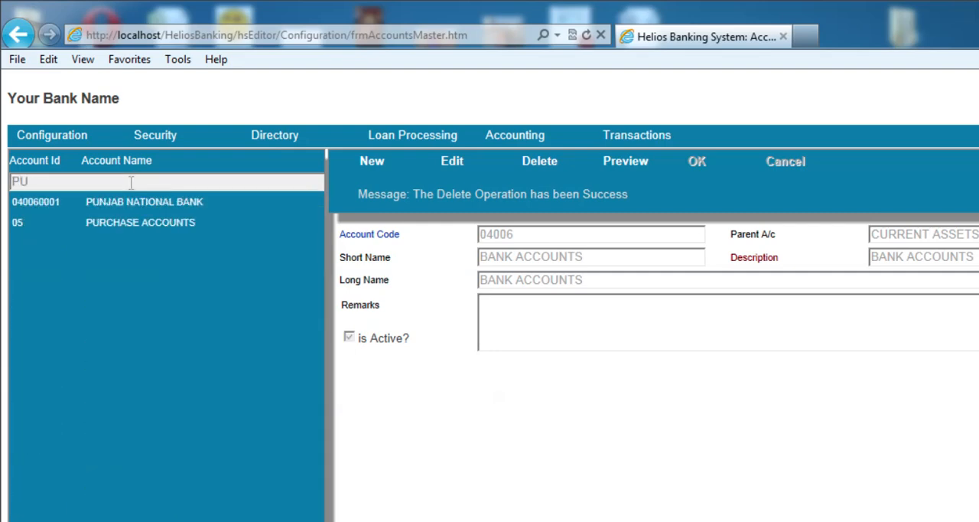
pyautogui.press('BackSpace')
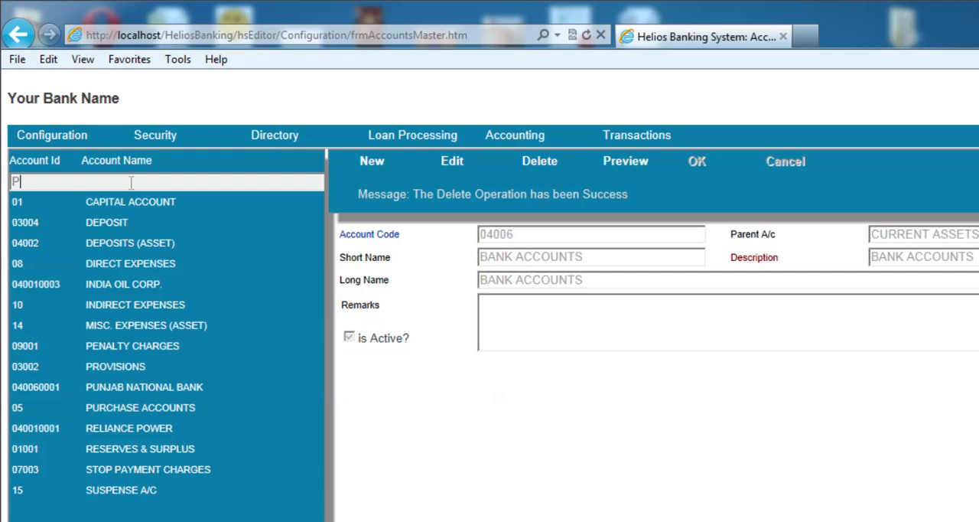
pyautogui.write('U')
pyautogui.press('BackSpace')
pyautogui.press('BackSpace')
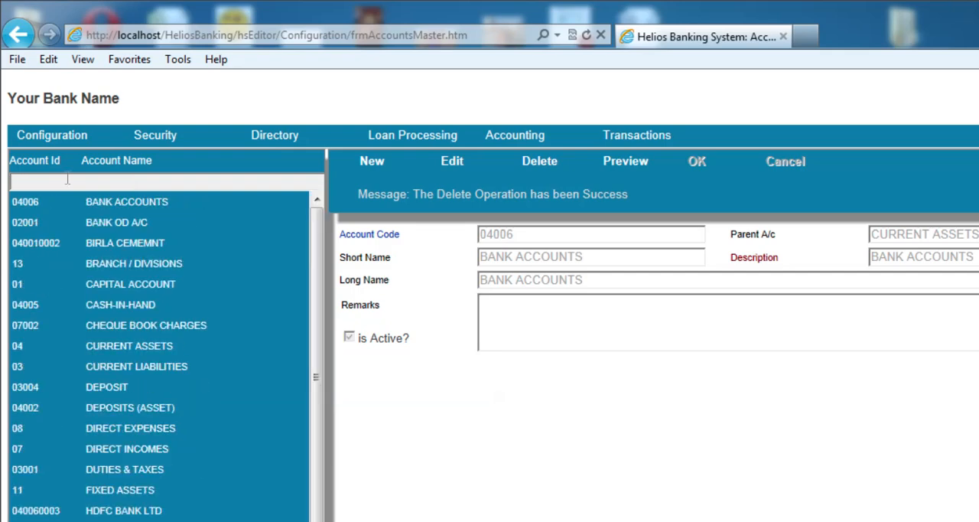
# Open the Product Master and view the SAVINGS A/C and CURRENT A/C product records
pyautogui.moveTo(39, 139)
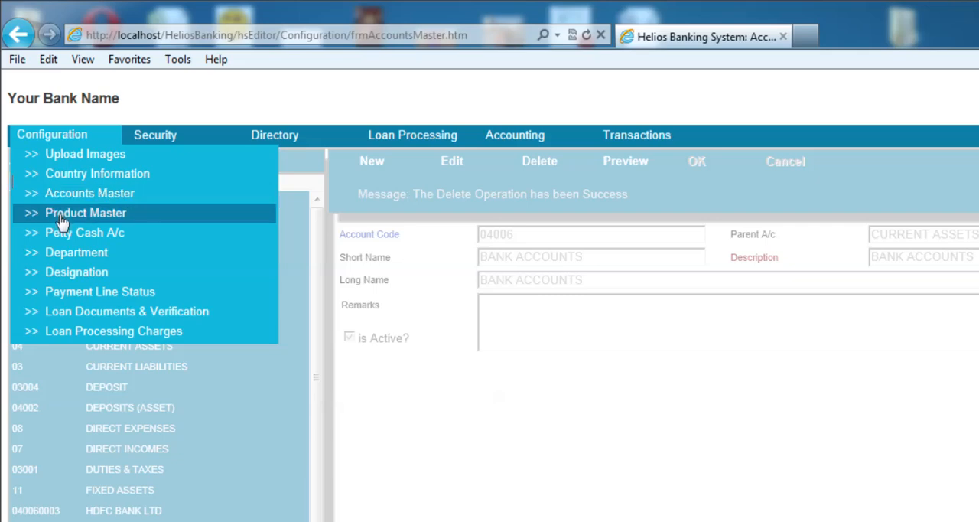
pyautogui.click(107, 218)
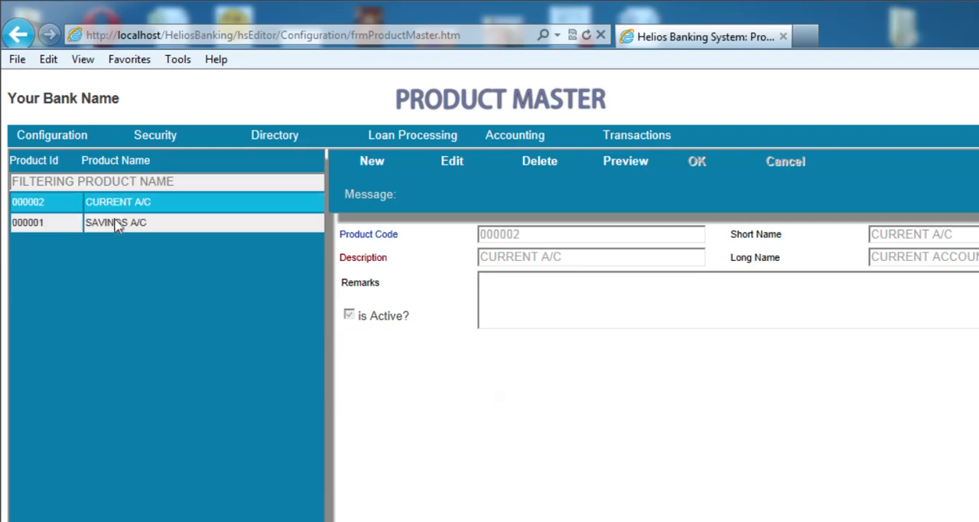
pyautogui.click(117, 224)
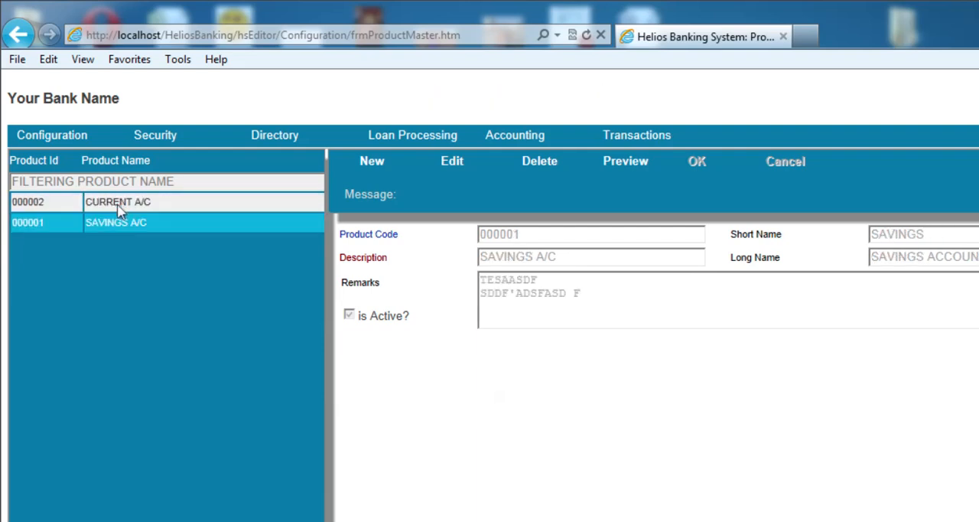
pyautogui.click(123, 207)
# Replace the remarks of the SAVINGS A/C product with "TESTING ONLY" and save the record
pyautogui.click(127, 222)
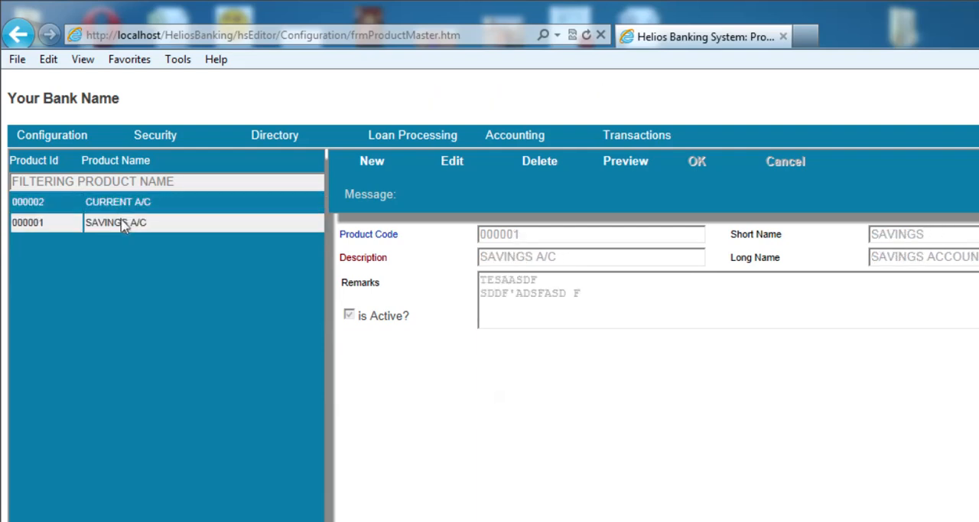
pyautogui.click(463, 162)
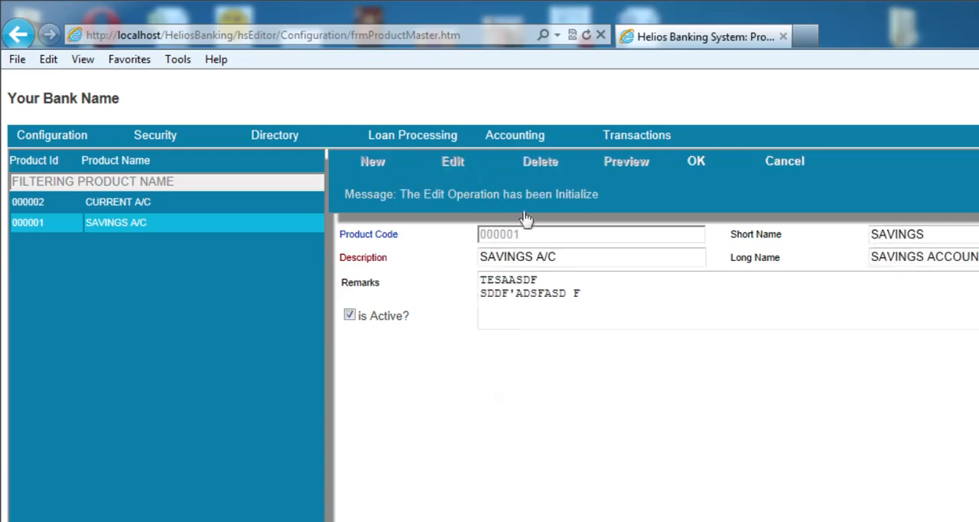
pyautogui.click(633, 299)
pyautogui.moveTo(491, 262); pyautogui.dragTo(285, 229)
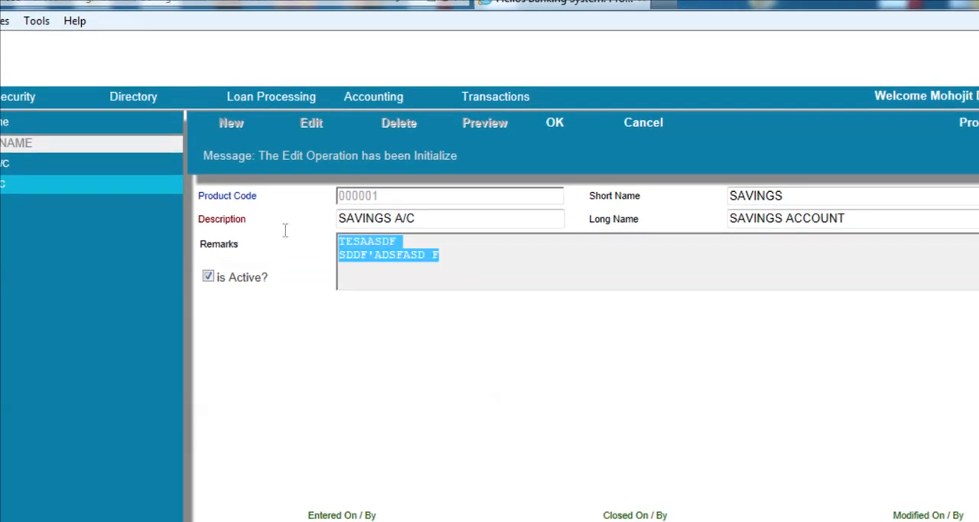
pyautogui.write('TEST')
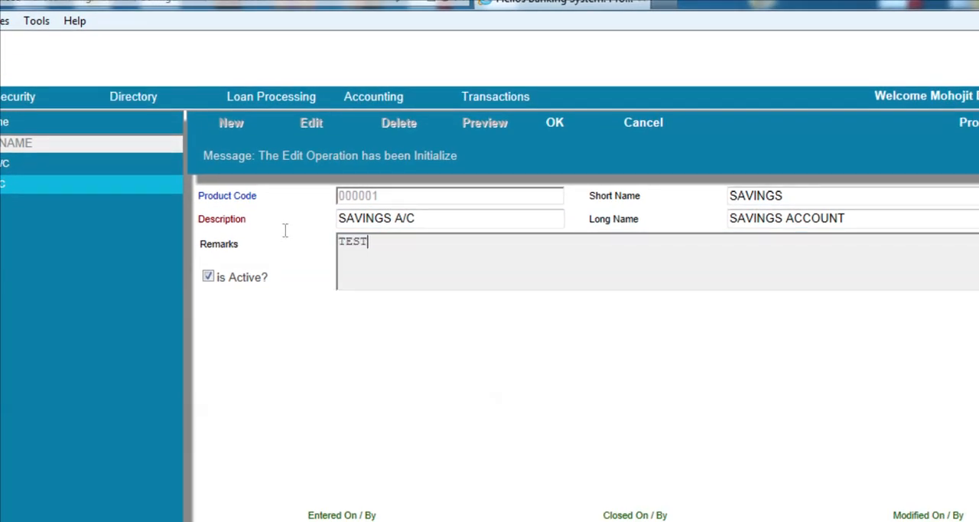
pyautogui.write('ING ONLY')
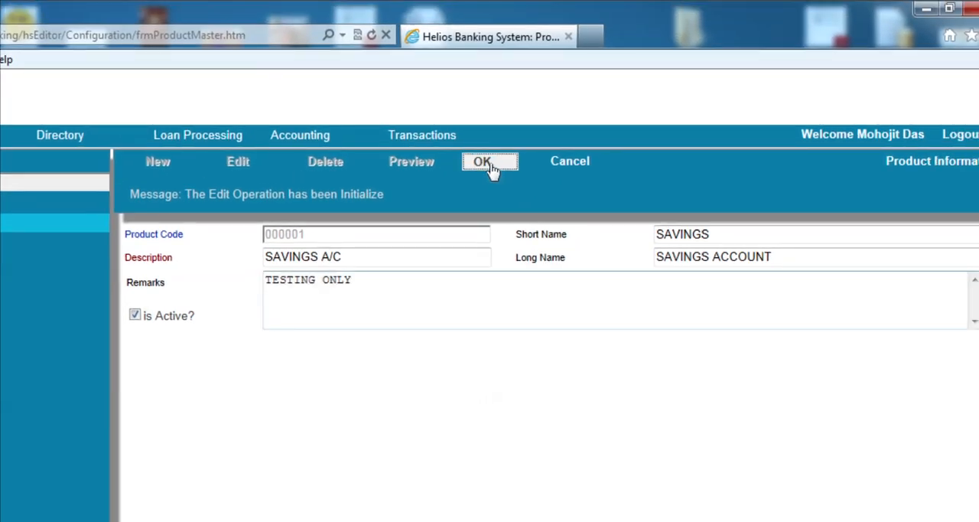
pyautogui.click(504, 151)
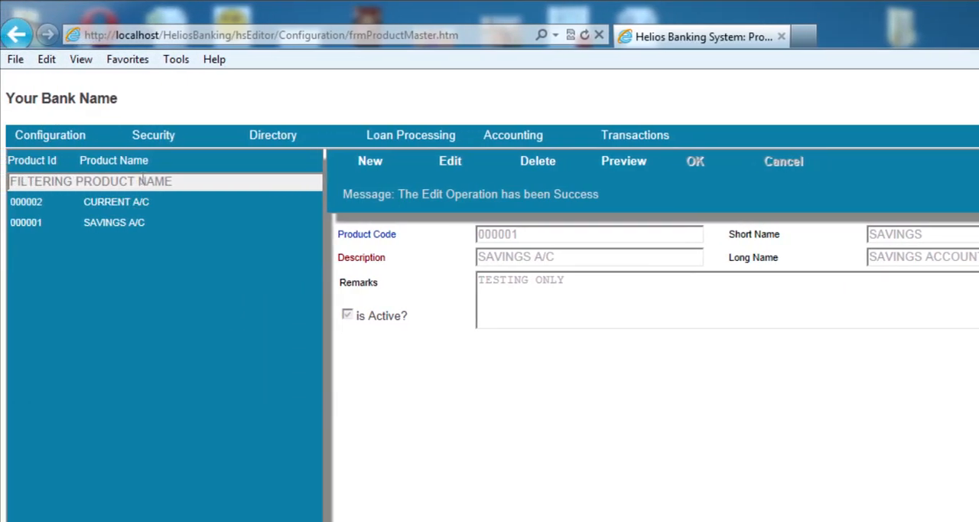
# View the CURRENT A/C product, and the CONVEYANCE EXPENSES and MEDICAL EXPENSES records in the Petty Cash master
pyautogui.click(136, 202)
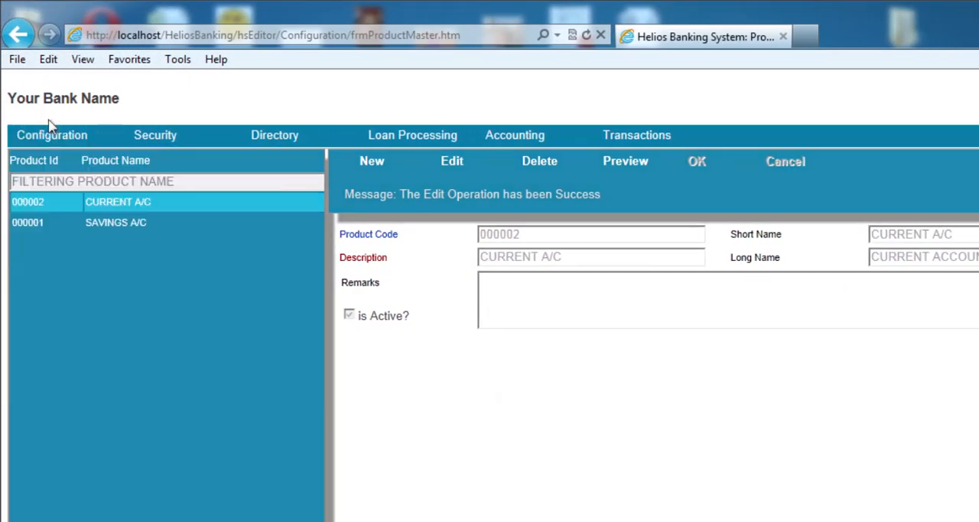
pyautogui.click(50, 134)
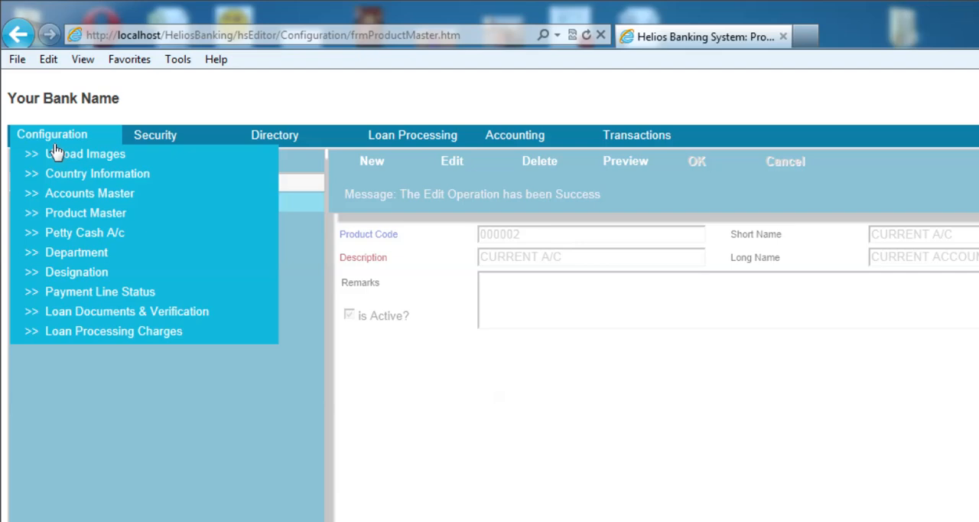
pyautogui.click(73, 234)
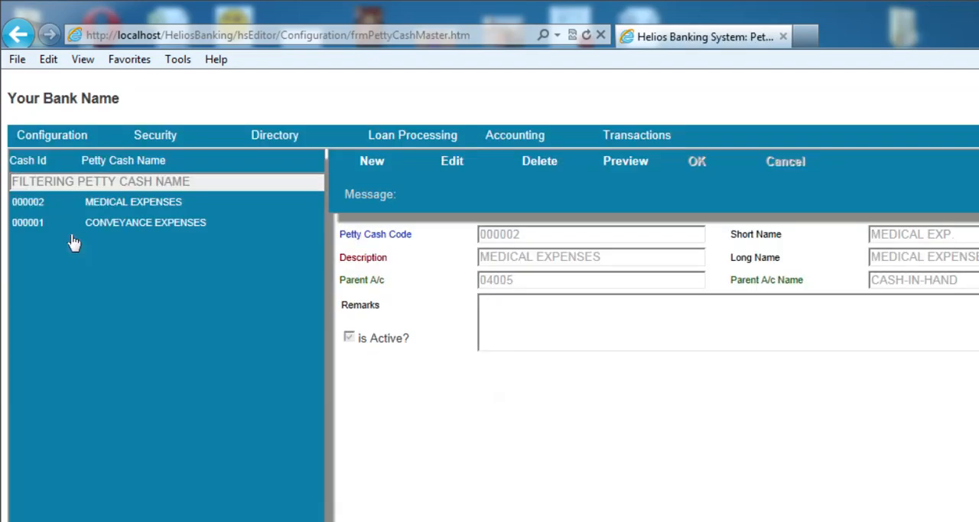
pyautogui.click(105, 224)
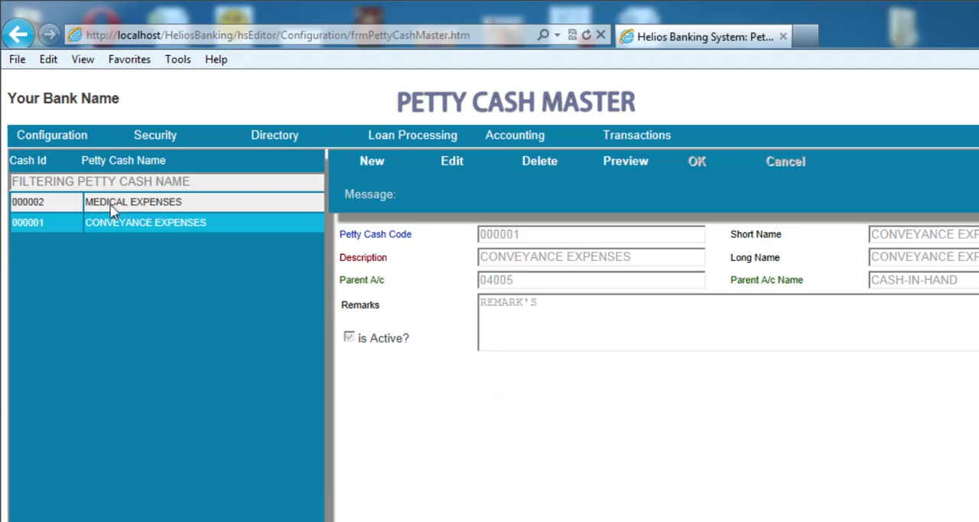
pyautogui.click(111, 211)
# Open the Department master, followed by the Loan Documents & Verification master
pyautogui.click(81, 137)
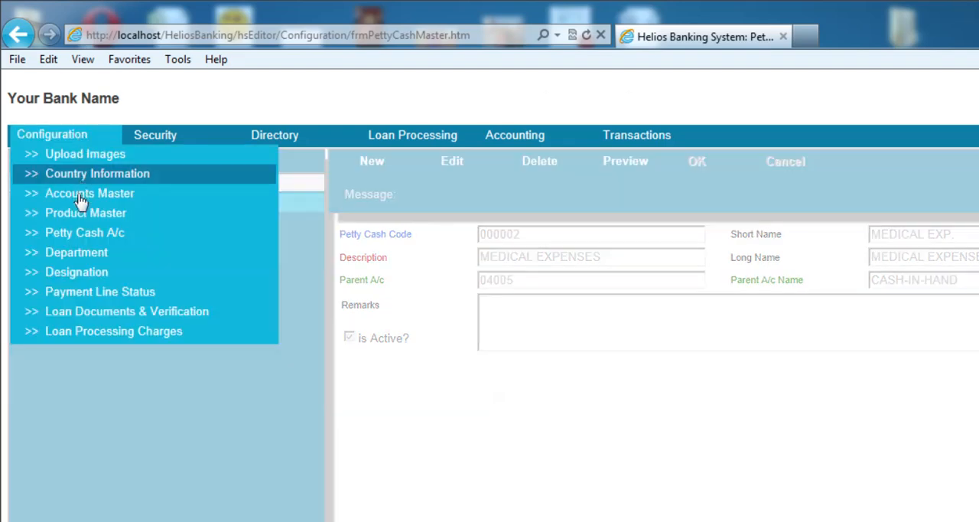
pyautogui.click(77, 256)
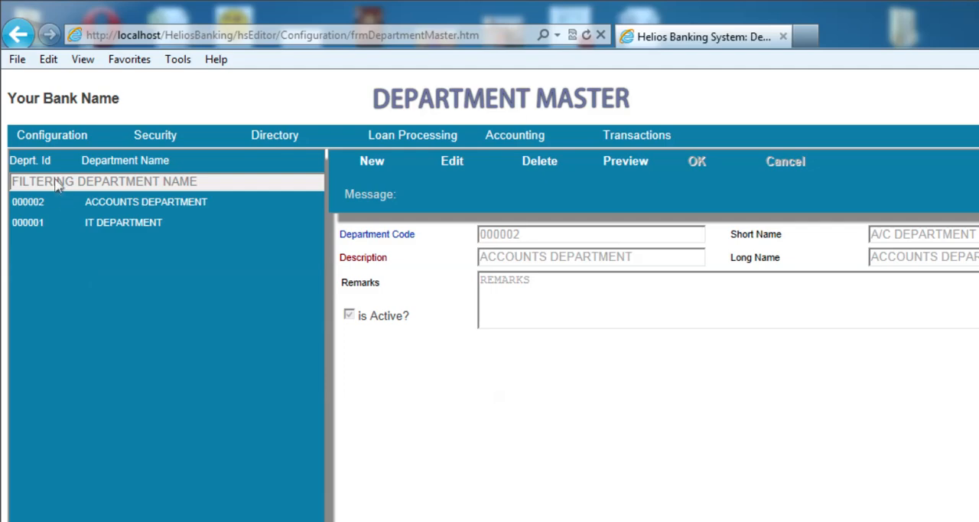
pyautogui.click(58, 142)
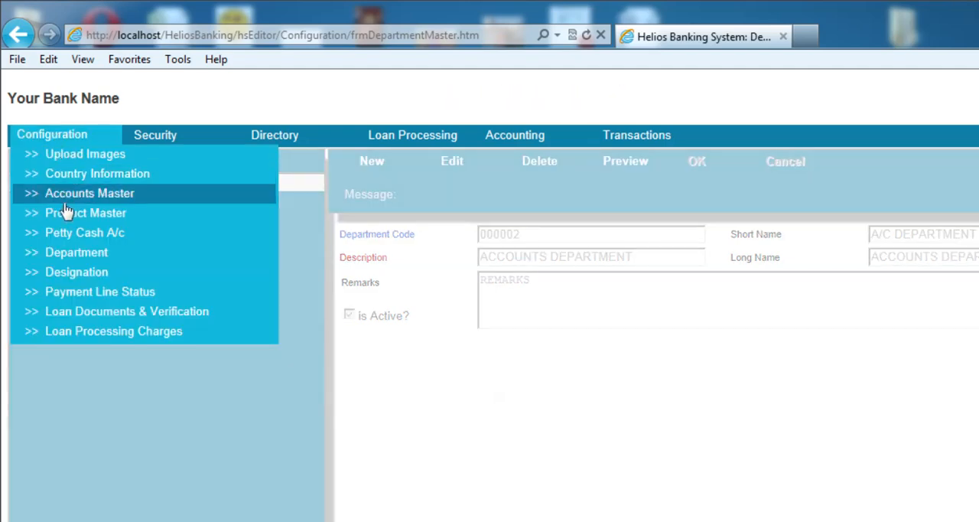
pyautogui.click(76, 321)
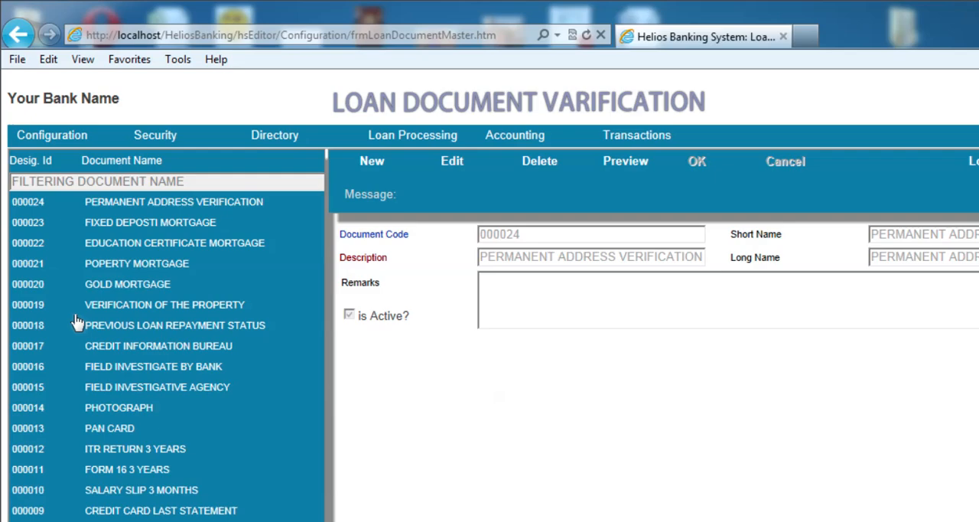
# Examine several loan document records, including PHOTOGRAPH, FIELD INVESTIGATE BY BANK, POPERTY MORTGAGE and FIXED DEPOSTI MORTGAGE
pyautogui.click(111, 306)
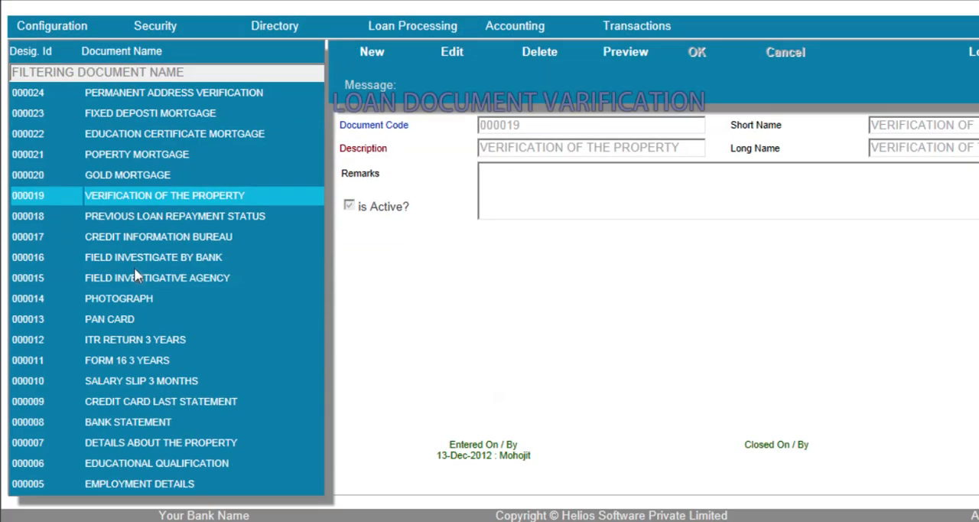
pyautogui.click(142, 299)
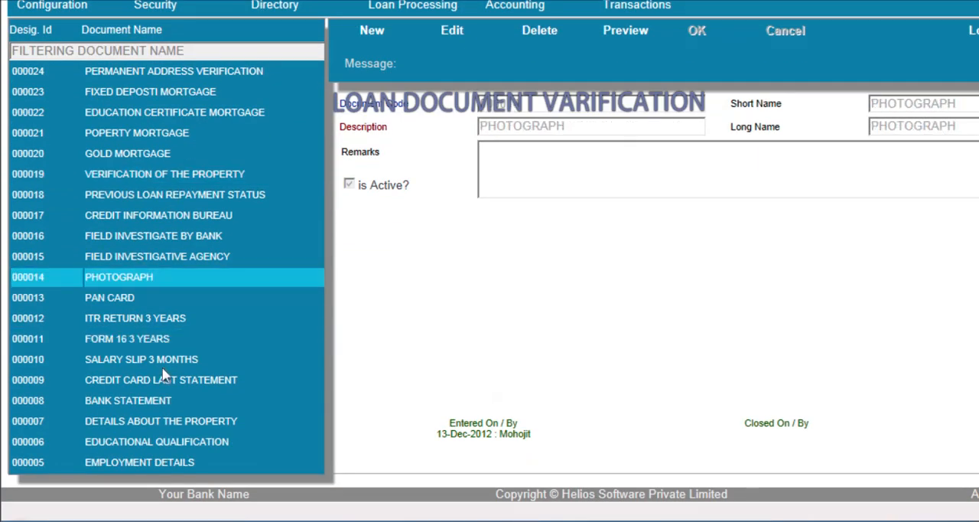
pyautogui.click(164, 236)
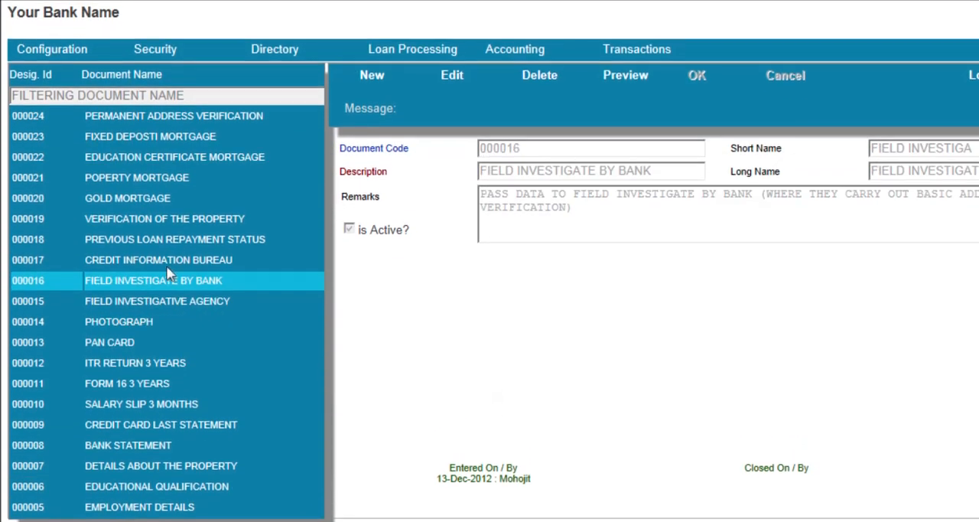
pyautogui.click(165, 153)
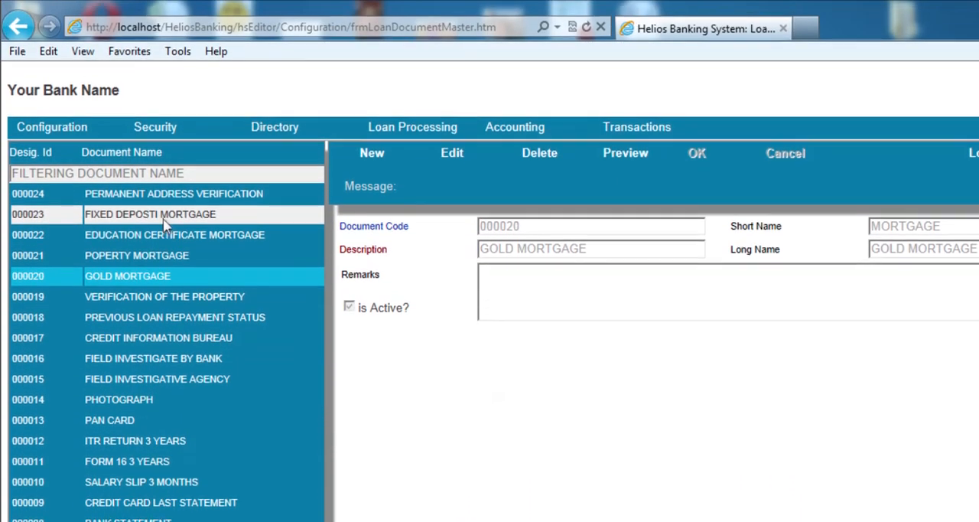
pyautogui.click(165, 218)
pyautogui.click(165, 255)
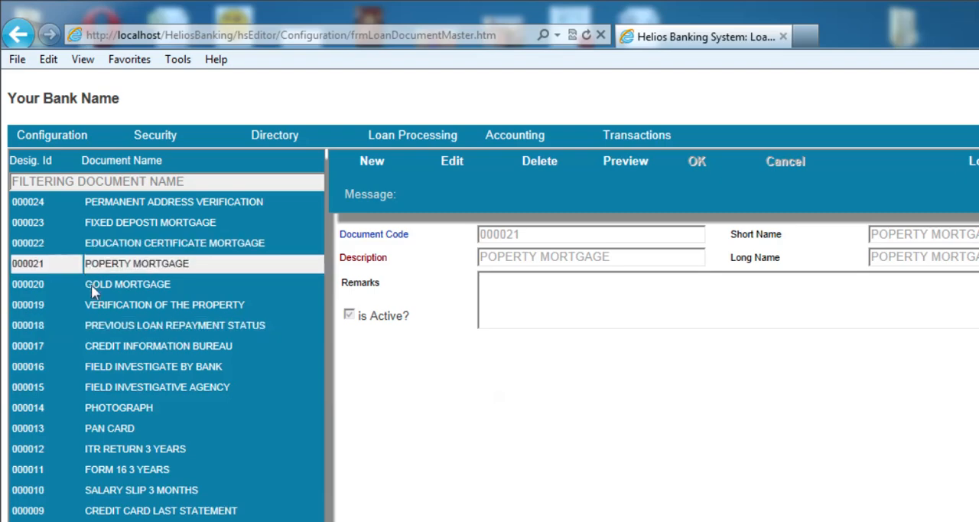
pyautogui.click(98, 305)
pyautogui.click(105, 366)
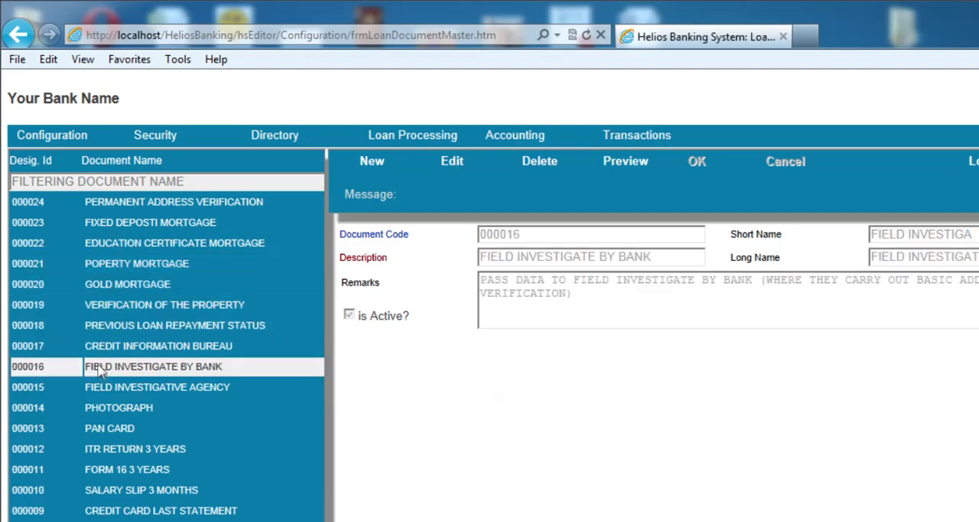
pyautogui.click(107, 249)
pyautogui.click(140, 222)
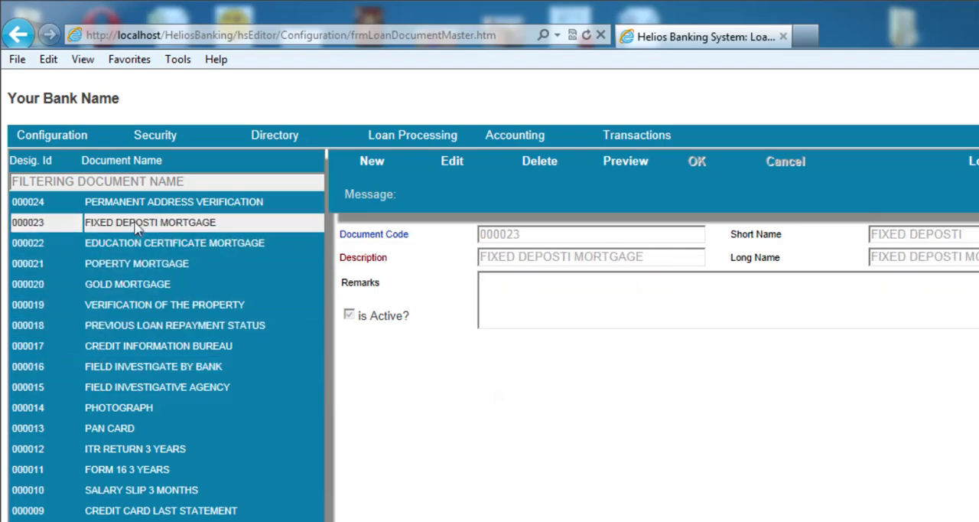
pyautogui.scroll(-2, 142, 215)
pyautogui.click(164, 267)
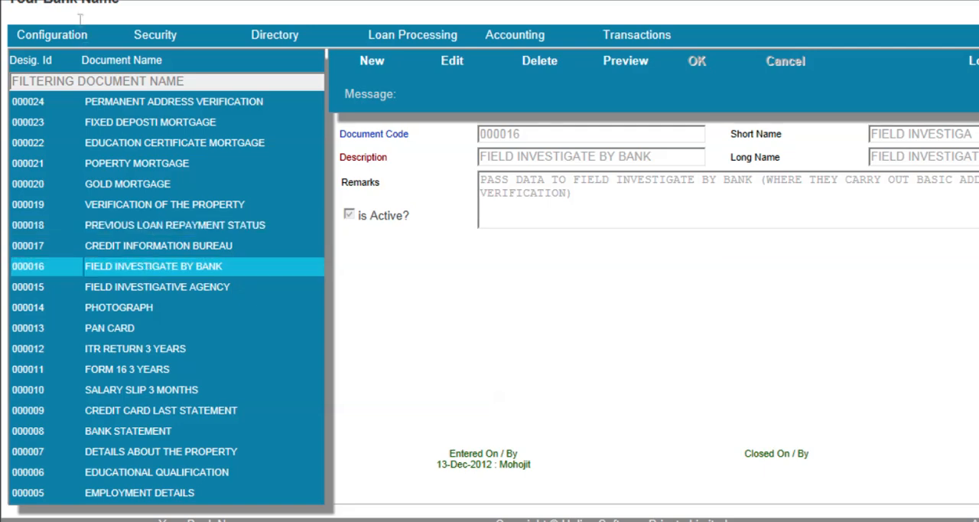
# Open the Loan Processing Charges master and view the FILE CHARGES, LOAN PROCESSING CHARGES, SERVICE CHARGES, ESTABLISHMENT FEE and LOAN INSURENCE records
pyautogui.moveTo(77, 46)
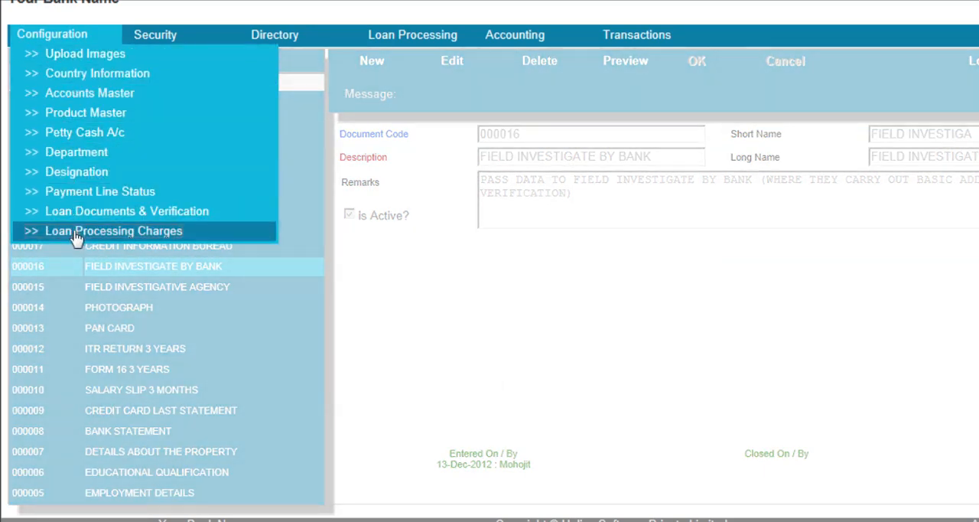
pyautogui.click(76, 233)
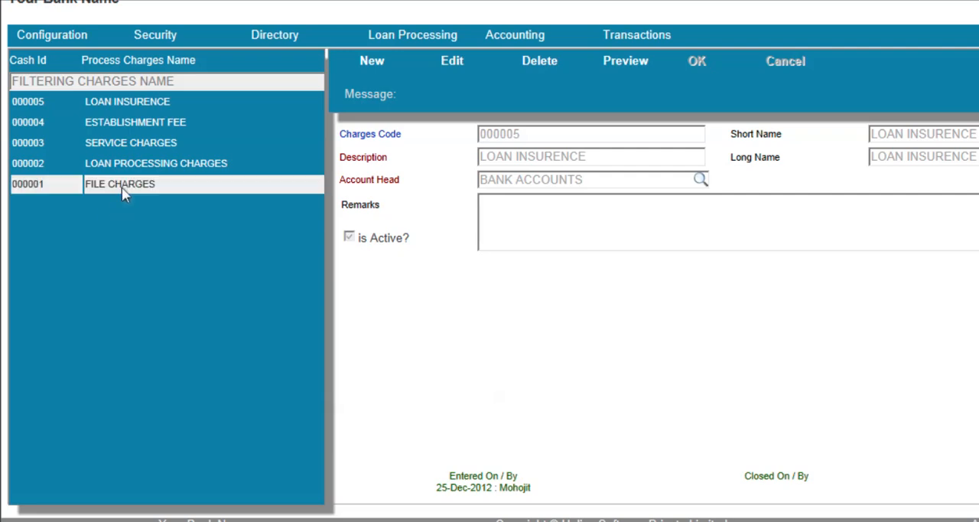
pyautogui.click(122, 186)
pyautogui.click(123, 165)
pyautogui.click(121, 145)
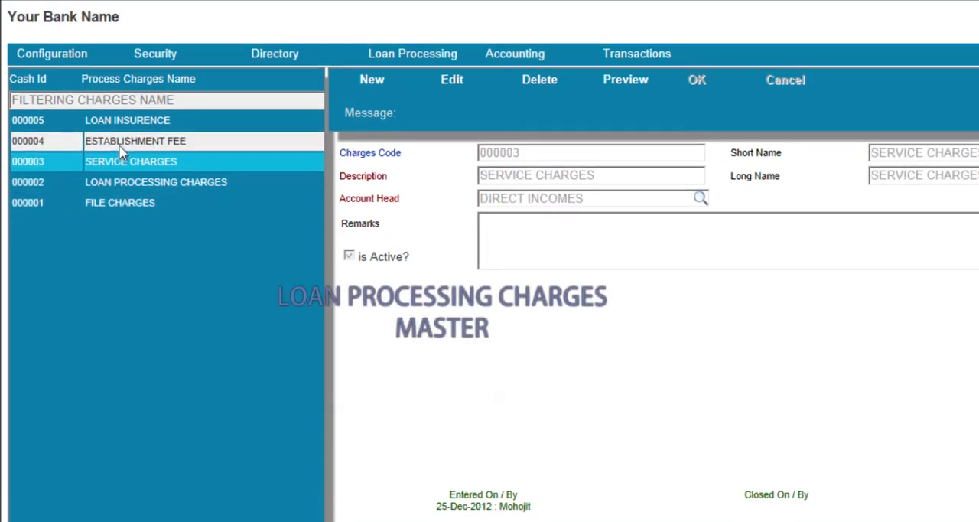
pyautogui.click(120, 145)
pyautogui.click(240, 120)
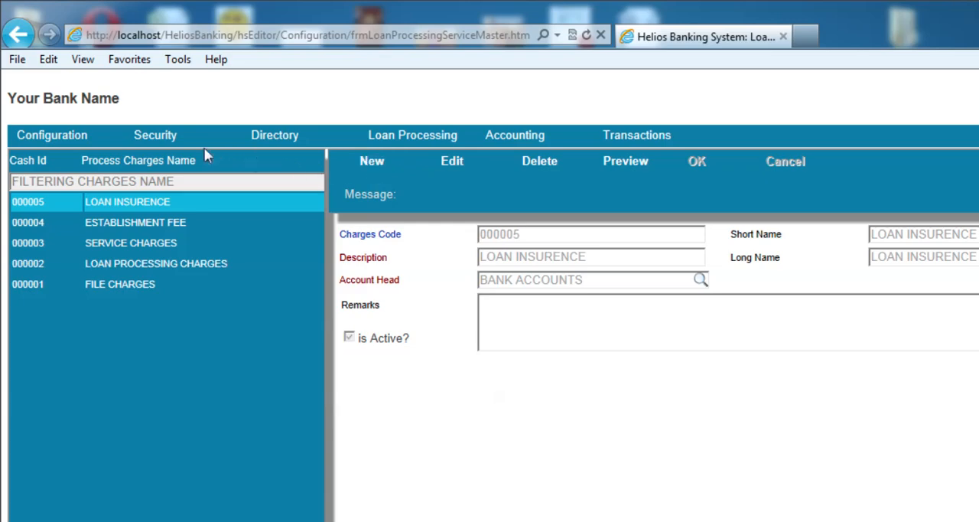
# Open the Employee Information master and start a new record with "OLD CODE" as its old code
pyautogui.moveTo(162, 138)
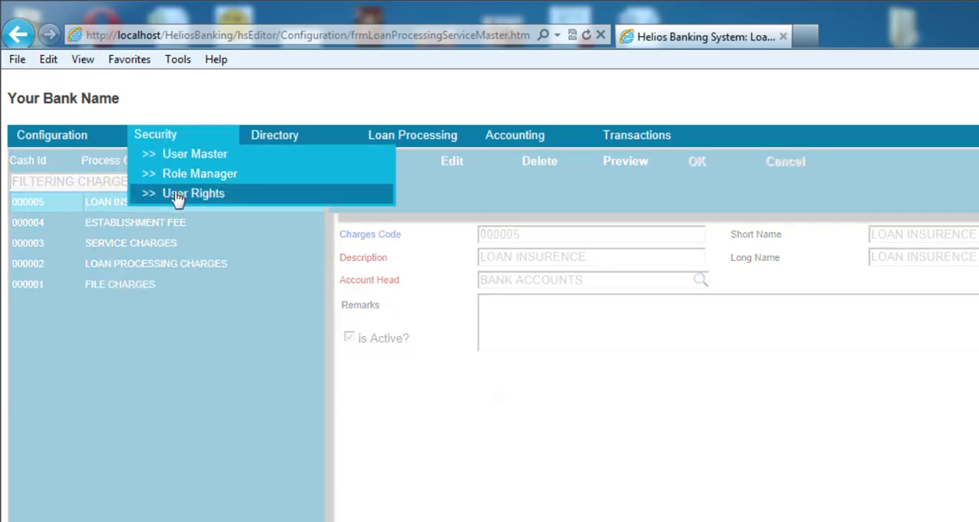
pyautogui.moveTo(275, 138)
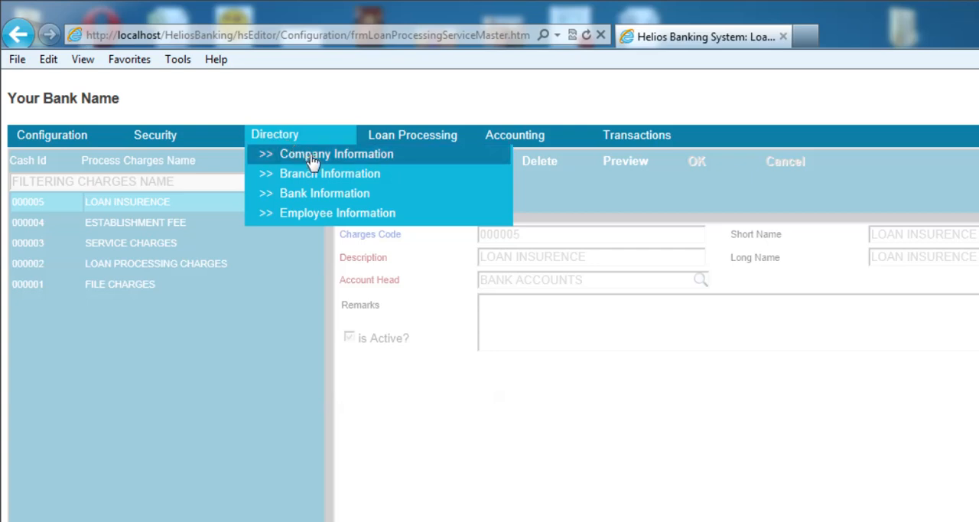
pyautogui.click(322, 214)
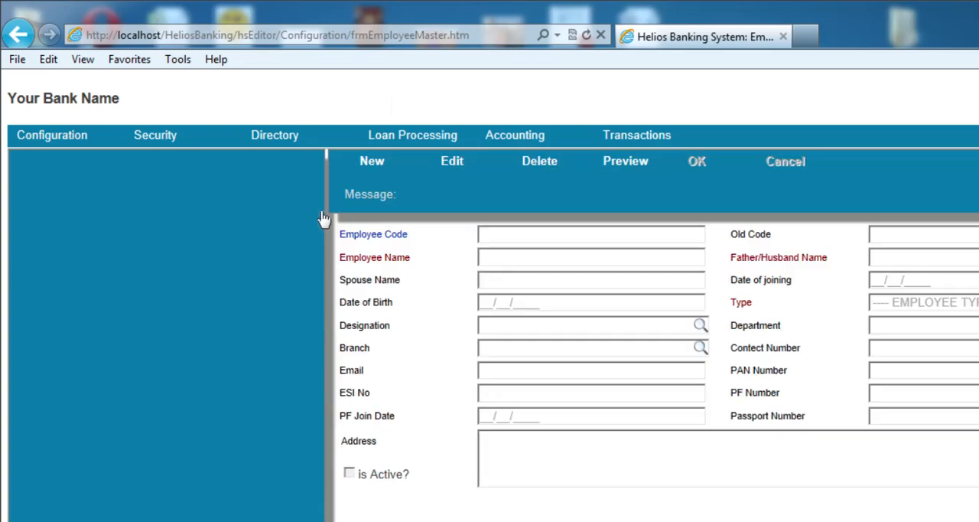
pyautogui.click(380, 167)
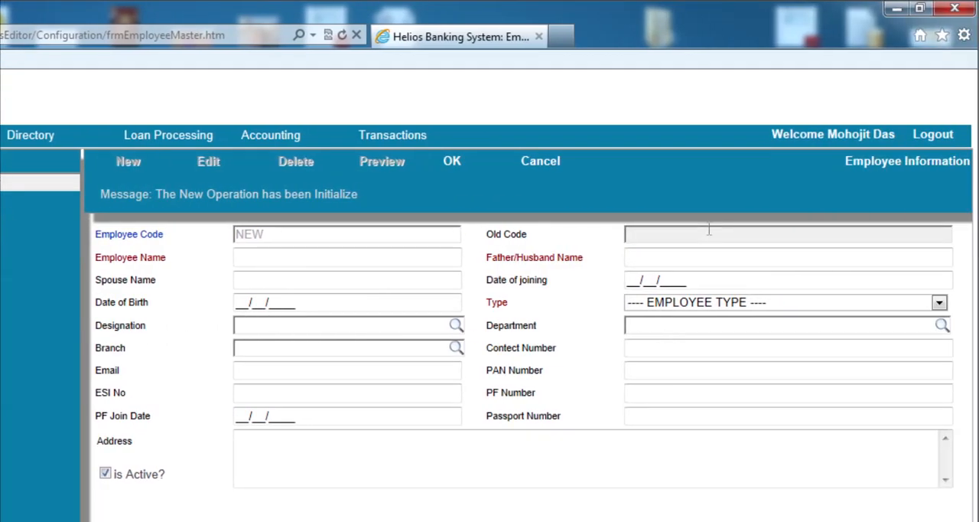
pyautogui.write('OLD CODE')
pyautogui.press('Tab')
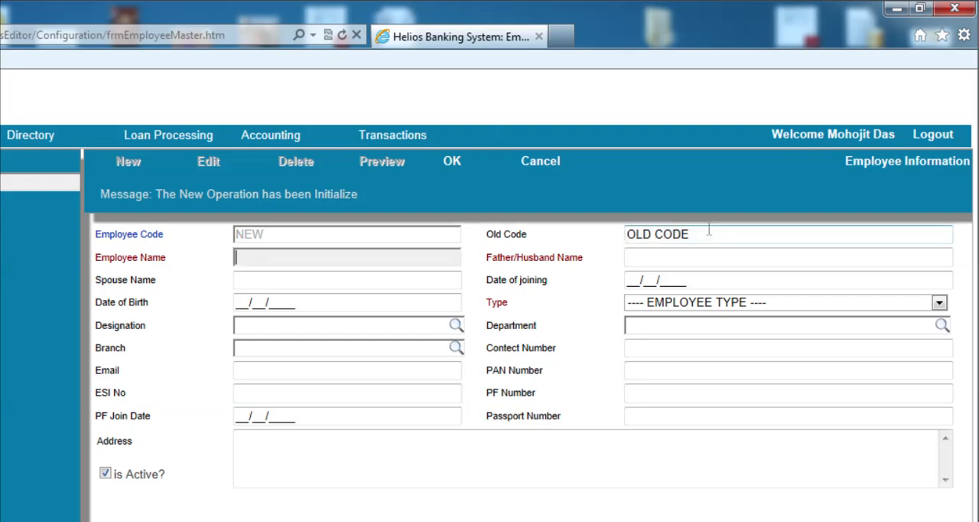
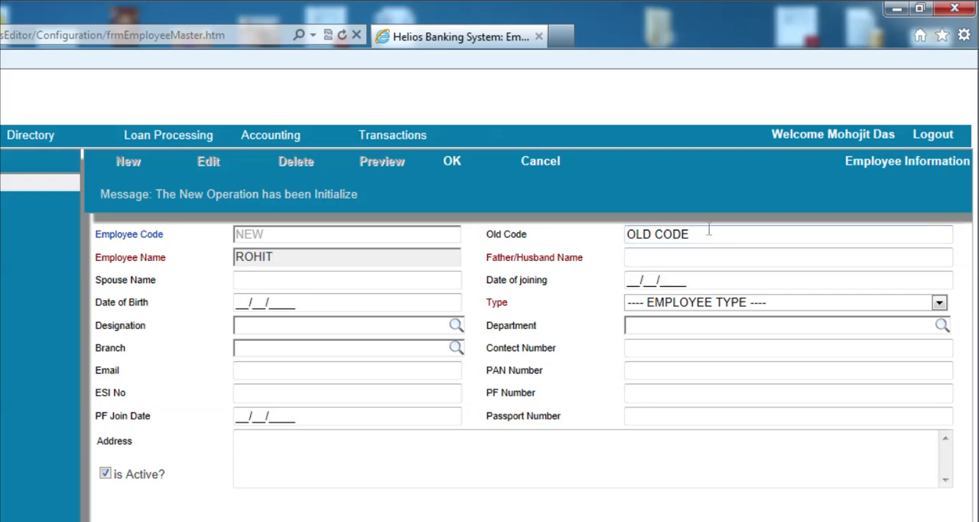
# Enter the employee's full name in the new record
pyautogui.press('Tab')
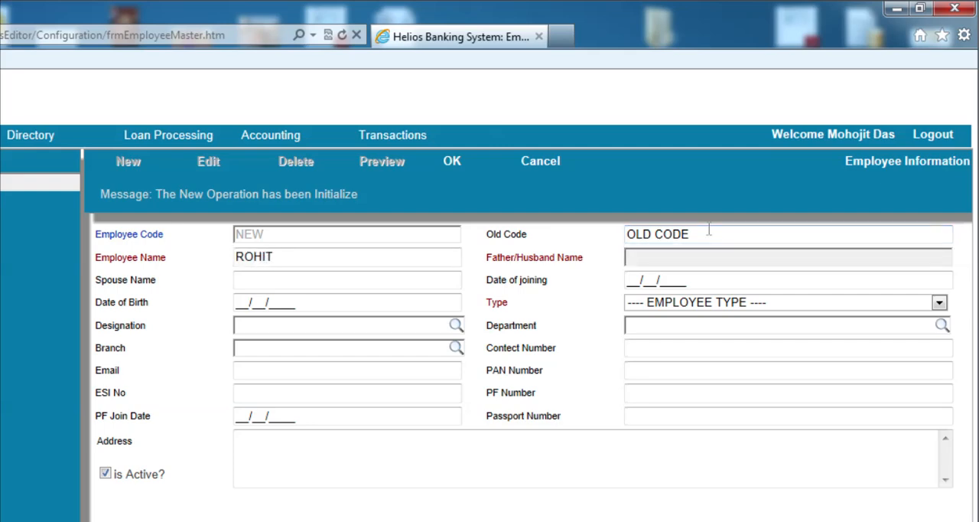
pyautogui.hotkey('shift', 'Tab')
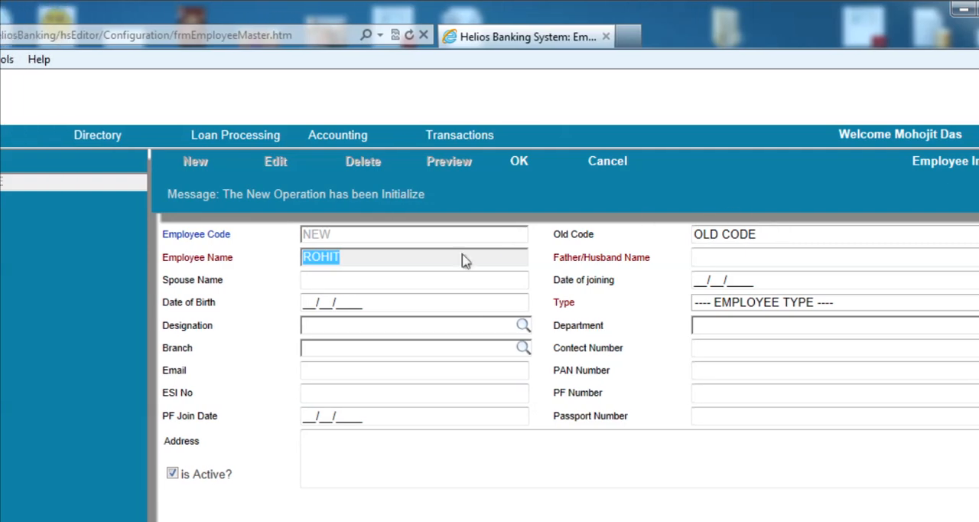
pyautogui.click(354, 257)
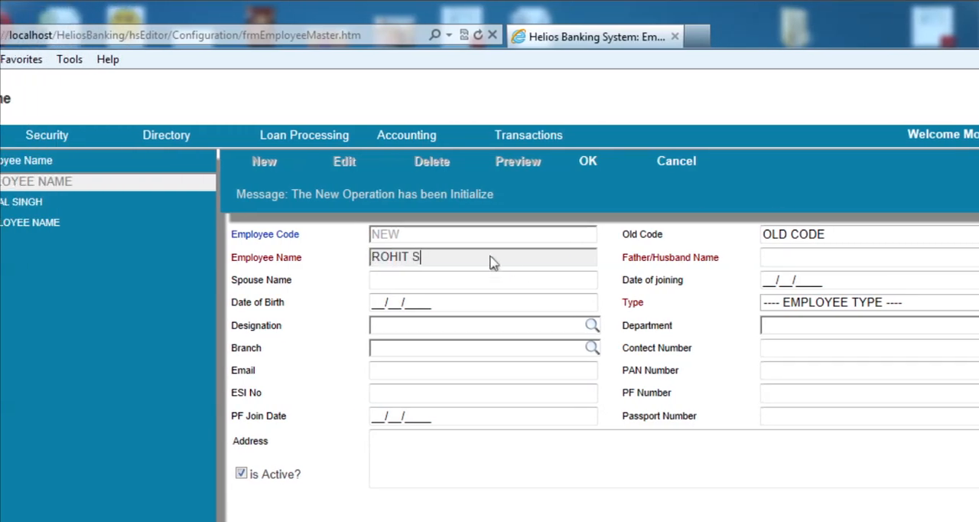
pyautogui.press('Tab')
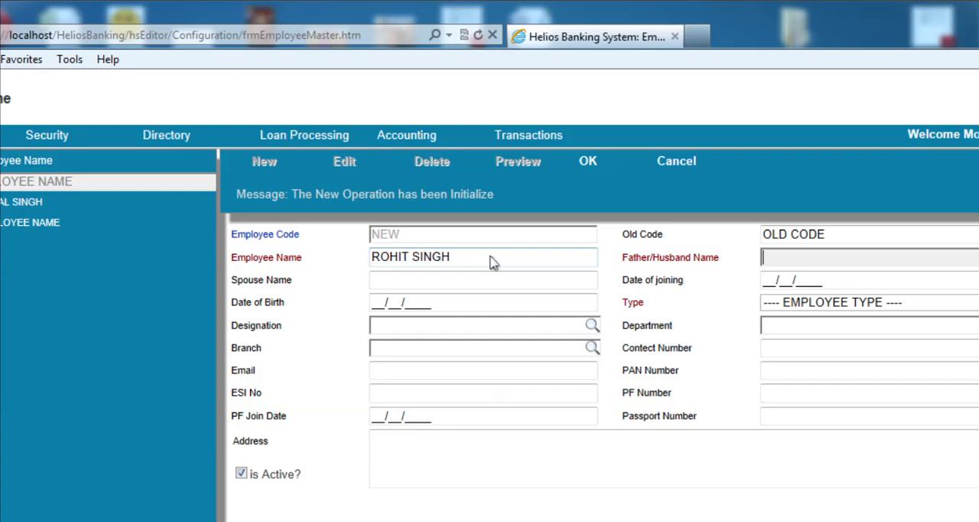
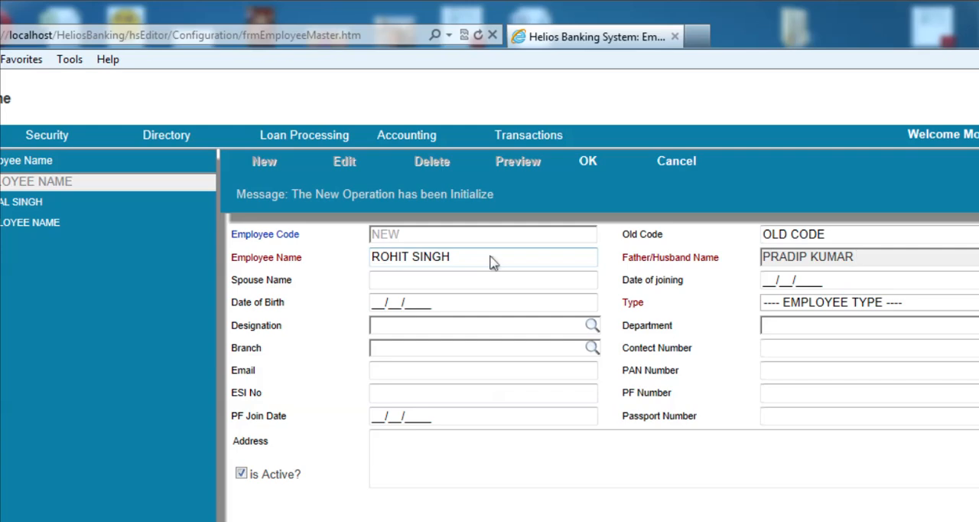
# Enter the father's full name, leaving the spouse name, date of joining and date of birth blank
pyautogui.press('Tab')
pyautogui.press('Tab')
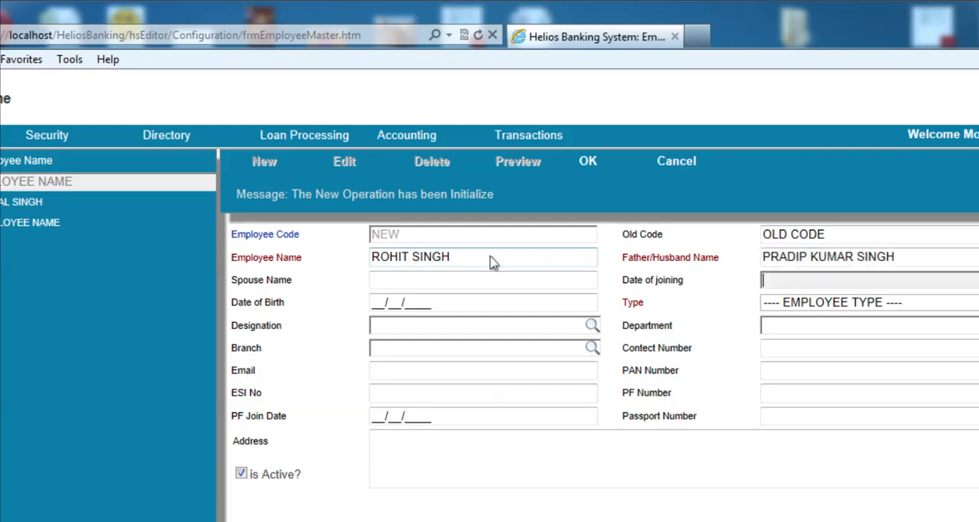
pyautogui.press('Tab')
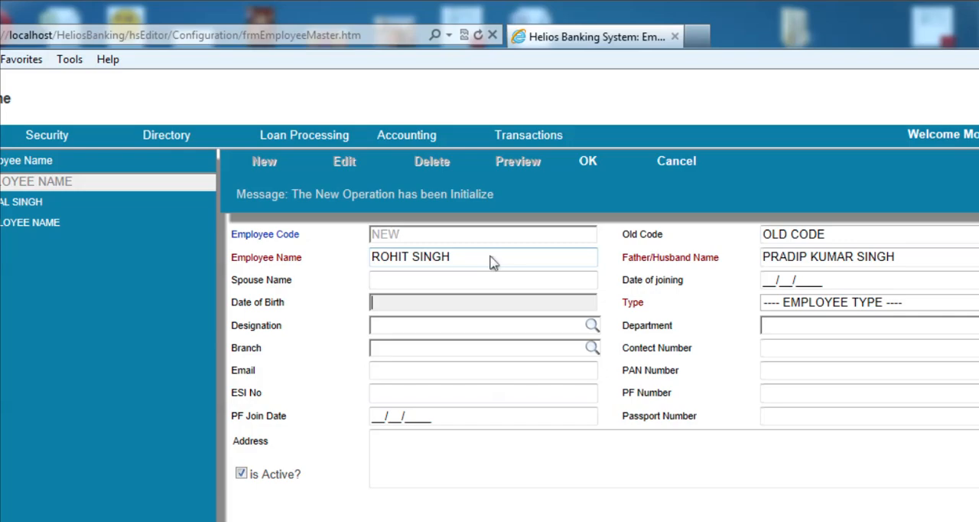
pyautogui.press('Tab')
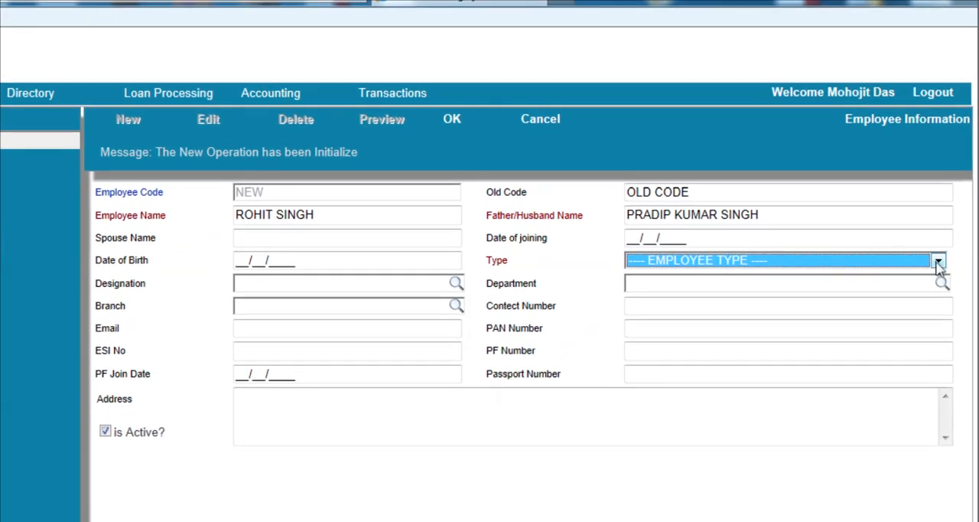
# Set the employee type to PERMANENT and the designation to IT MANAGER
pyautogui.click(937, 261)
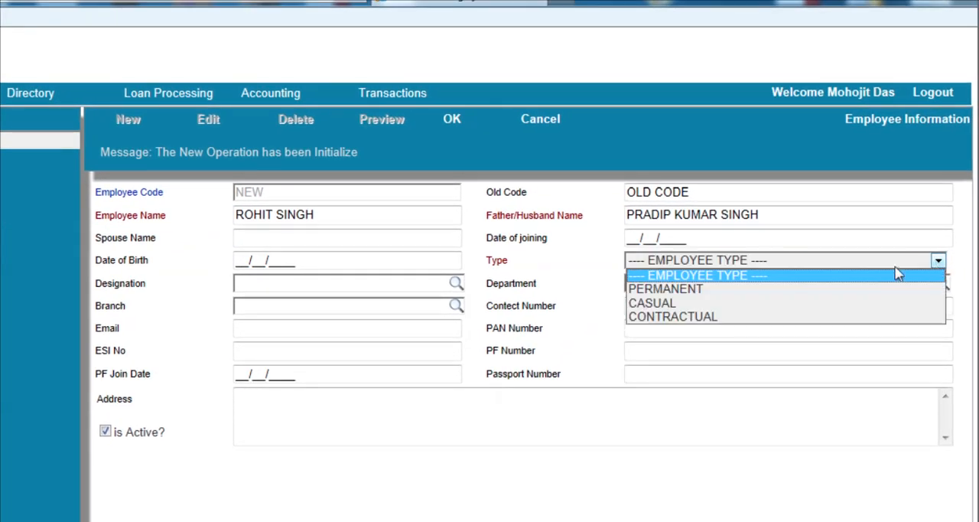
pyautogui.click(687, 289)
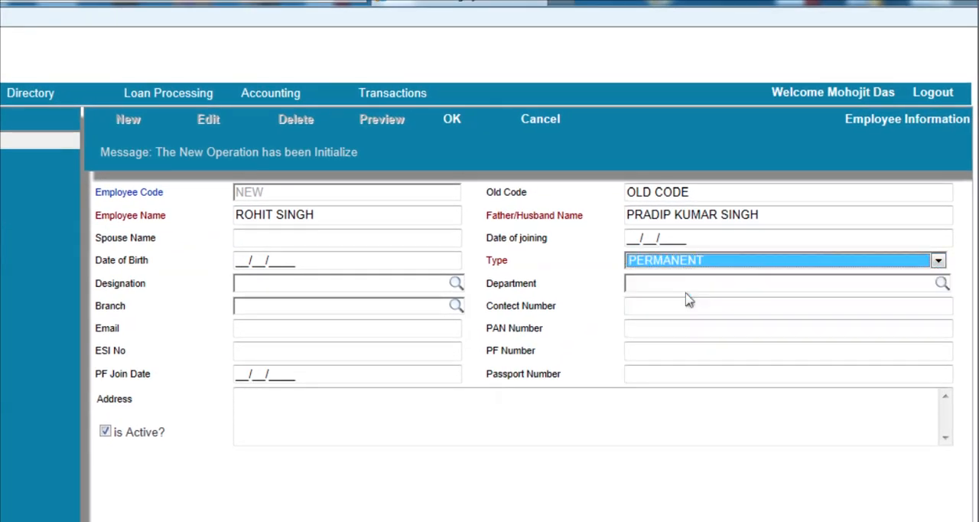
pyautogui.click(417, 288)
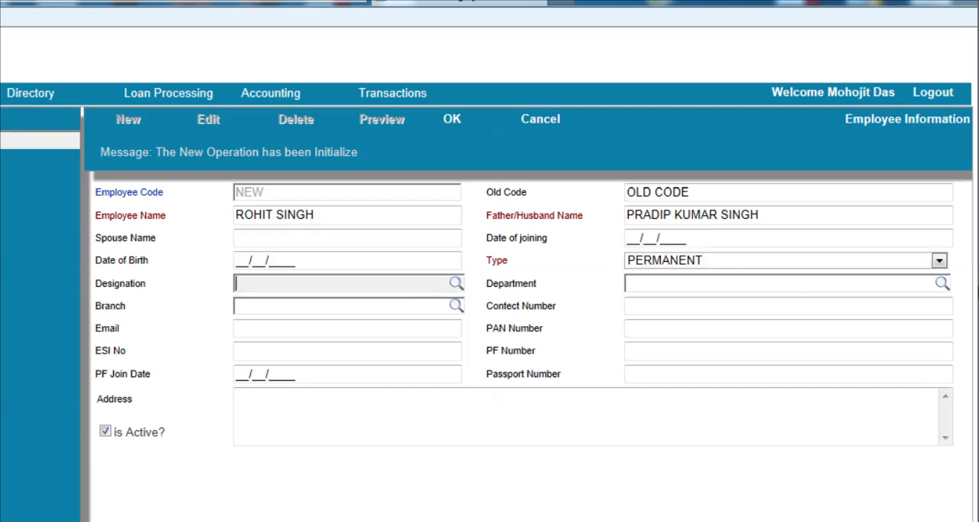
pyautogui.write('I')
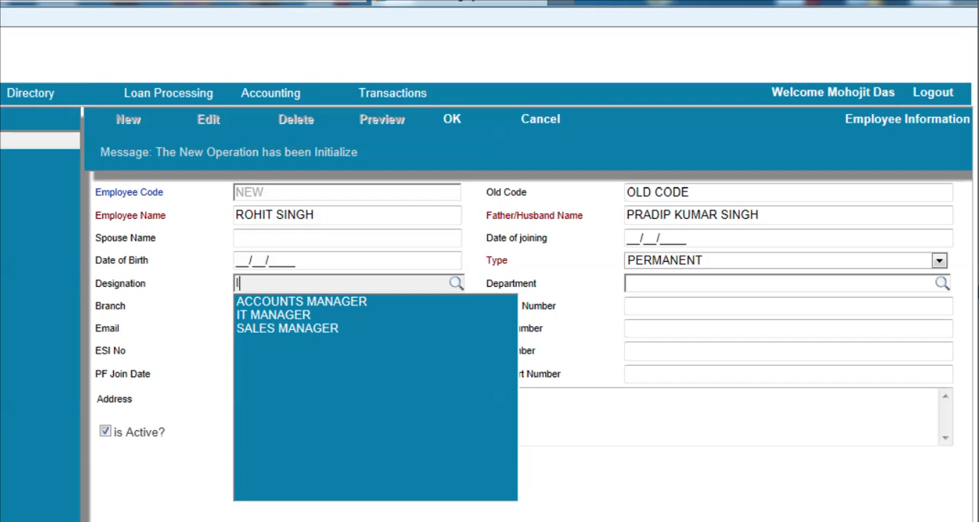
pyautogui.write('T')
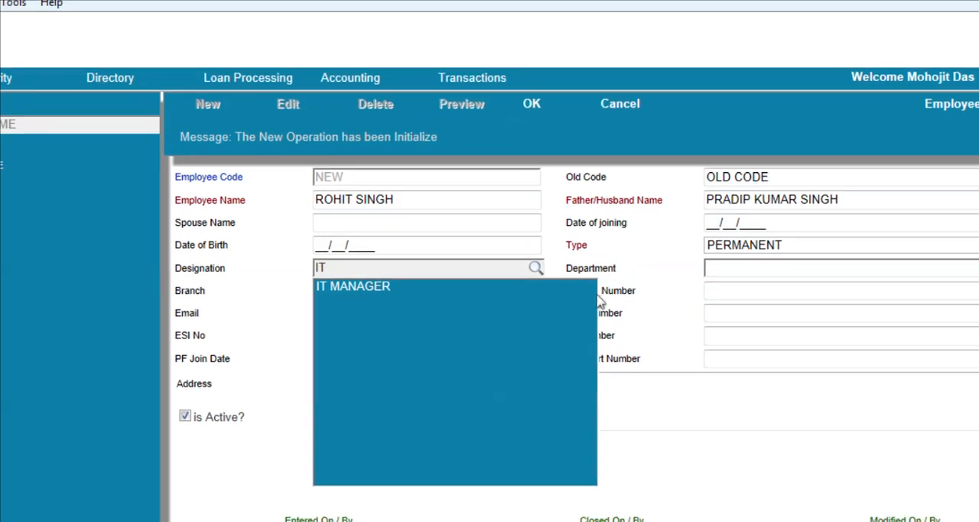
pyautogui.click(355, 286)
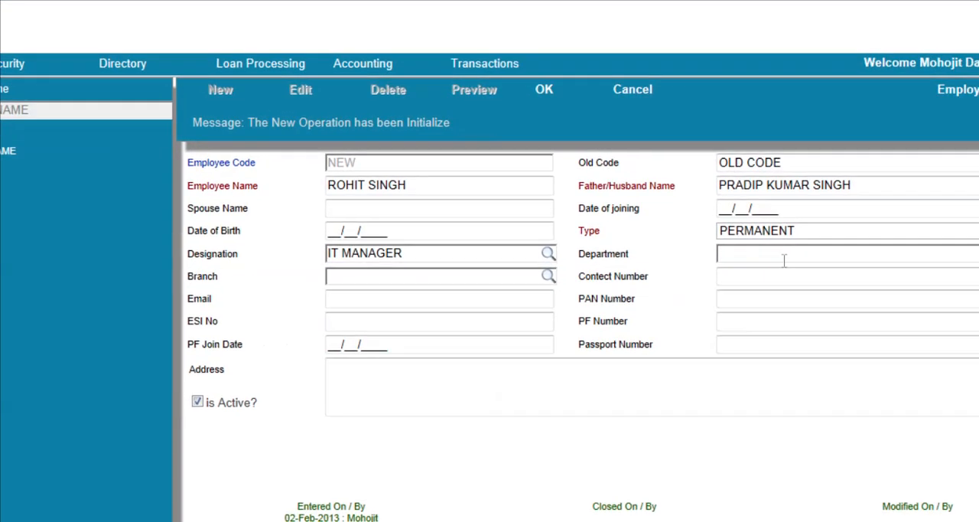
# Assign the employee to the IT DEPARTMENT and the MAIN BRANCH
pyautogui.click(784, 259)
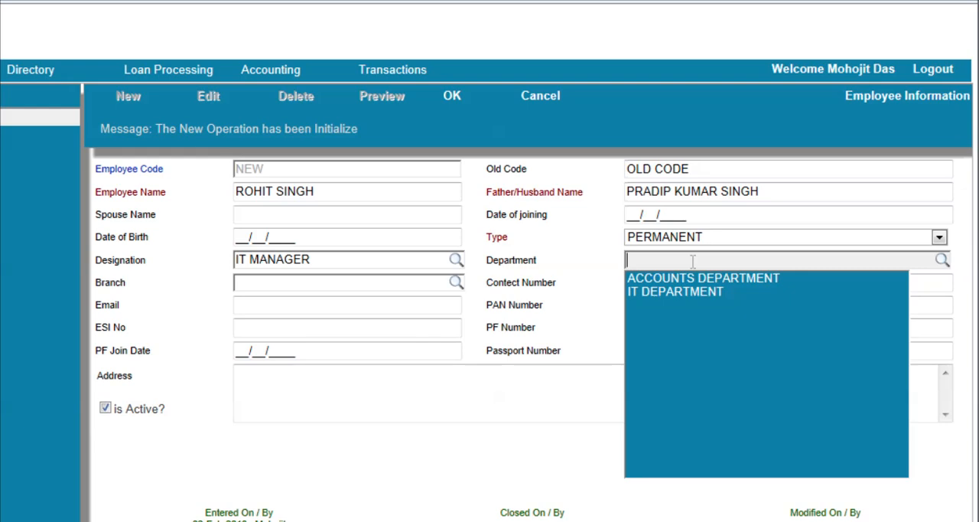
pyautogui.write('IT DEPARTMENT')
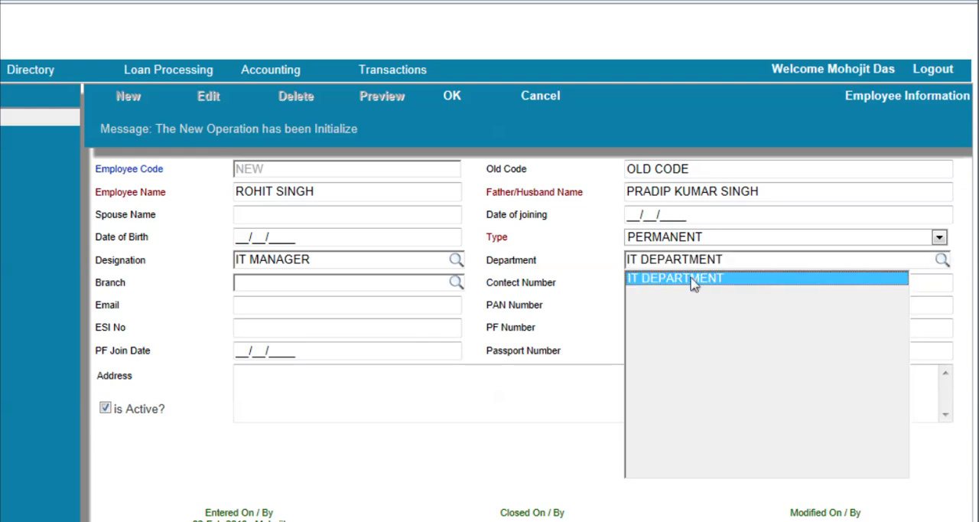
pyautogui.click(692, 278)
pyautogui.click(316, 282)
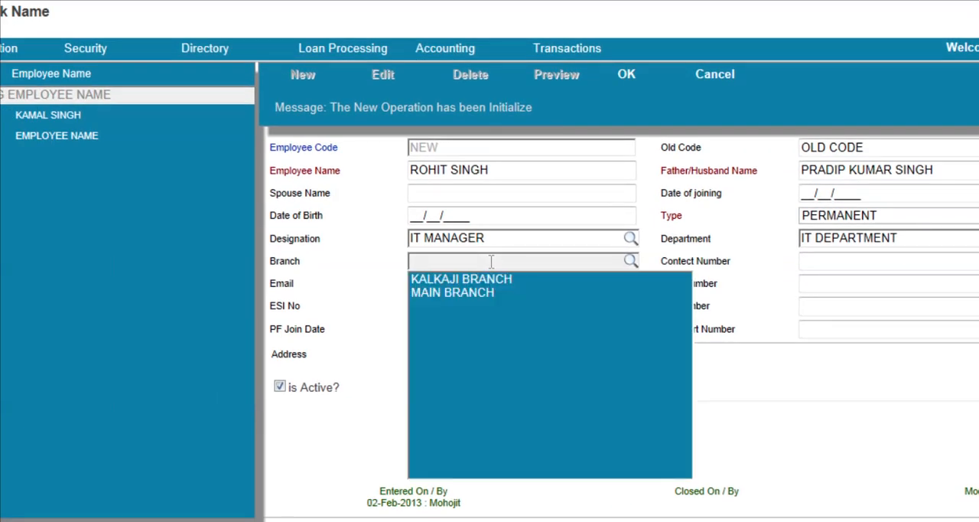
pyautogui.write('MAI')
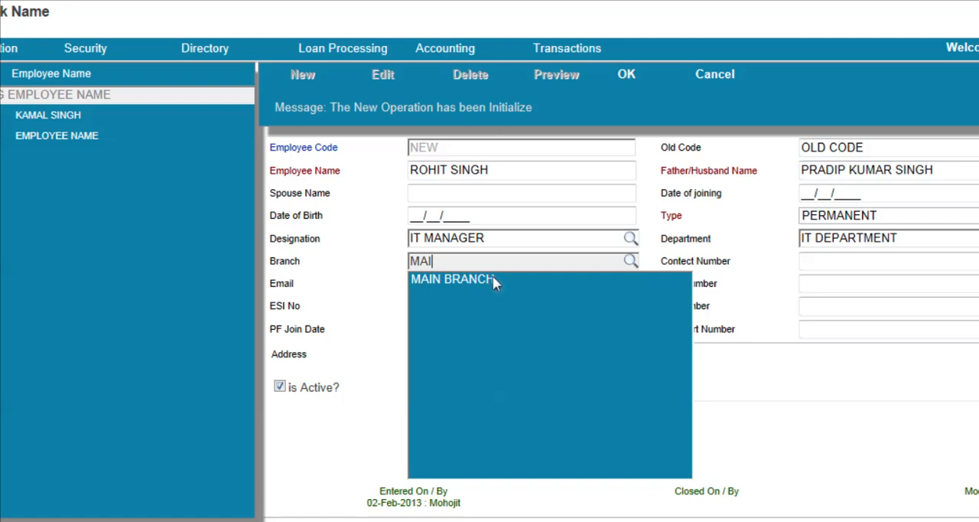
pyautogui.click(492, 280)
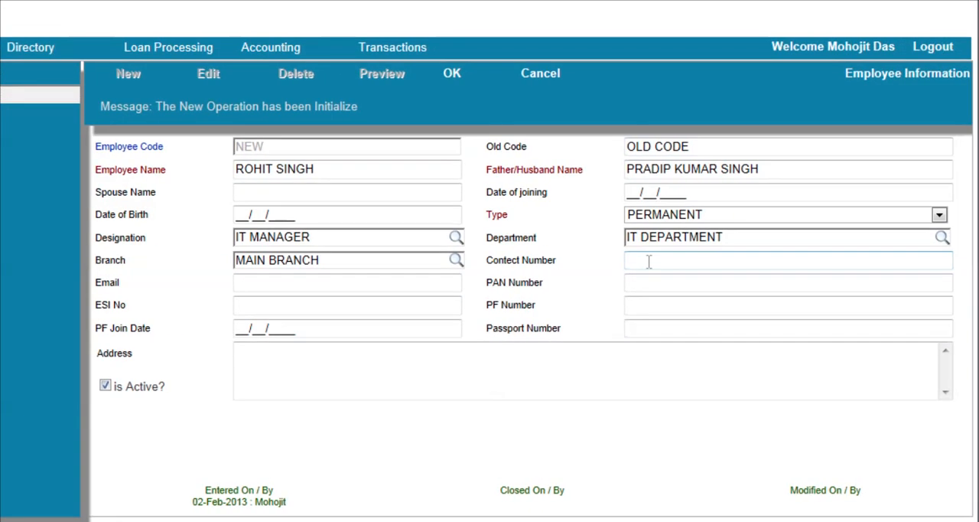
# Save the new employee record with the contact number and email left blank
pyautogui.click(633, 264)
pyautogui.click(388, 283)
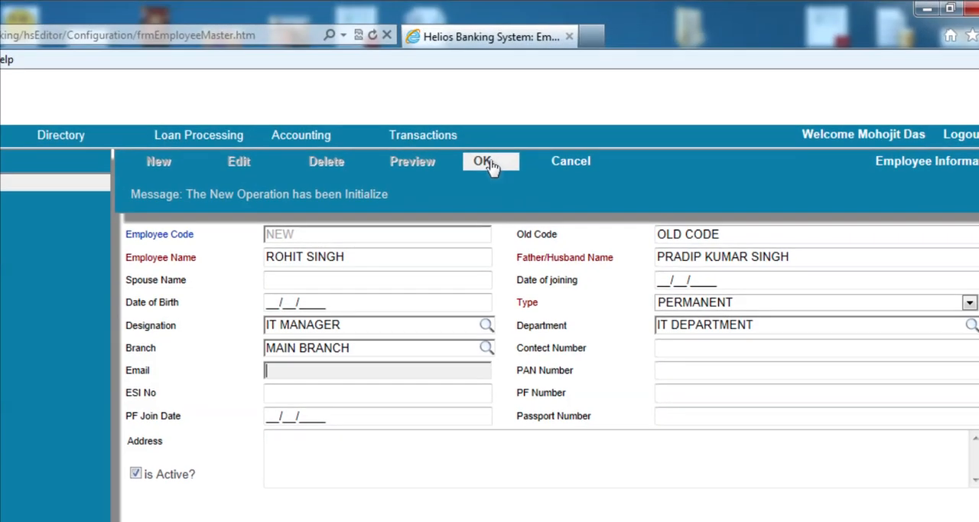
pyautogui.click(484, 163)
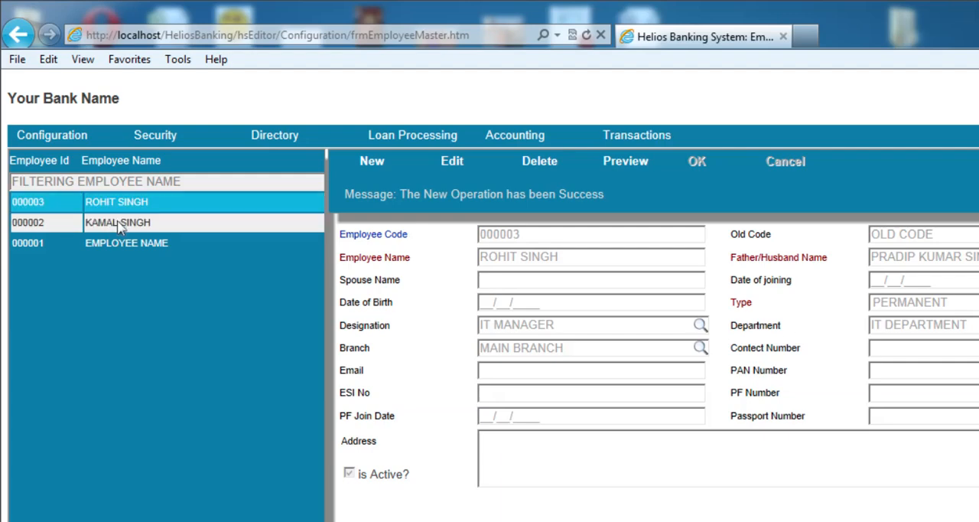
# View the two older employee records, then return to the newly created one
pyautogui.click(119, 222)
pyautogui.click(118, 243)
pyautogui.click(123, 222)
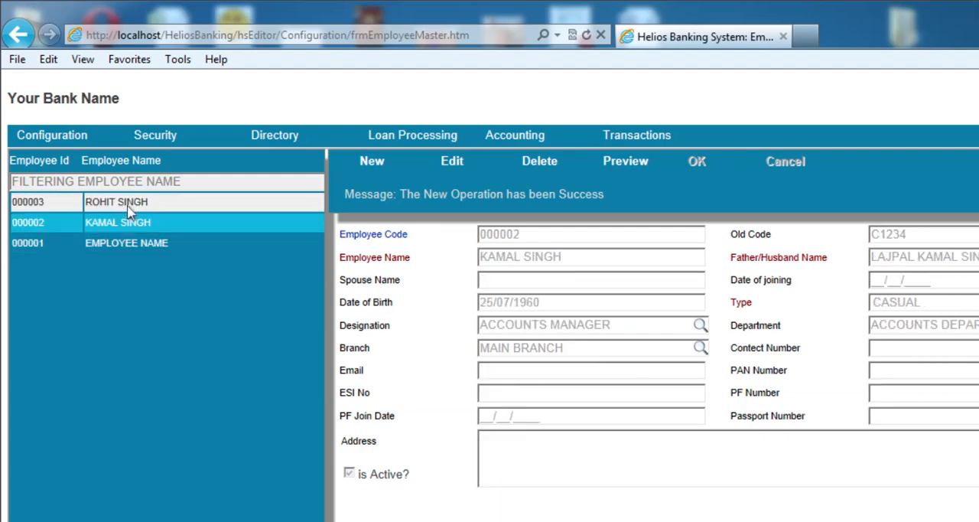
pyautogui.click(125, 203)
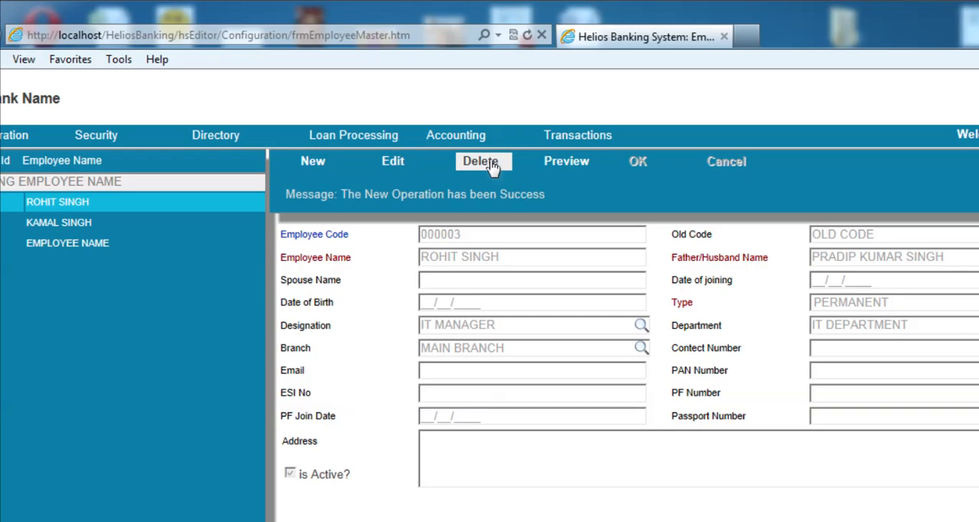
# Add an email address to the newly created employee record and save the change
pyautogui.click(393, 163)
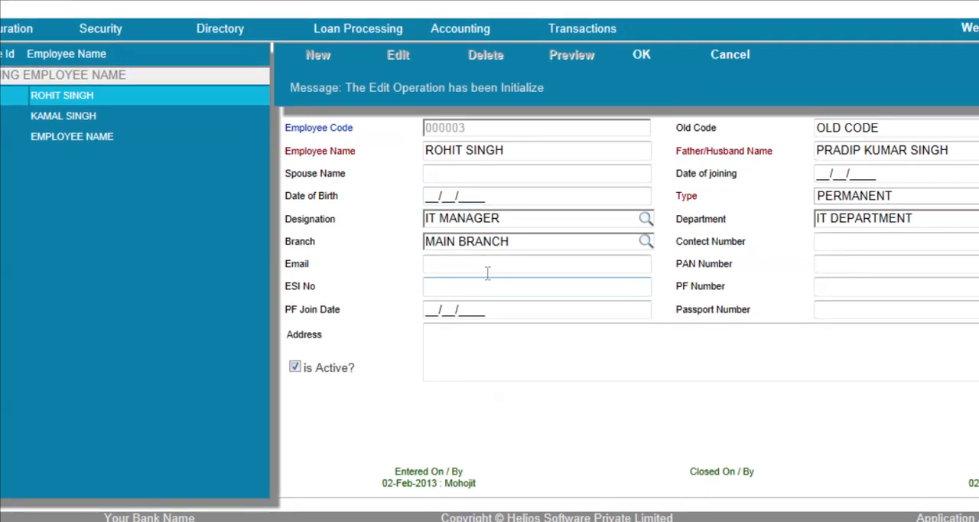
pyautogui.click(558, 288)
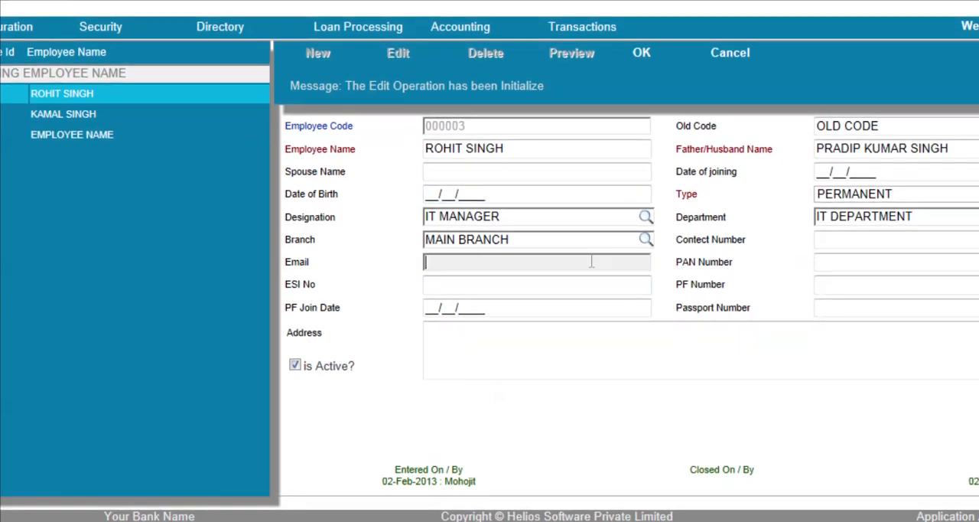
pyautogui.write('ROHIT@TEST')
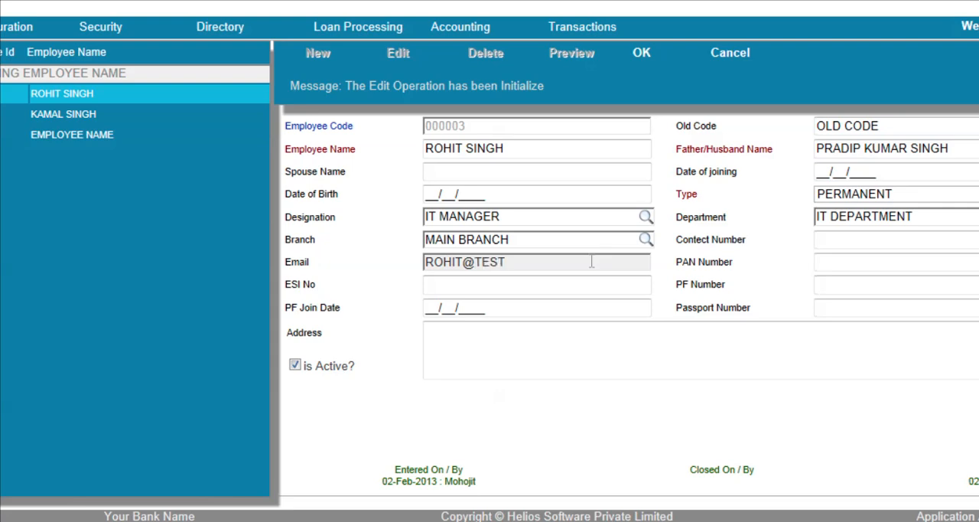
pyautogui.write('DOMAIN.COM')
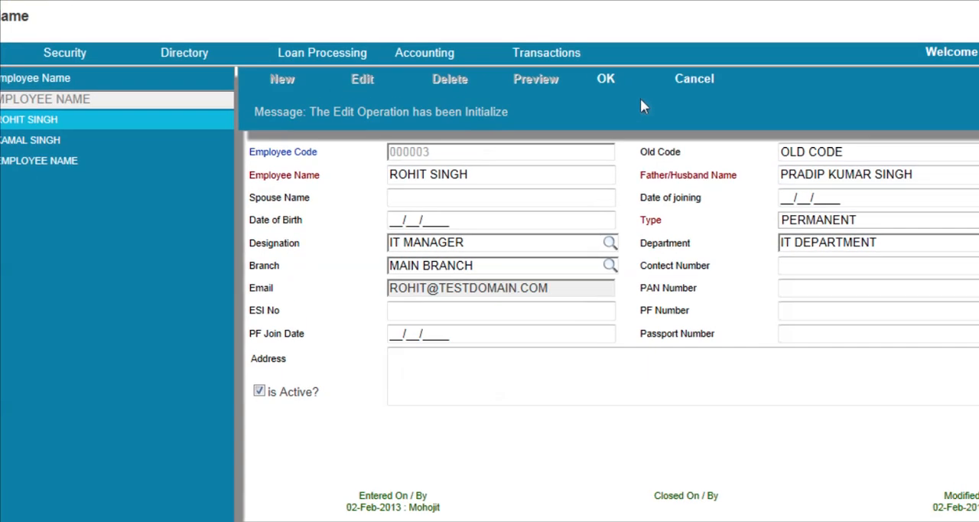
pyautogui.click(642, 53)
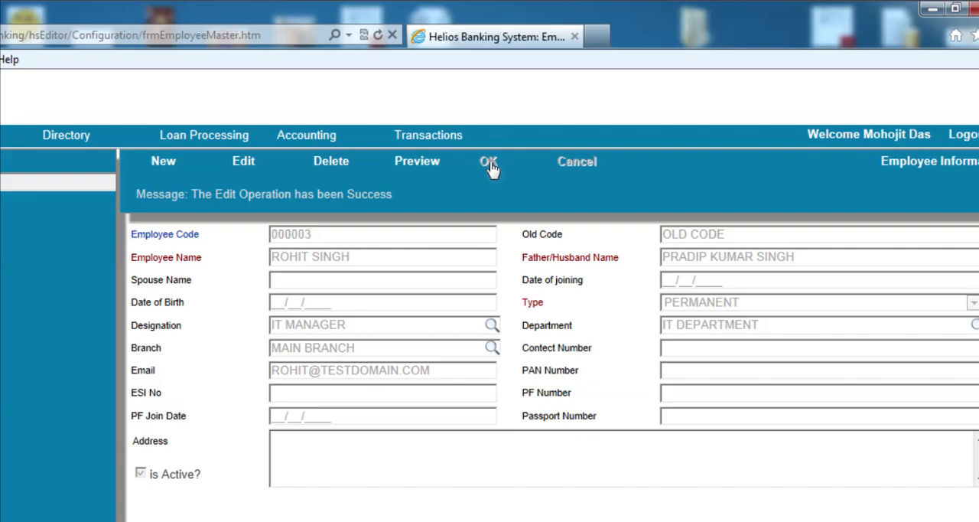
# View the employee record just below the newest one, then delete the newly created employee record
pyautogui.click(102, 225)
pyautogui.click(111, 205)
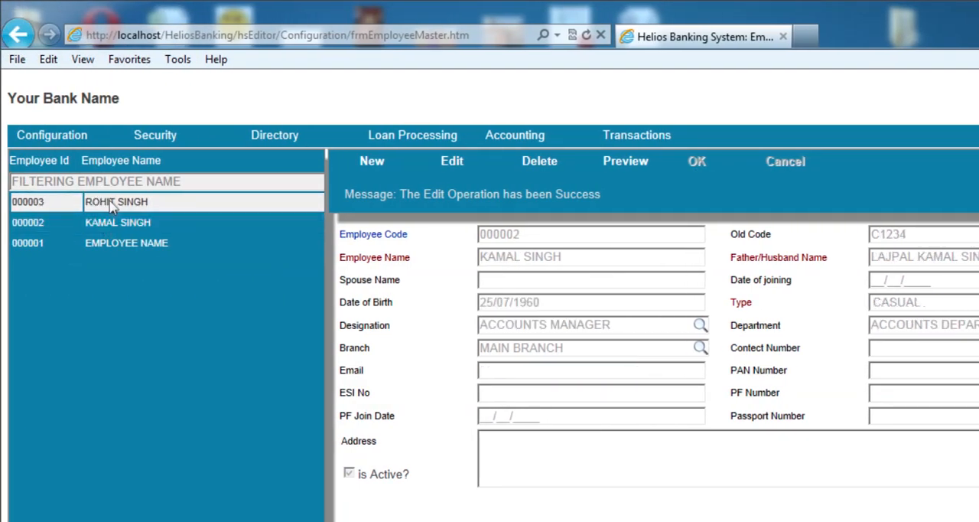
pyautogui.click(491, 165)
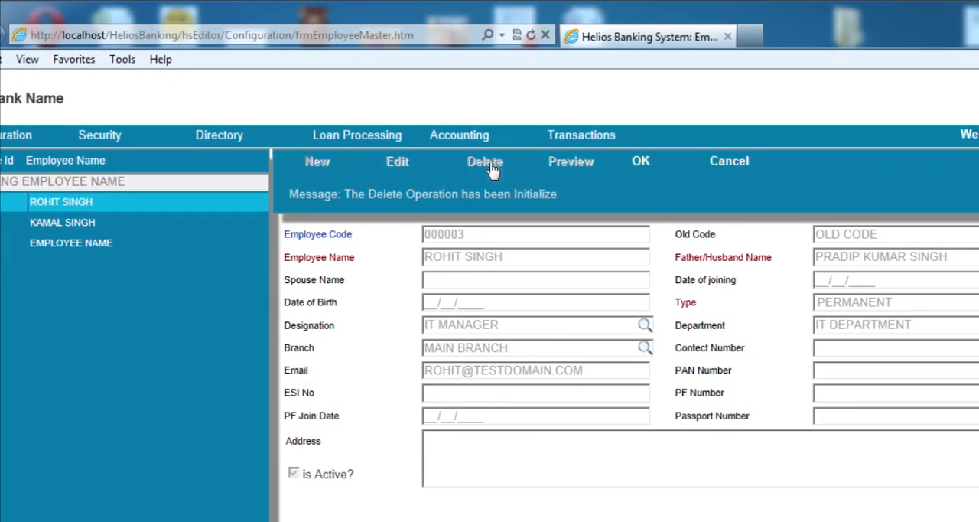
pyautogui.click(641, 165)
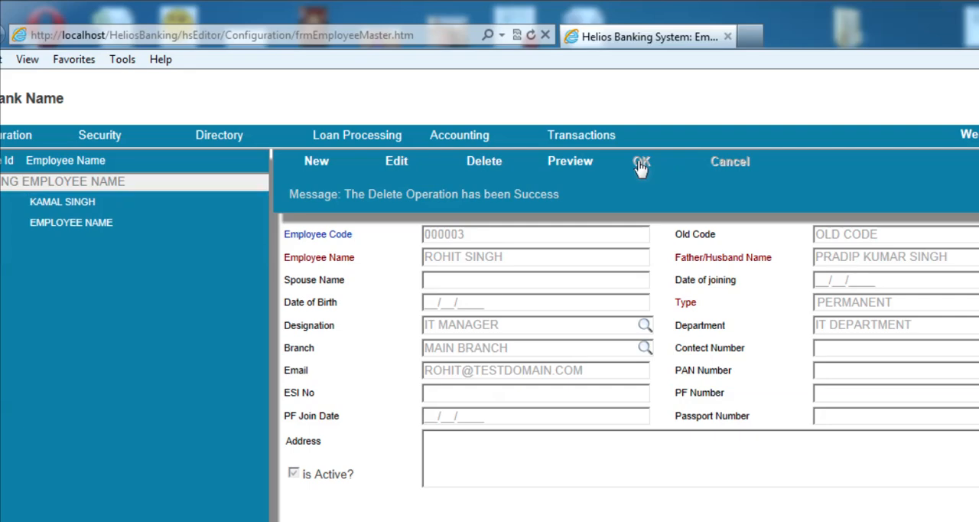
# Review the two remaining employee records in the employee list
pyautogui.click(153, 231)
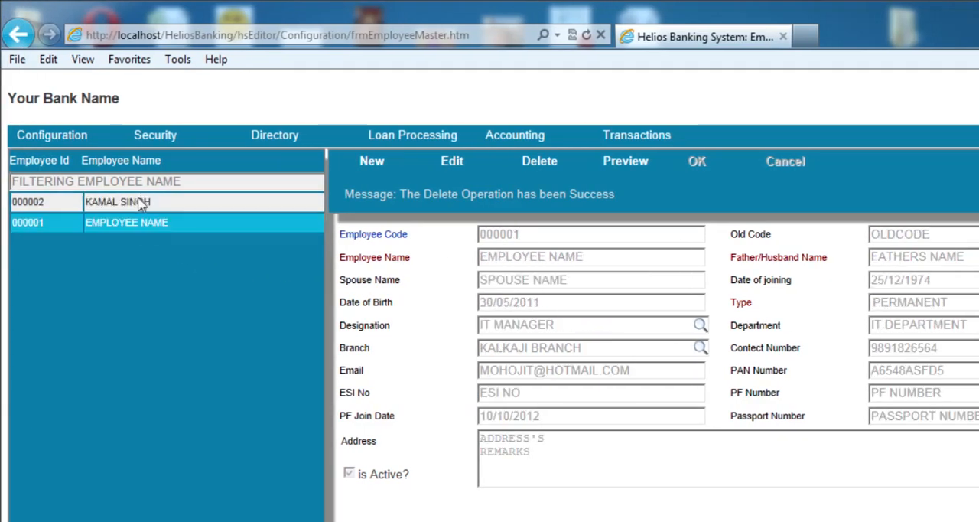
pyautogui.click(136, 201)
pyautogui.click(139, 224)
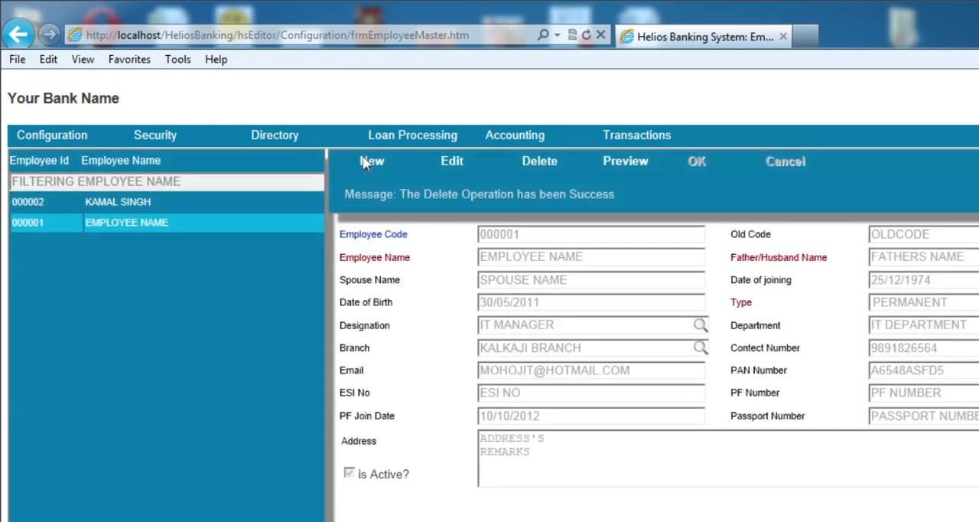
pyautogui.click(374, 160)
pyautogui.click(540, 161)
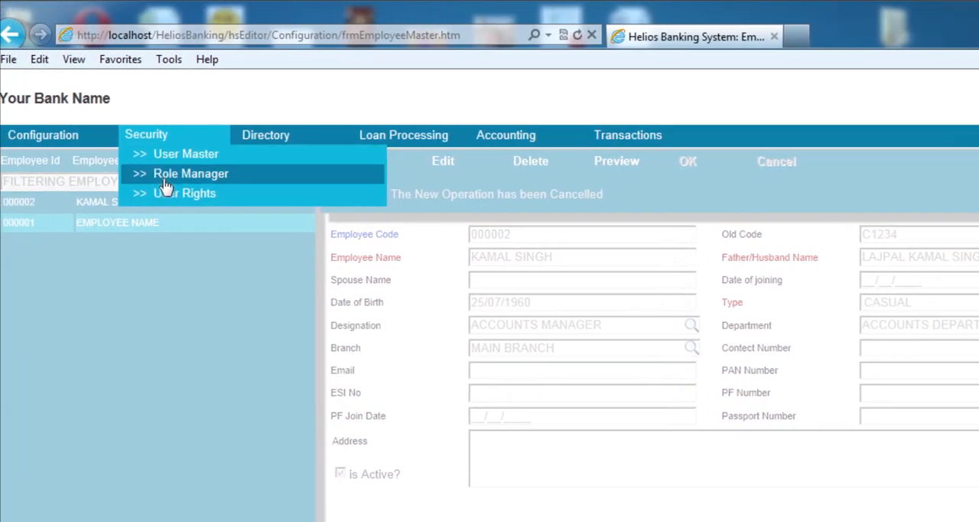
# Open the Loan Simulator (Calculator) from the loan processing functions
pyautogui.moveTo(293, 142)
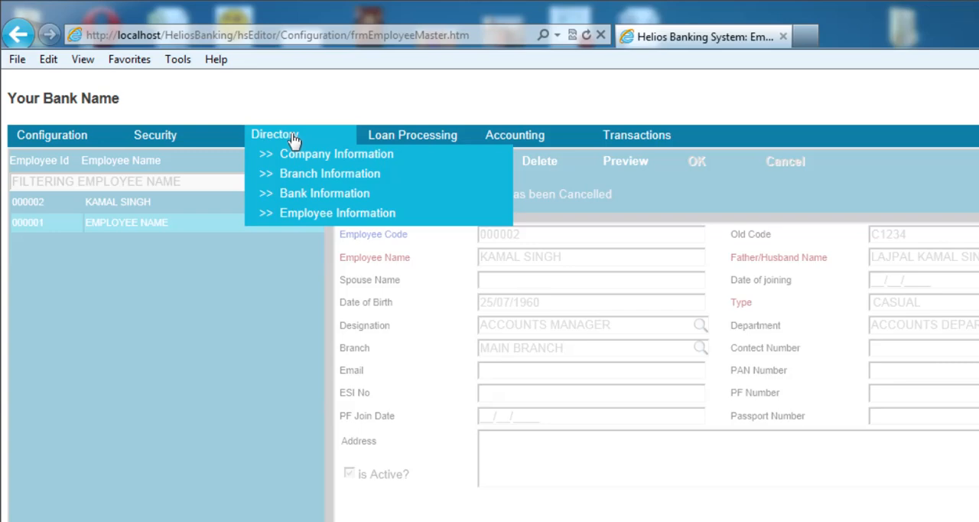
pyautogui.moveTo(436, 137)
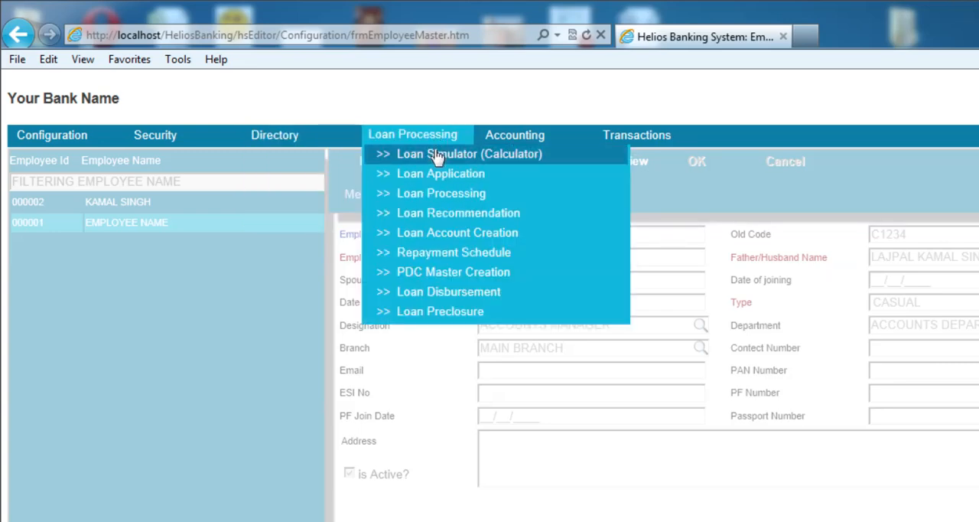
pyautogui.click(436, 157)
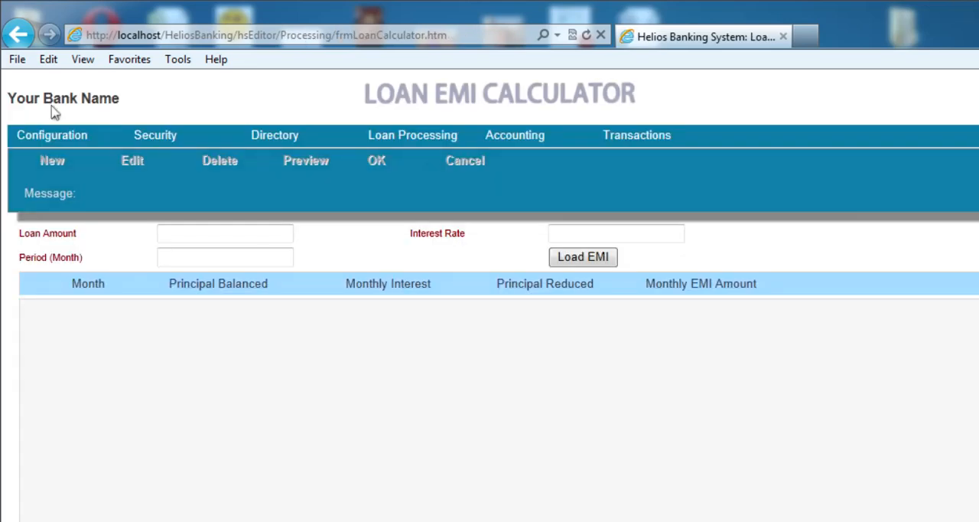
# Calculate the EMI schedule for a loan amount of 350000 at an interest rate of 11.88 over 36 months
pyautogui.click(214, 236)
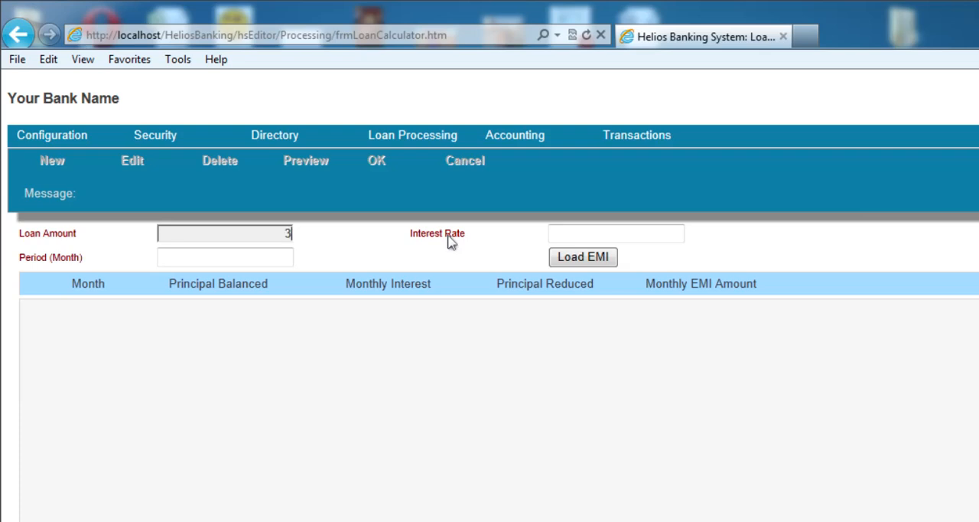
pyautogui.write('0000')
pyautogui.press('Tab')
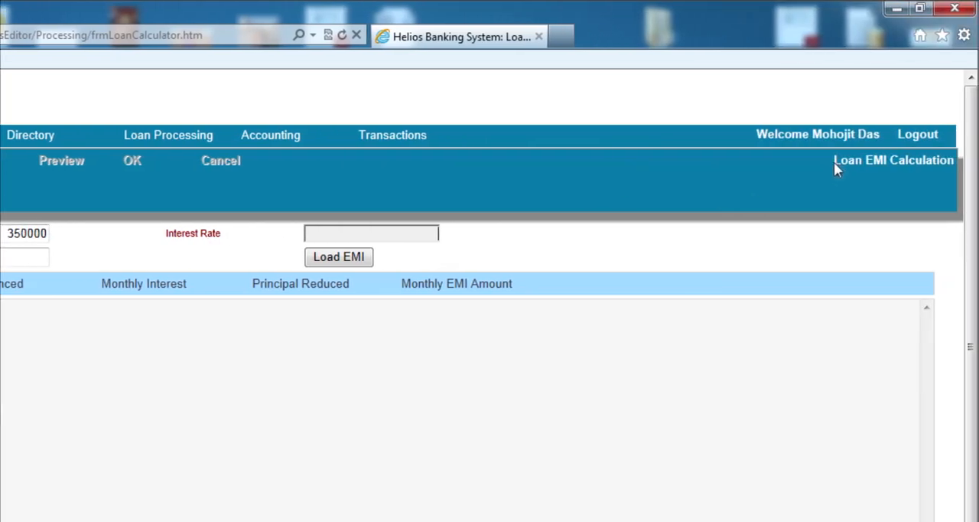
pyautogui.write('11.88')
pyautogui.click(182, 256)
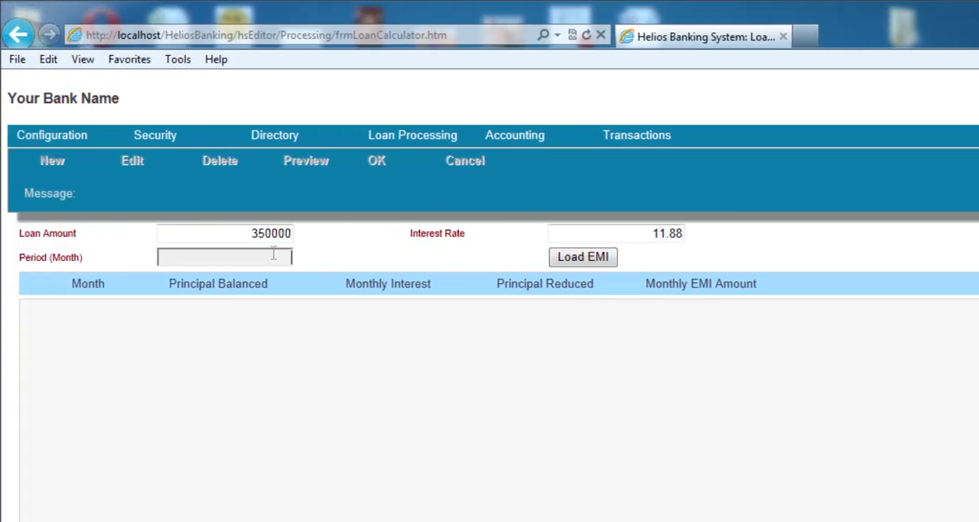
pyautogui.write('36')
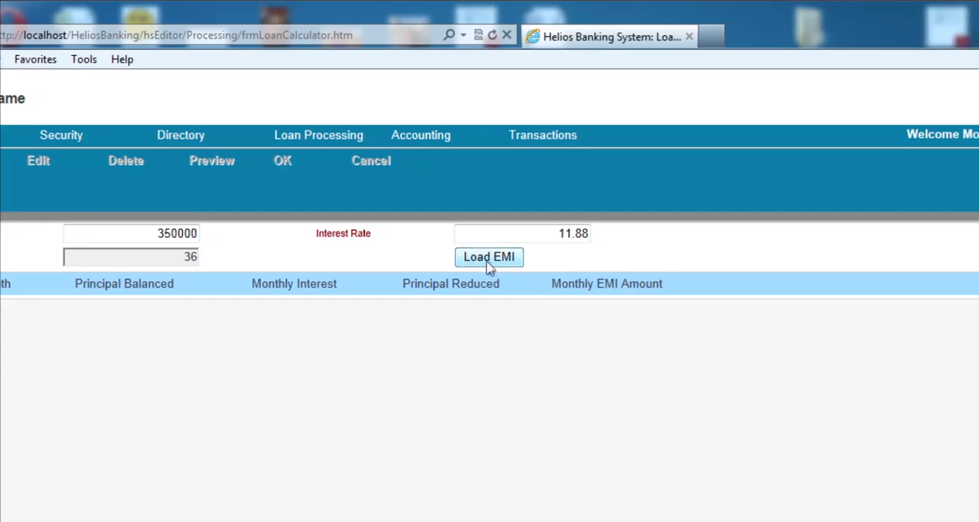
pyautogui.click(586, 260)
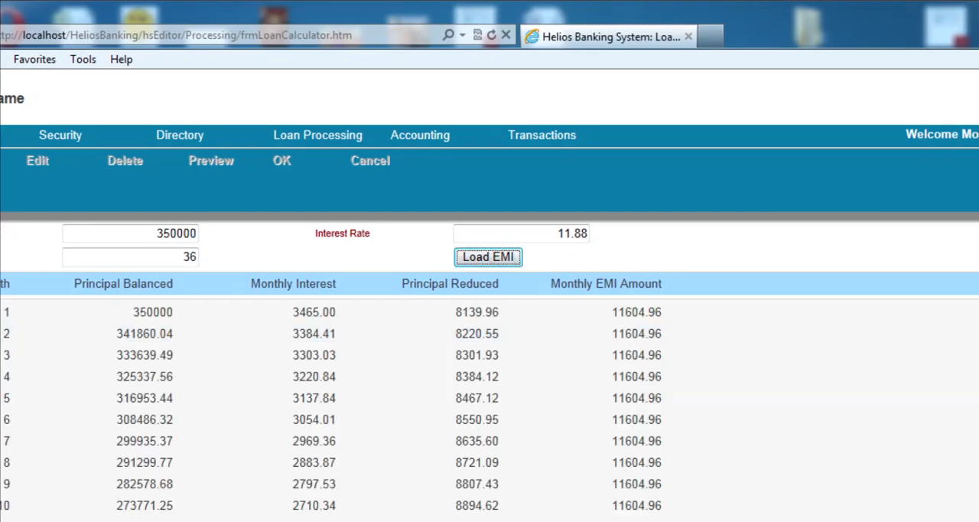
# Examine the EMI schedule's principal balance, monthly interest, principal reduction and monthly EMI across all the months
pyautogui.scroll(-10, 331, 405)
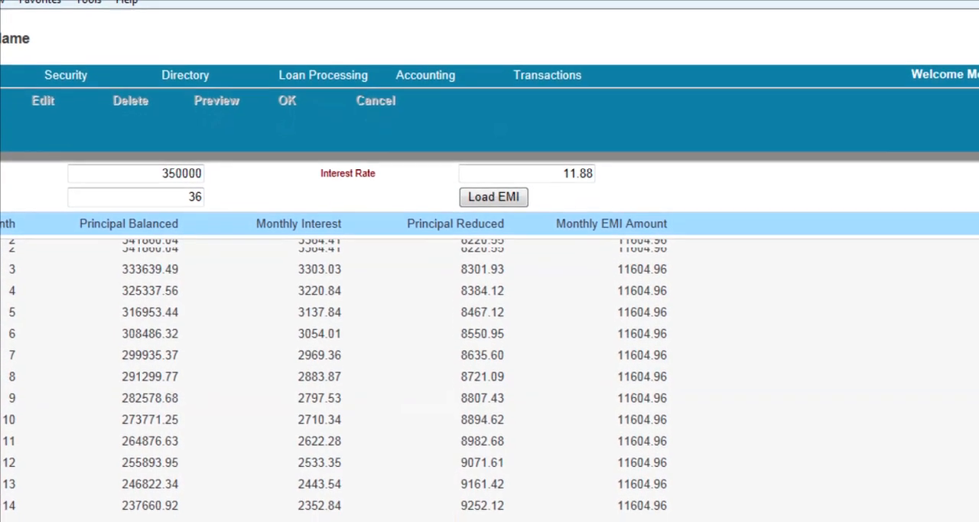
pyautogui.scroll(-10, 331, 390)
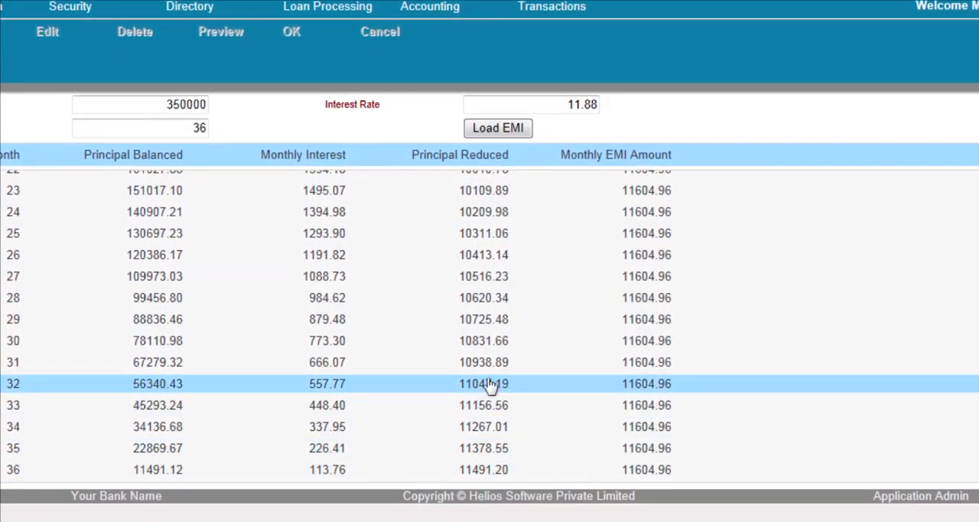
pyautogui.scroll(3, 495, 394)
pyautogui.scroll(4, 493, 306)
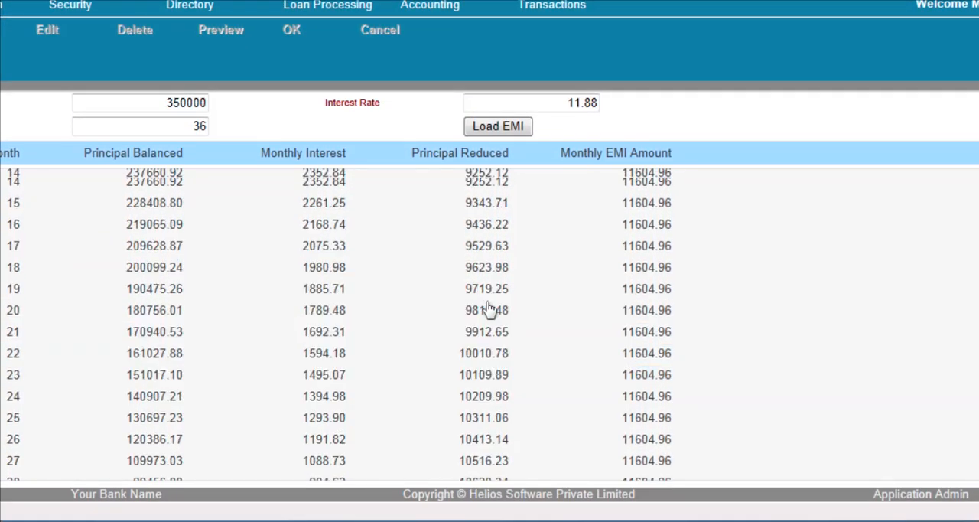
pyautogui.scroll(3, 488, 306)
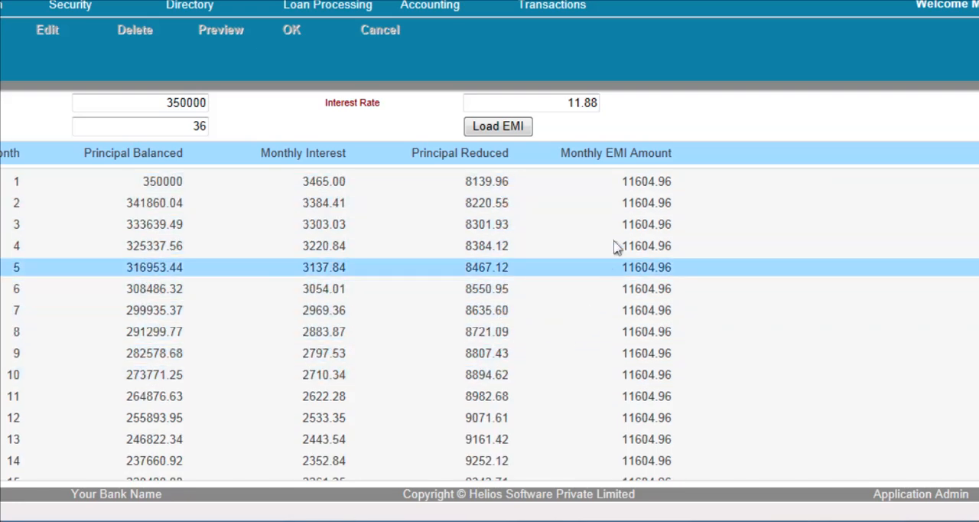
pyautogui.scroll(-1, 631, 298)
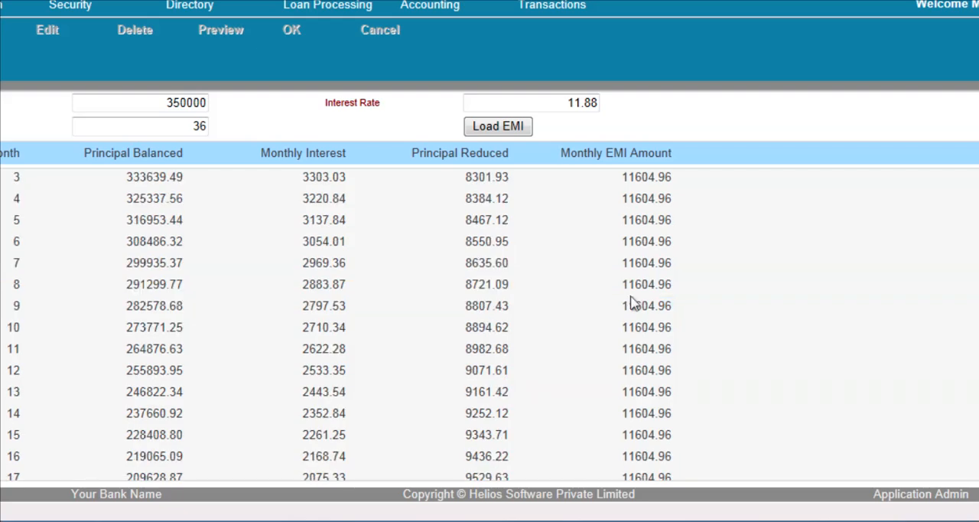
pyautogui.scroll(-3, 632, 343)
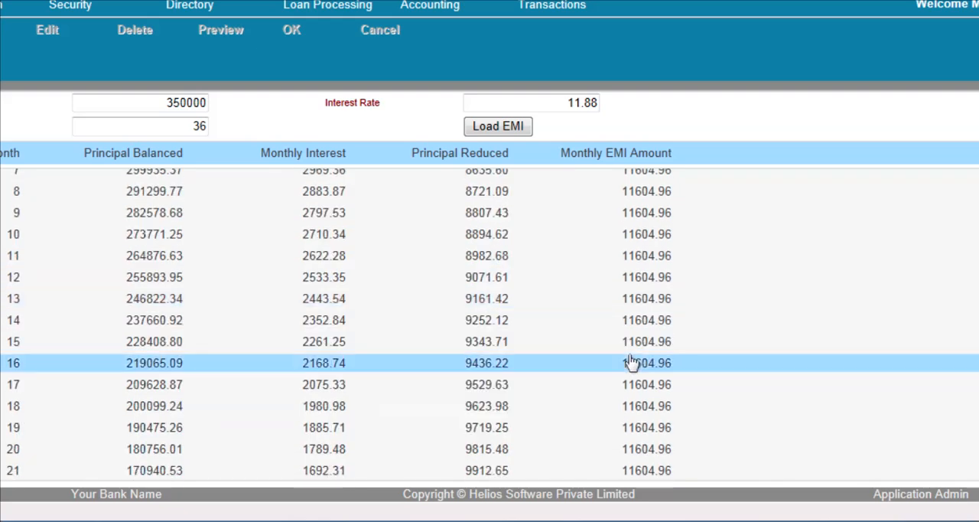
pyautogui.scroll(-1, 632, 365)
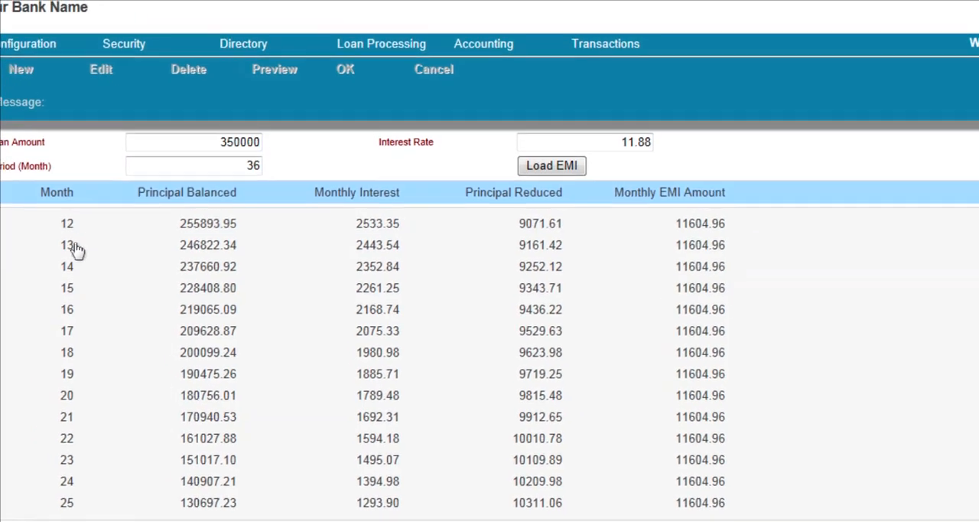
pyautogui.scroll(-1, 445, 267)
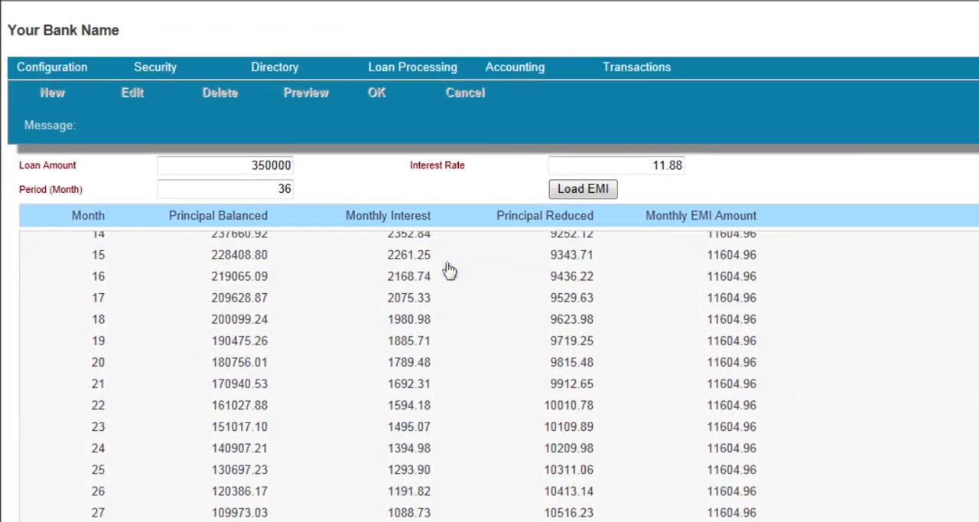
pyautogui.scroll(1, 445, 267)
pyautogui.scroll(3, 449, 269)
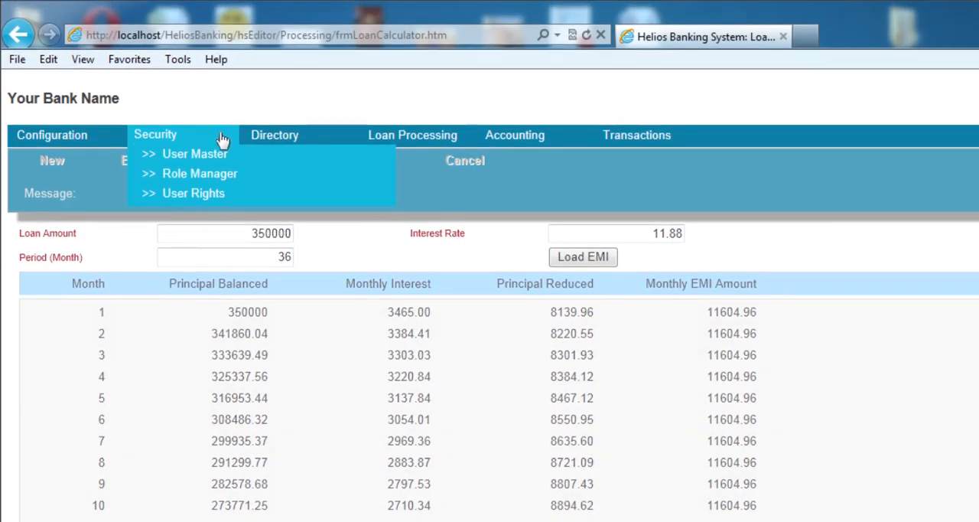
# Open the Loan Application page from the loan processing functions
pyautogui.moveTo(285, 69)
pyautogui.moveTo(376, 131)
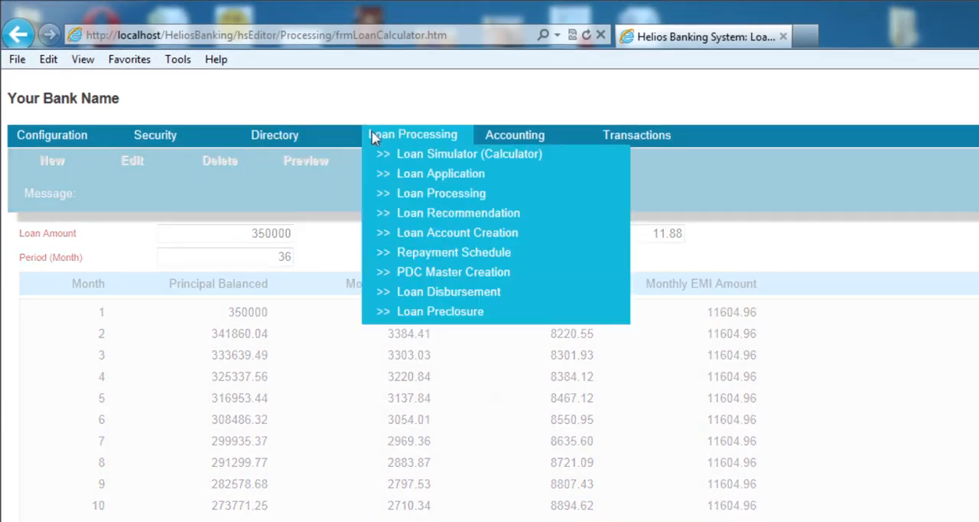
pyautogui.click(421, 179)
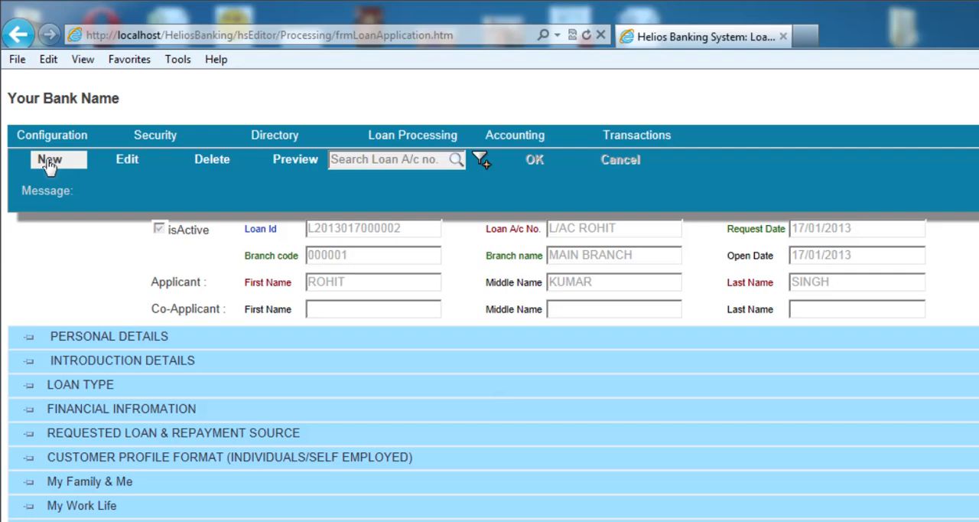
# Start a new loan application and fill in its loan account number
pyautogui.click(48, 164)
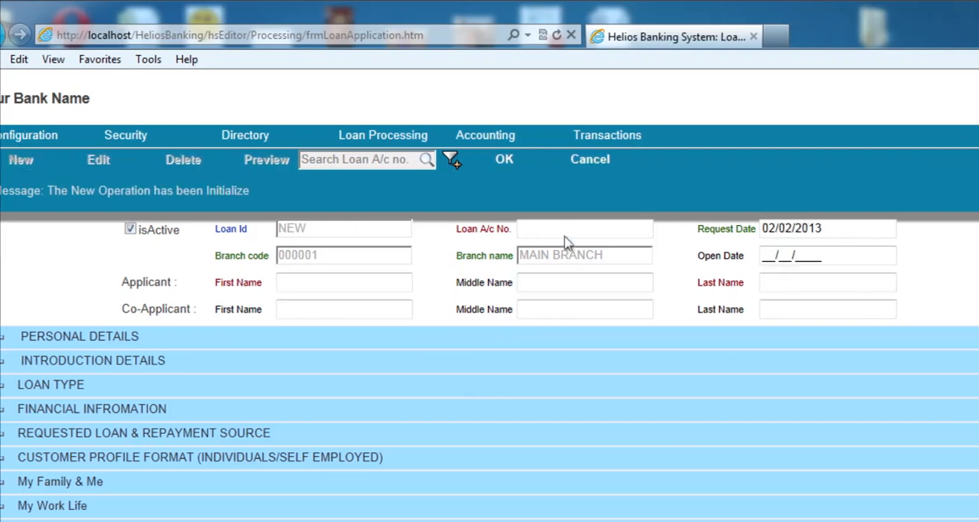
pyautogui.click(570, 230)
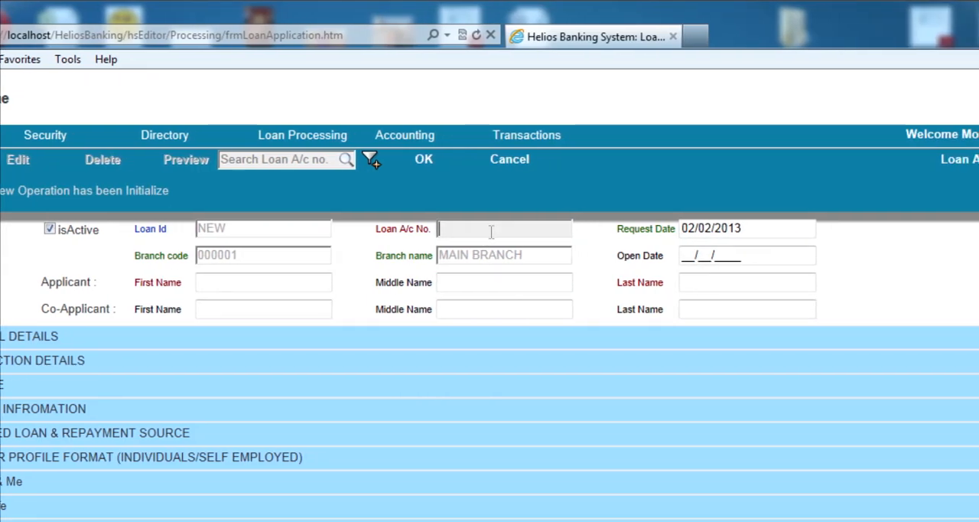
pyautogui.write('TEST')
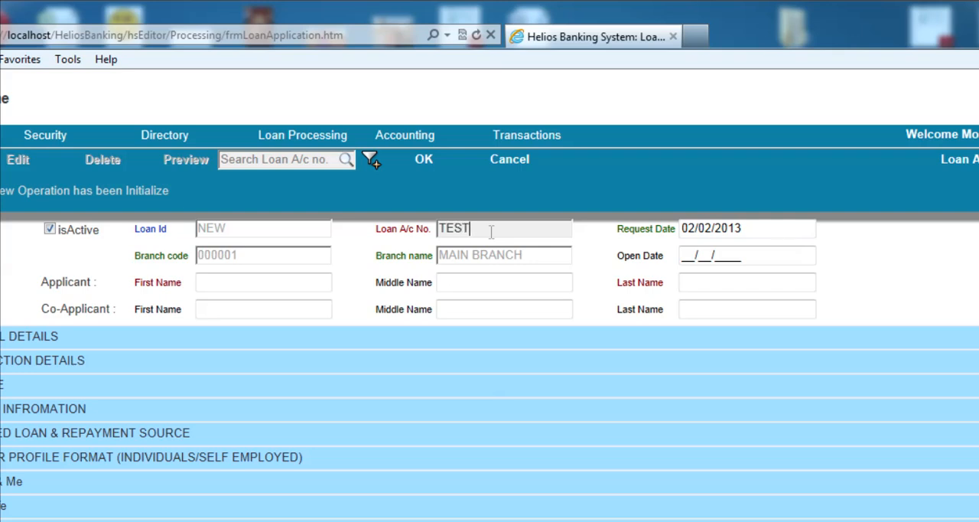
pyautogui.write('-LOAN-AC')
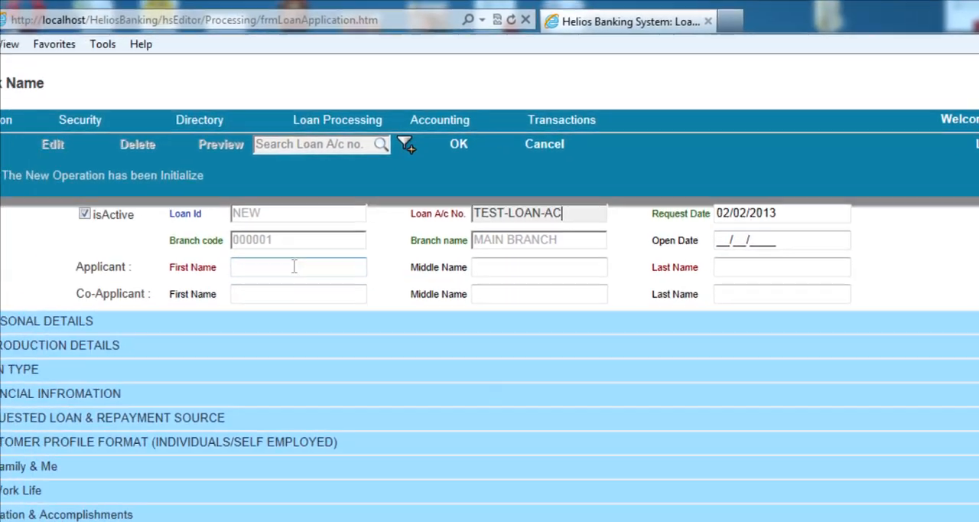
# Fill in the applicant's first, middle and last name and save the new loan application
pyautogui.click(116, 282)
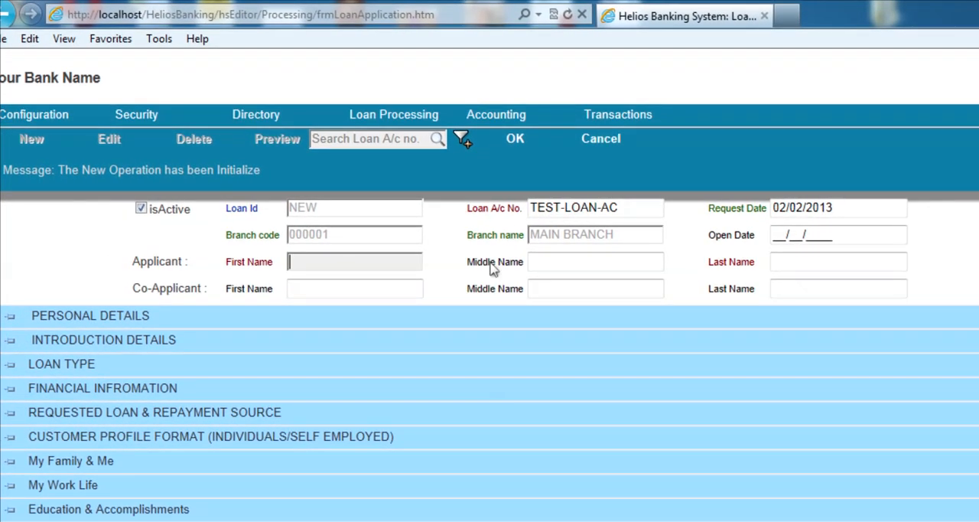
pyautogui.press('Tab')
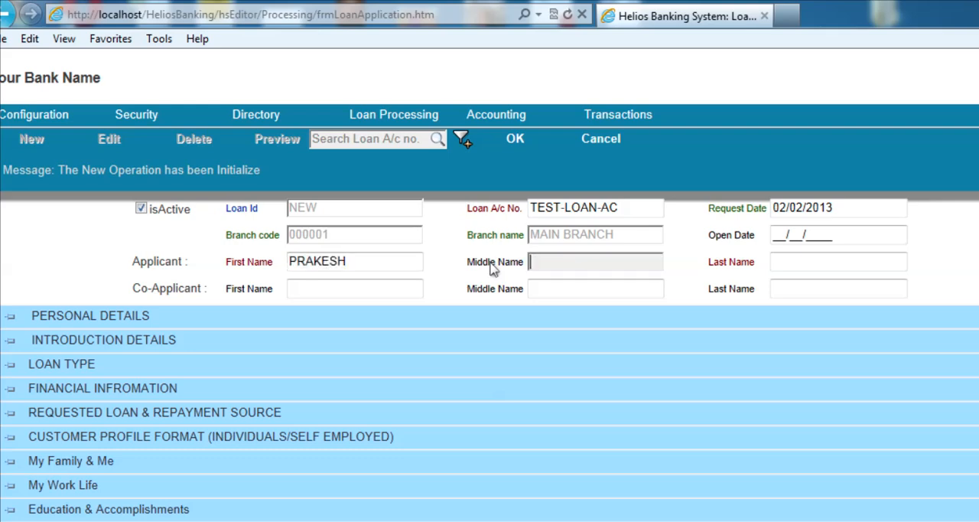
pyautogui.press('Tab')
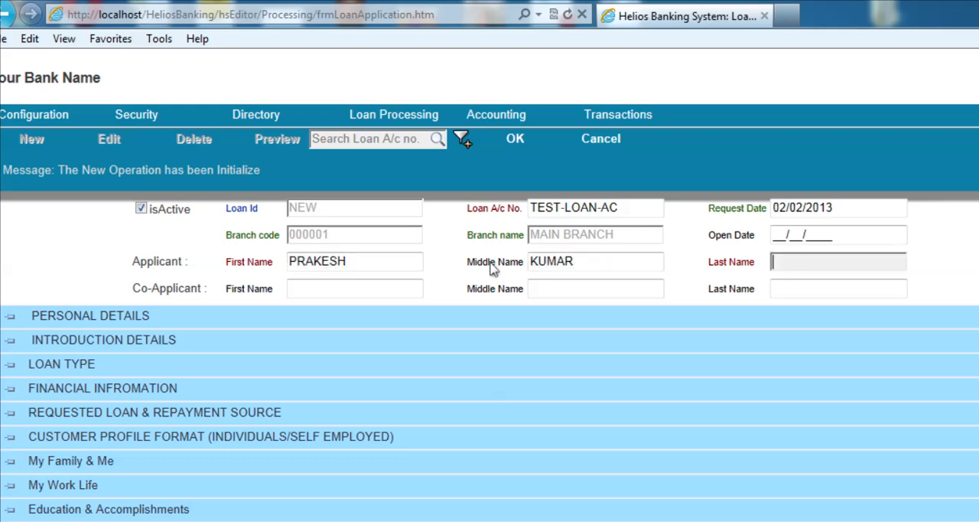
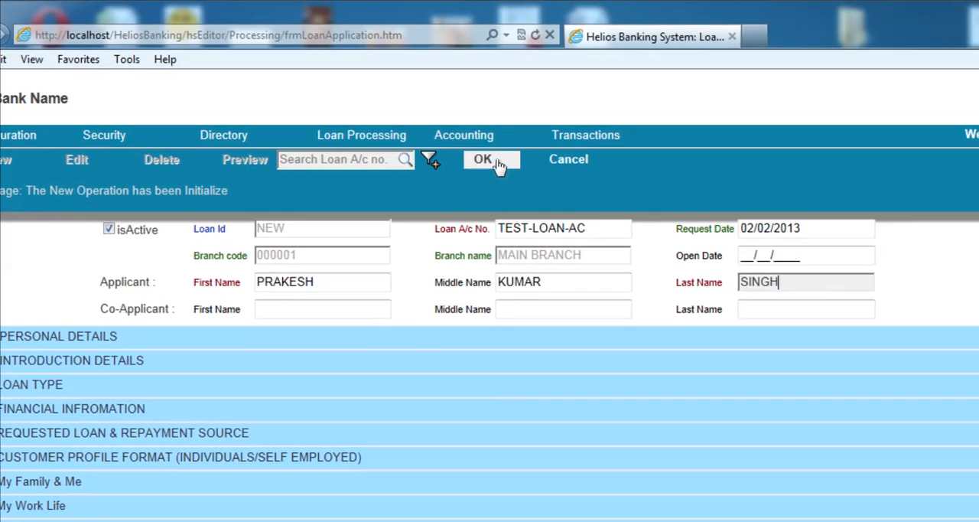
pyautogui.click(549, 87)
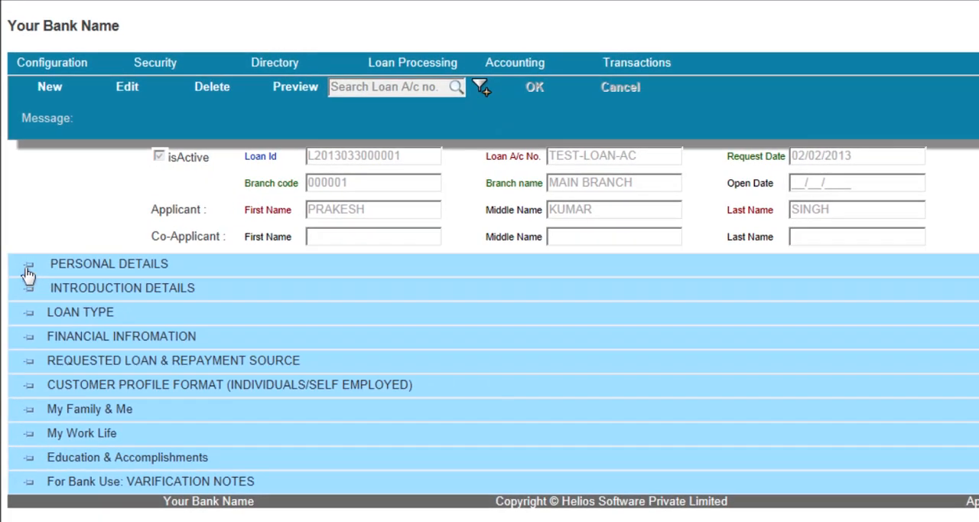
# Open the loan application's personal details for editing, set the applicant's sex to Male and enter the date of birth
pyautogui.click(29, 265)
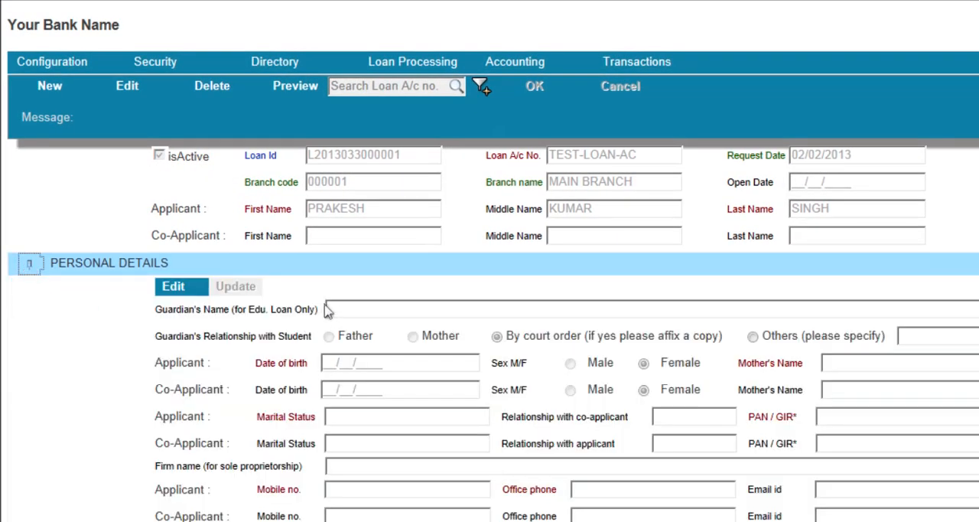
pyautogui.click(173, 288)
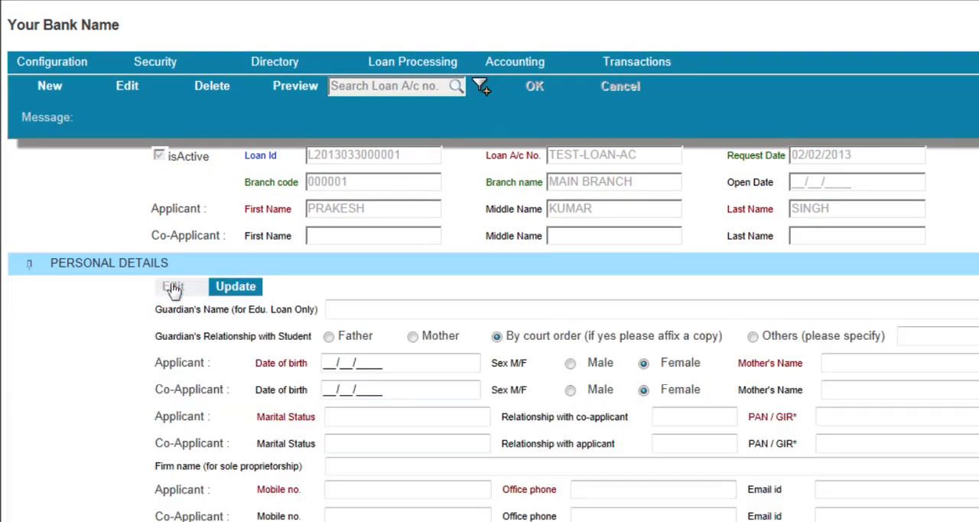
pyautogui.click(346, 309)
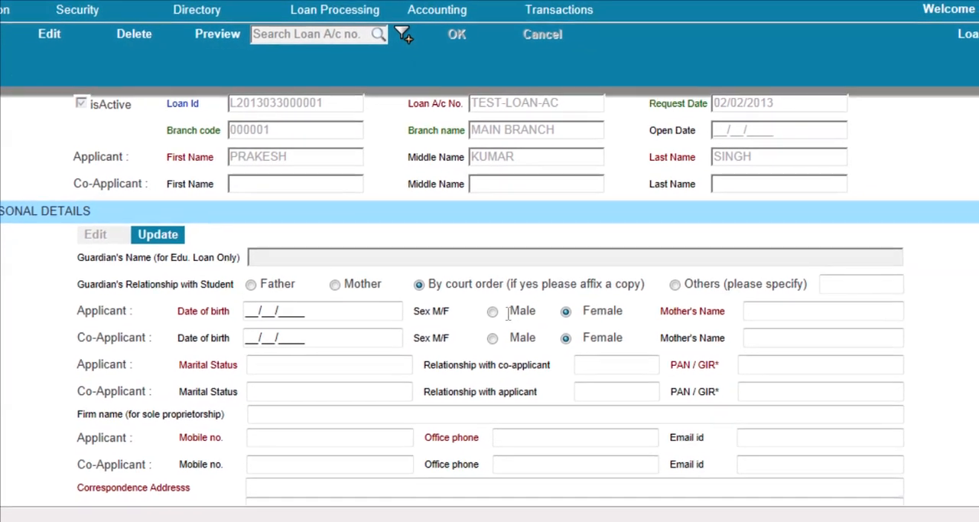
pyautogui.click(512, 325)
pyautogui.click(334, 305)
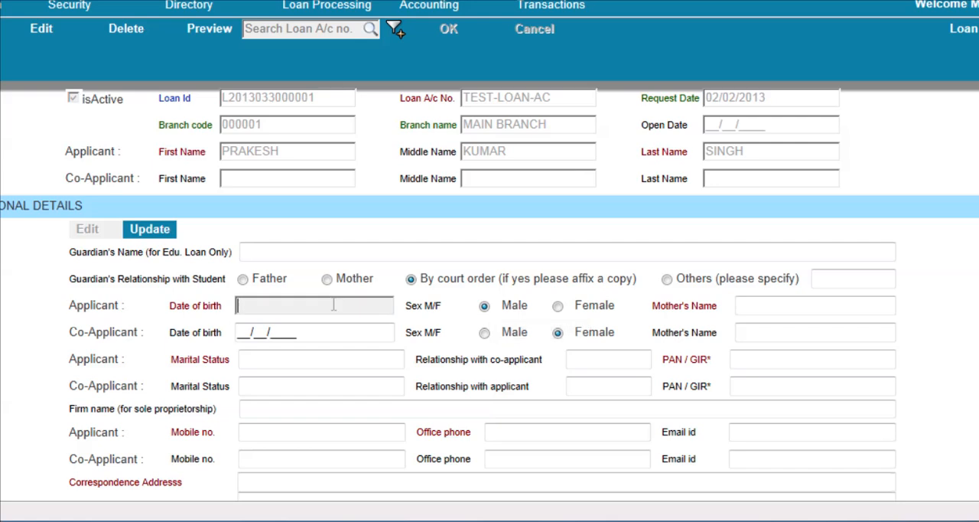
pyautogui.write('25/01/1982')
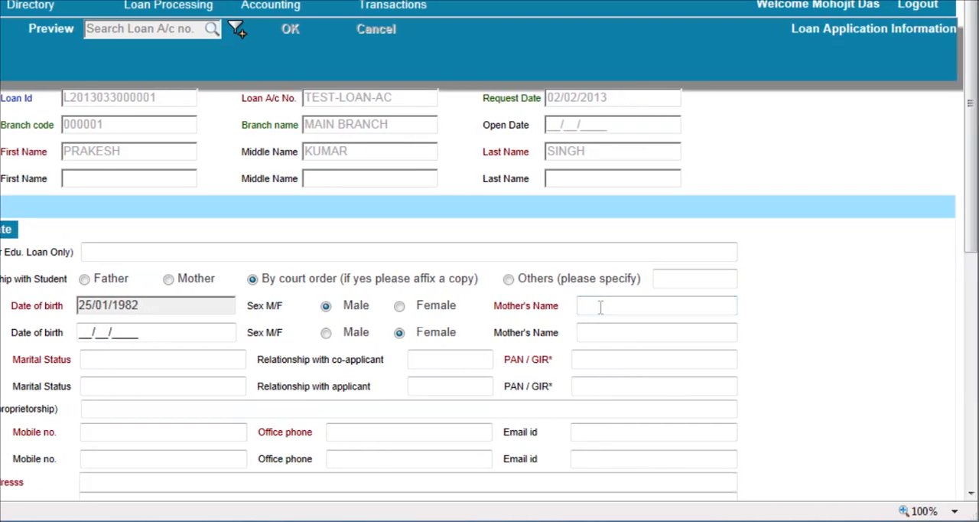
# Enter the applicant's mother's name, save the personal details and collapse their section
pyautogui.click(632, 304)
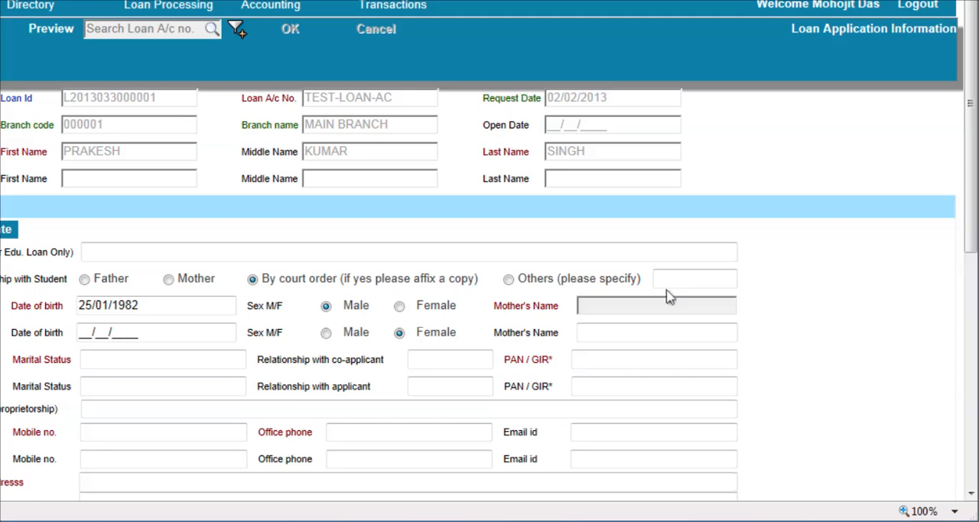
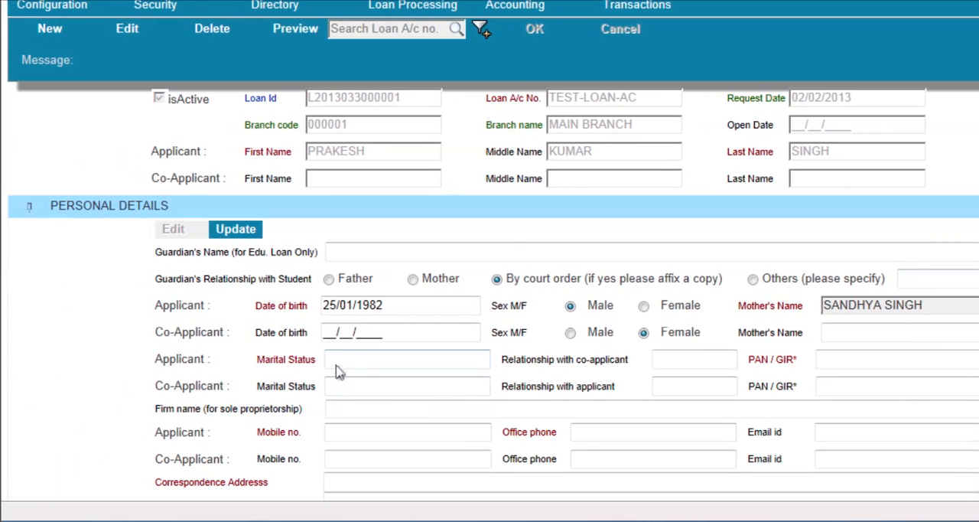
pyautogui.click(342, 359)
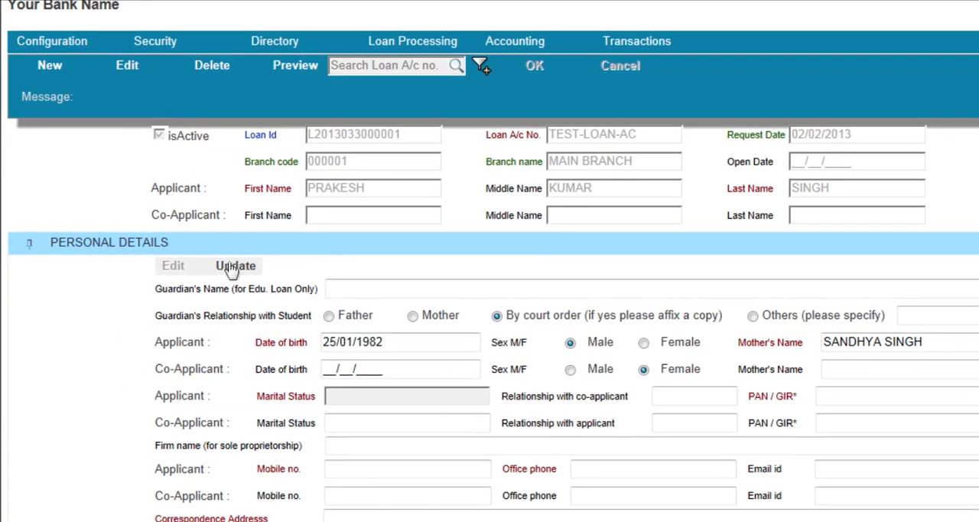
pyautogui.click(3, 230)
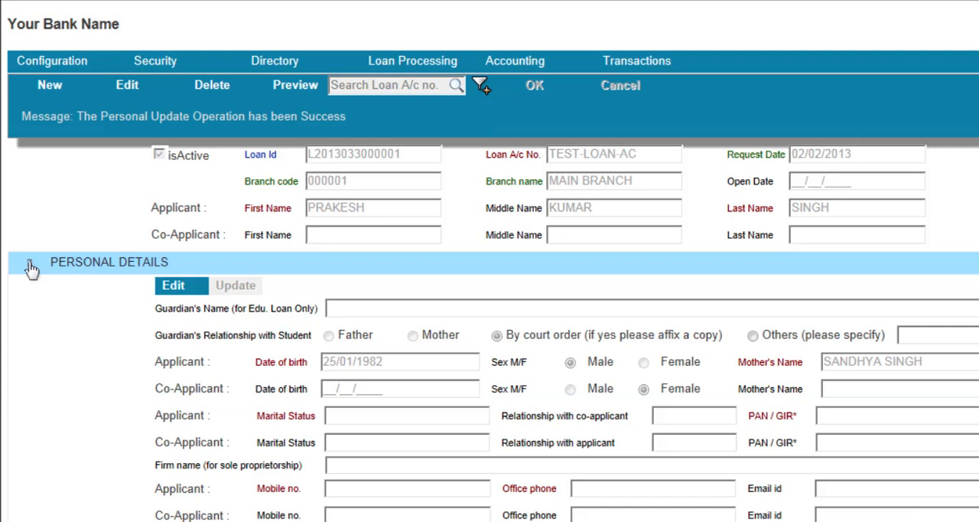
pyautogui.click(30, 266)
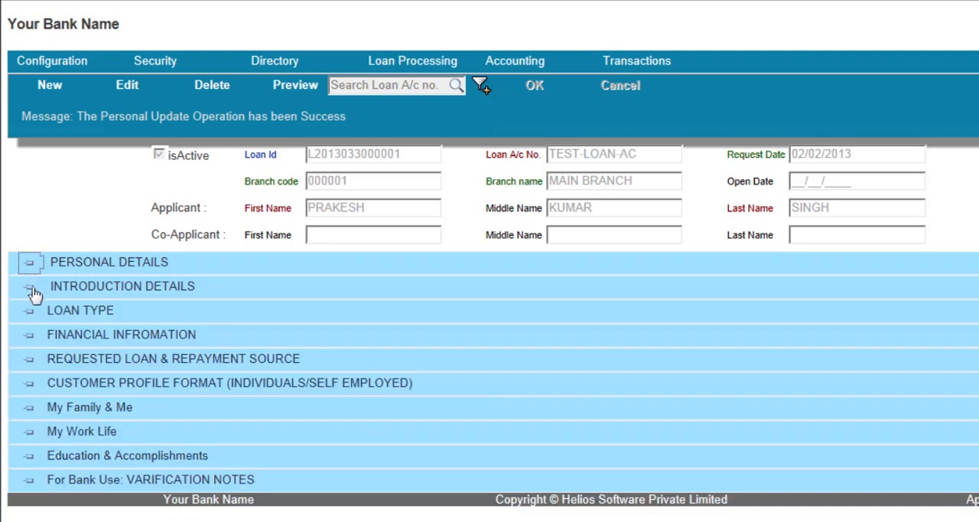
# Fill in the introducer's name and account number in the introduction details, save them and collapse the section
pyautogui.click(30, 288)
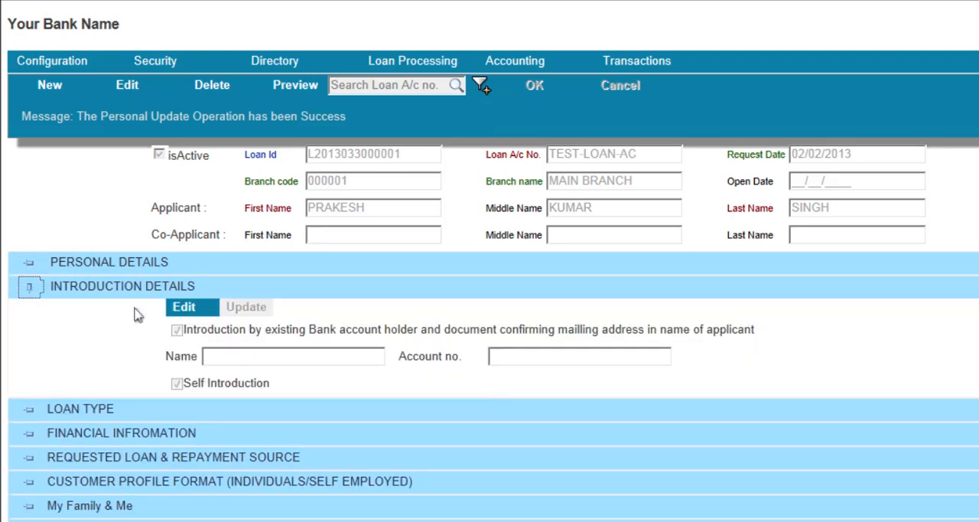
pyautogui.click(187, 308)
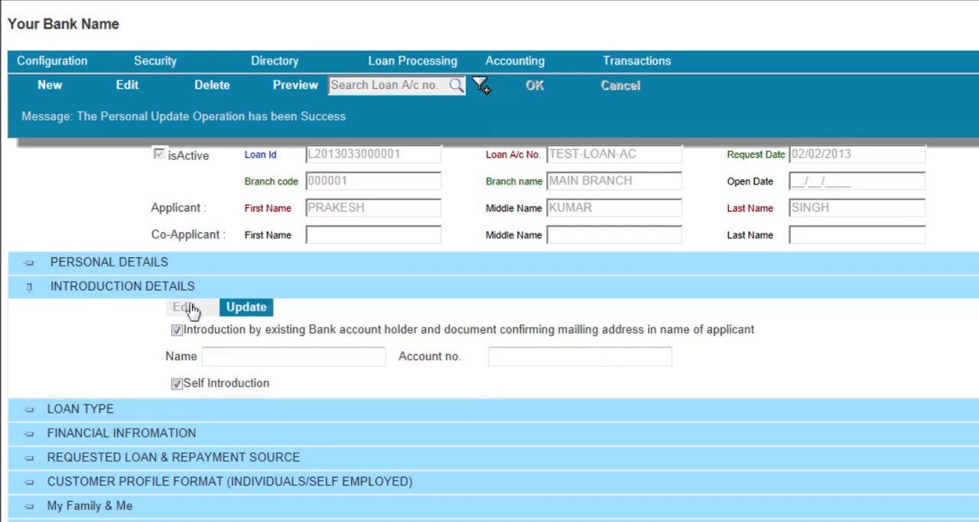
pyautogui.click(230, 355)
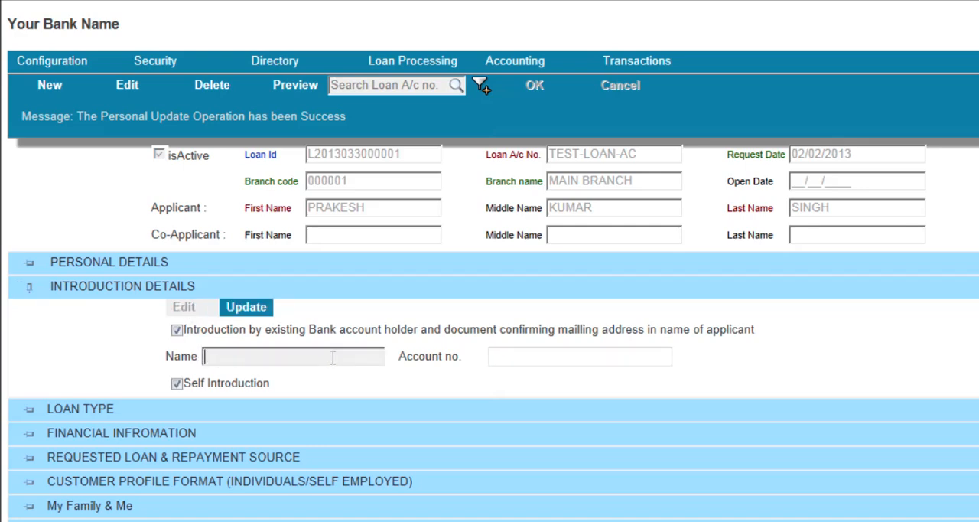
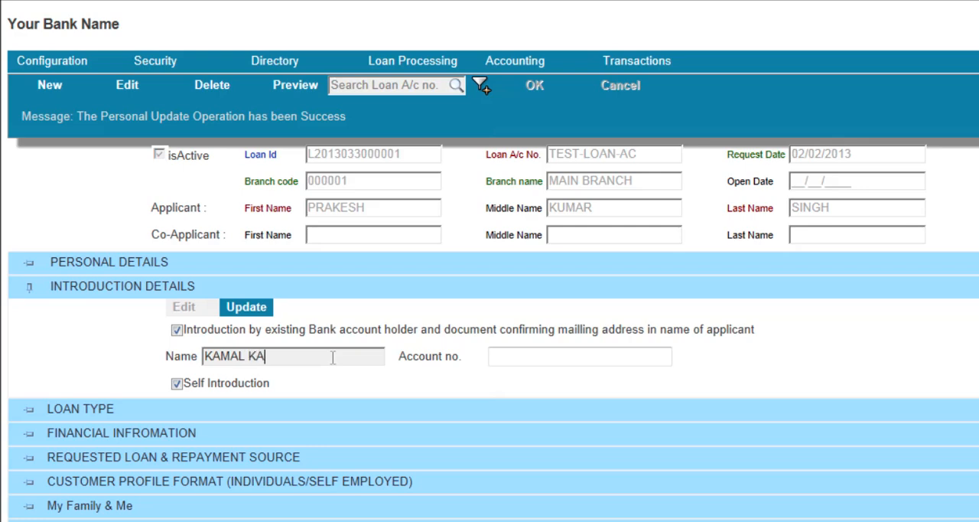
pyautogui.press('Tab')
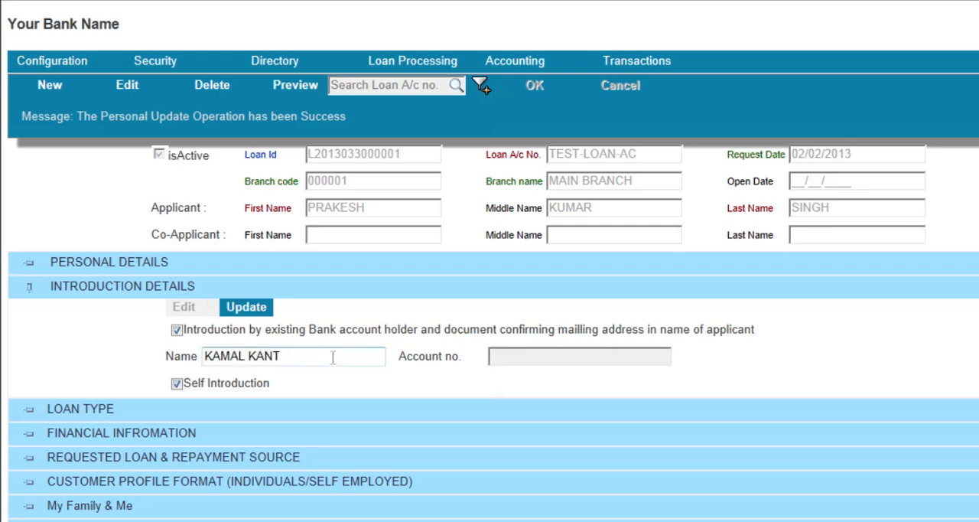
pyautogui.write('555555555555')
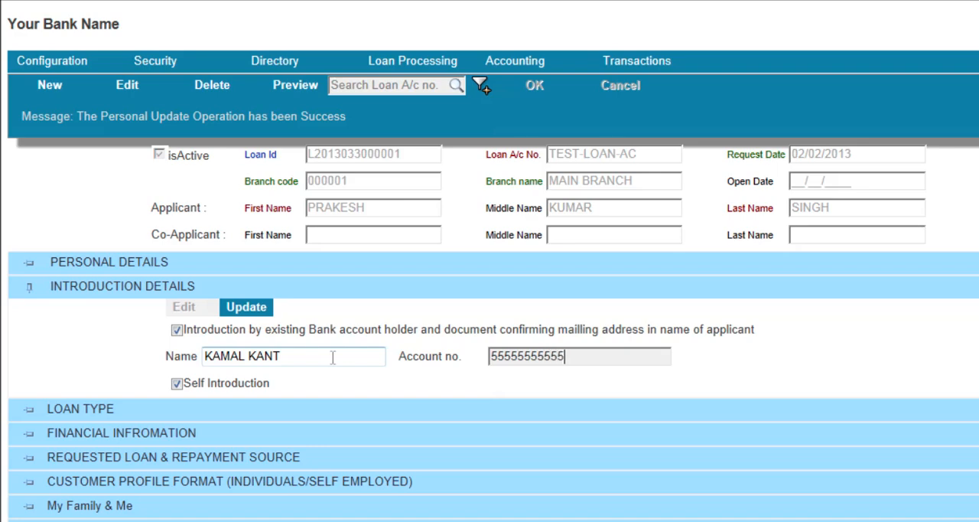
pyautogui.click(249, 309)
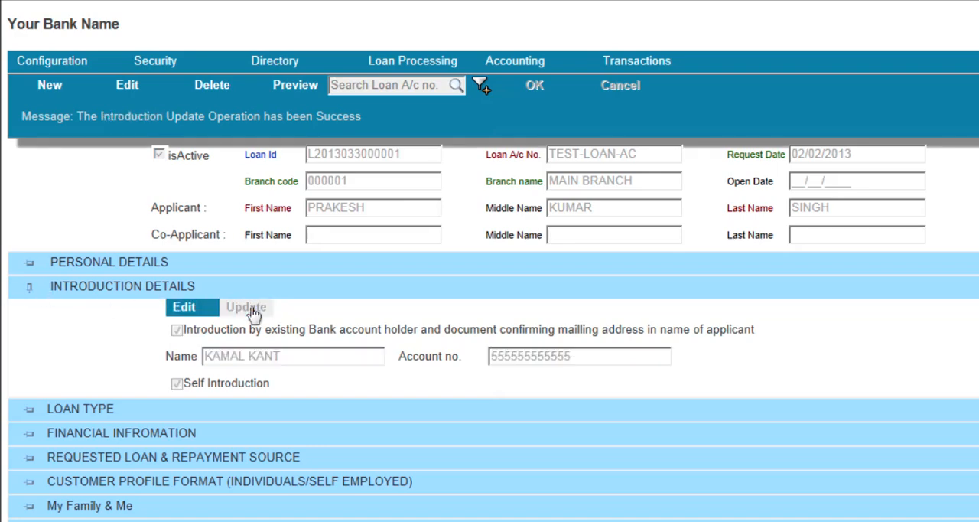
pyautogui.click(29, 289)
# Set the application's loan type to Personal Loan, save it and collapse the section
pyautogui.click(29, 311)
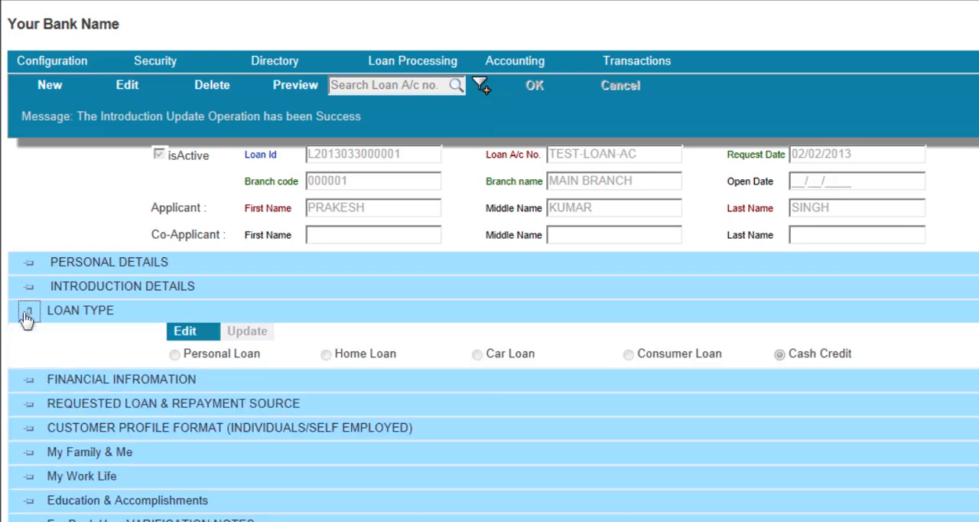
pyautogui.click(186, 332)
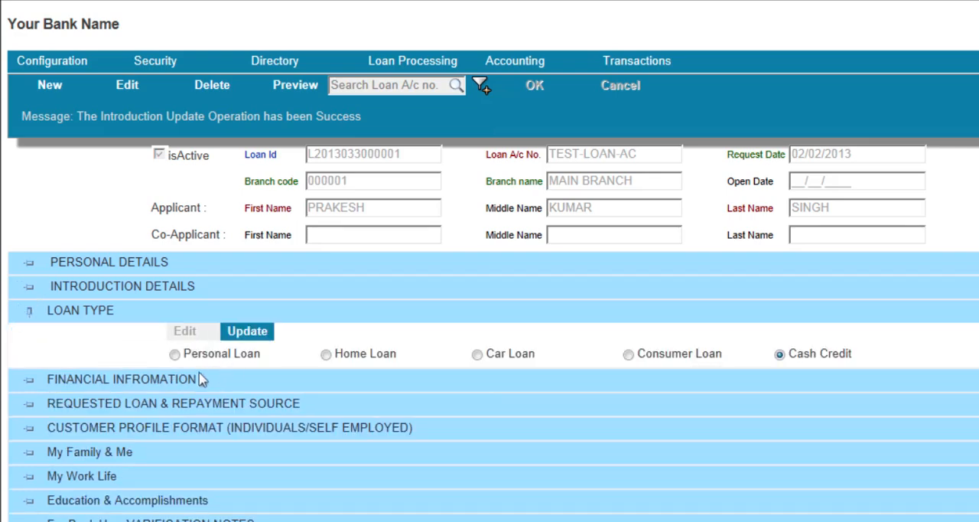
pyautogui.click(174, 354)
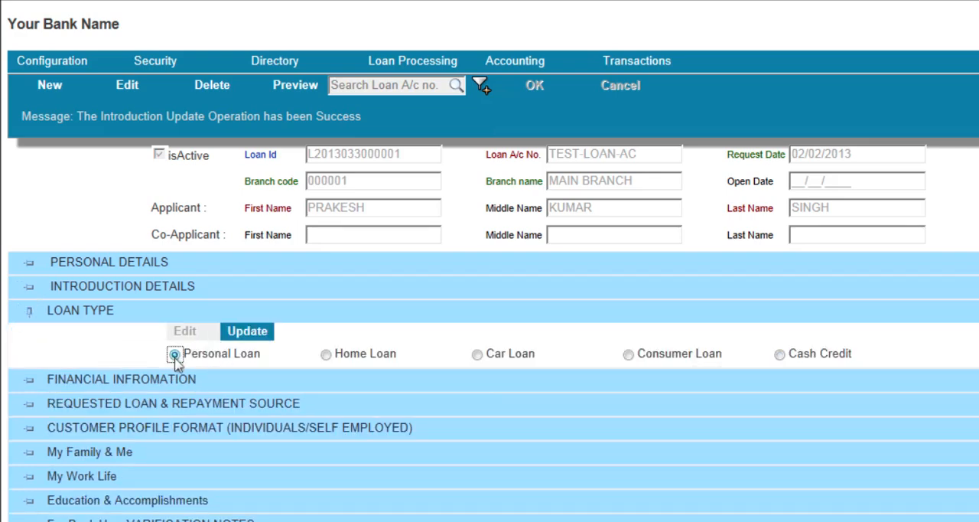
pyautogui.click(253, 333)
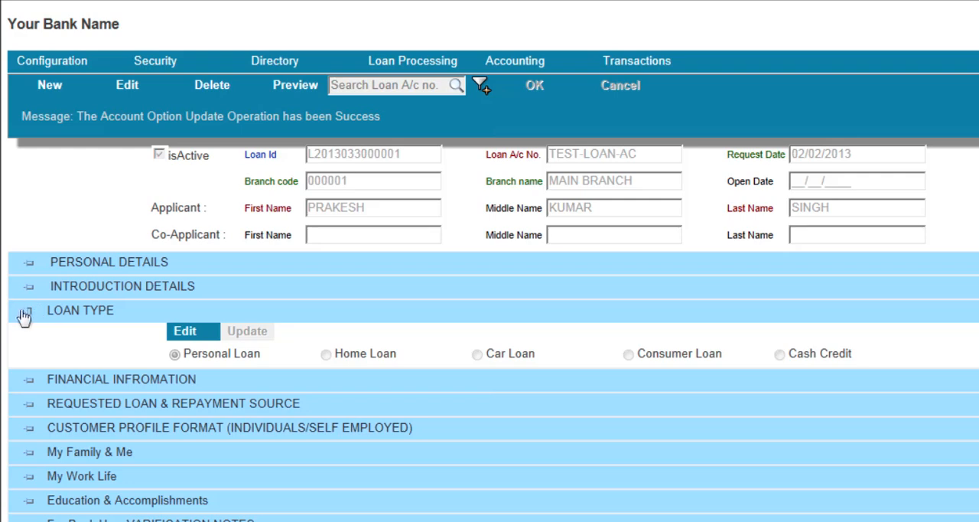
pyautogui.click(28, 312)
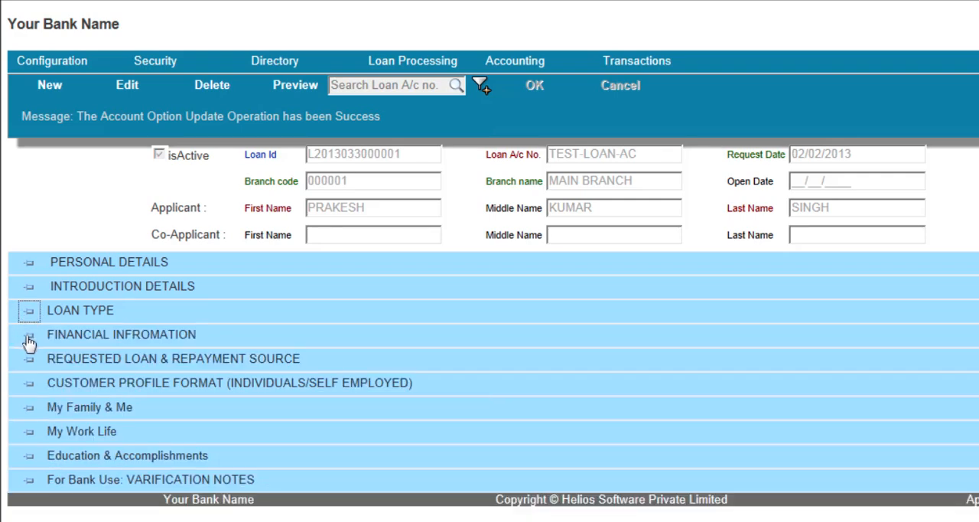
# In the editable financial information, enter ICICI BANK for savings in bank with an applicant amount of 500000
pyautogui.click(29, 338)
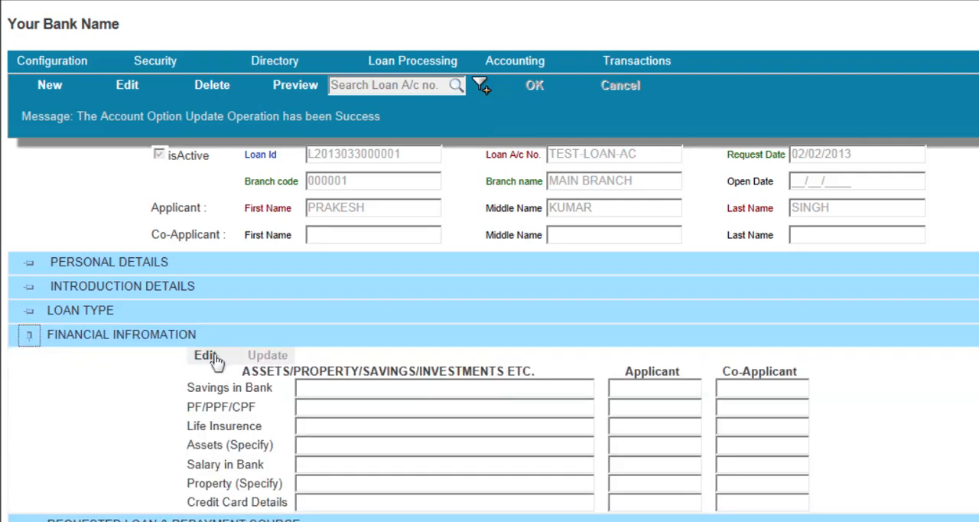
pyautogui.click(207, 356)
pyautogui.scroll(-1, 345, 341)
pyautogui.click(345, 341)
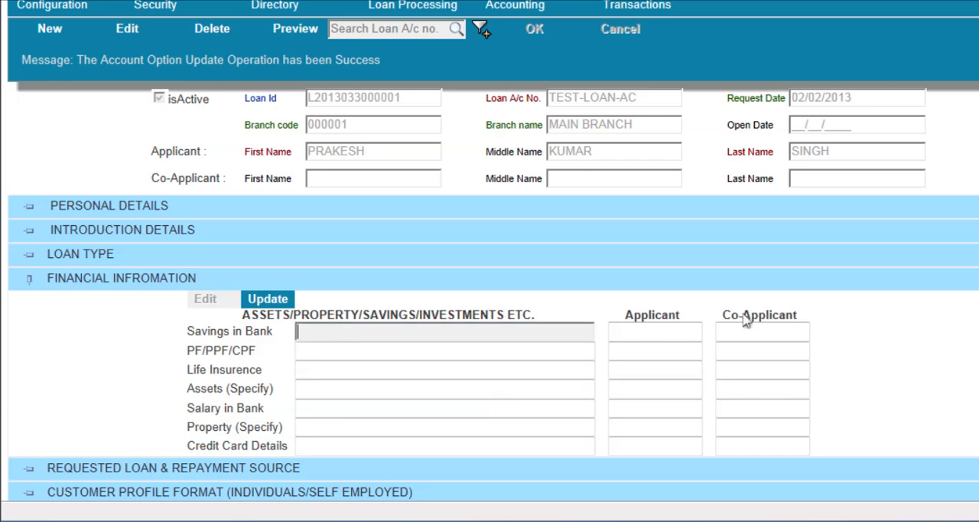
pyautogui.write('IC')
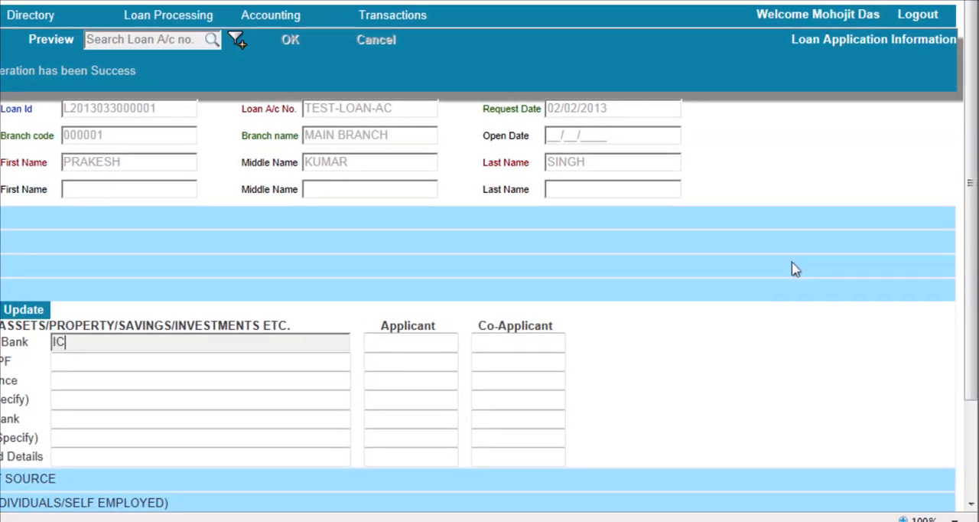
pyautogui.write('ICI BANK')
pyautogui.press('Tab')
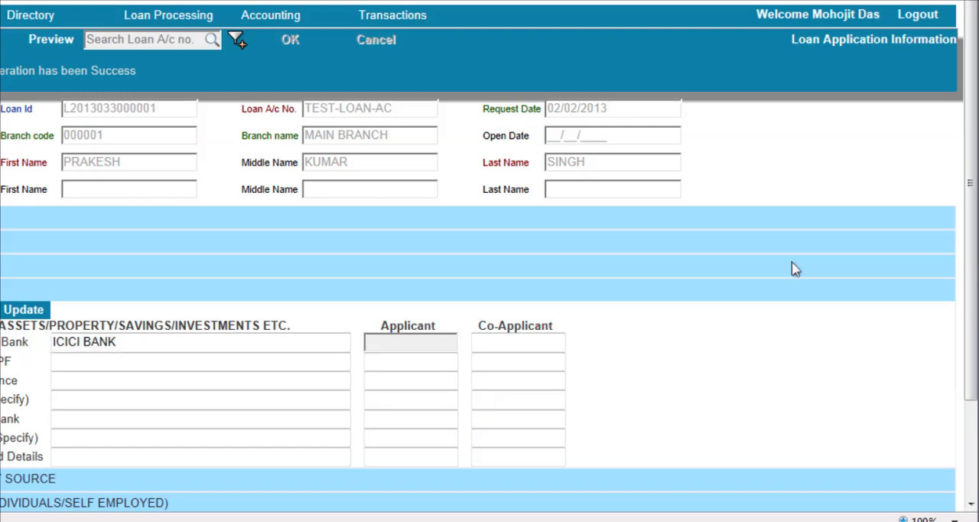
pyautogui.write('50000')
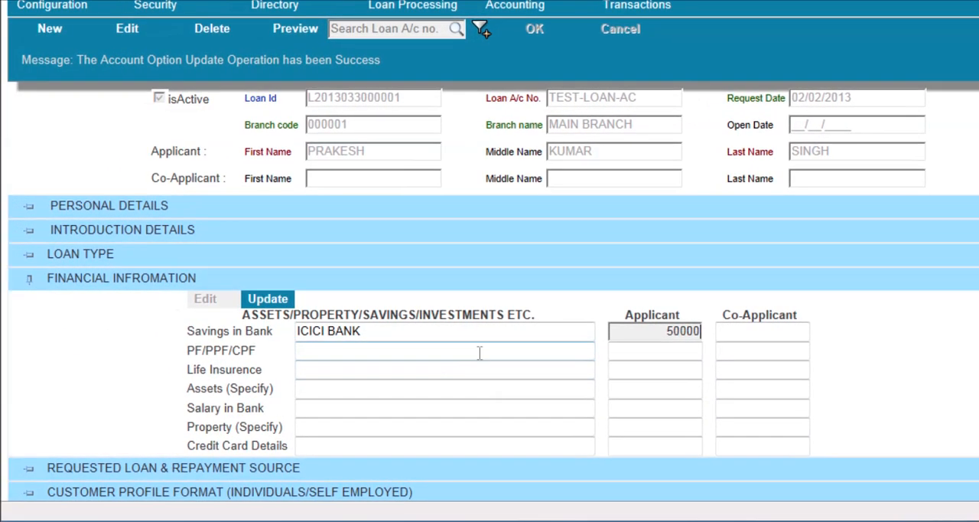
pyautogui.write('0')
pyautogui.click(444, 353)
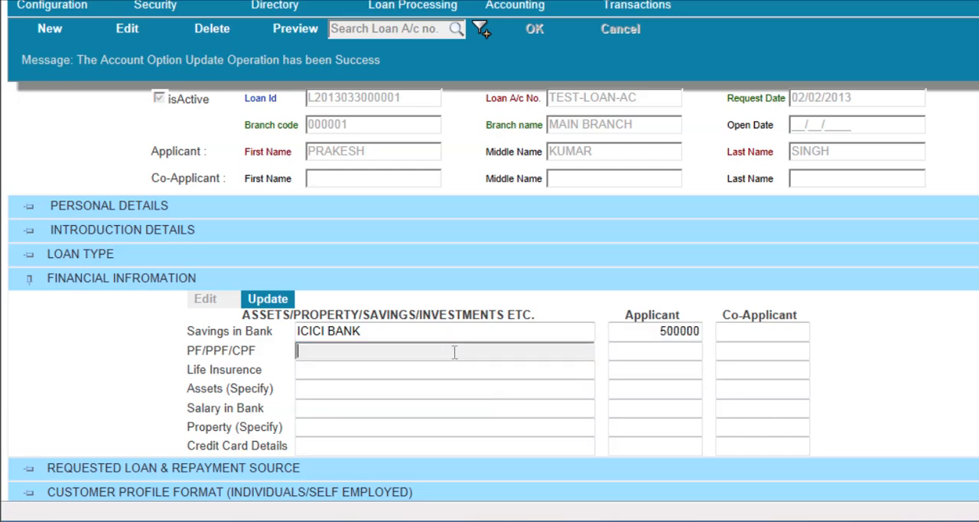
pyautogui.click(413, 370)
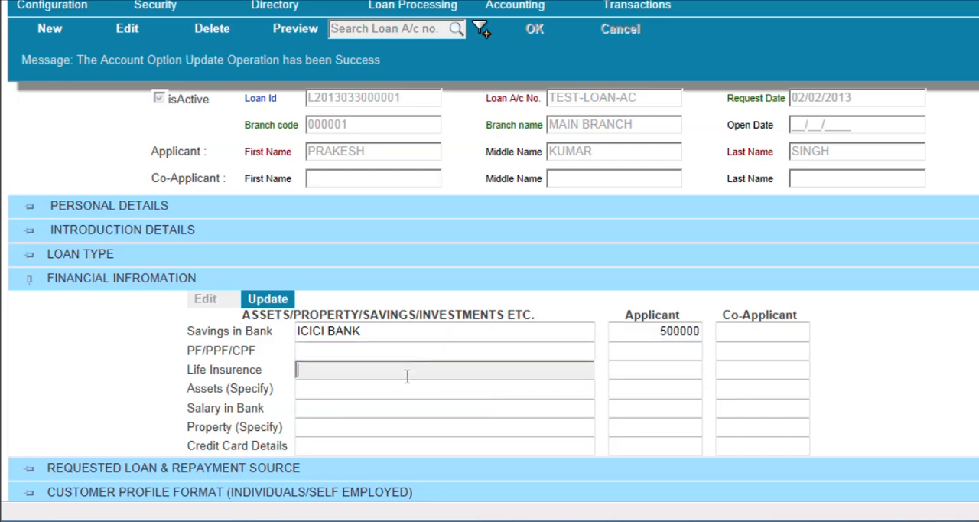
pyautogui.click(394, 392)
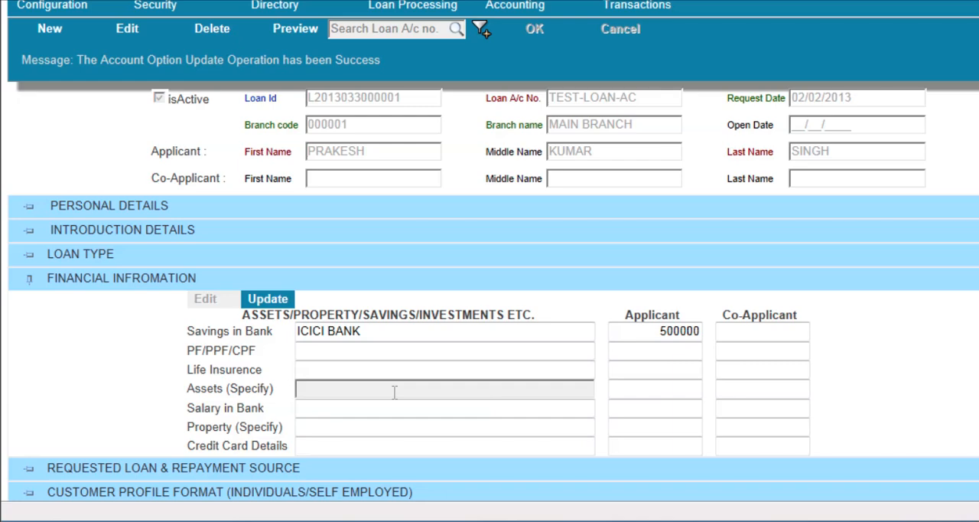
# Enter CAR / BIKE / LAND as the specified assets with an applicant amount of 4050000
pyautogui.write('CAR / BIKE')
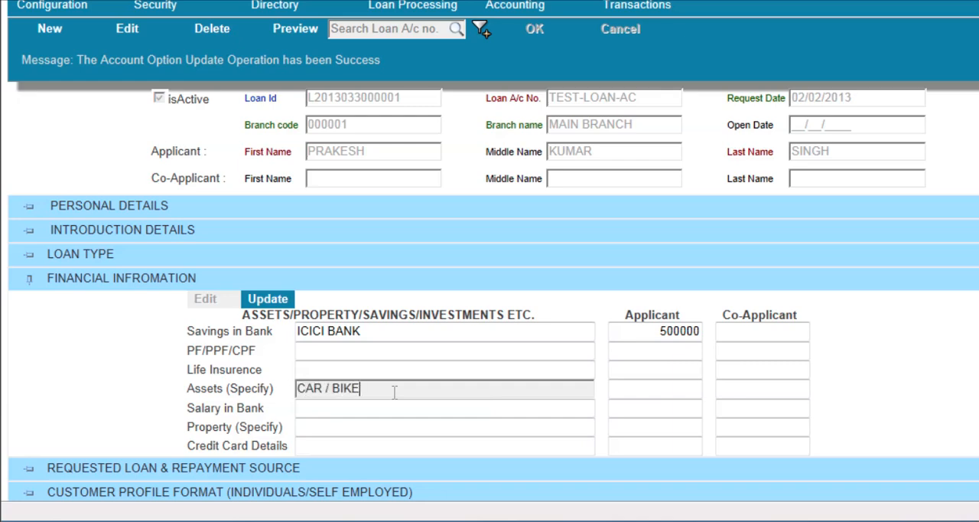
pyautogui.write(' /')
pyautogui.write('LANK')
pyautogui.press('BackSpace')
pyautogui.write('D')
pyautogui.click(650, 389)
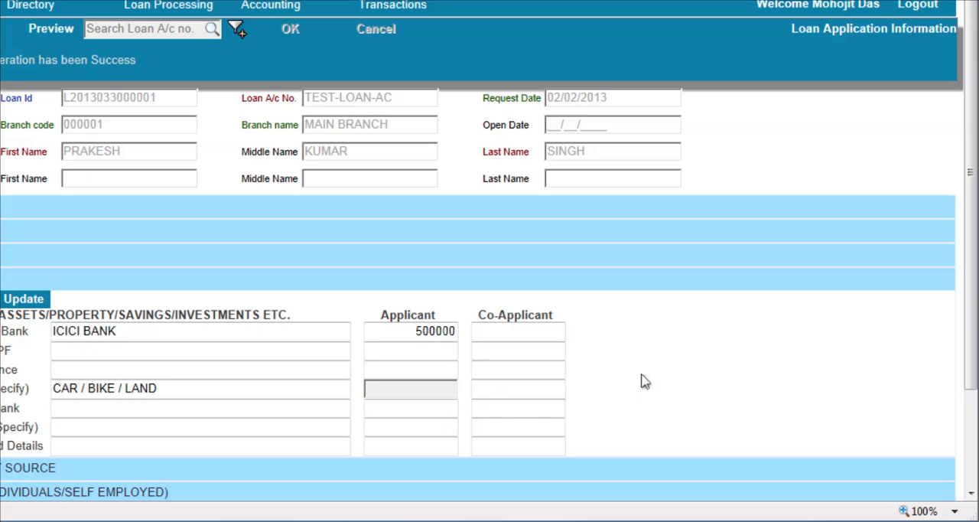
pyautogui.write('4050000')
# Enter ICICI BANK BAZAR BRANCH for salary in bank with an applicant amount of 70000
pyautogui.click(271, 409)
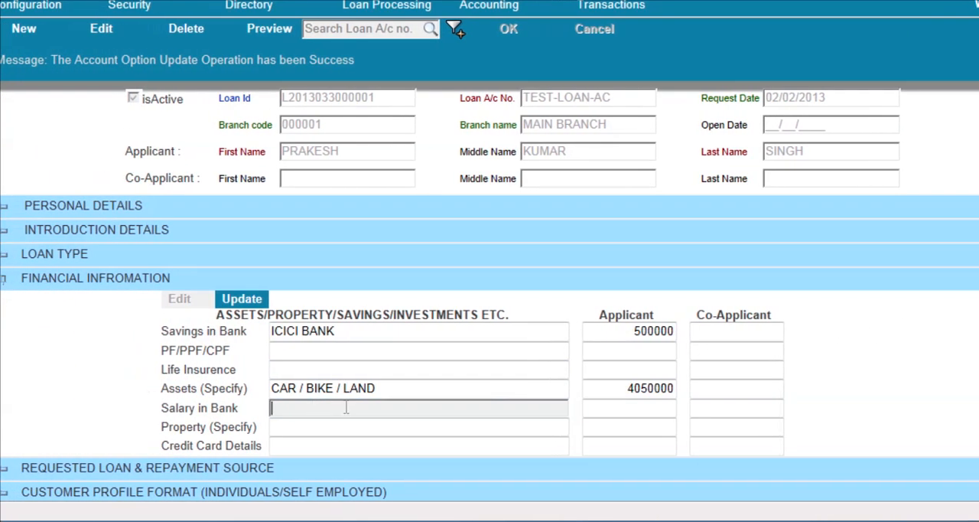
pyautogui.write('I BAN')
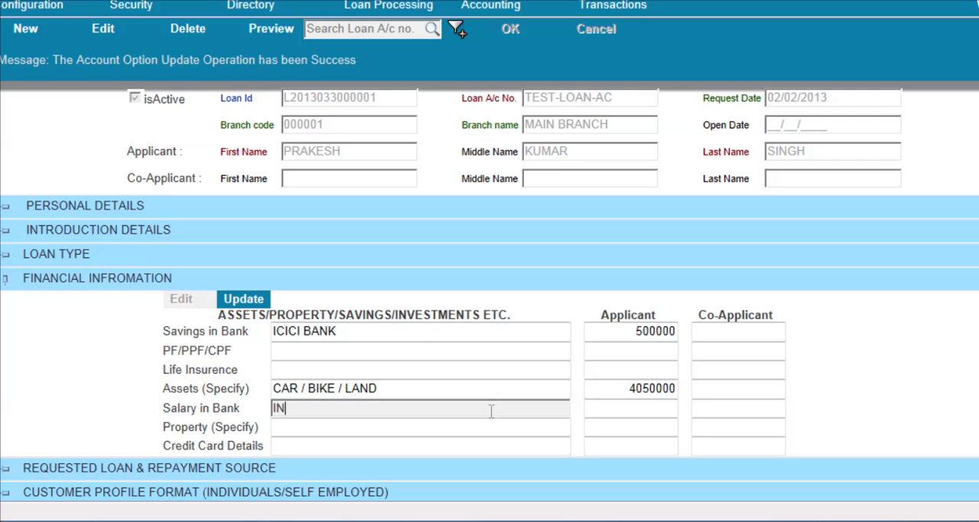
pyautogui.press('BackSpace')
pyautogui.write('CICI BANK')
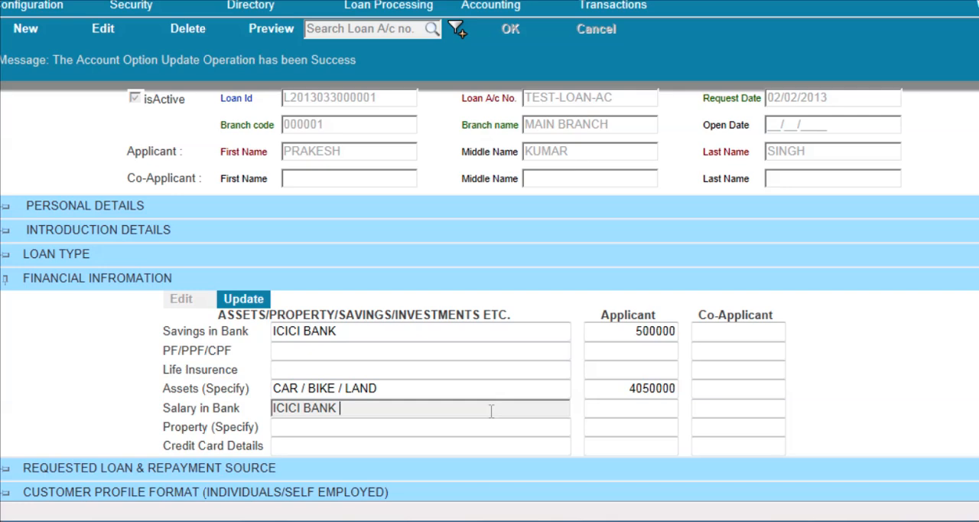
pyautogui.write(' BAZAR BR')
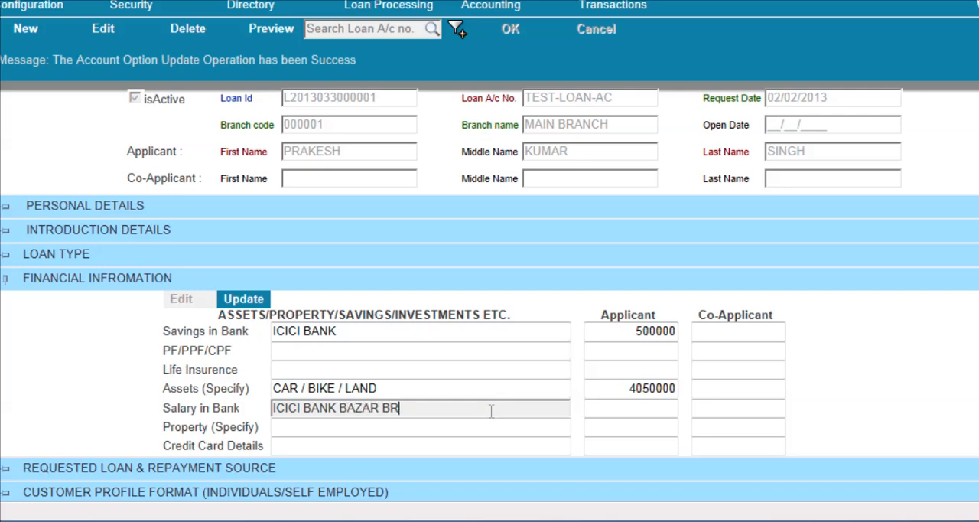
pyautogui.write('ANC')
pyautogui.press('BackSpace')
pyautogui.press('BackSpace')
pyautogui.write('NCH')
pyautogui.click(658, 408)
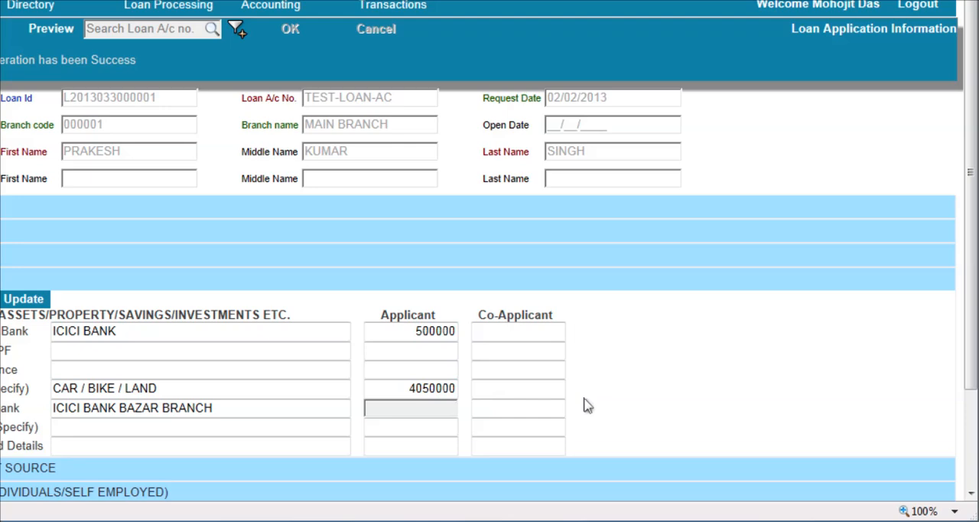
pyautogui.write('70000')
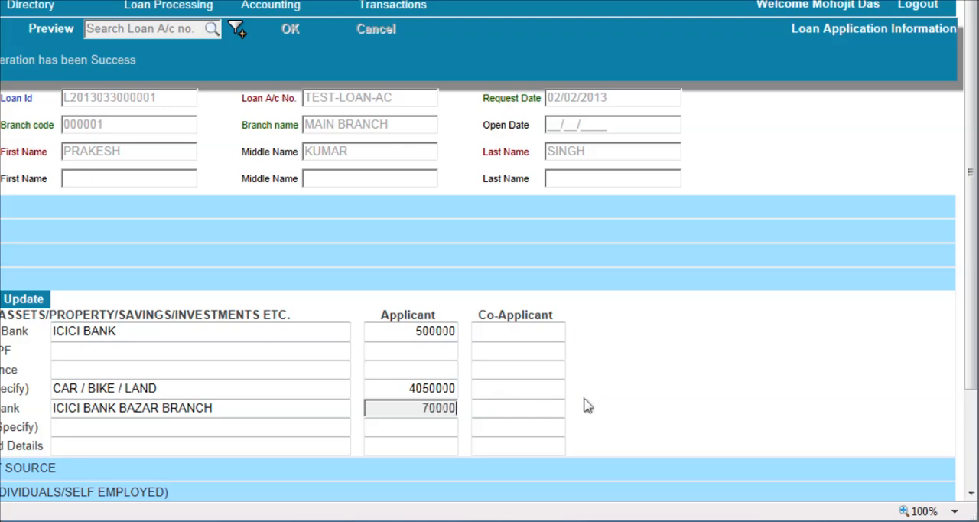
# Leave the property and credit card details blank, save the financial information and collapse its section
pyautogui.click(120, 428)
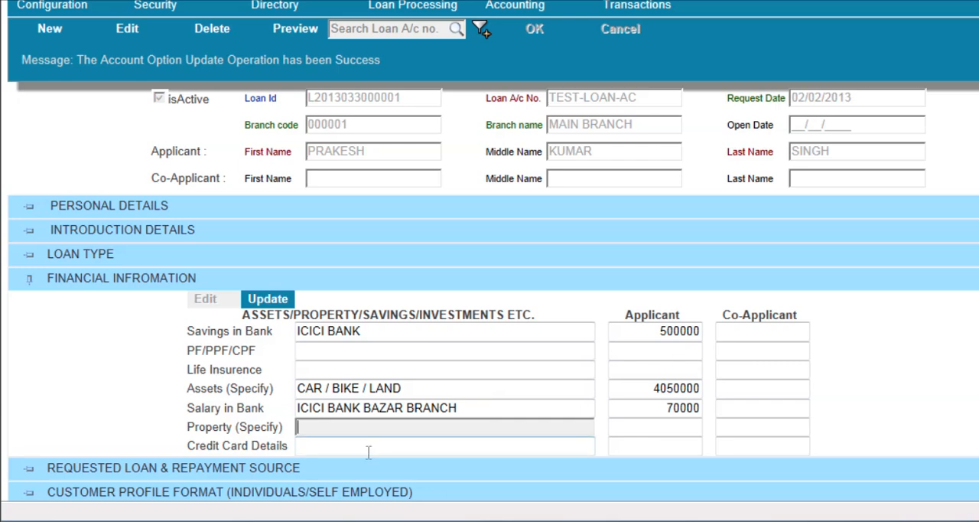
pyautogui.click(370, 452)
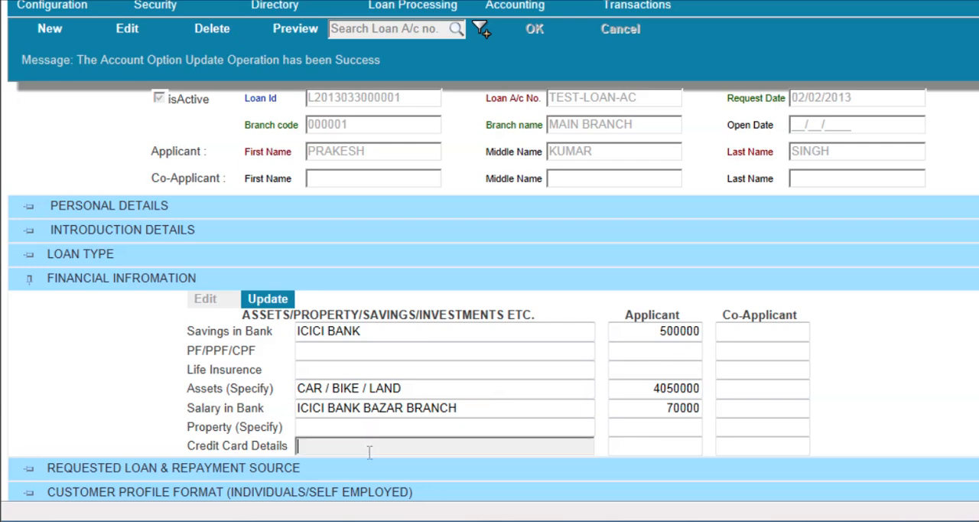
pyautogui.click(268, 303)
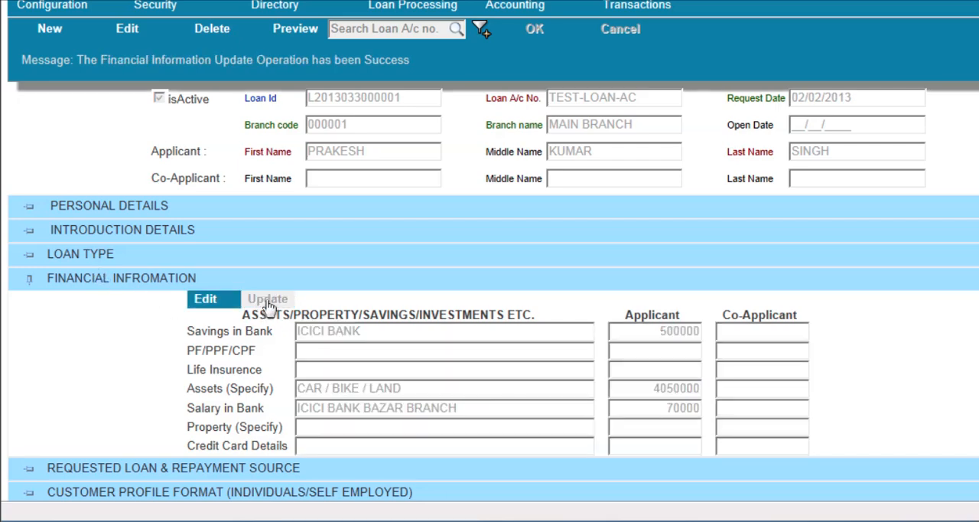
pyautogui.click(28, 281)
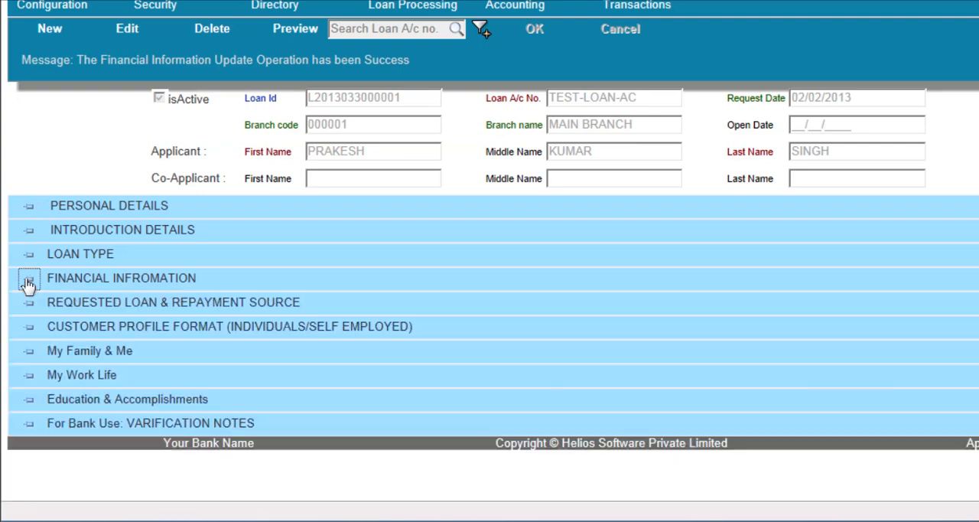
# Make the requested loan and repayment source section editable and enter PERSONAL POURPOSE as the purpose of the loan
pyautogui.click(28, 303)
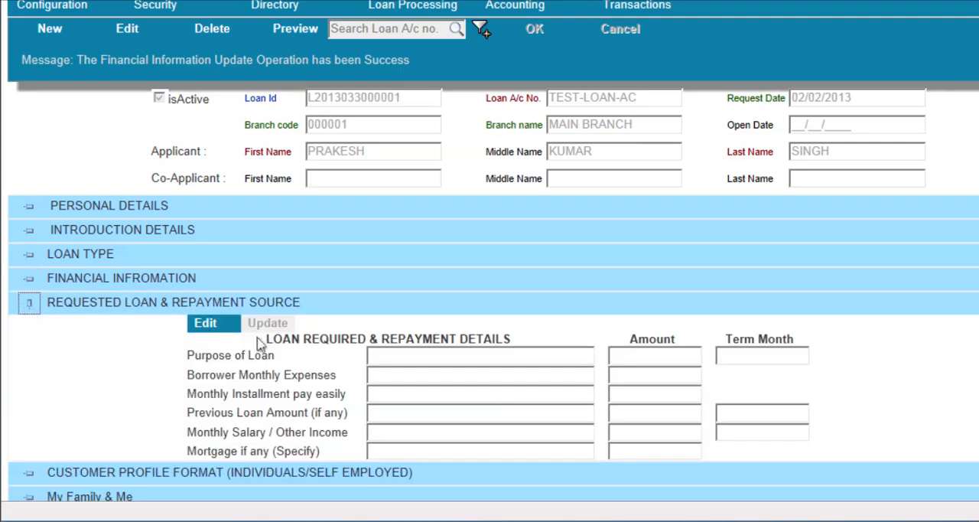
pyautogui.scroll(-1, 260, 344)
pyautogui.scroll(-4, 260, 345)
pyautogui.scroll(1, 298, 285)
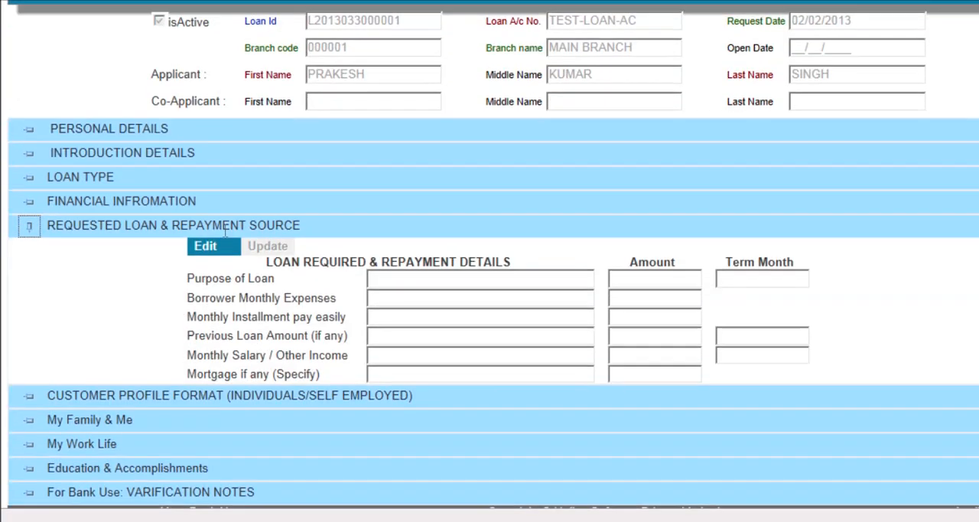
pyautogui.scroll(1, 291, 288)
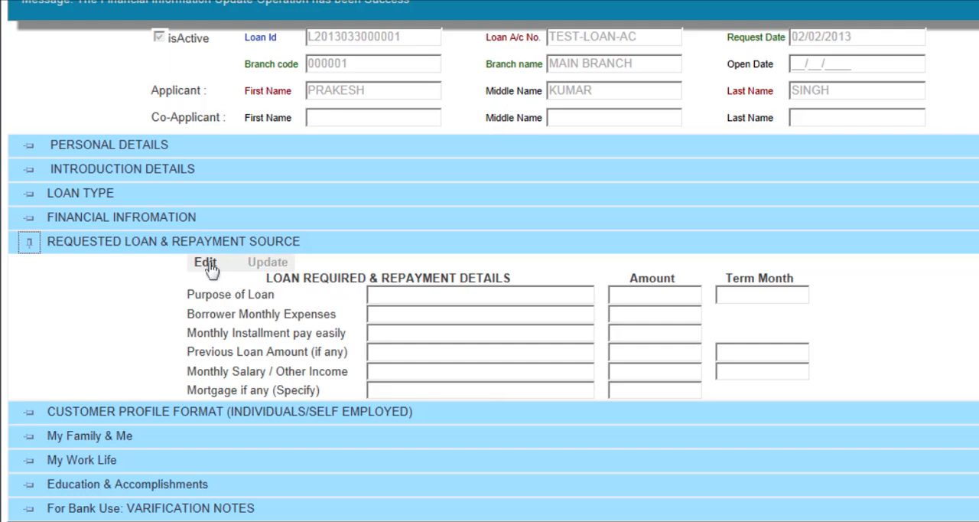
pyautogui.click(211, 269)
pyautogui.click(405, 270)
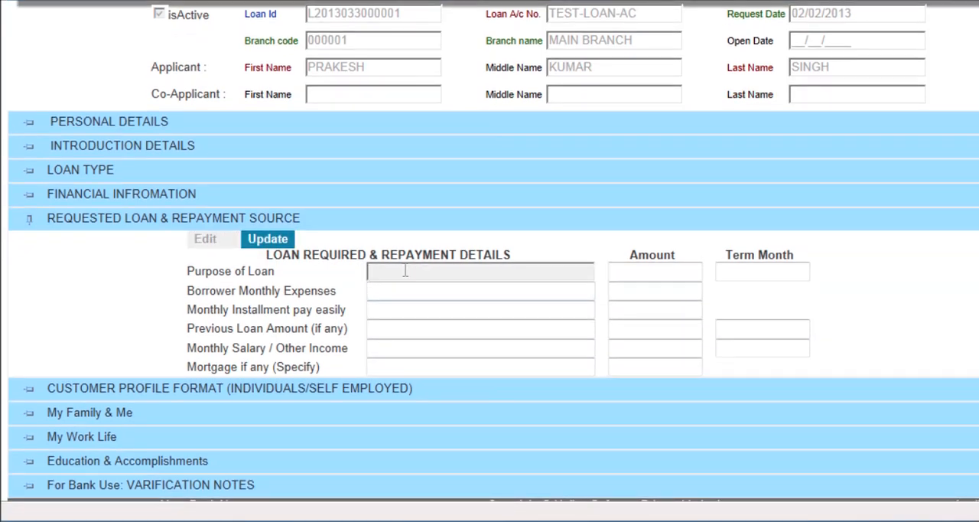
pyautogui.write('PERSONAL POURPOSE')
# Set the requested loan's amount to 370000 and its term to 36 months
pyautogui.click(652, 274)
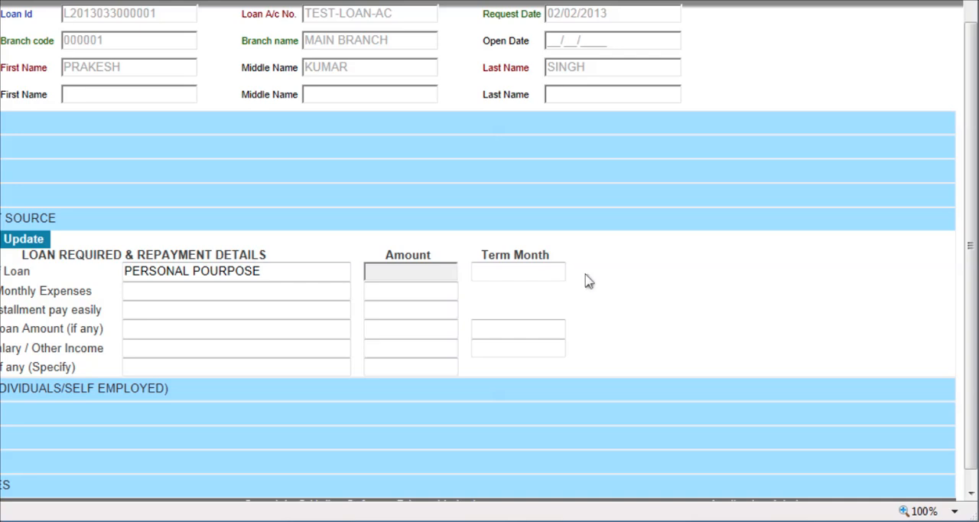
pyautogui.write('370000')
pyautogui.click(541, 270)
pyautogui.write('3')
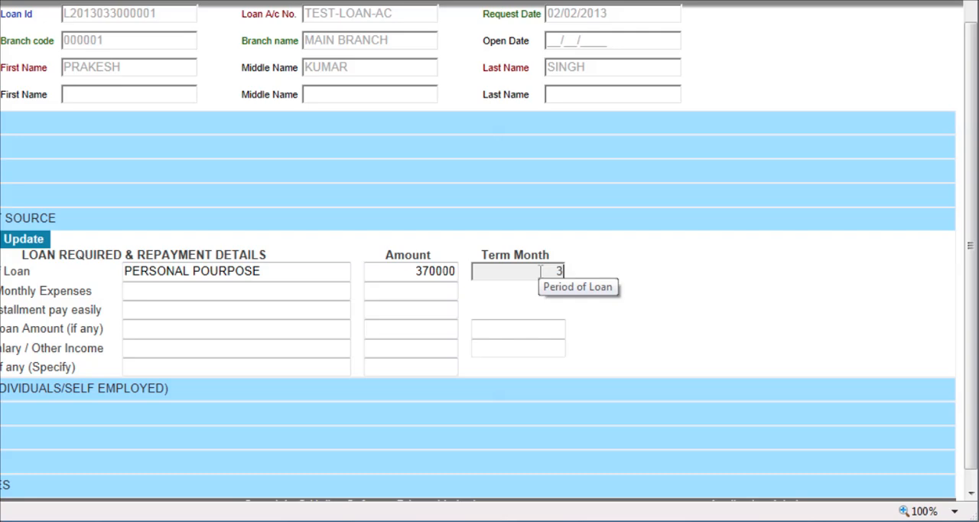
pyautogui.write('6')
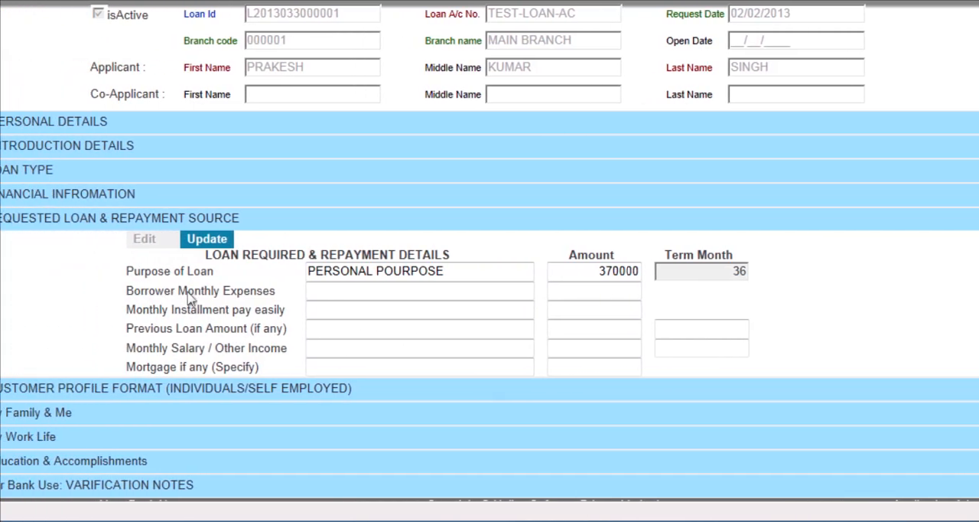
# Leave the remaining repayment fields blank, save the requested loan details and collapse their section
pyautogui.click(347, 291)
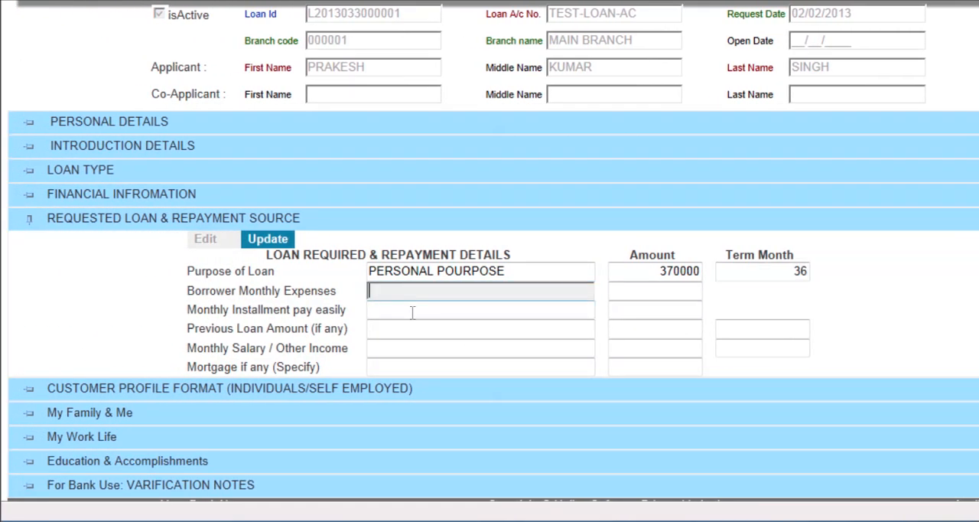
pyautogui.click(412, 312)
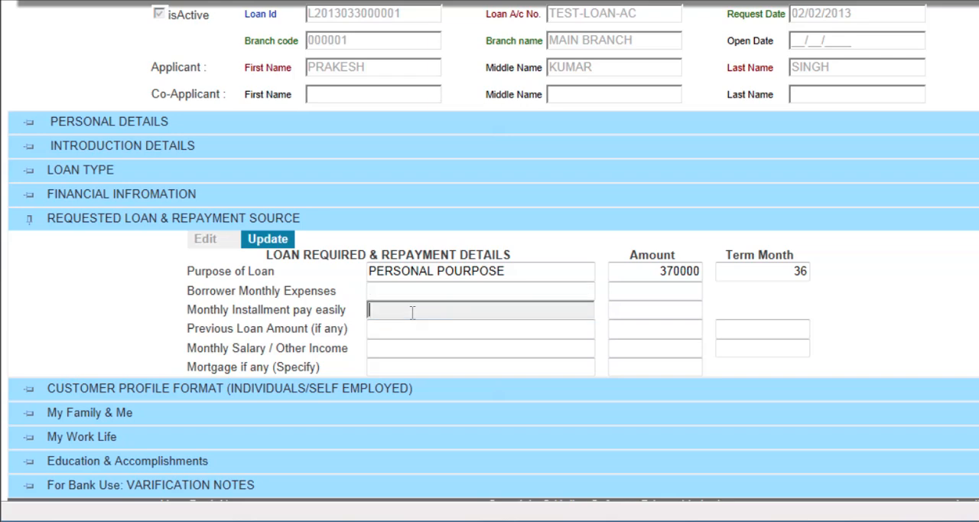
pyautogui.click(419, 328)
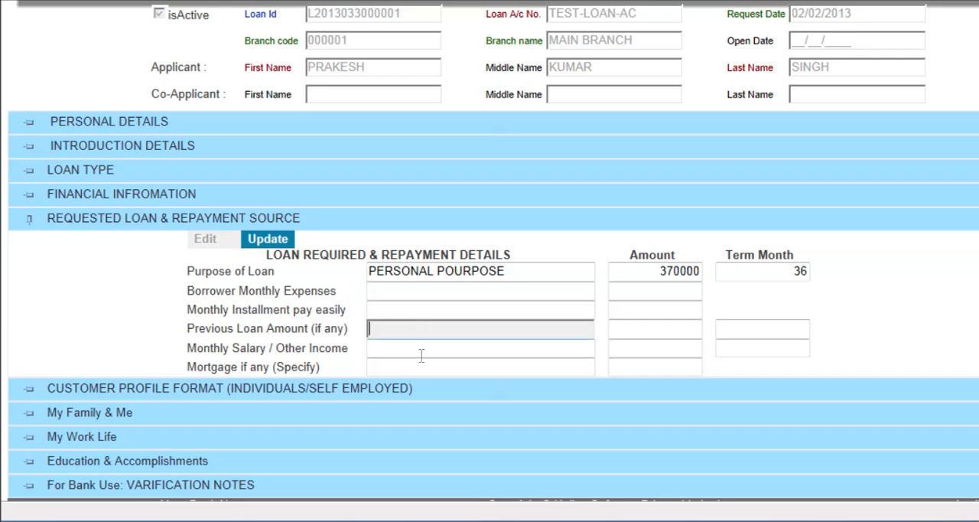
pyautogui.click(397, 366)
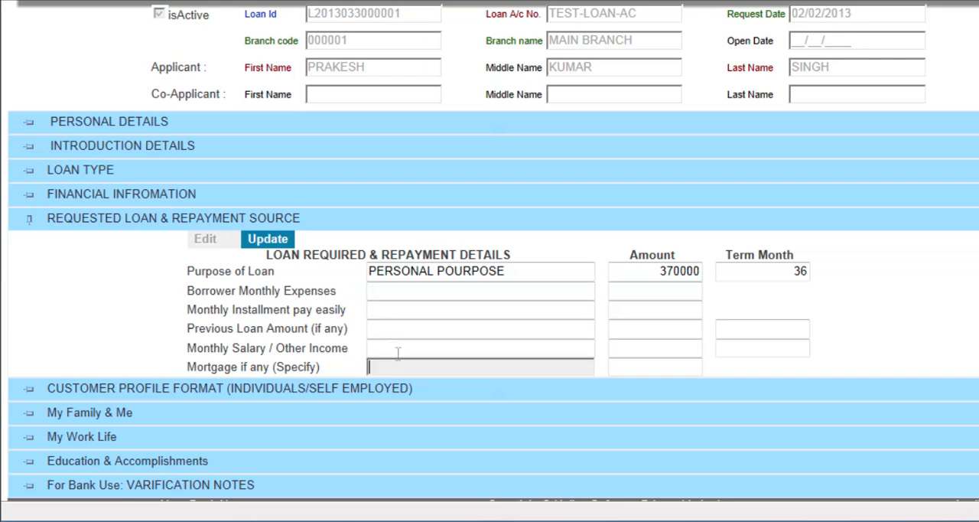
pyautogui.click(266, 241)
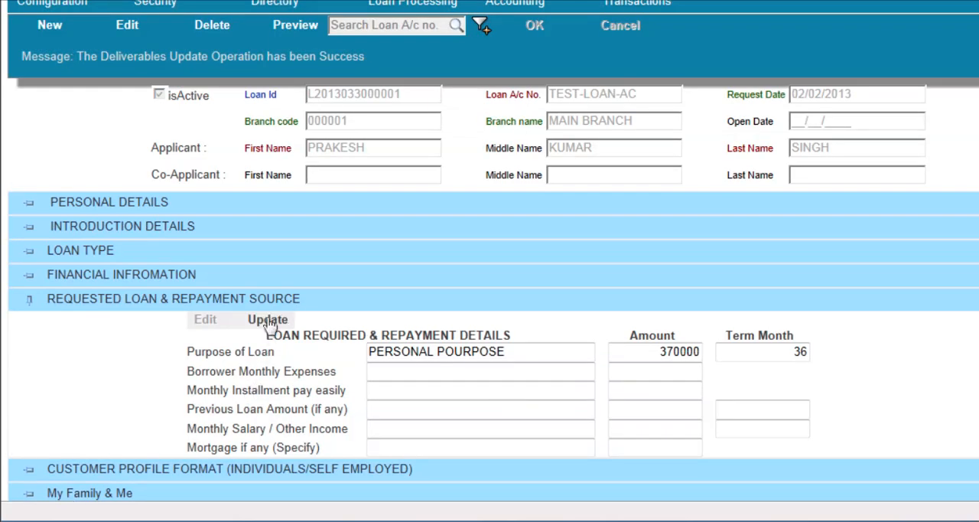
pyautogui.click(269, 321)
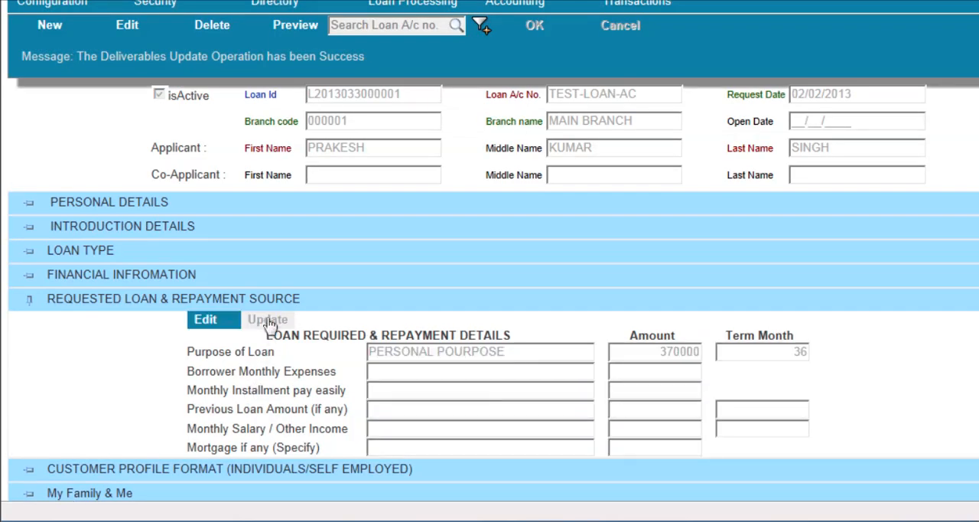
pyautogui.click(30, 303)
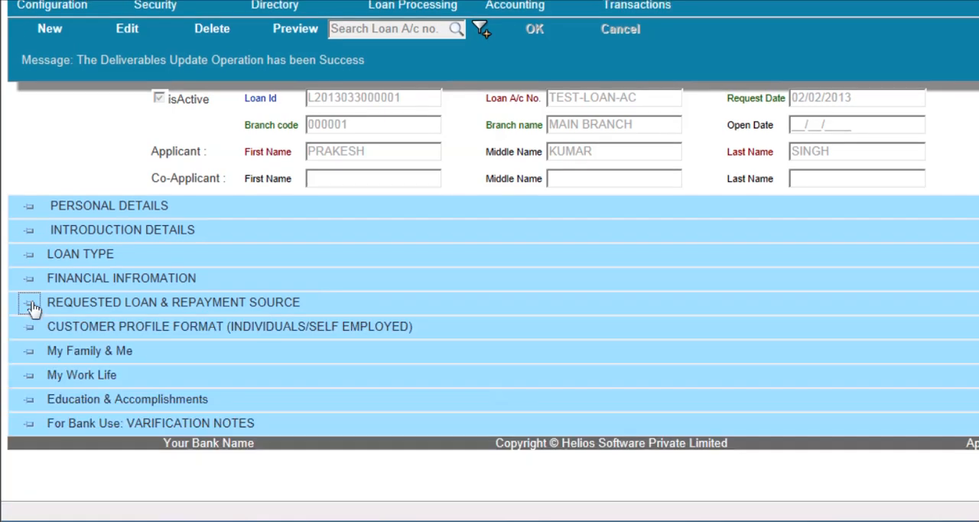
# Open the customer profile section for editing, save it with its preset options and collapse it
pyautogui.click(30, 329)
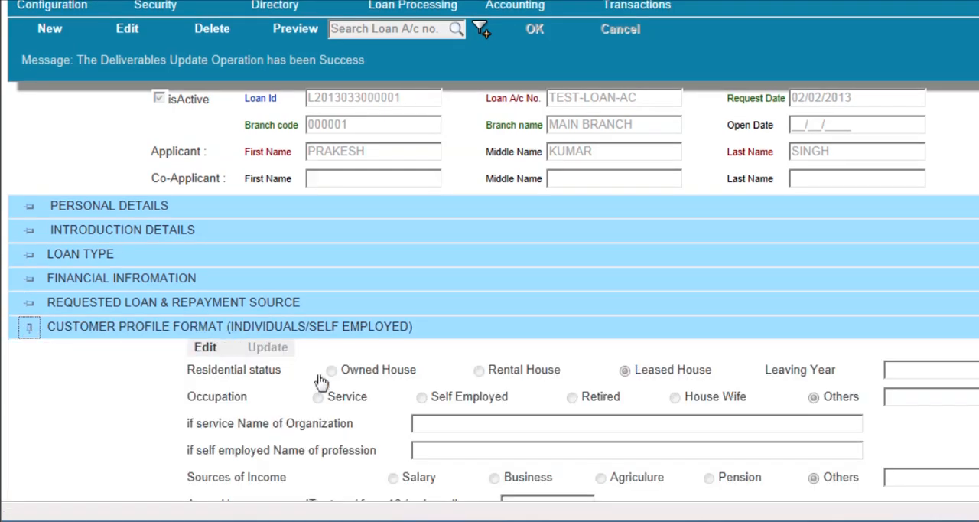
pyautogui.scroll(-2, 321, 382)
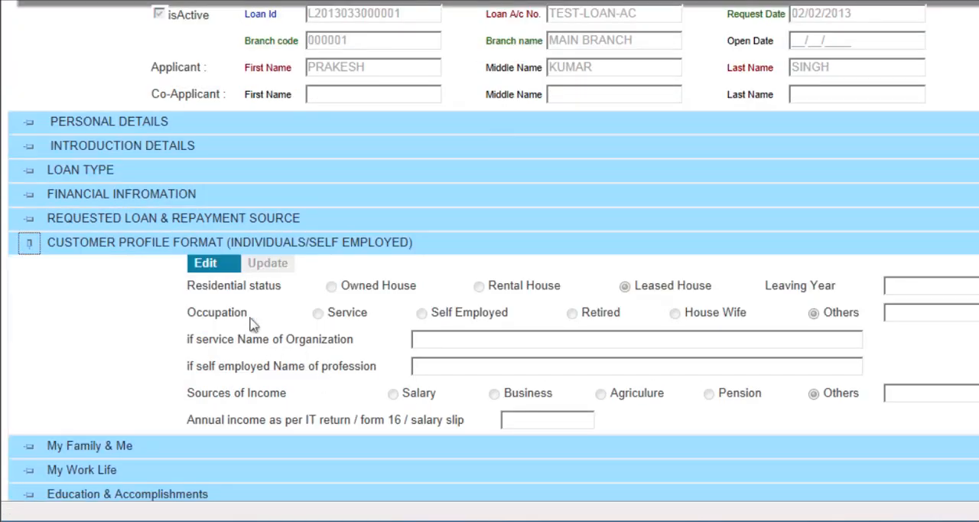
pyautogui.click(212, 269)
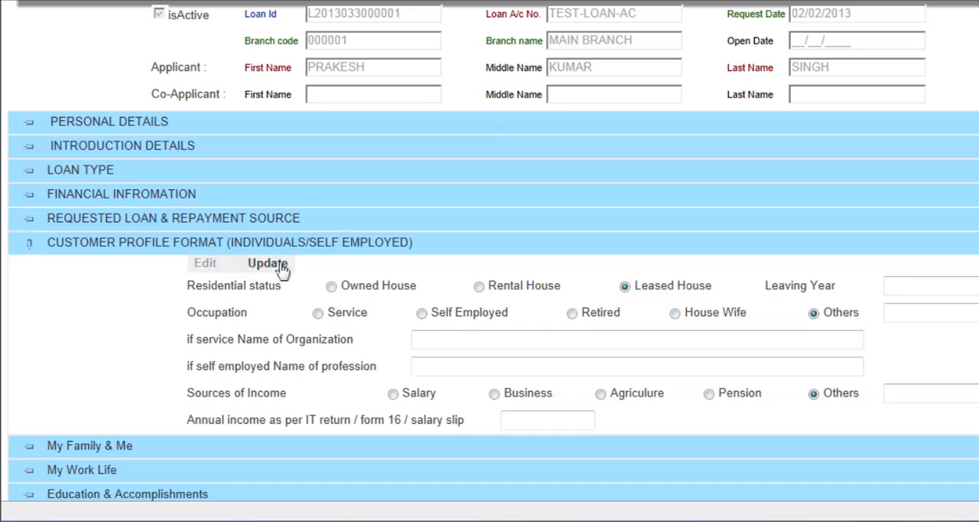
pyautogui.click(426, 341)
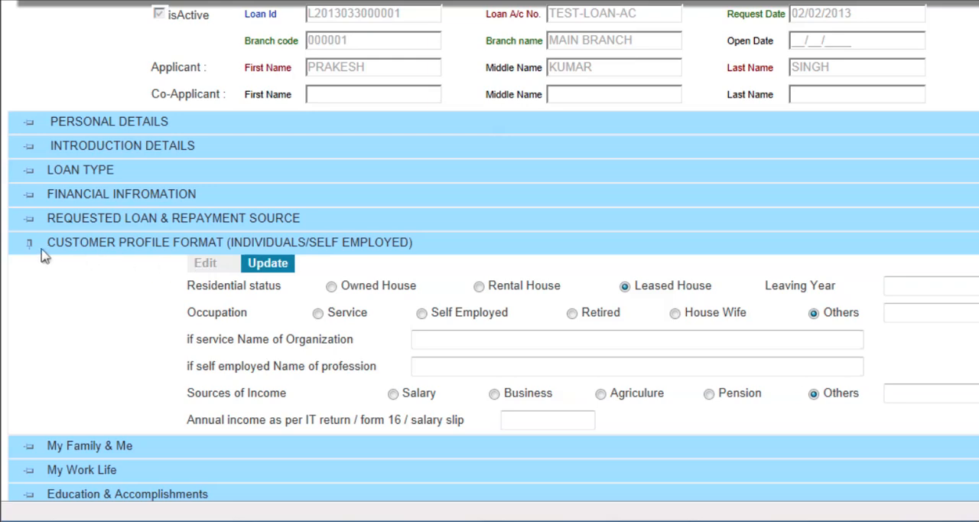
pyautogui.click(262, 266)
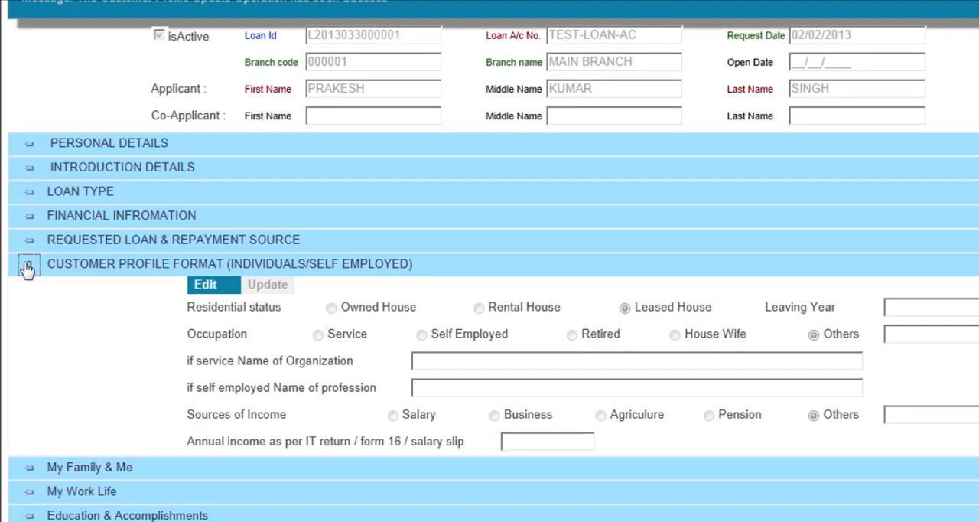
pyautogui.click(28, 262)
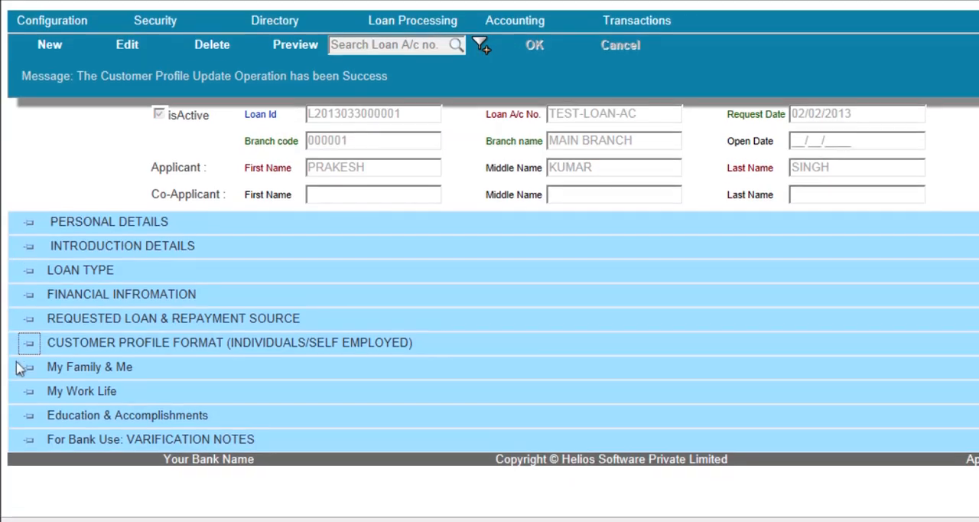
# Look at the My Family & Me and My Work Life sections, collapse both, and switch the loan search to account number
pyautogui.click(28, 371)
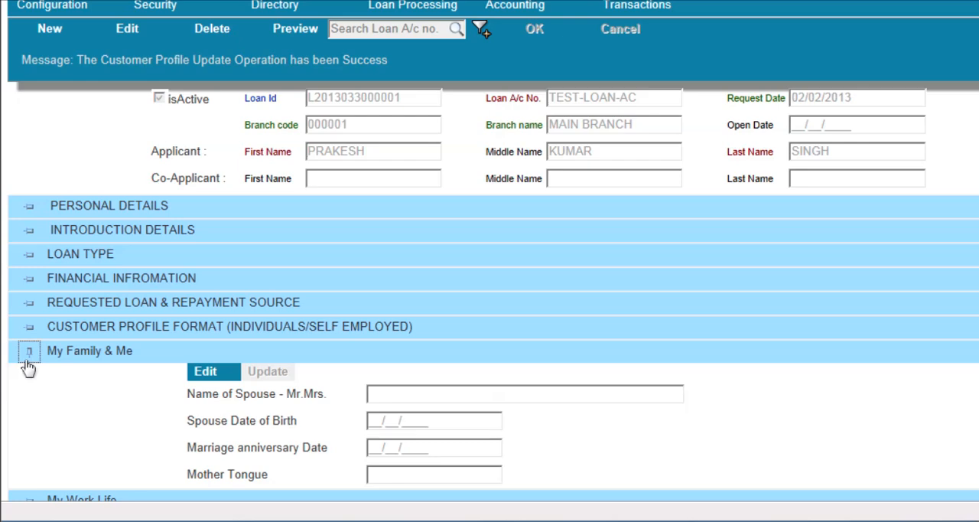
pyautogui.click(28, 356)
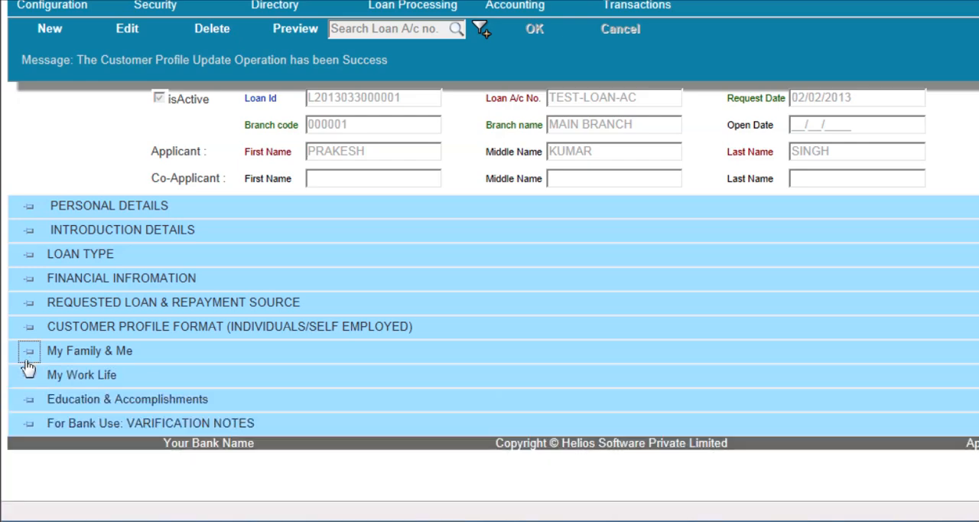
pyautogui.click(30, 376)
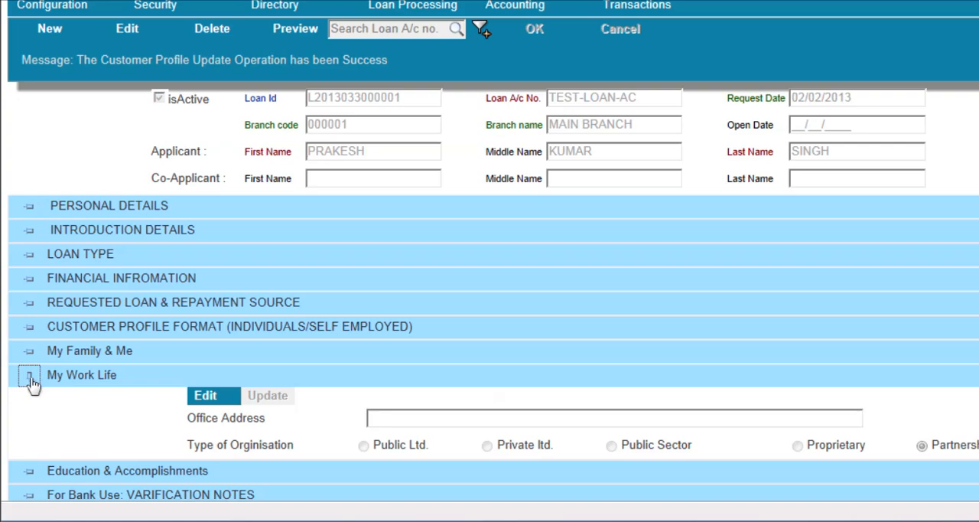
pyautogui.click(29, 376)
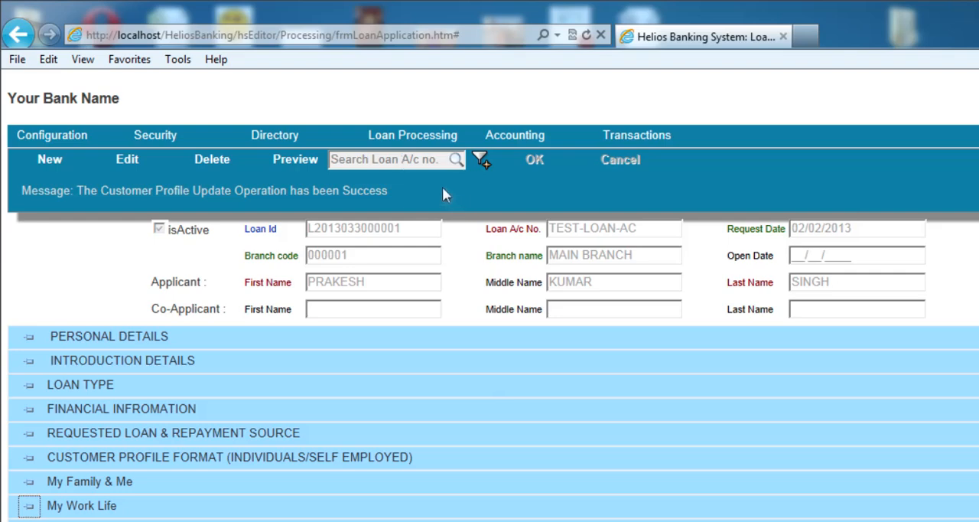
pyautogui.click(480, 160)
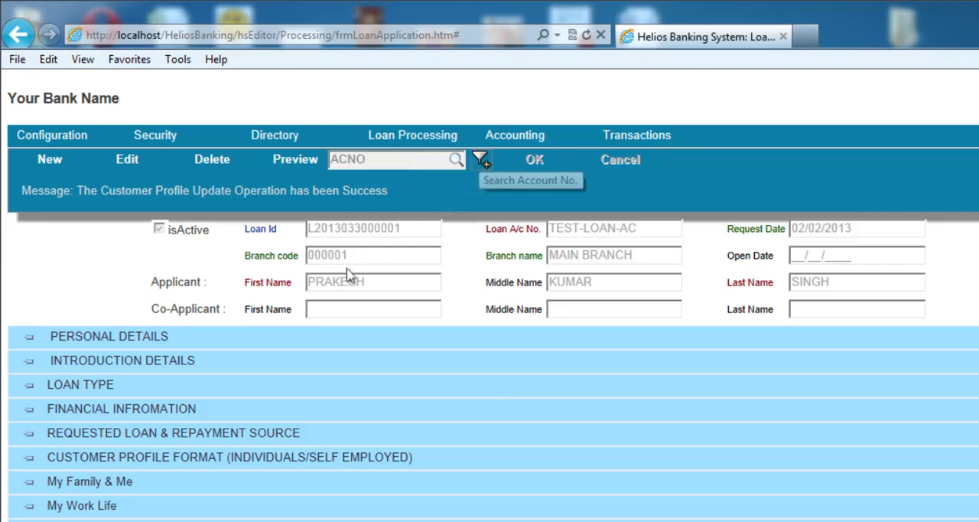
# Open the Loan Processing screen and select the loan application dated 02/02/2013 with the purpose PERSONAL POURPOSE
pyautogui.moveTo(413, 132)
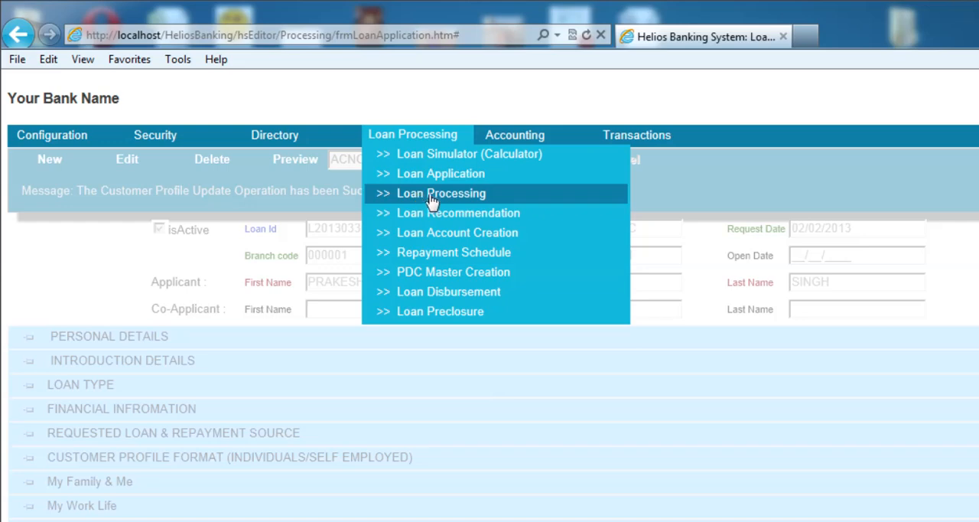
pyautogui.click(440, 193)
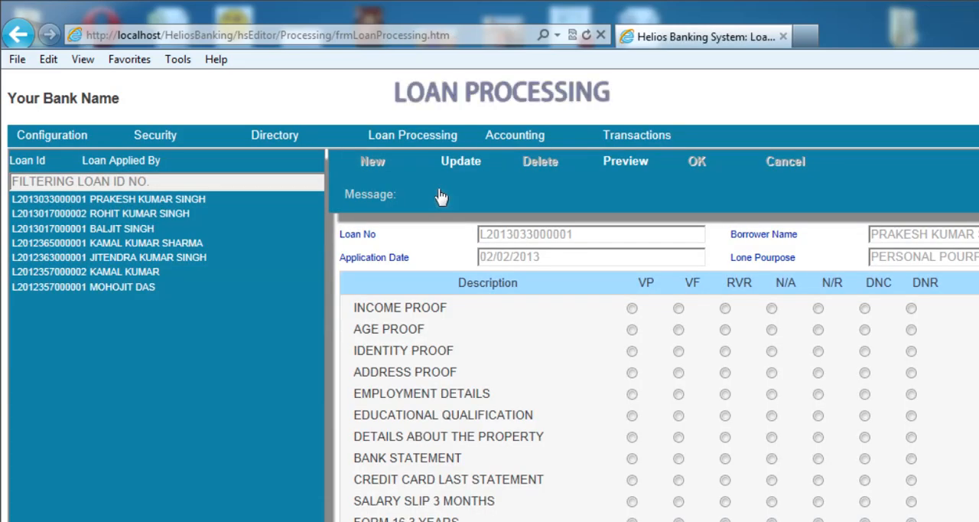
pyautogui.click(139, 213)
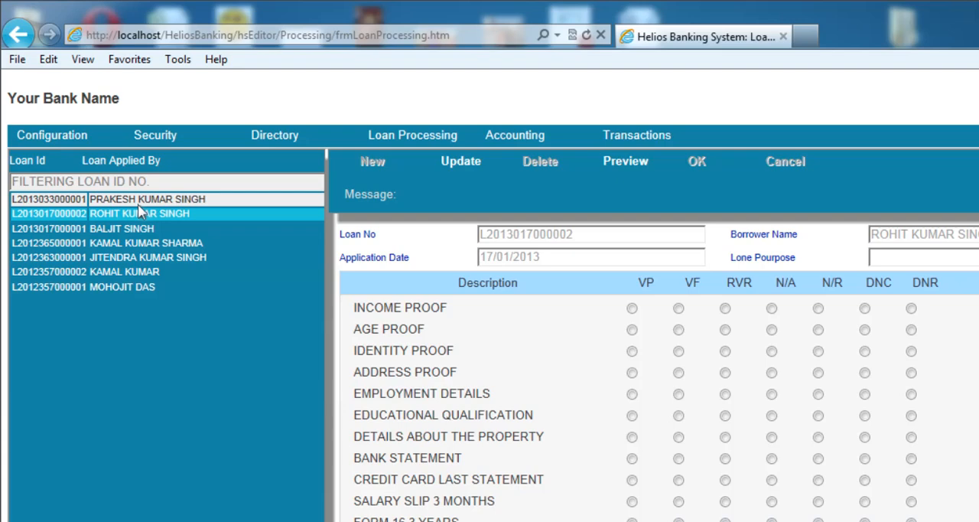
pyautogui.click(138, 204)
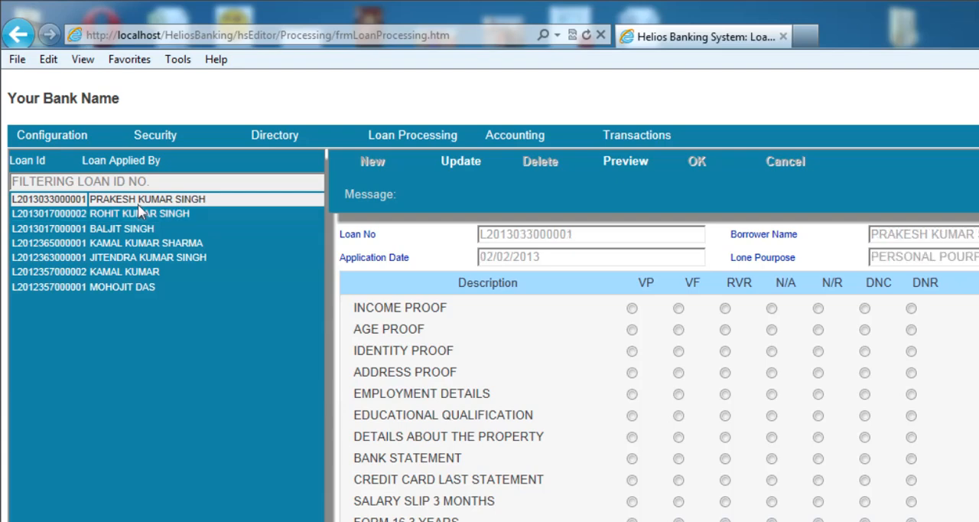
# Make the verification checklist editable, marking income proof as Verification Passed and age and identity proof as Verification Failed
pyautogui.click(463, 165)
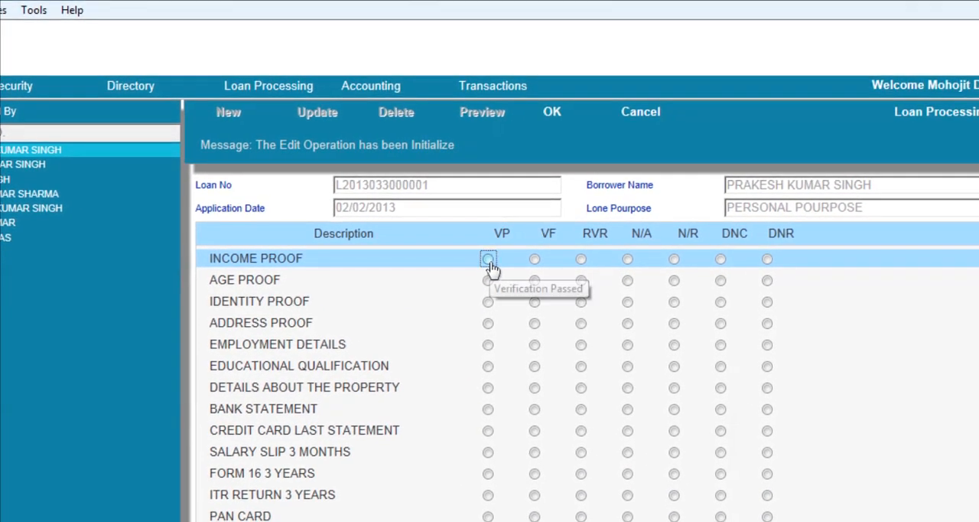
pyautogui.click(607, 300)
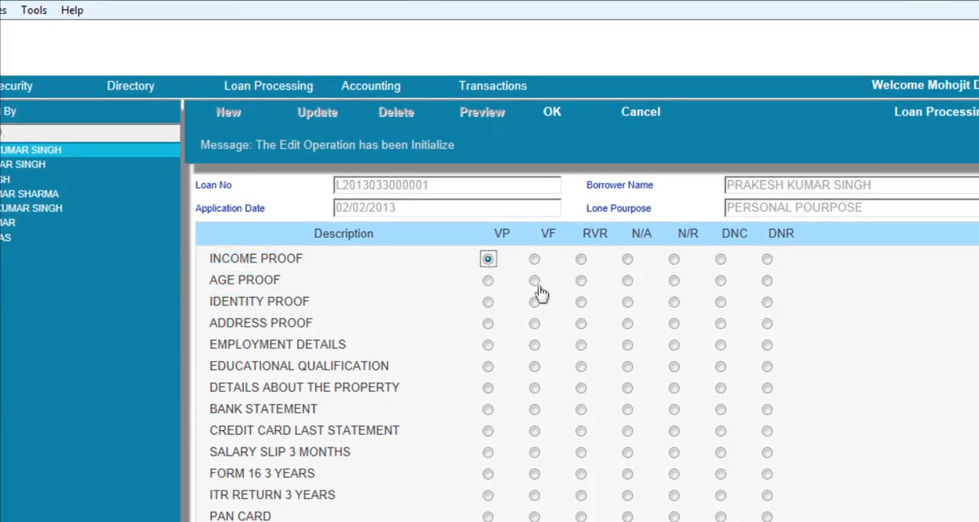
pyautogui.click(535, 282)
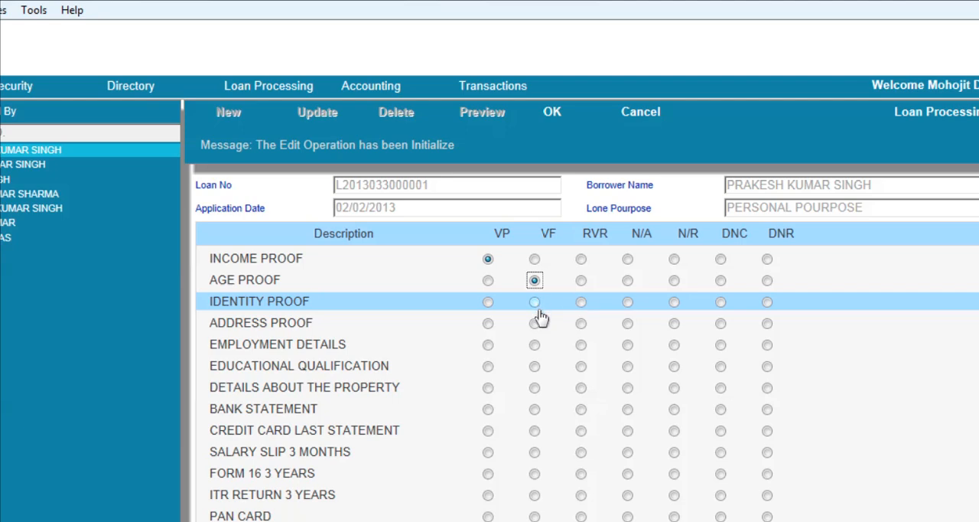
pyautogui.click(535, 304)
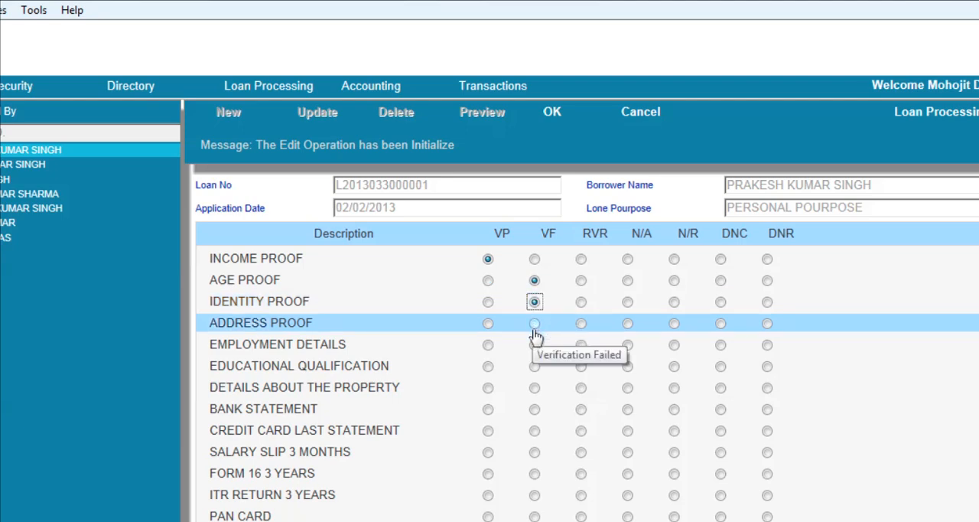
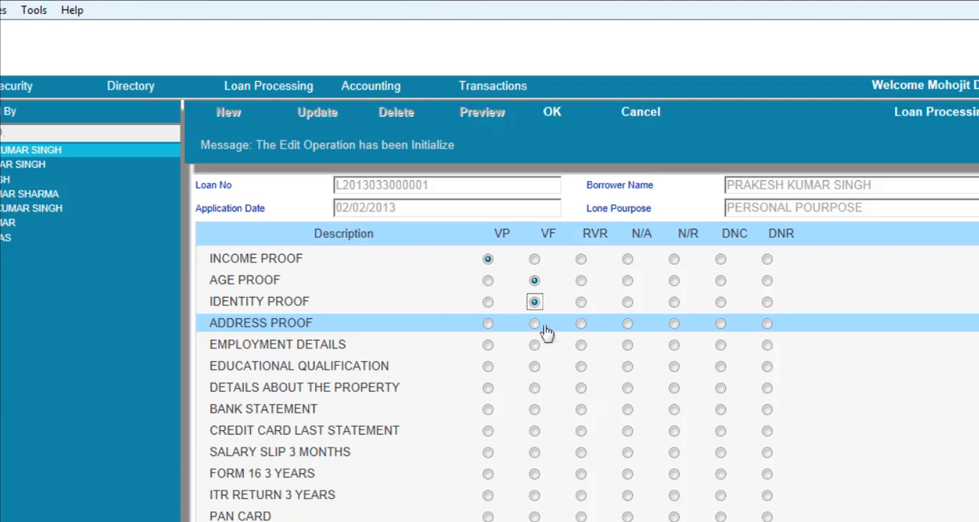
# Mark address proof and identity proof as Verification Passed and employment details as N/A in the verification checklist
pyautogui.click(488, 323)
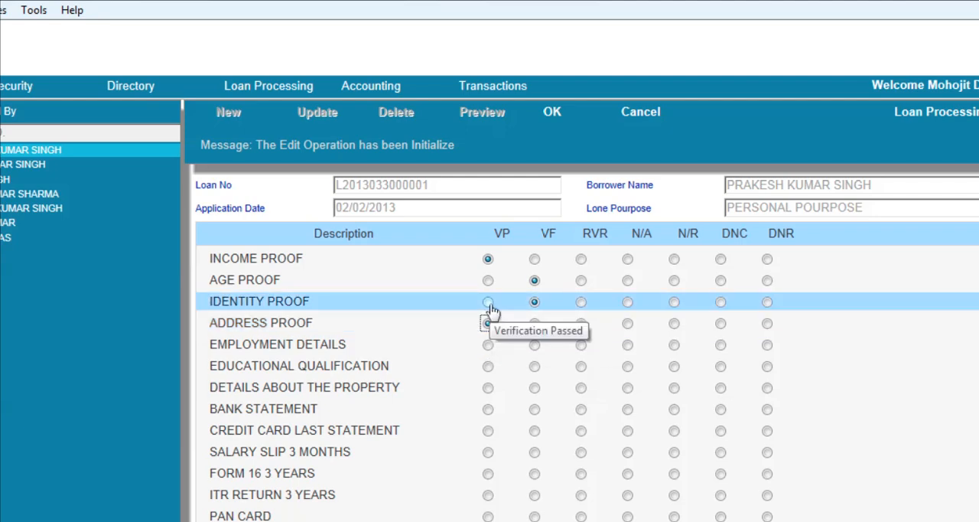
pyautogui.click(488, 303)
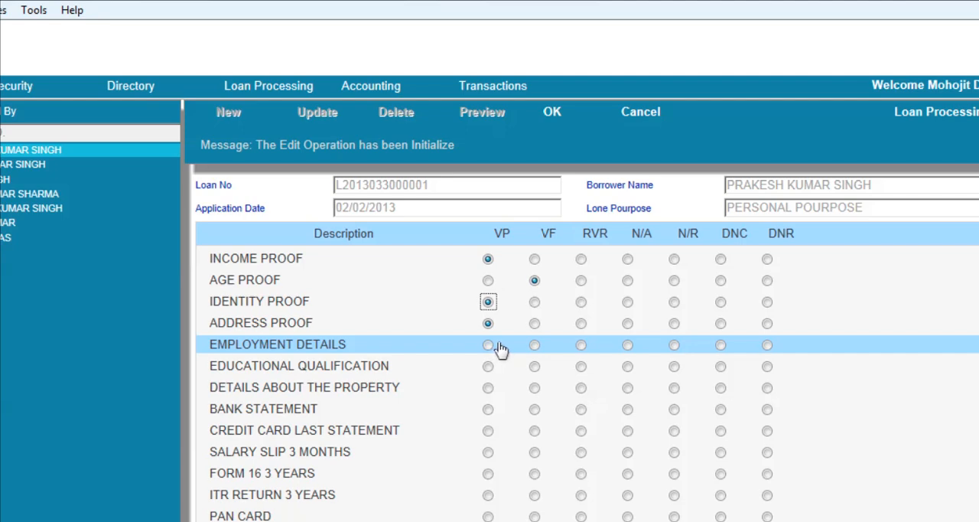
pyautogui.click(628, 355)
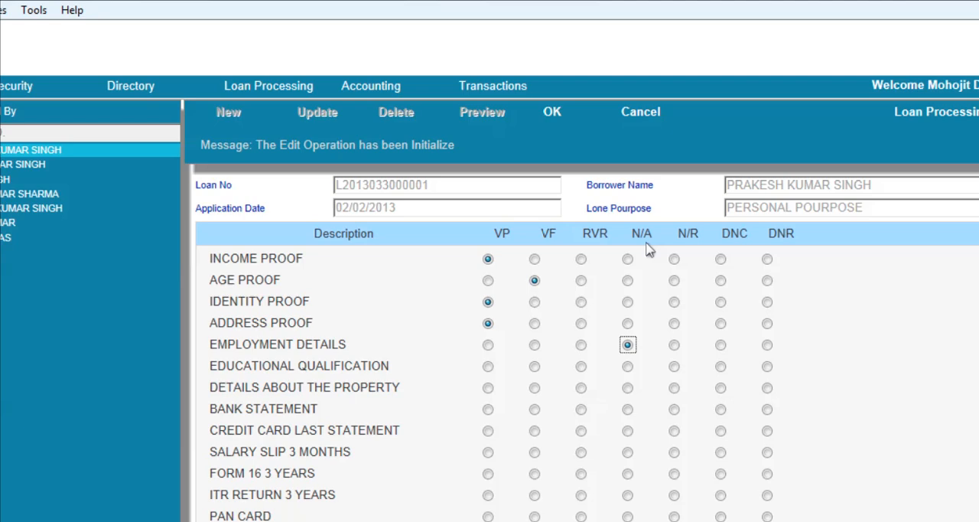
pyautogui.click(628, 345)
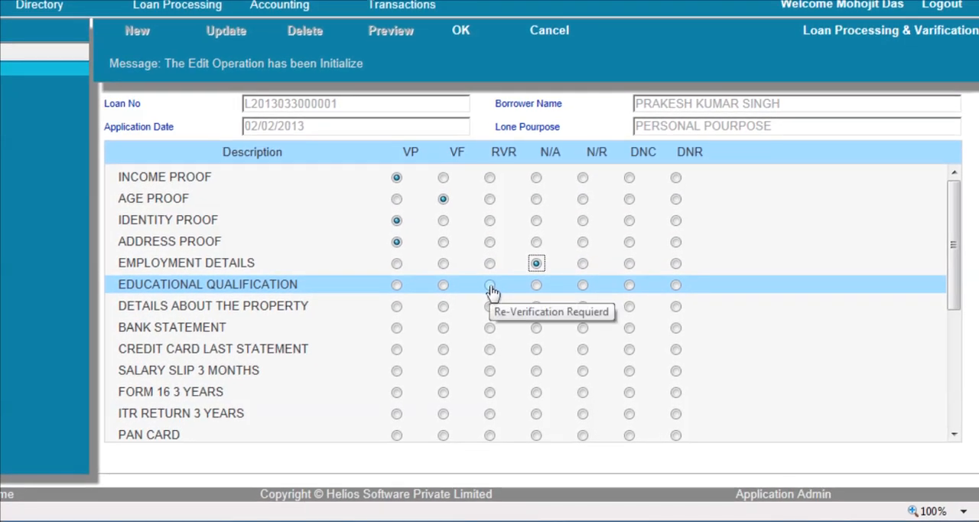
# Mark educational qualification, bank statement, credit card last statement, 3-month salary slip and 3-year Form 16 as Verification Passed, and save the checklist
pyautogui.click(397, 286)
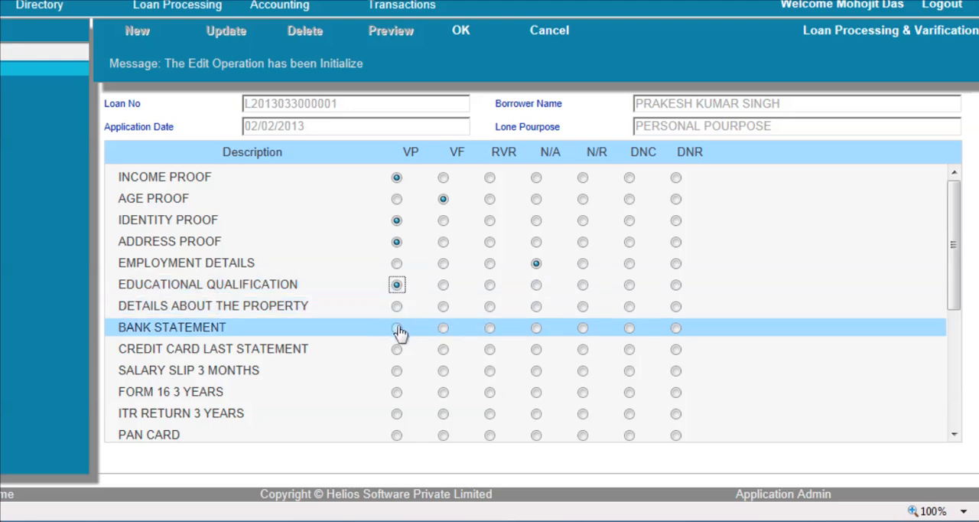
pyautogui.click(397, 329)
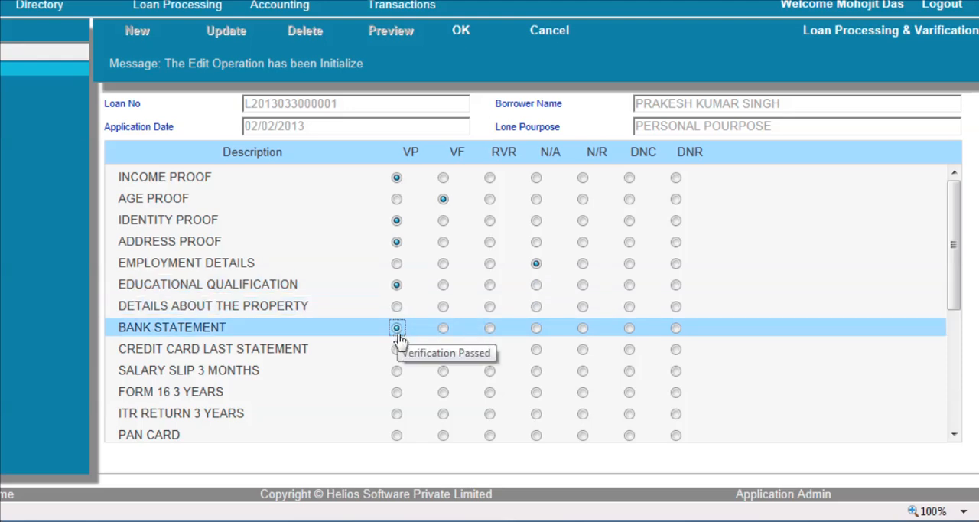
pyautogui.click(398, 351)
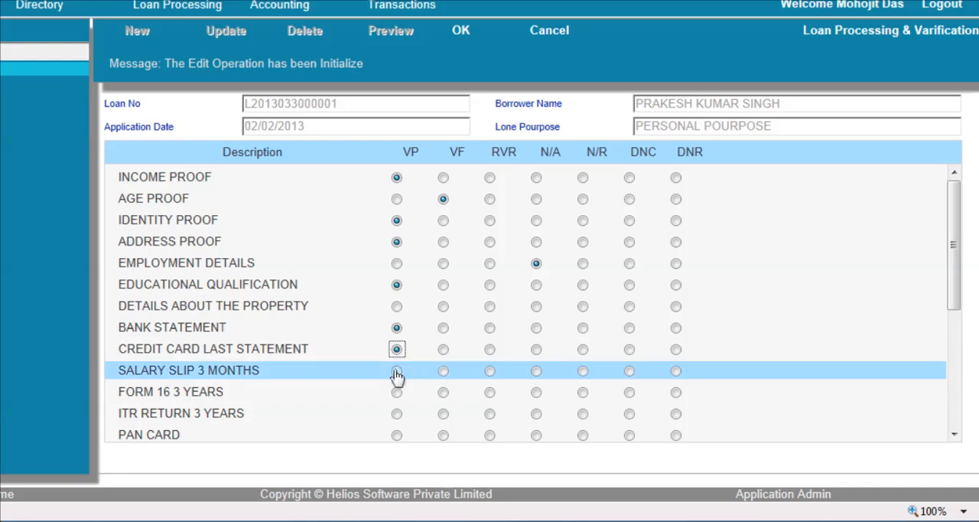
pyautogui.click(397, 372)
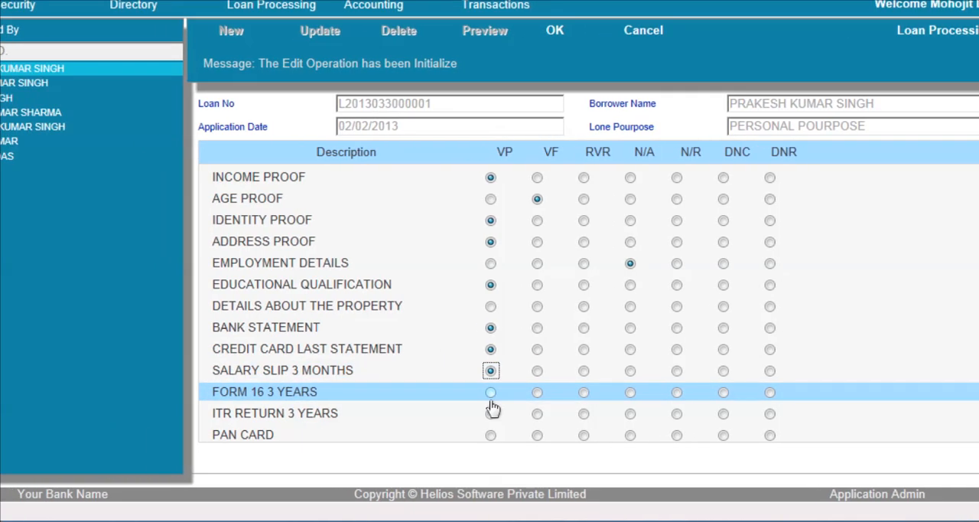
pyautogui.click(396, 391)
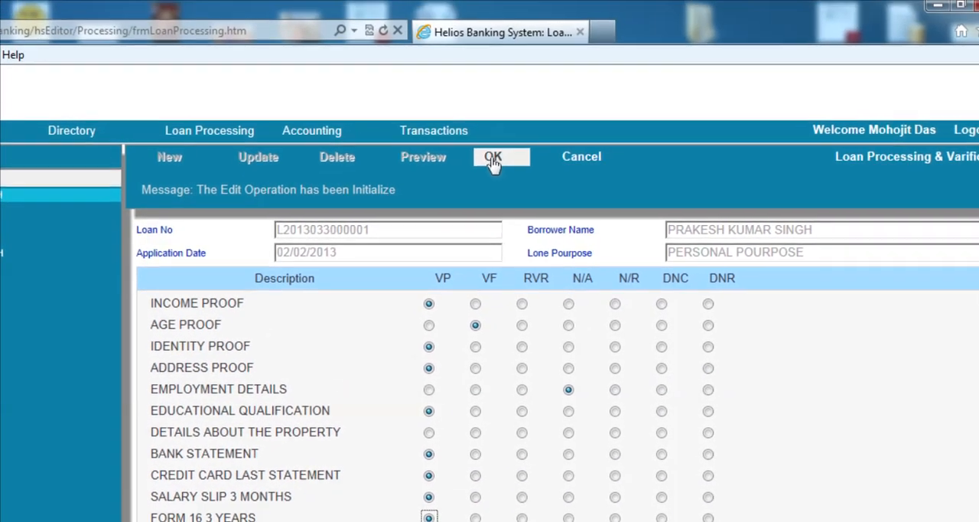
pyautogui.click(555, 32)
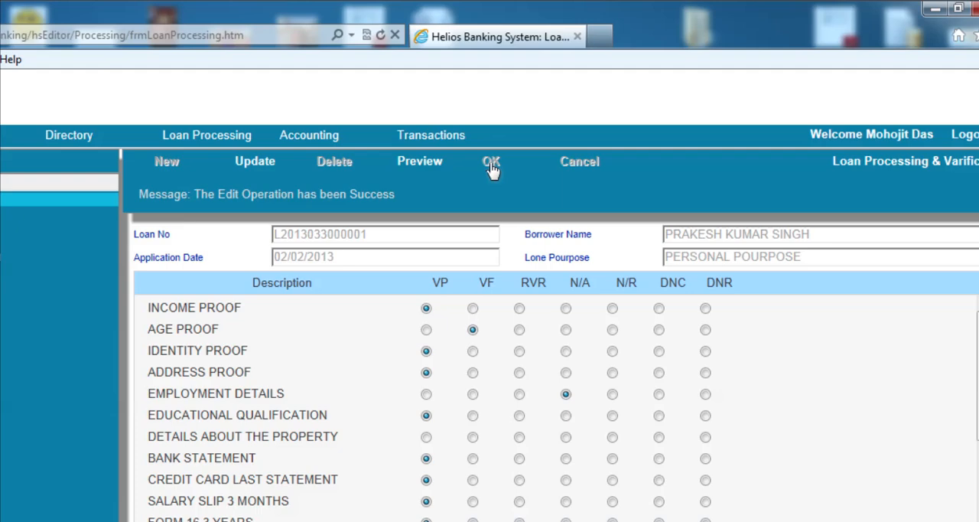
# Open the Loan Recommendation screen, look through several loan records and select the PERSONAL LOAN application
pyautogui.moveTo(246, 145)
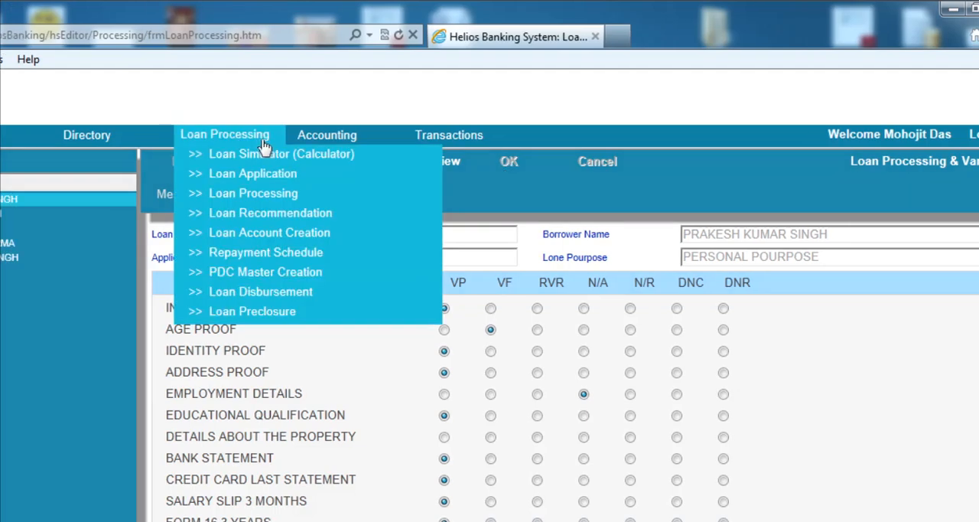
pyautogui.click(261, 216)
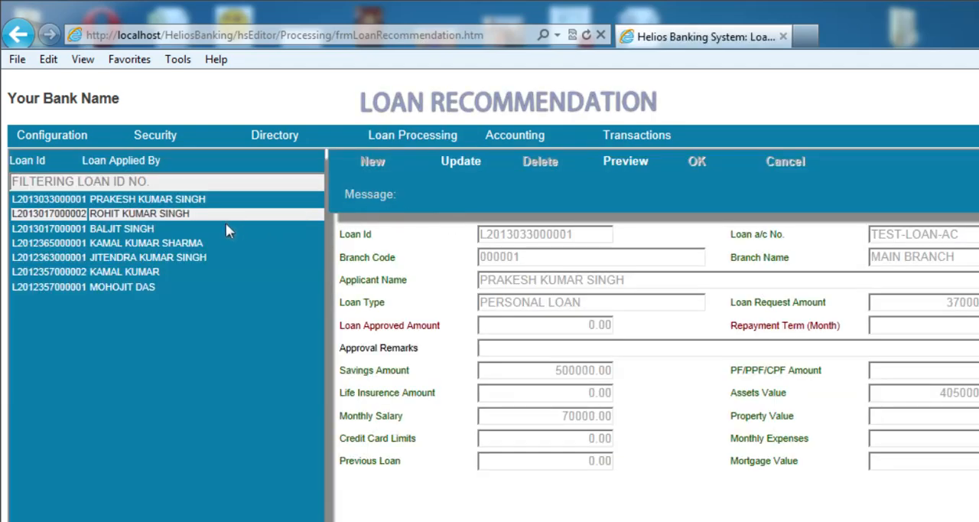
pyautogui.click(176, 215)
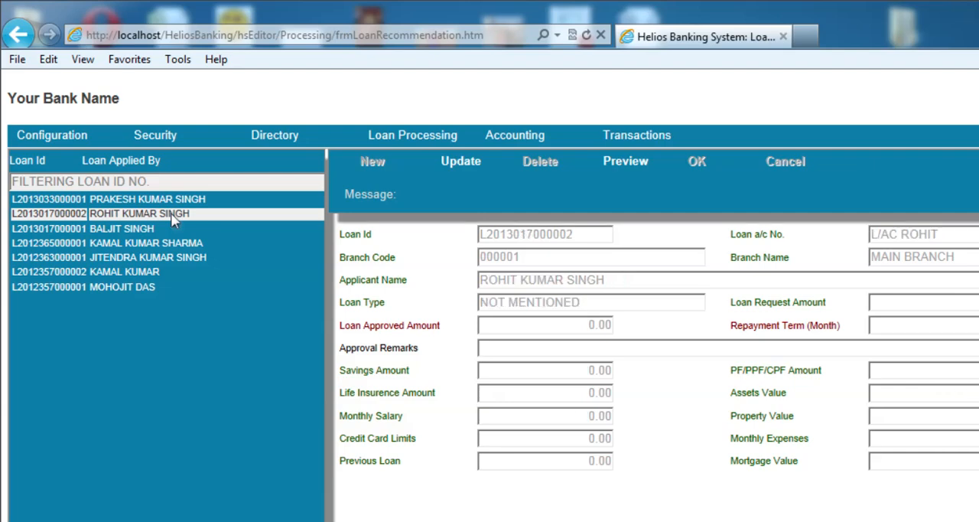
pyautogui.click(171, 229)
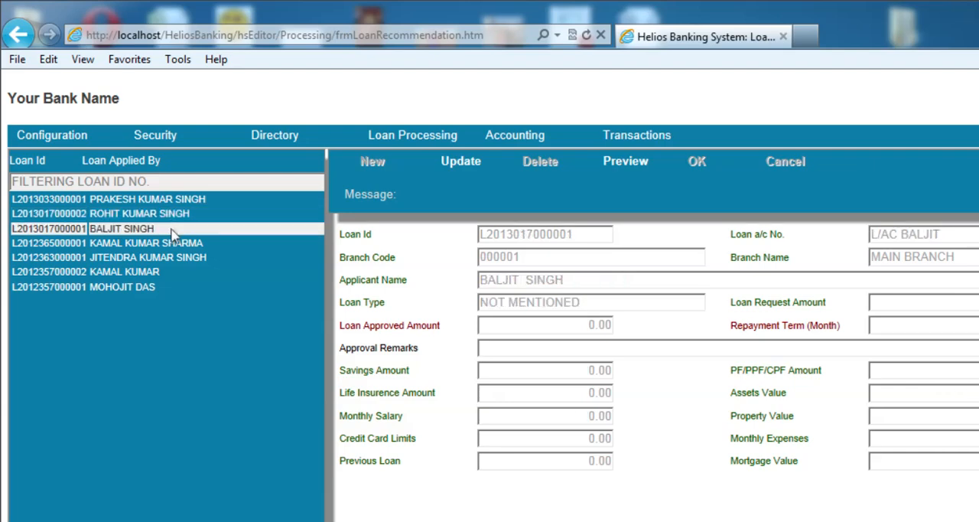
pyautogui.click(171, 201)
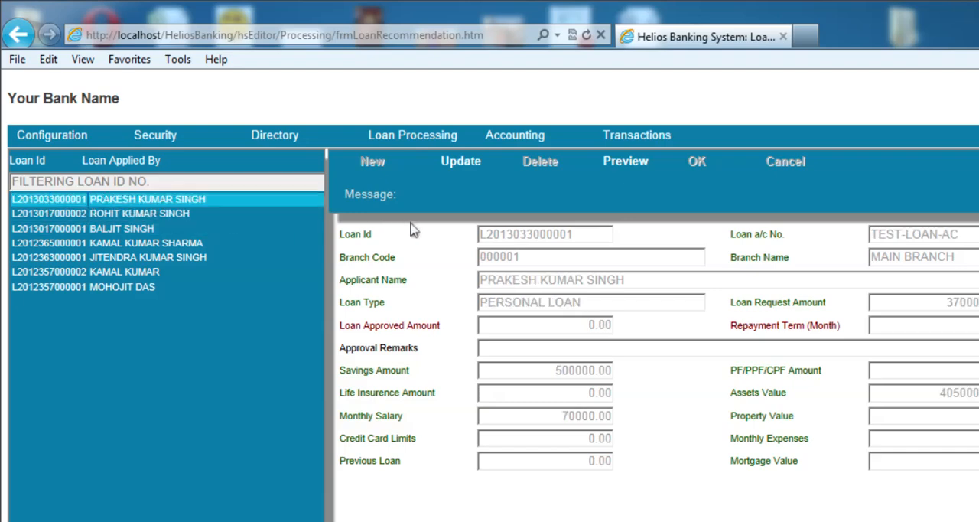
pyautogui.click(165, 212)
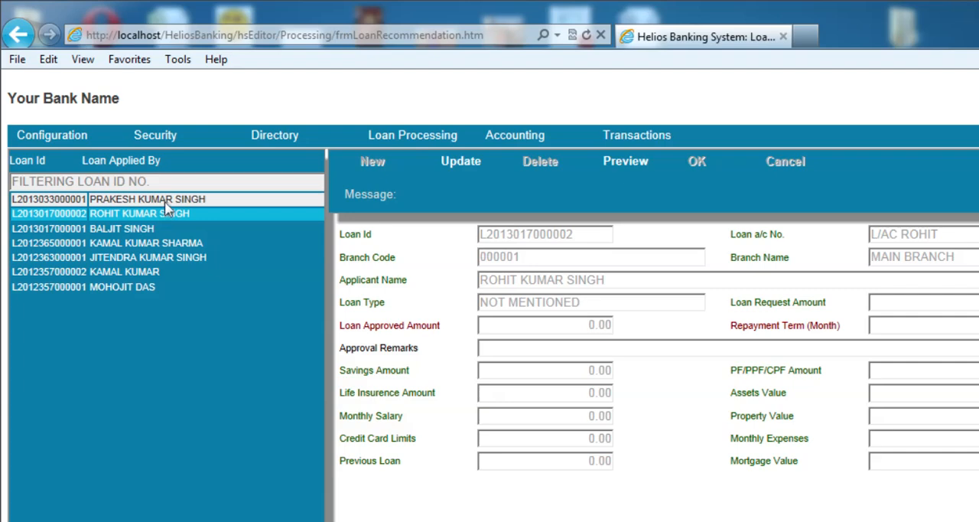
pyautogui.click(165, 201)
# Filter the recommendation list by the copied loan ID, select the matching record, and clear the filter keeping that application selected
pyautogui.click(168, 183)
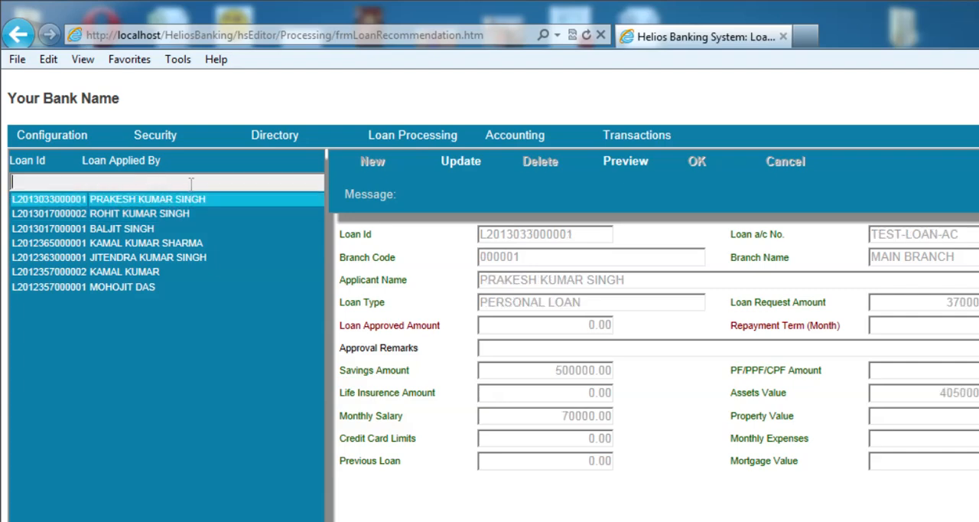
pyautogui.hotkey('ctrl', 'v')
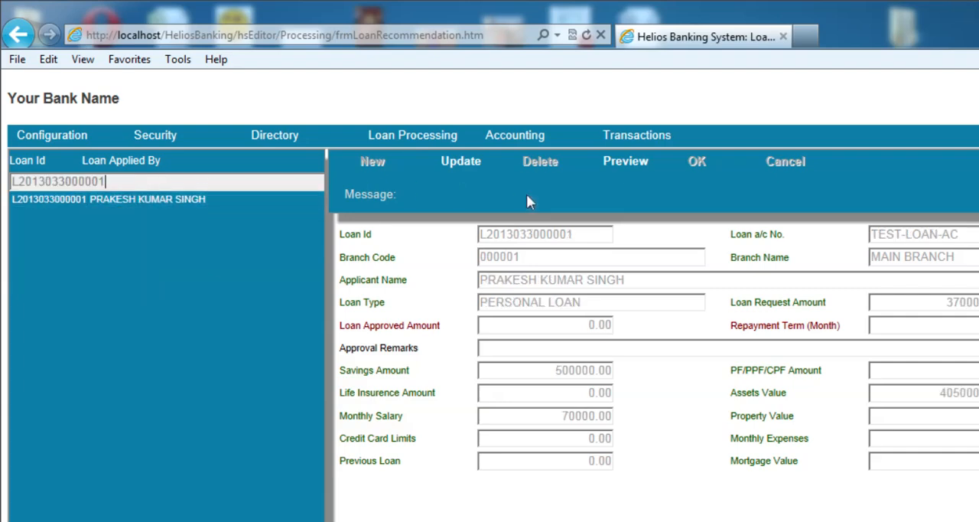
pyautogui.click(133, 201)
pyautogui.doubleClick(119, 182)
pyautogui.hotkey('ctrl', 'c')
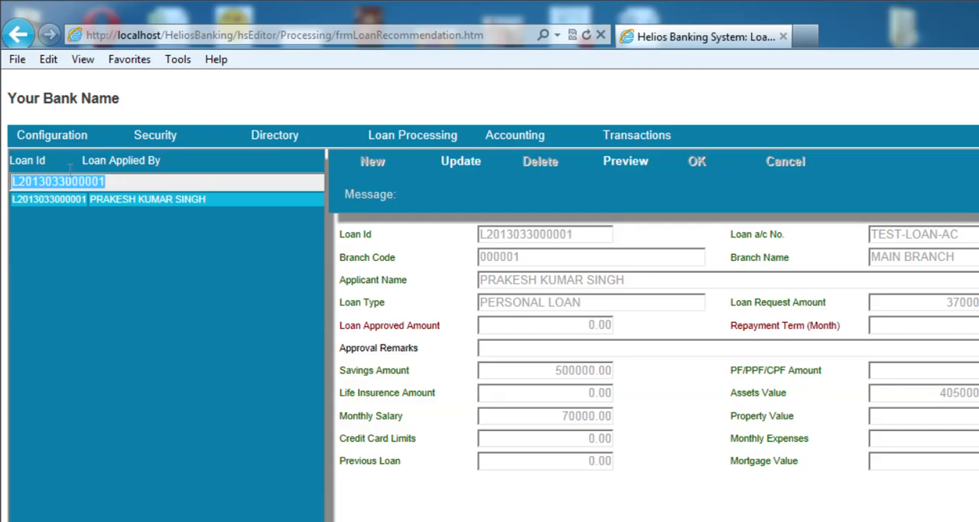
pyautogui.press('BackSpace')
pyautogui.click(264, 199)
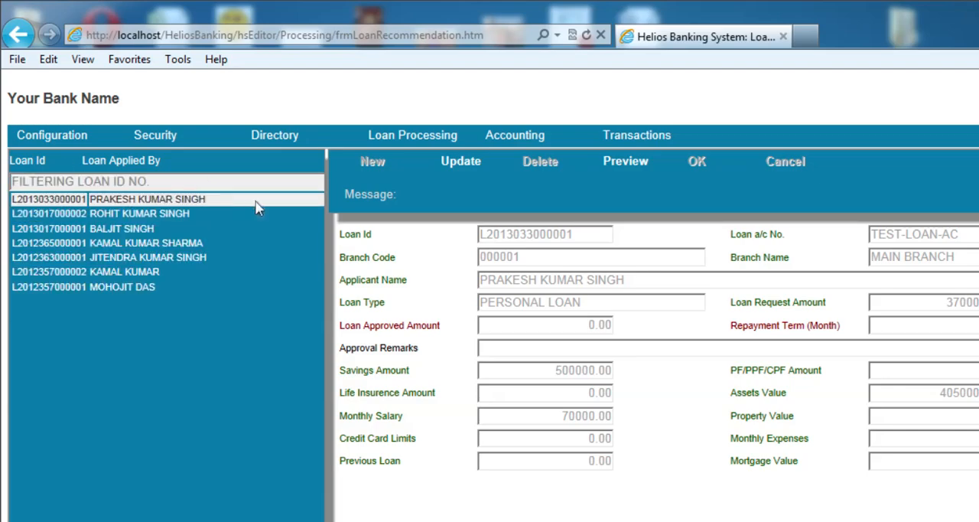
# Make the loan recommendation editable and set the loan approved amount to 370000 and the repayment term to 36 months
pyautogui.click(468, 168)
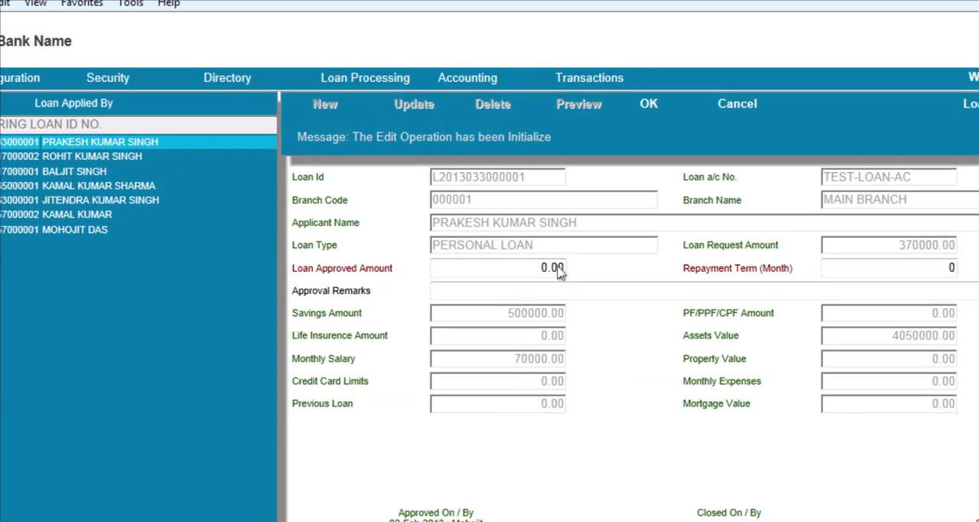
pyautogui.click(491, 262)
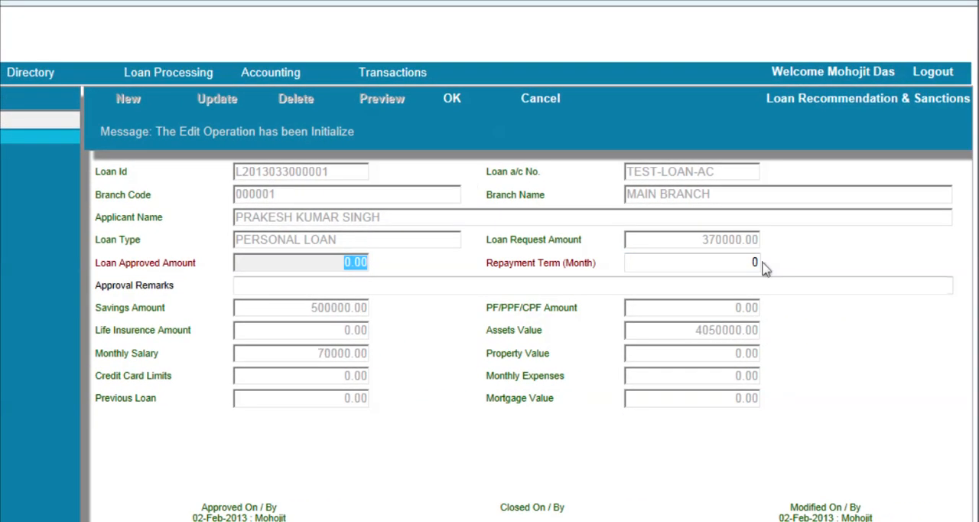
pyautogui.press('BackSpace')
pyautogui.write('370000')
pyautogui.click(710, 263)
pyautogui.write('36')
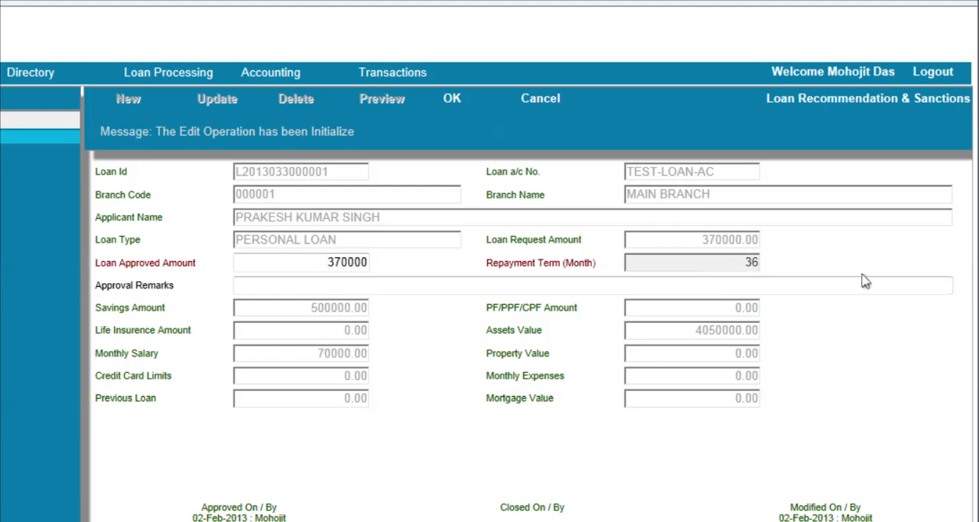
# Enter "LOAN APPROVED ONLY FOR RS.3,70,000/-" as the approval remarks
pyautogui.click(423, 285)
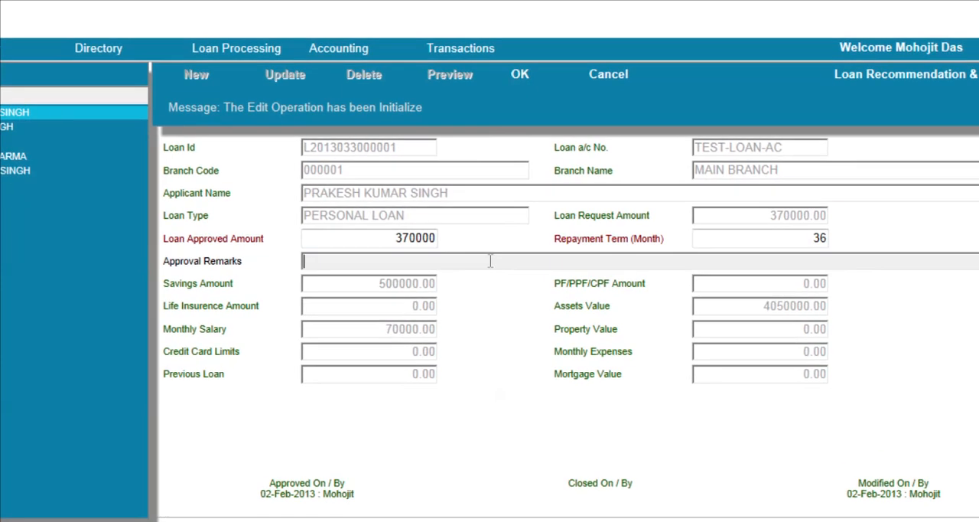
pyautogui.write('LOAN APPROVED ONL')
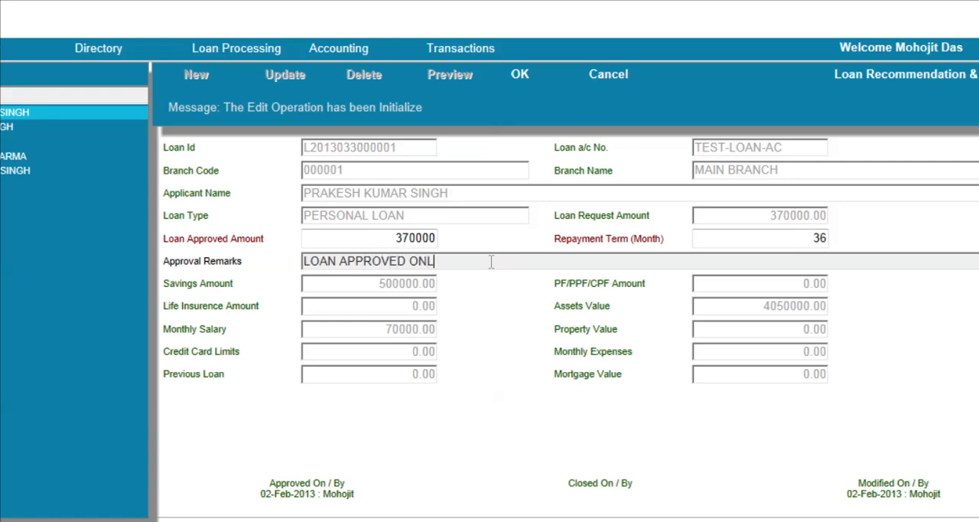
pyautogui.write('Y FOR 3')
pyautogui.press('BackSpace')
pyautogui.write('R')
pyautogui.write('S.')
pyautogui.write('3')
pyautogui.write(',70')
pyautogui.write(',000')
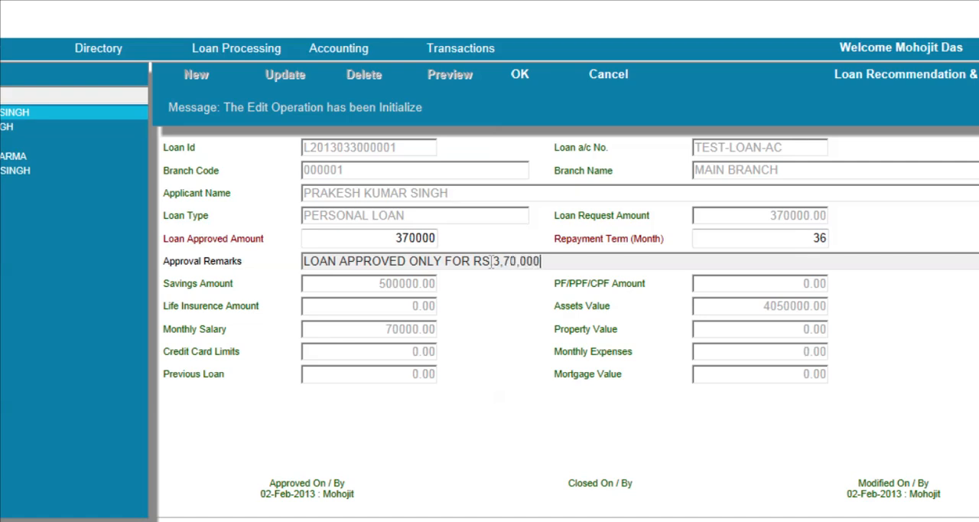
pyautogui.write('.')
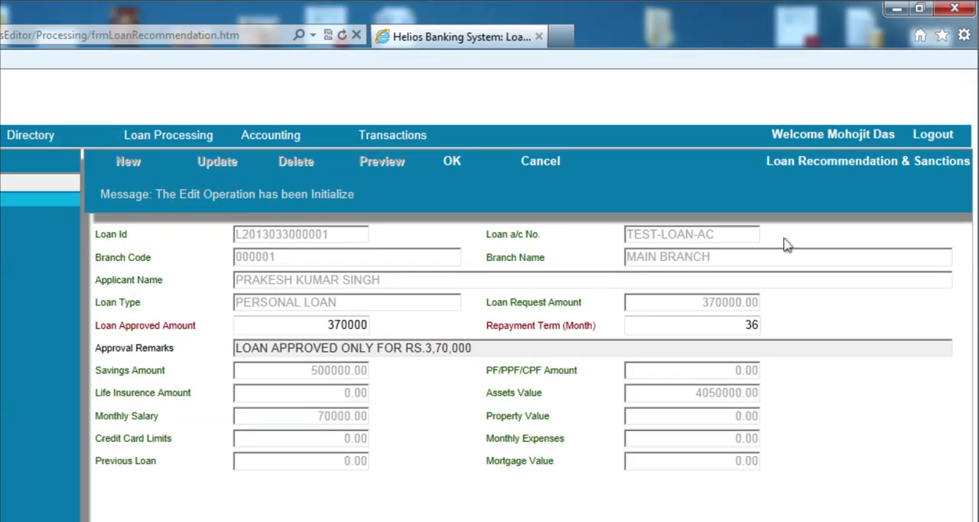
pyautogui.write('/- REPAYMENT E')
# Extend the approval remarks with "REPAYMENT TERM FOR 36 MONTH ONLY" and save the loan recommendation
pyautogui.press('BackSpace')
pyautogui.write('TERM')
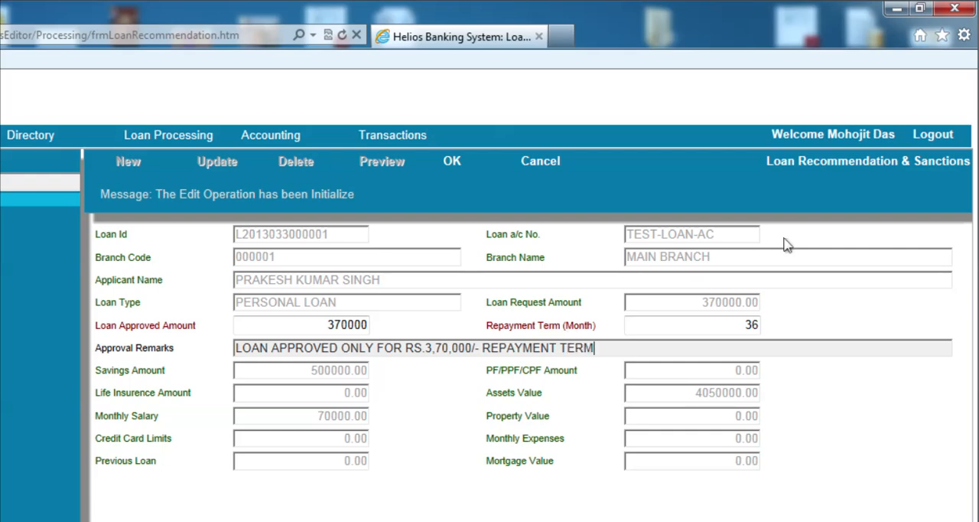
pyautogui.write(' FOR 36 MONTH O')
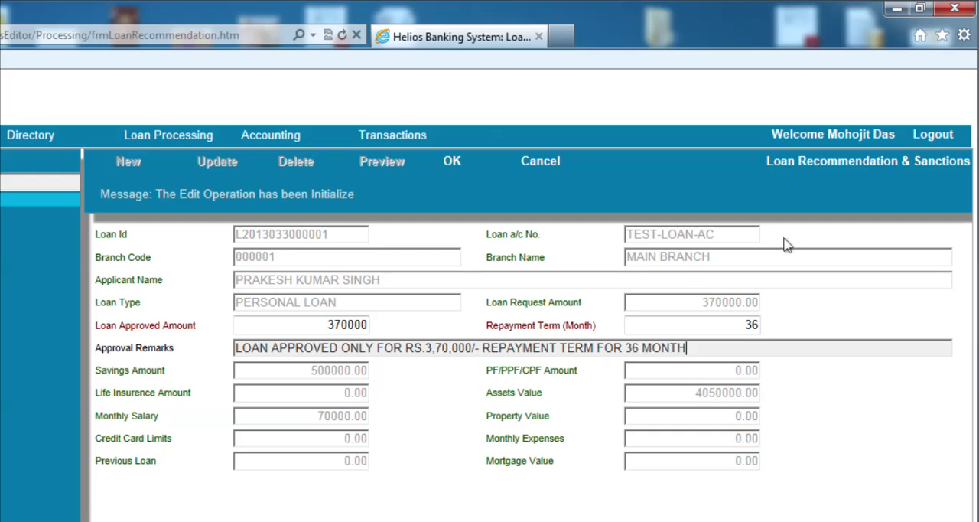
pyautogui.write('NLY')
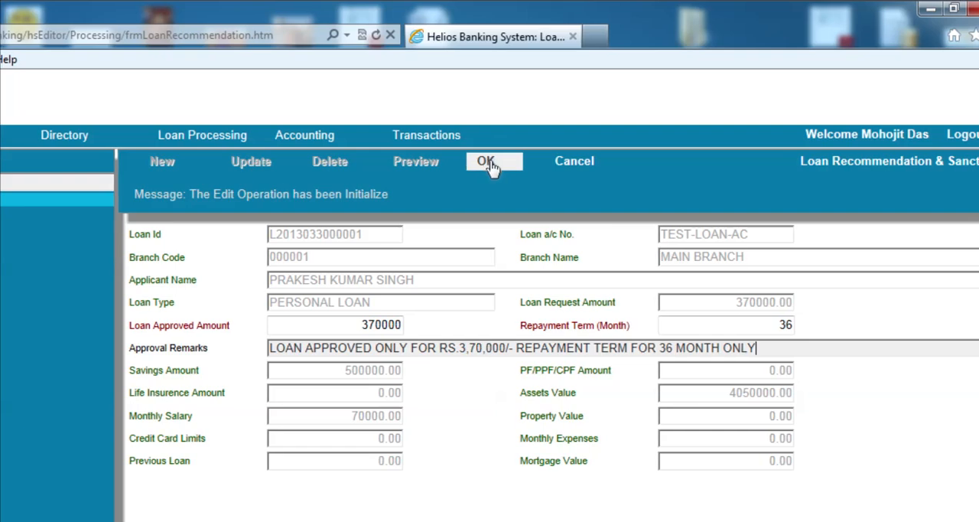
pyautogui.click(454, 162)
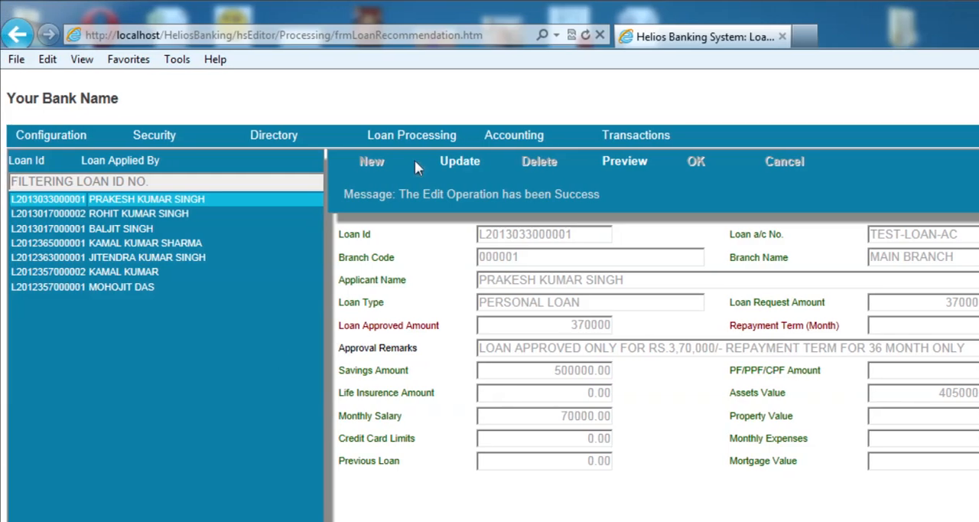
# Open the Loan Account Creation screen, select the application dated 02/02/2013 and filter the list by its loan ID
pyautogui.moveTo(419, 136)
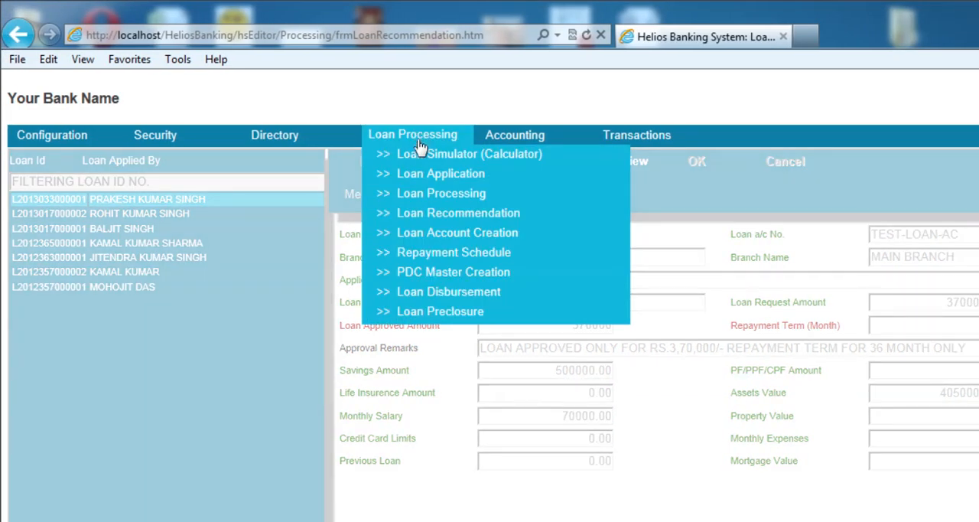
pyautogui.click(420, 237)
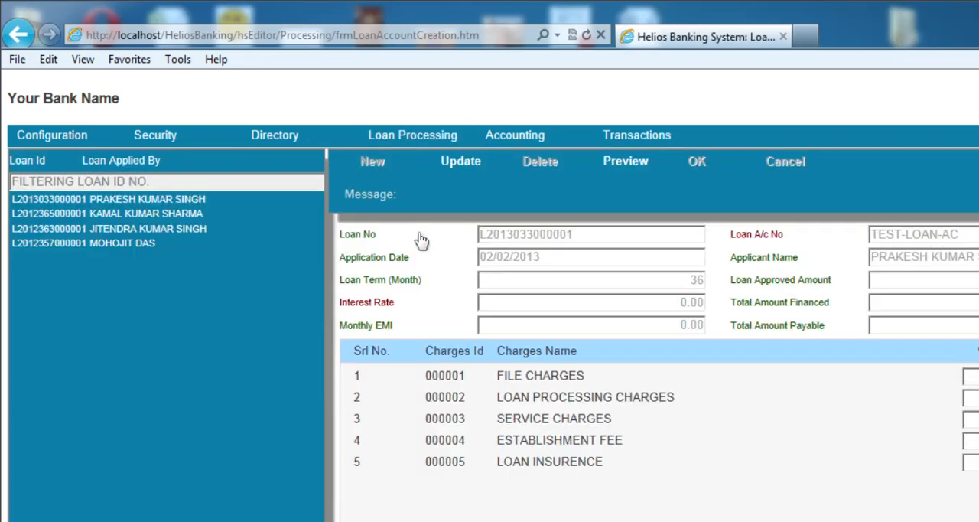
pyautogui.click(147, 215)
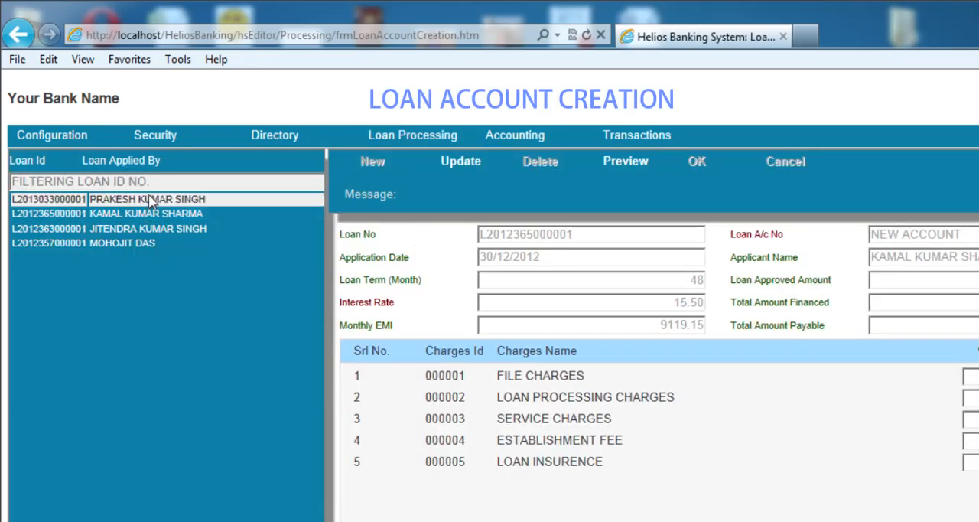
pyautogui.click(150, 200)
pyautogui.click(158, 182)
pyautogui.hotkey('ctrl', 'v')
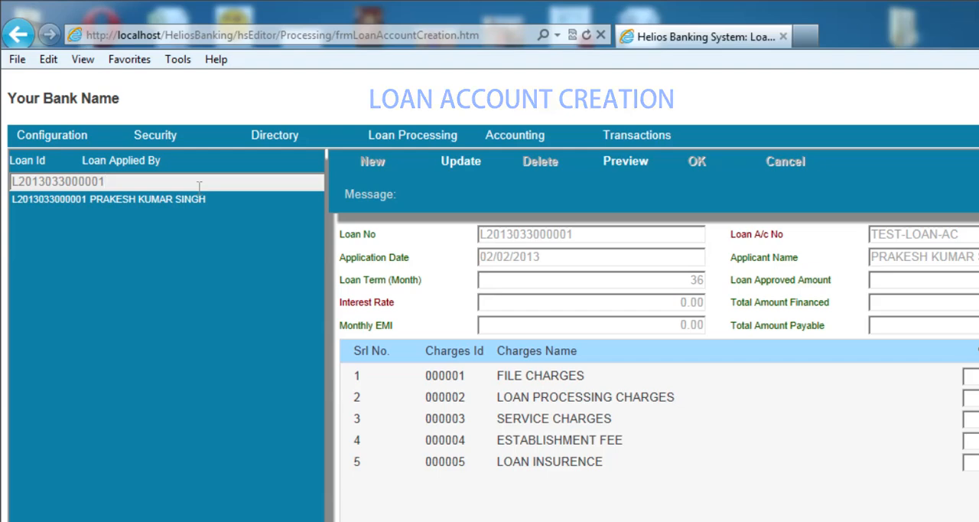
# Clear the loan ID filter, reselect the application dated 02/02/2013 and make its loan account record editable
pyautogui.click(174, 204)
pyautogui.moveTo(141, 184); pyautogui.dragTo(3, 154)
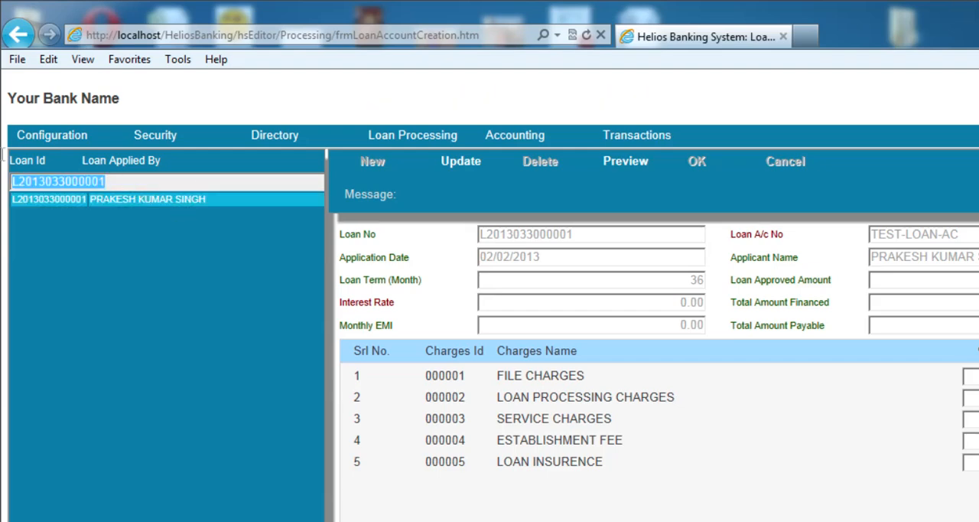
pyautogui.press('BackSpace')
pyautogui.click(124, 204)
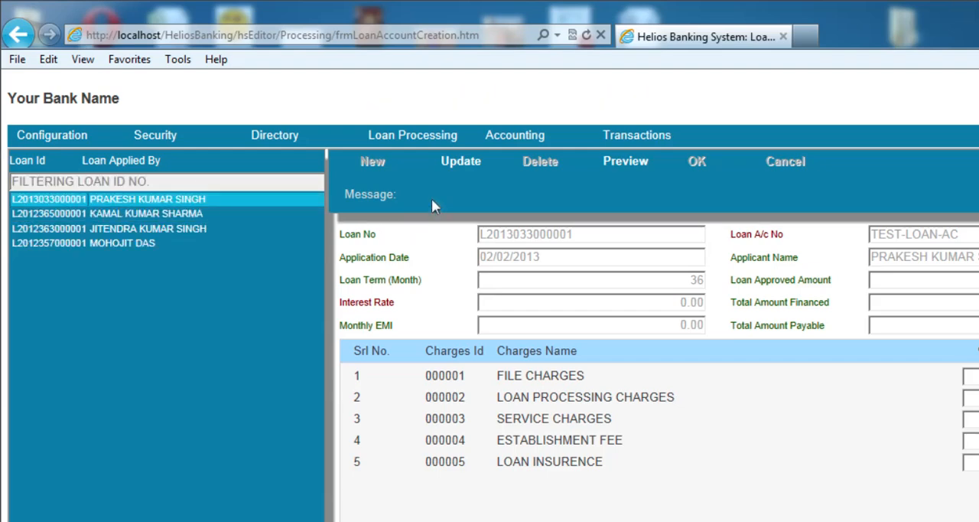
pyautogui.click(459, 165)
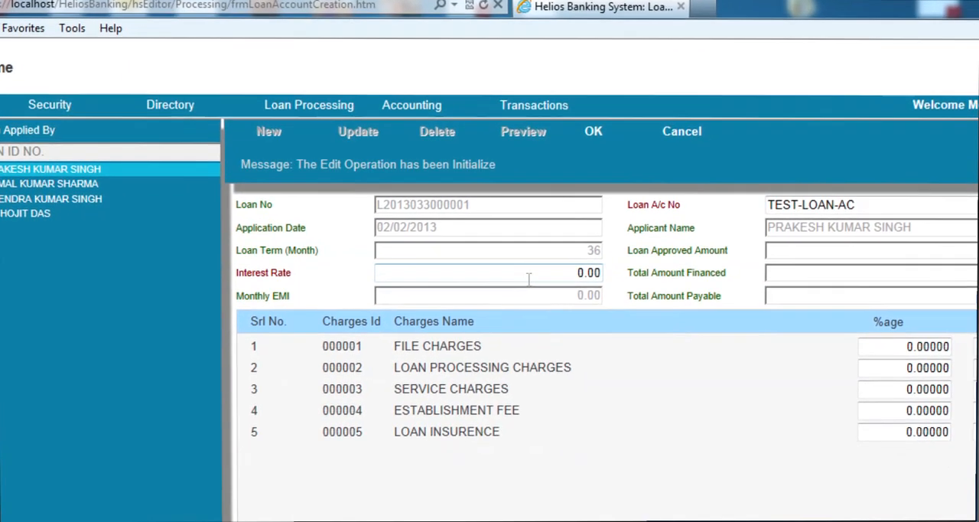
# Try to set the loan account's interest rate to 12.50
pyautogui.click(645, 305)
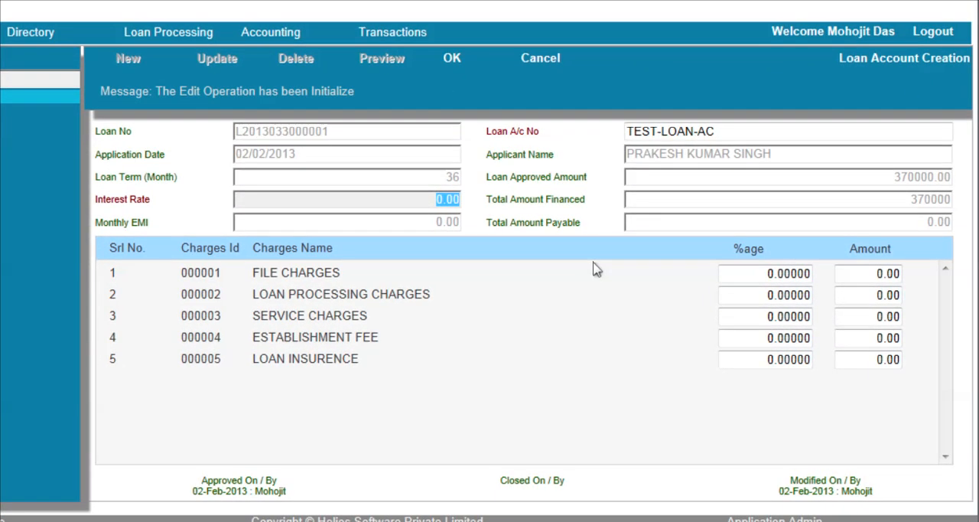
pyautogui.press('Tab')
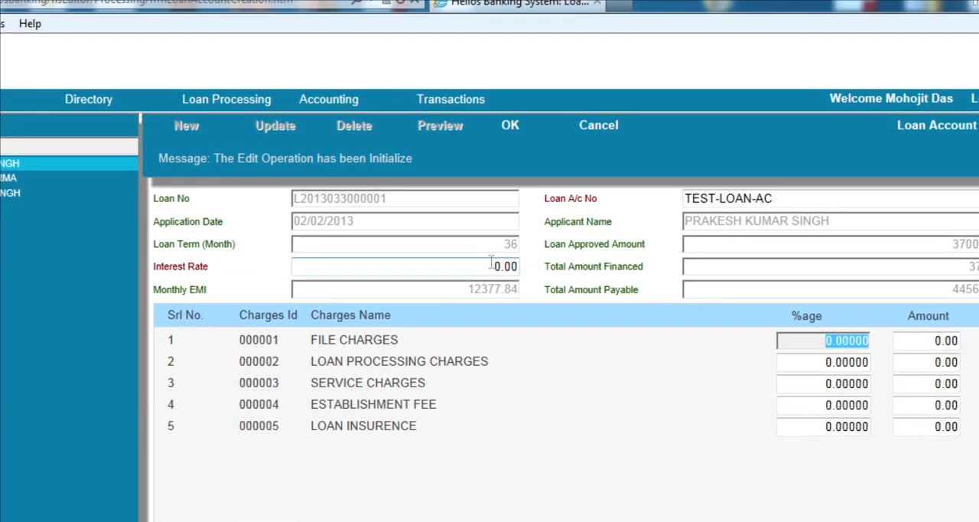
pyautogui.hotkey('shift', 'Tab')
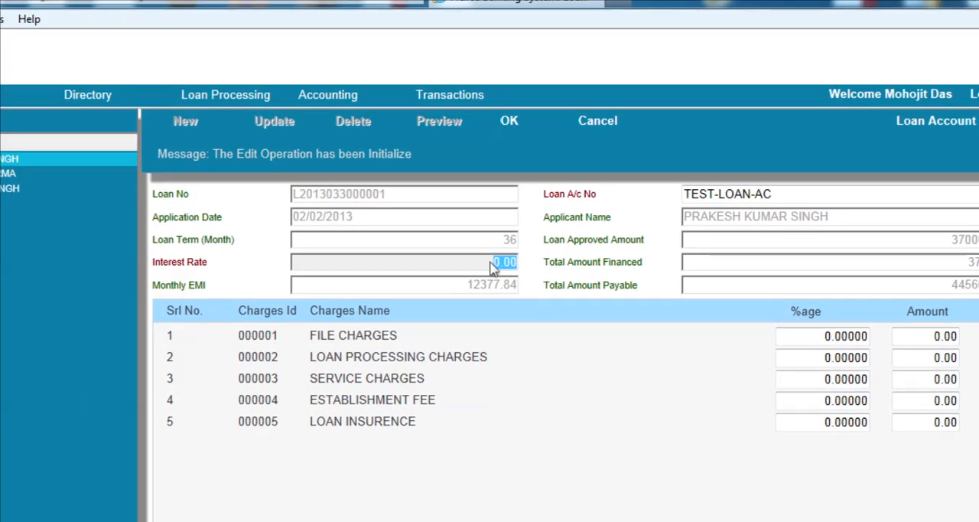
pyautogui.write('1')
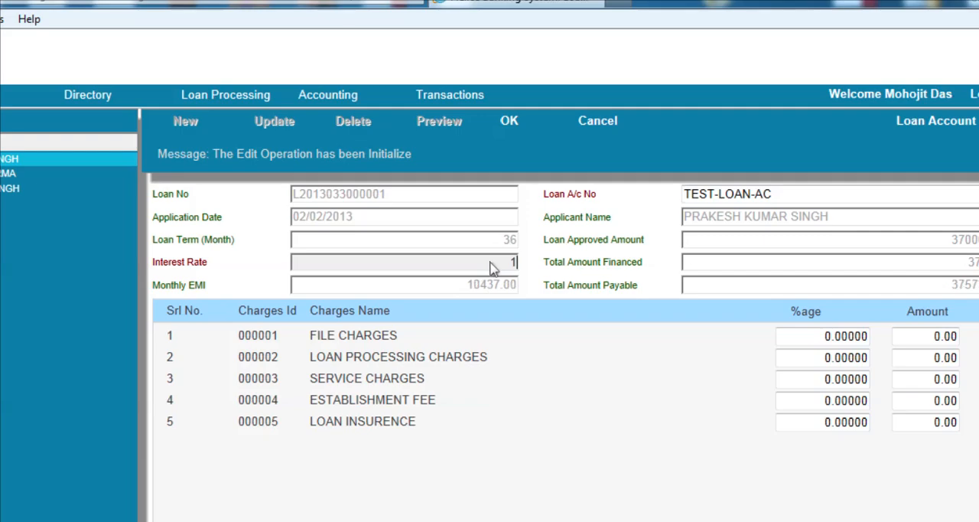
pyautogui.write('2.50')
# Set the file charges amount to 500
pyautogui.click(926, 336)
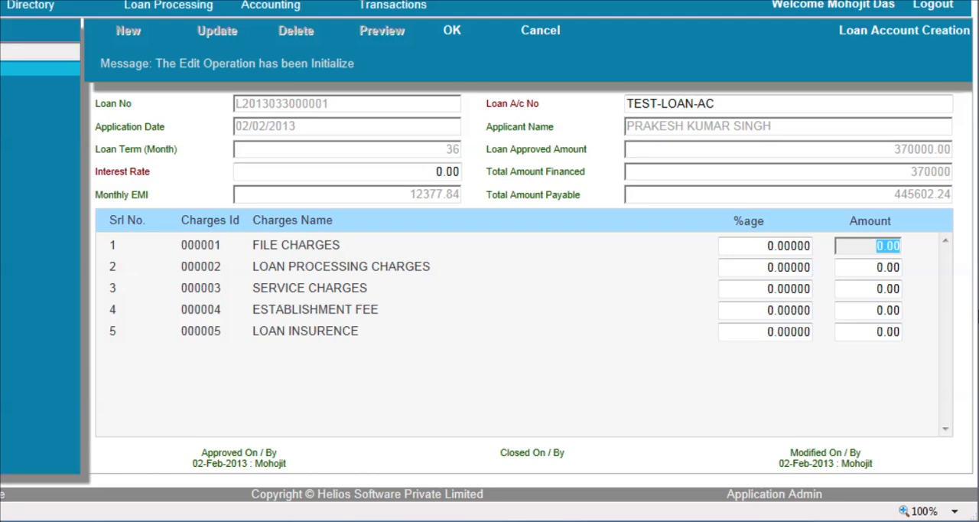
pyautogui.press('BackSpace')
pyautogui.write('500')
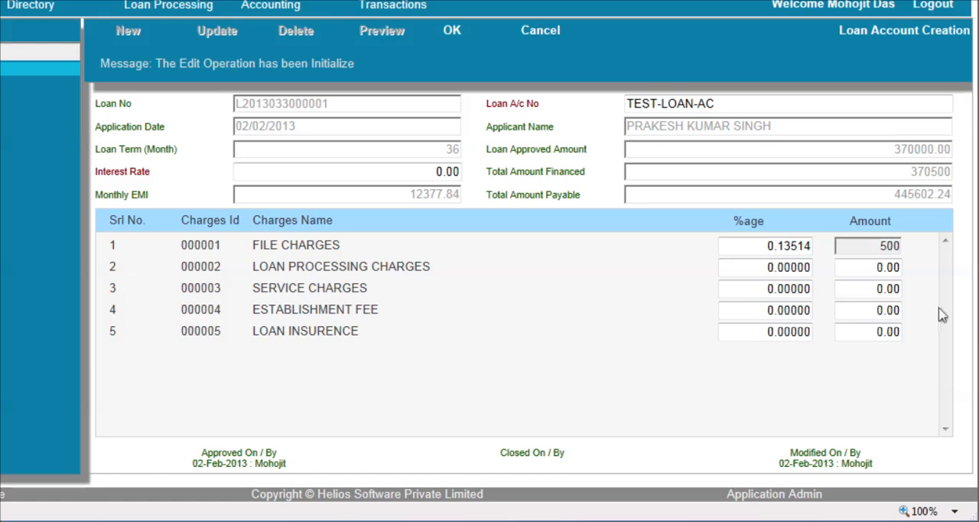
# Set the loan processing charges percentage to 0.5, after trying 2
pyautogui.click(869, 265)
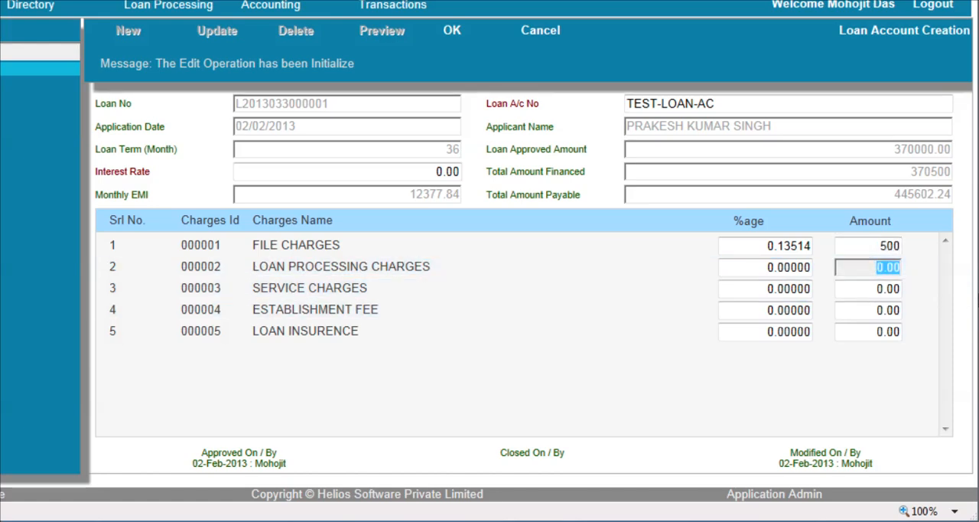
pyautogui.press('BackSpace')
pyautogui.click(785, 267)
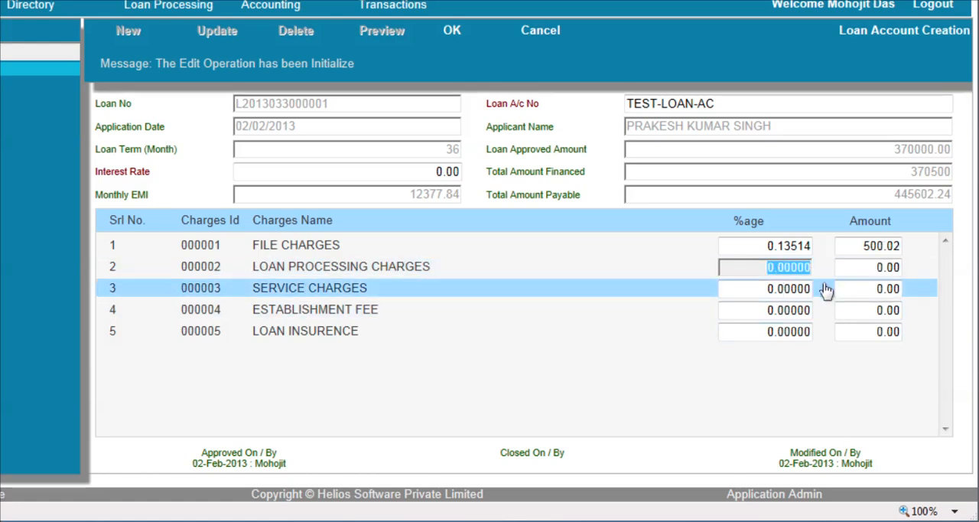
pyautogui.press('BackSpace')
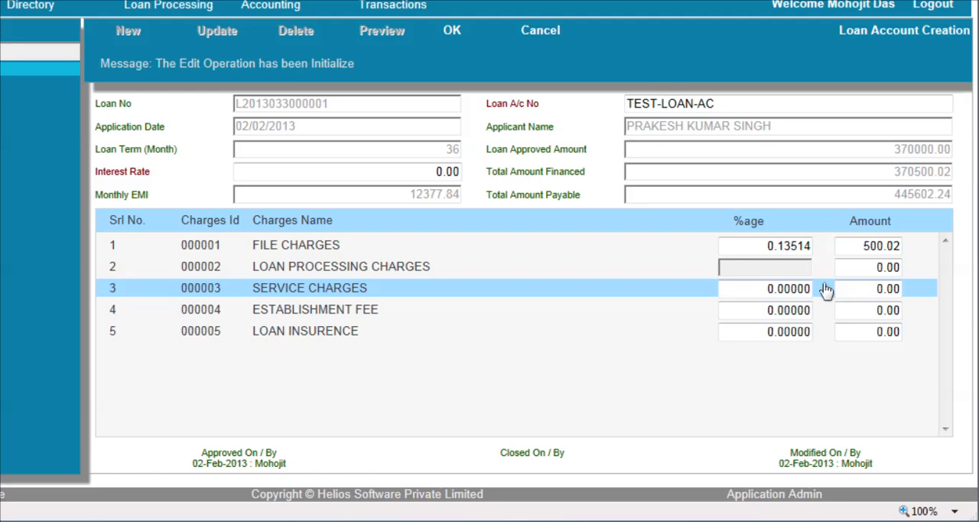
pyautogui.write('2')
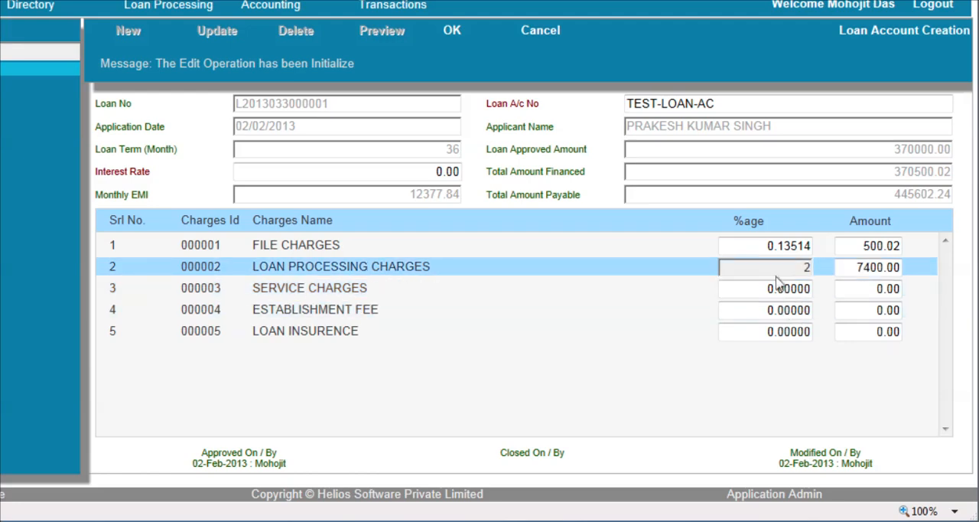
pyautogui.moveTo(784, 267); pyautogui.dragTo(820, 268)
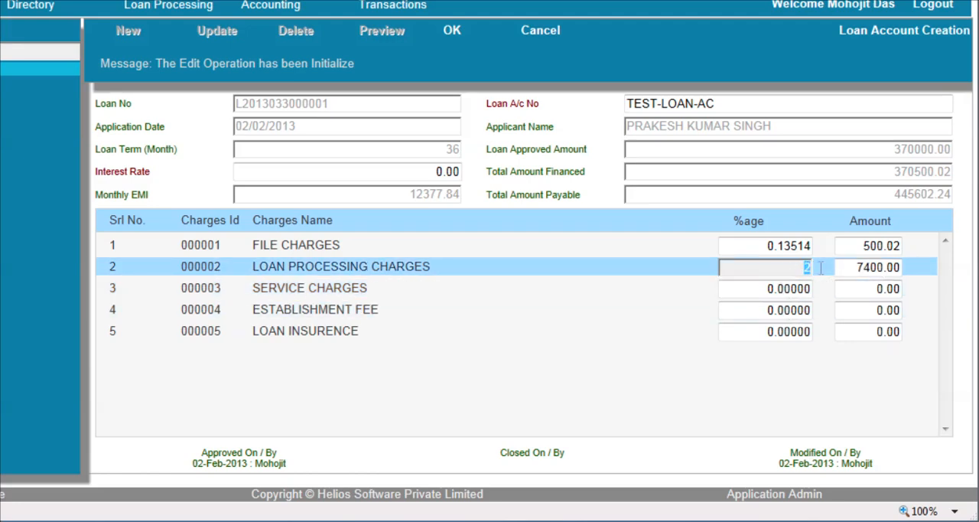
pyautogui.write('0.5')
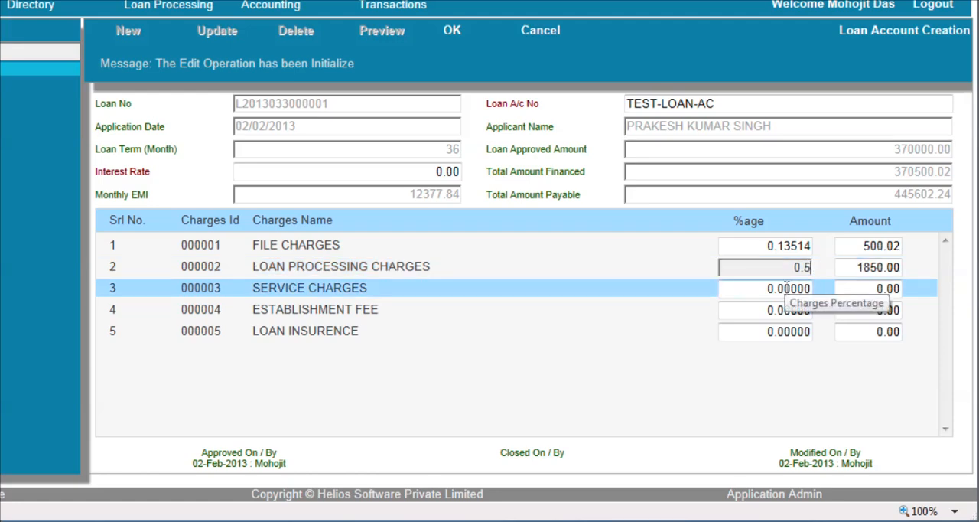
# Set the loan insurance charge amount to 2500
pyautogui.click(768, 245)
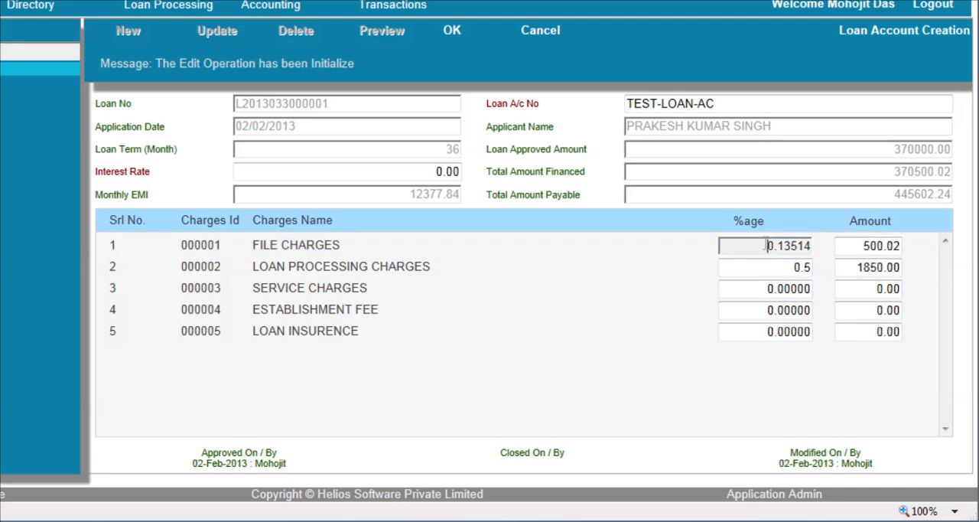
pyautogui.moveTo(767, 246); pyautogui.dragTo(813, 247)
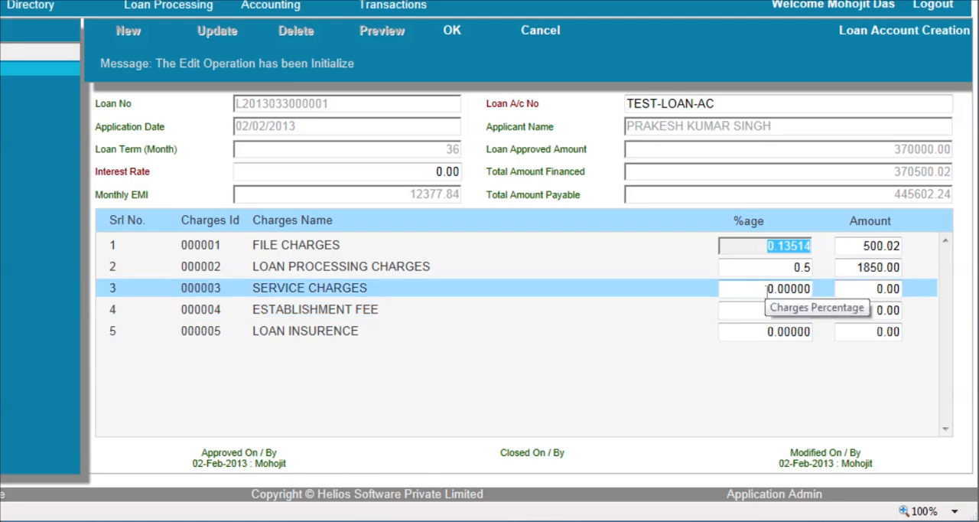
pyautogui.click(851, 294)
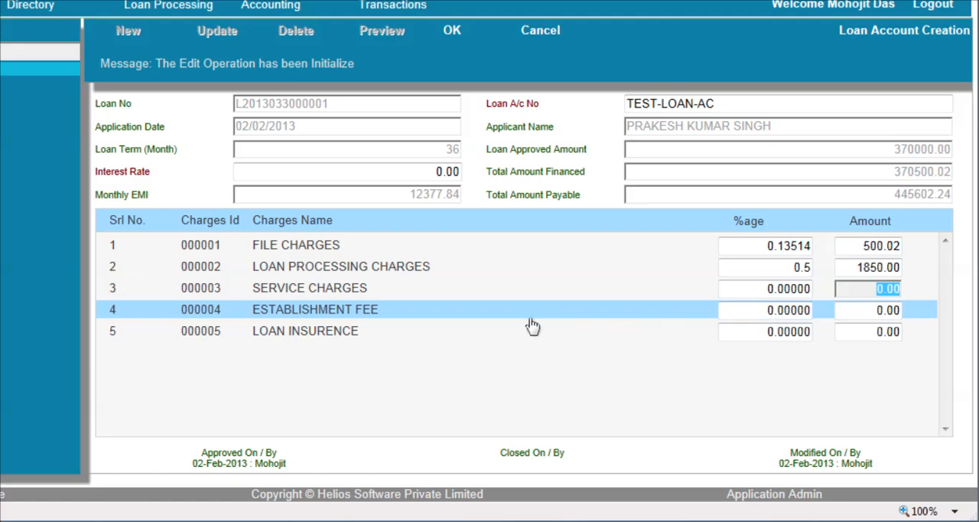
pyautogui.click(870, 337)
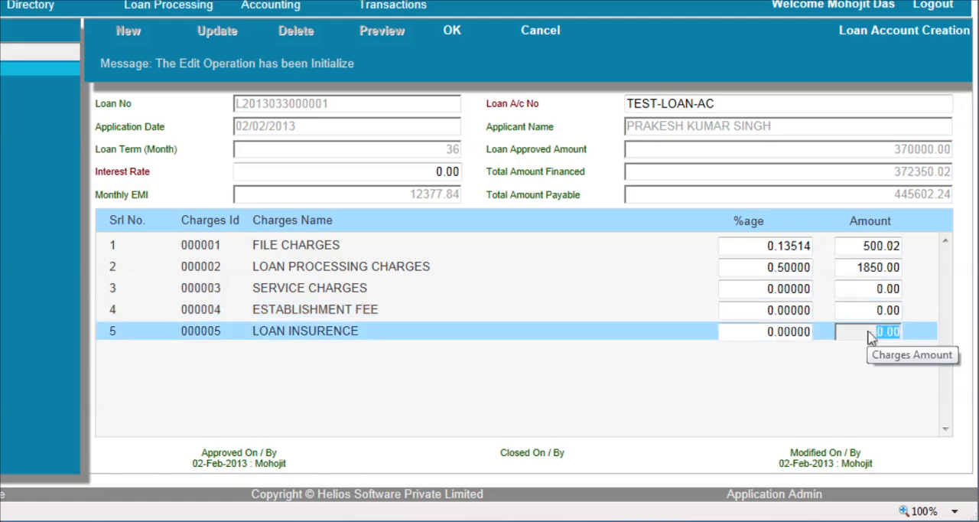
pyautogui.press('BackSpace')
pyautogui.write('2500')
pyautogui.press('Tab')
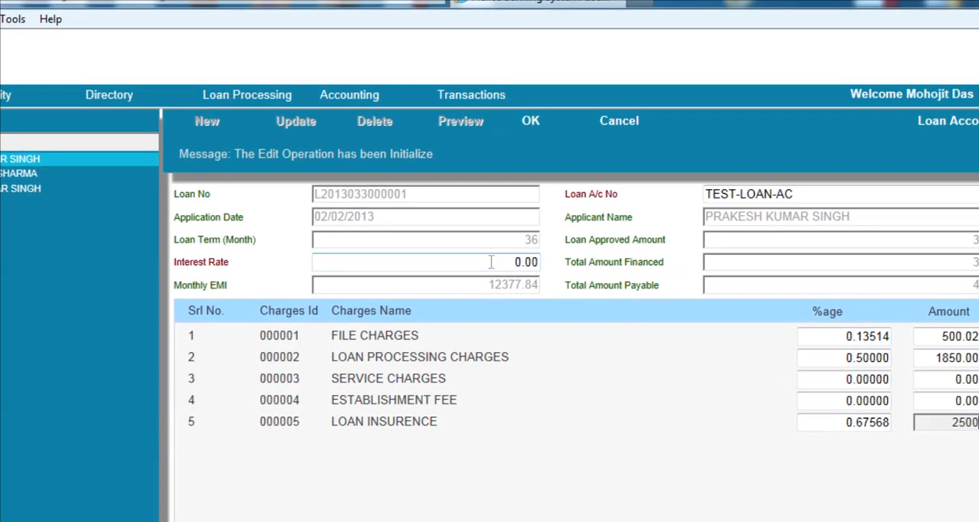
# Set the interest rate to 12.50 and save the loan account
pyautogui.click(420, 173)
pyautogui.press('BackSpace')
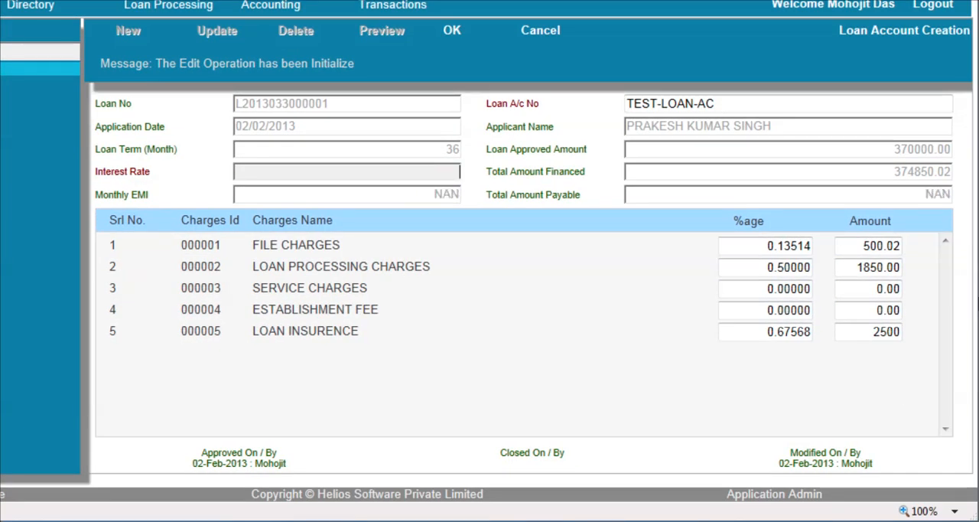
pyautogui.write('11.')
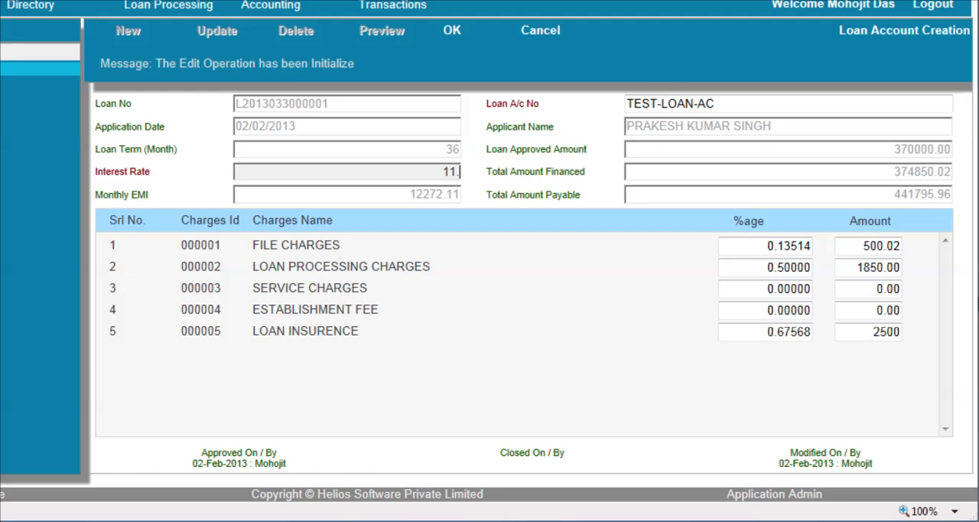
pyautogui.press('BackSpace')
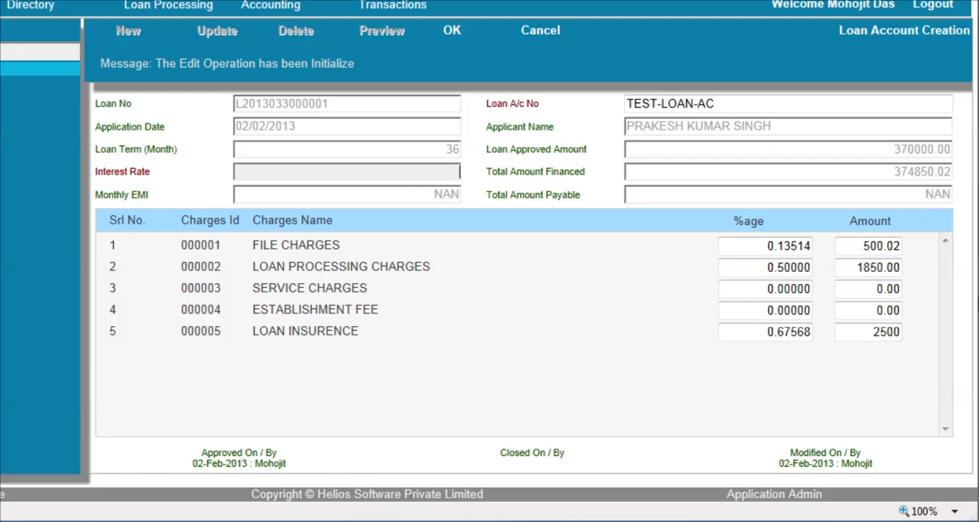
pyautogui.write('12.50')
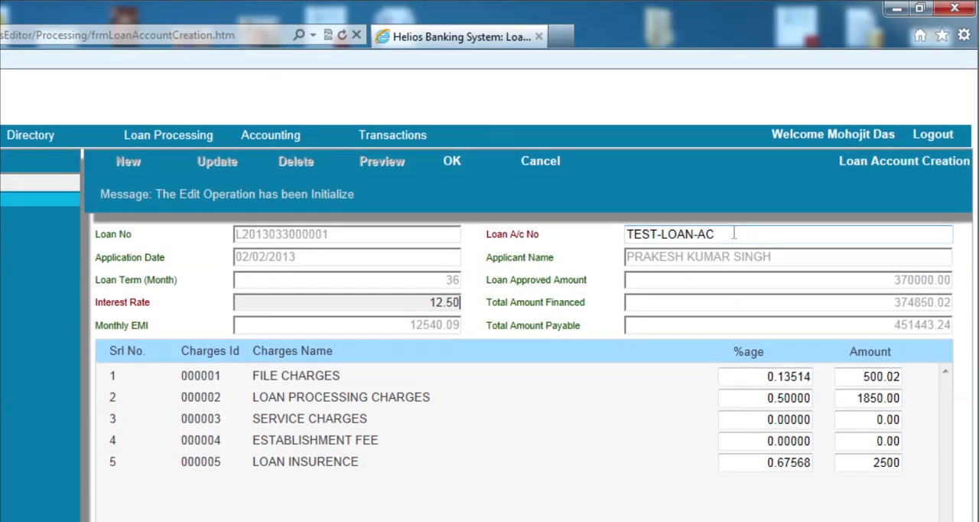
pyautogui.click(734, 233)
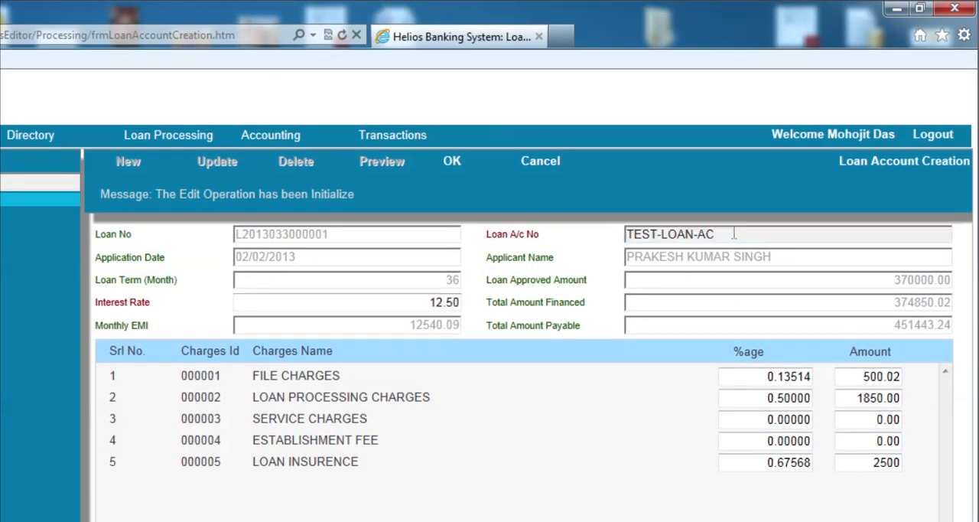
pyautogui.doubleClick(415, 301)
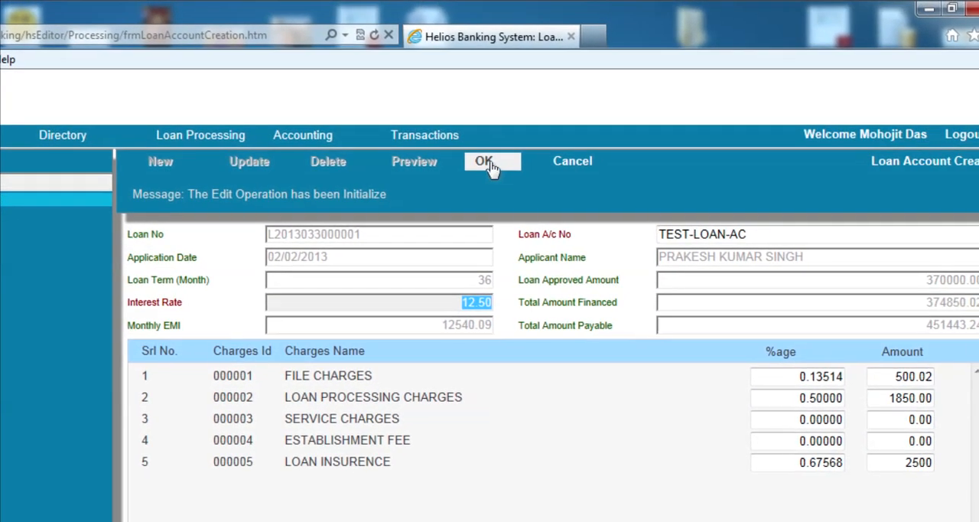
pyautogui.click(491, 166)
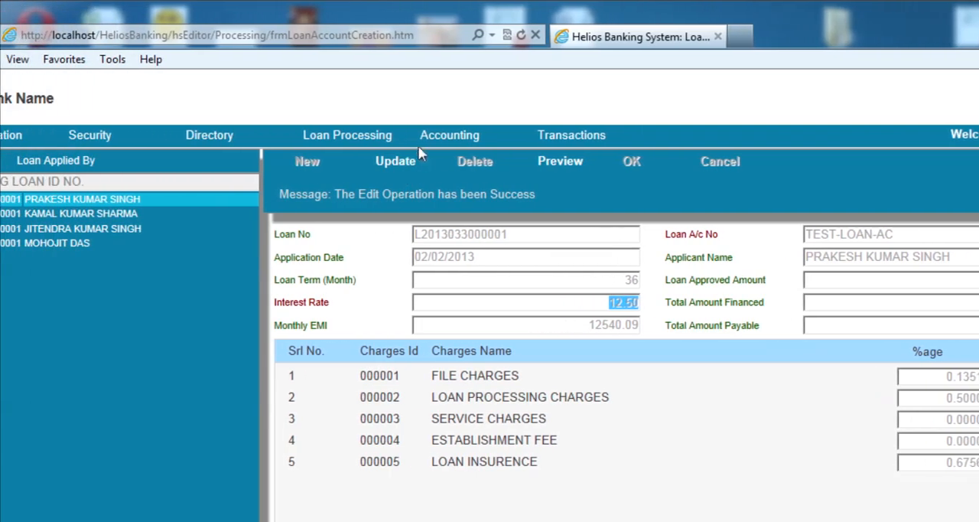
# Open the Repayment Schedule screen and make the newest loan's schedule editable
pyautogui.moveTo(213, 136)
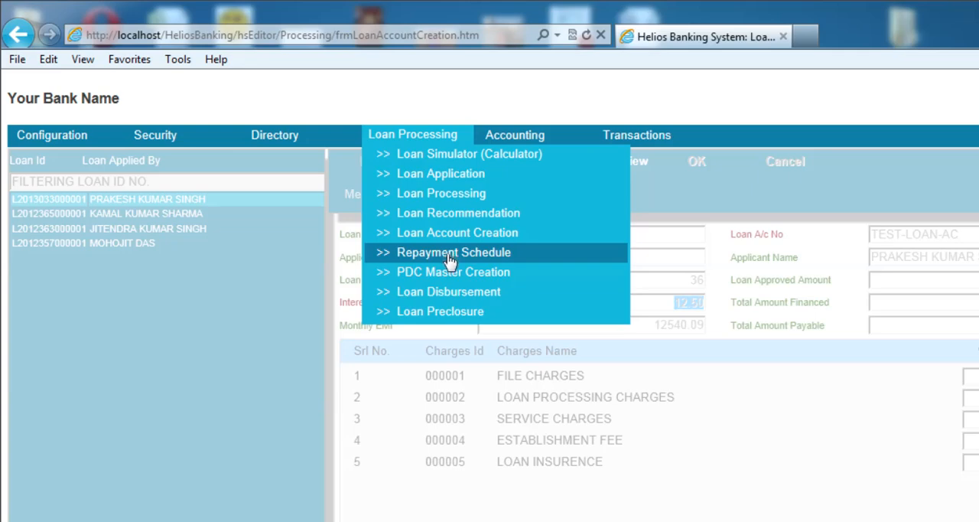
pyautogui.click(451, 261)
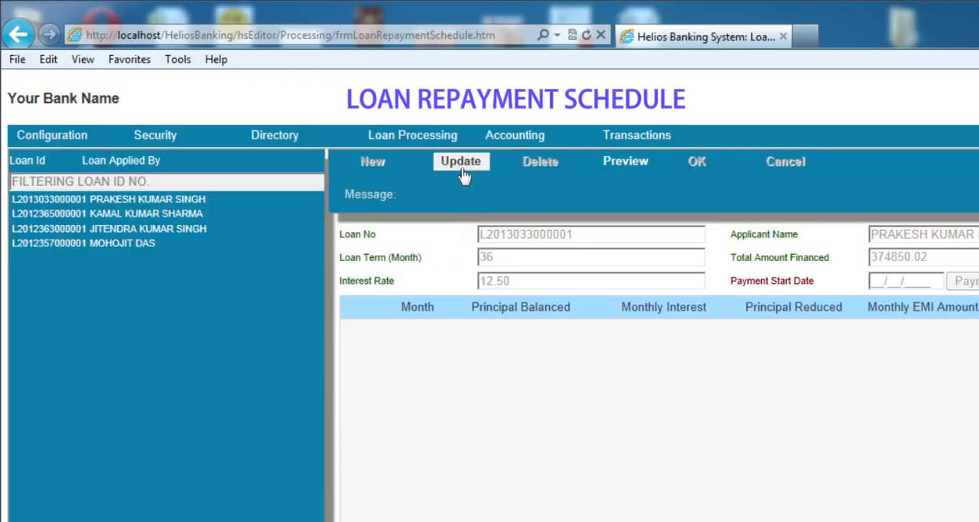
pyautogui.click(462, 165)
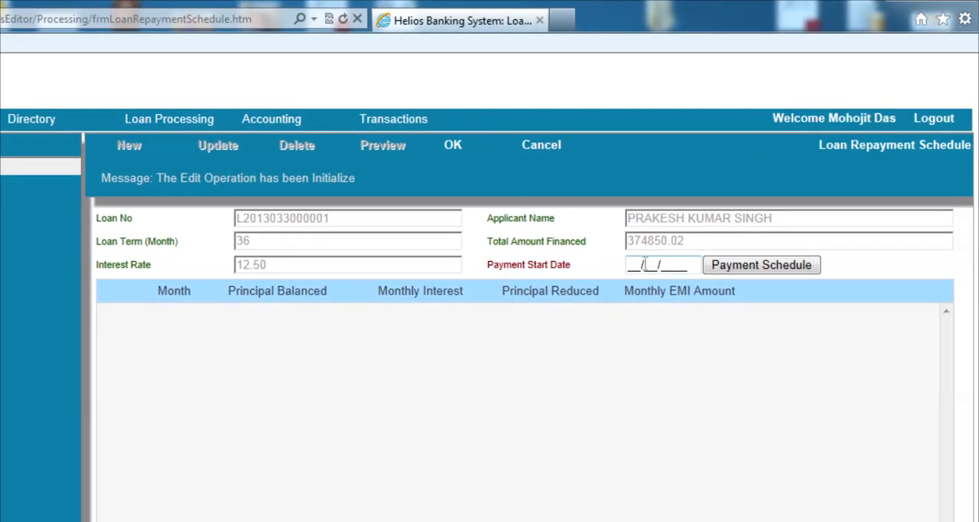
# Set the payment start date to 15/02/2013, generate the monthly payment schedule and look through its instalments
pyautogui.click(889, 280)
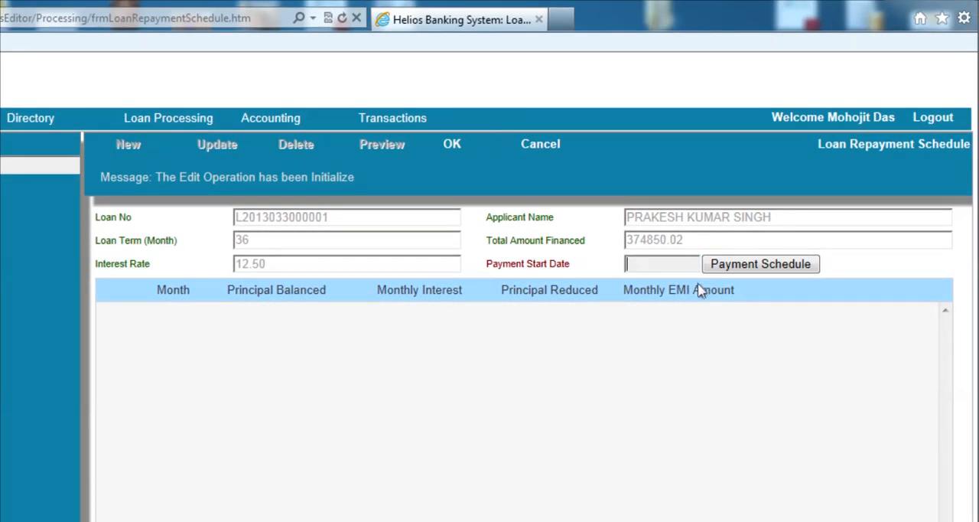
pyautogui.write('15/02/2013')
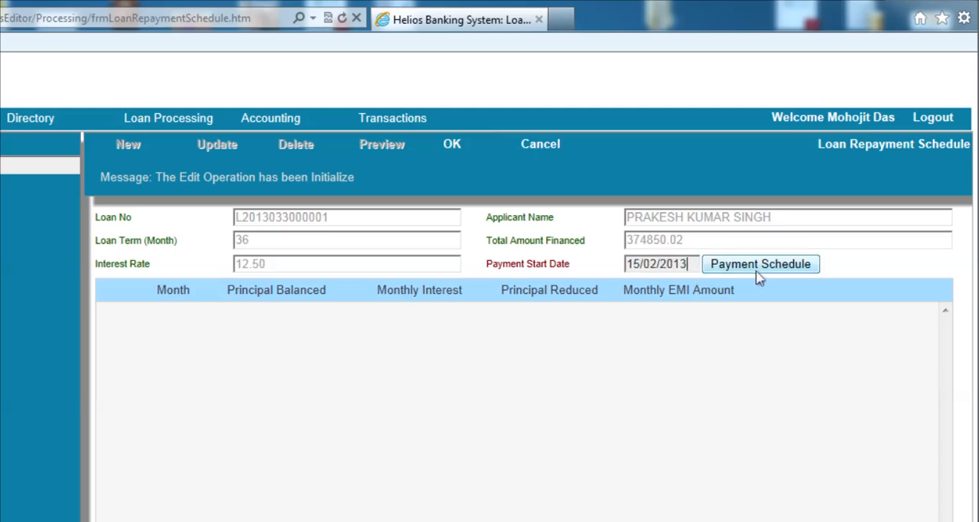
pyautogui.click(762, 267)
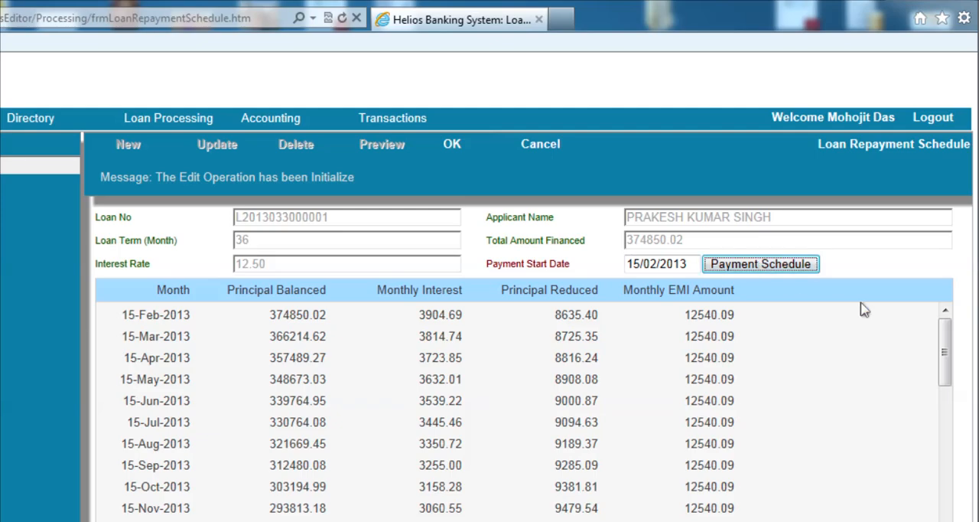
pyautogui.scroll(-2, 946, 312)
pyautogui.scroll(-4, 947, 266)
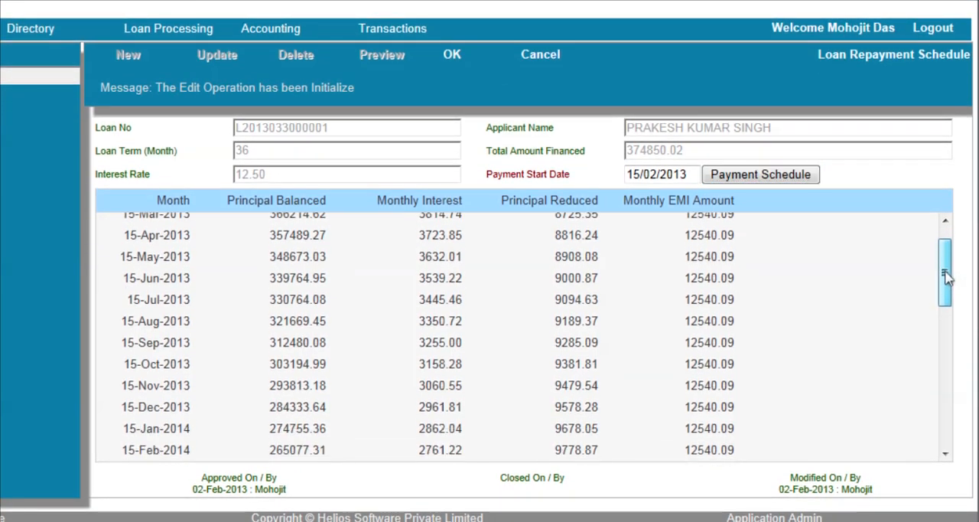
pyautogui.scroll(-6, 875, 373)
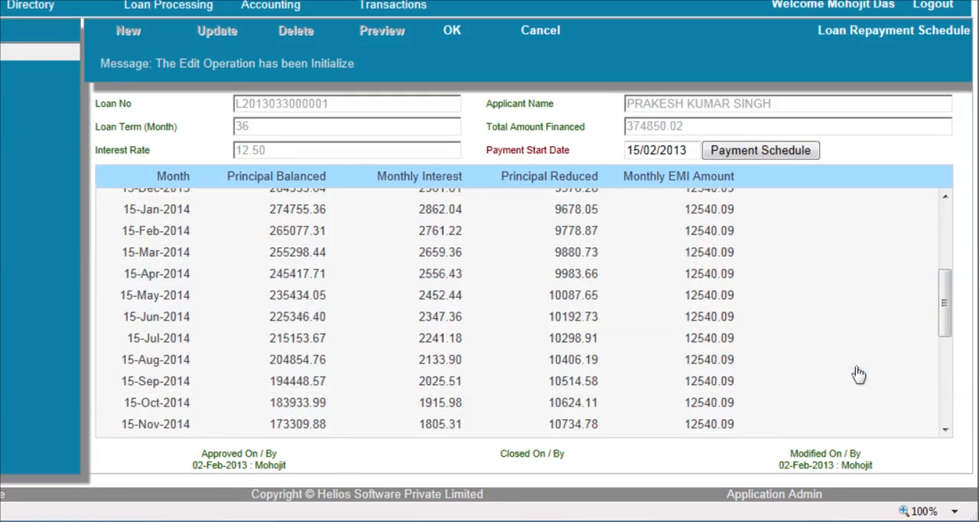
# Look through the remaining instalments of the generated payment schedule and save the repayment schedule
pyautogui.scroll(-2, 858, 374)
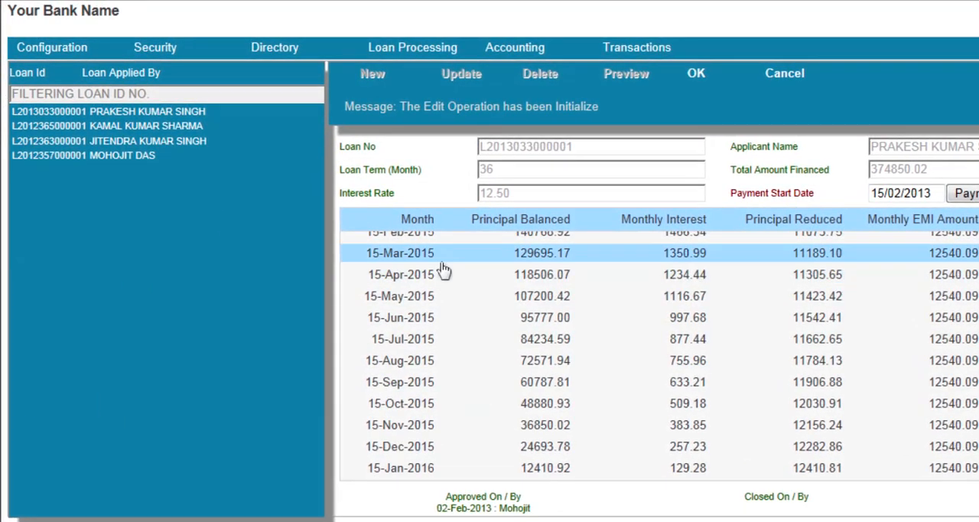
pyautogui.scroll(4, 401, 261)
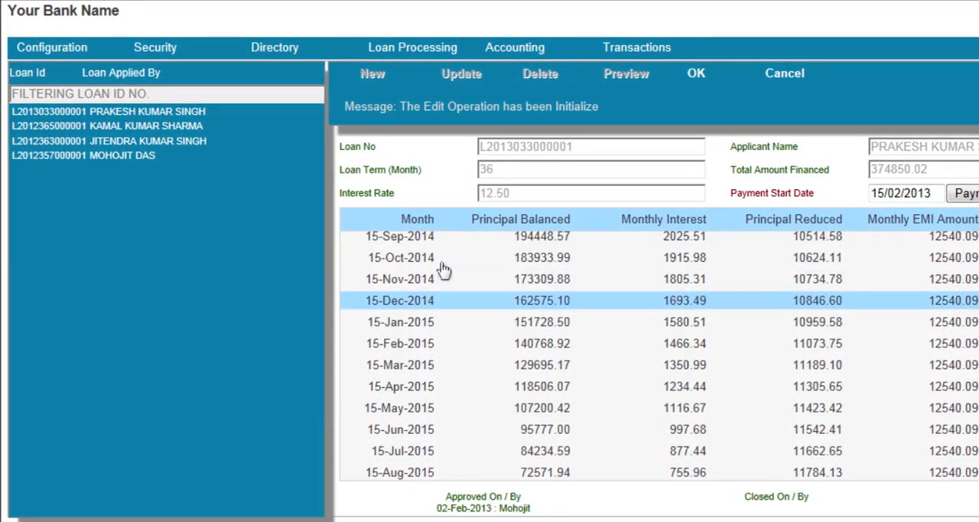
pyautogui.scroll(8, 444, 268)
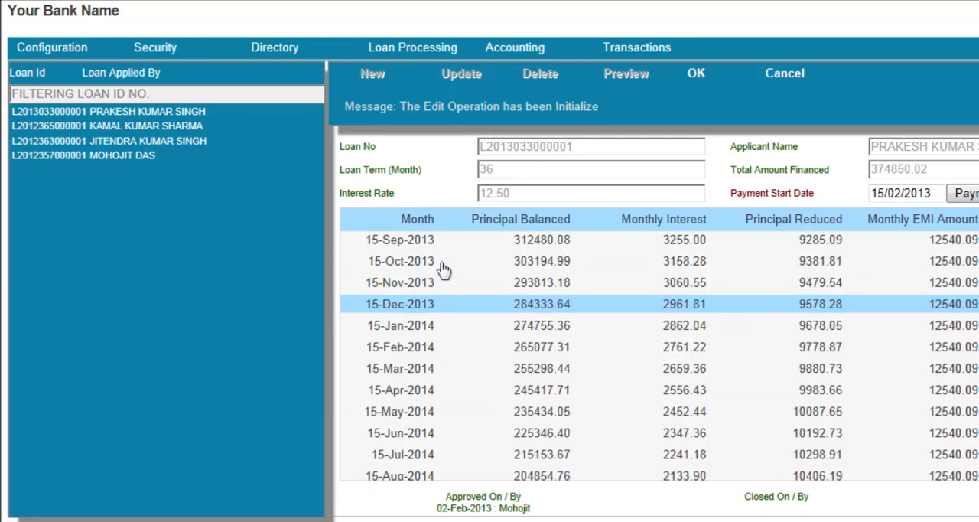
pyautogui.scroll(1, 440, 268)
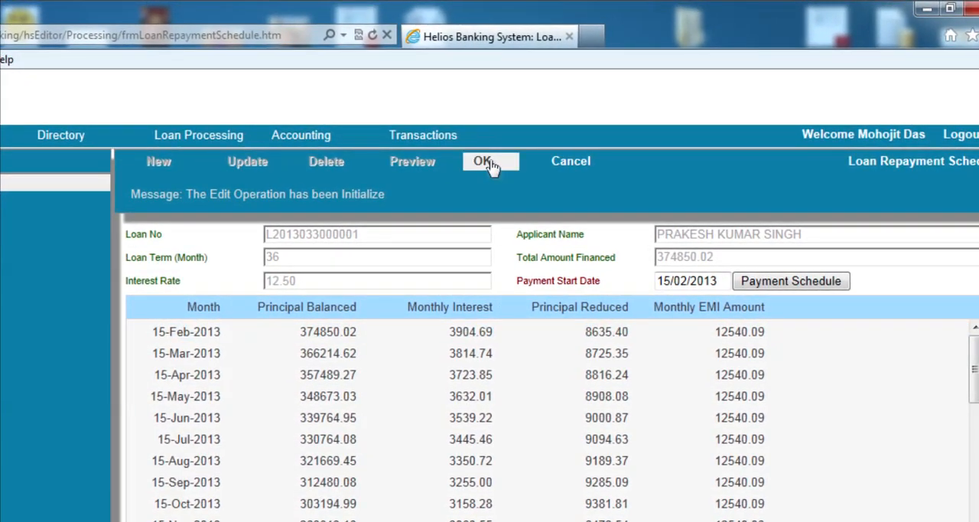
pyautogui.click(483, 161)
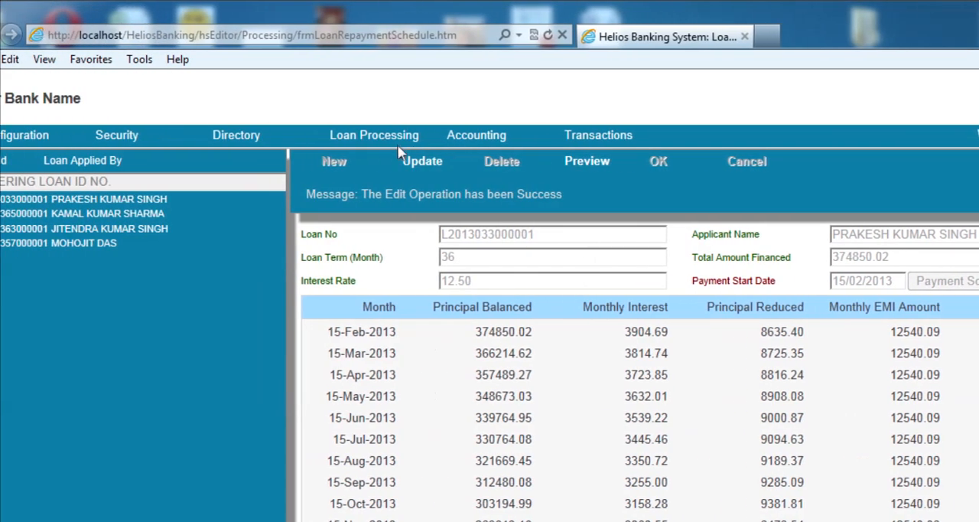
# Open the PDC Master Creation screen and make the newest loan's record editable
pyautogui.moveTo(199, 145)
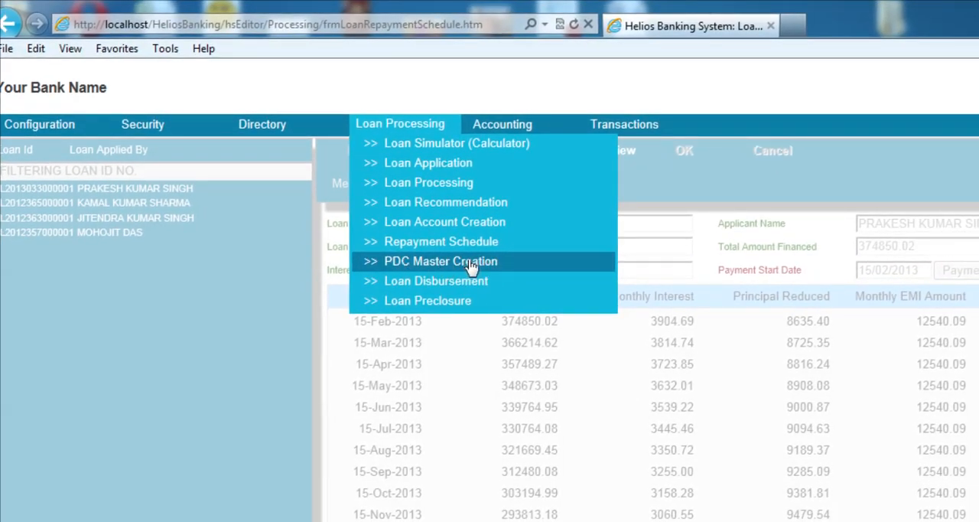
pyautogui.click(471, 264)
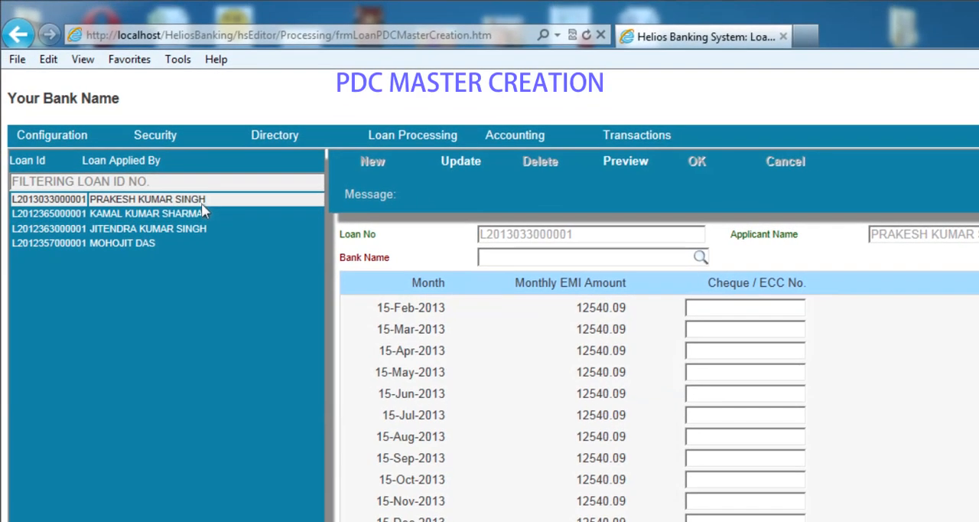
pyautogui.click(201, 202)
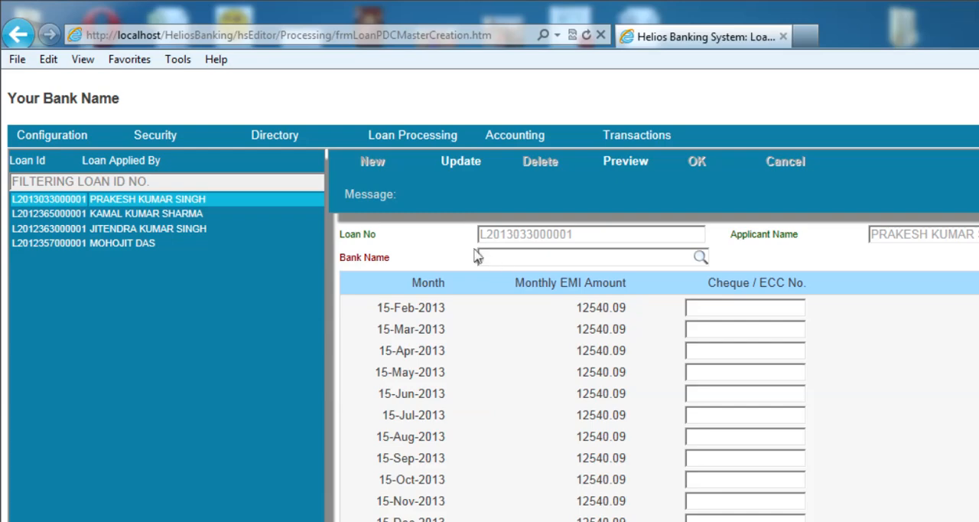
pyautogui.click(460, 161)
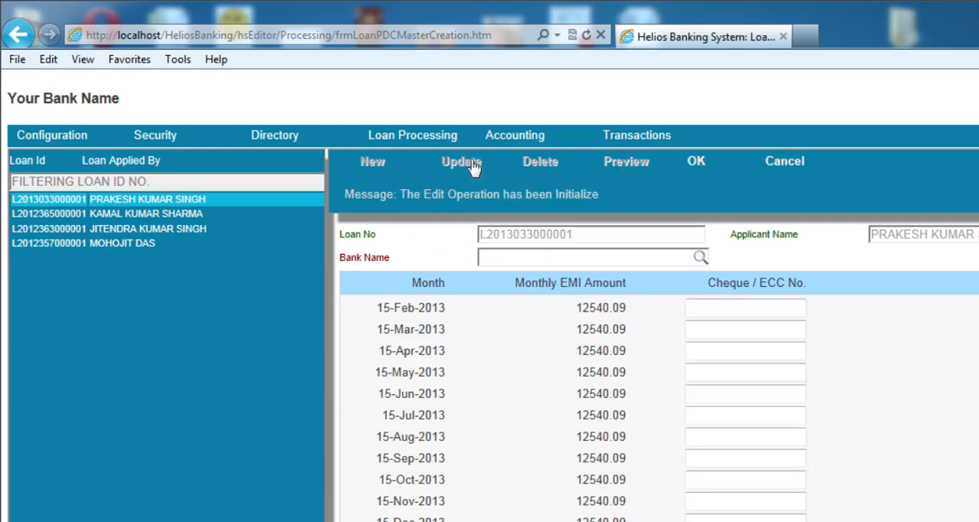
# Set the PDC record's bank name to PUNJAB NATIONAL BANK
pyautogui.click(520, 258)
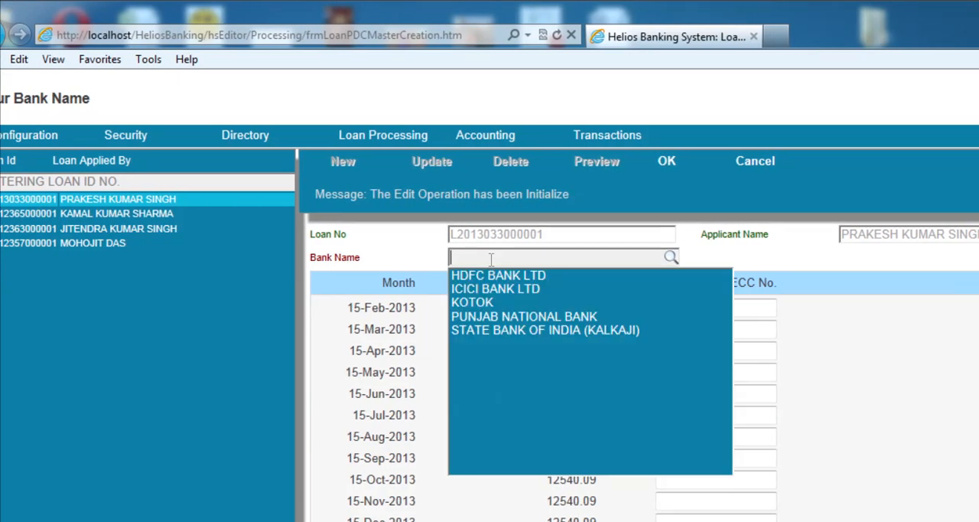
pyautogui.click(499, 318)
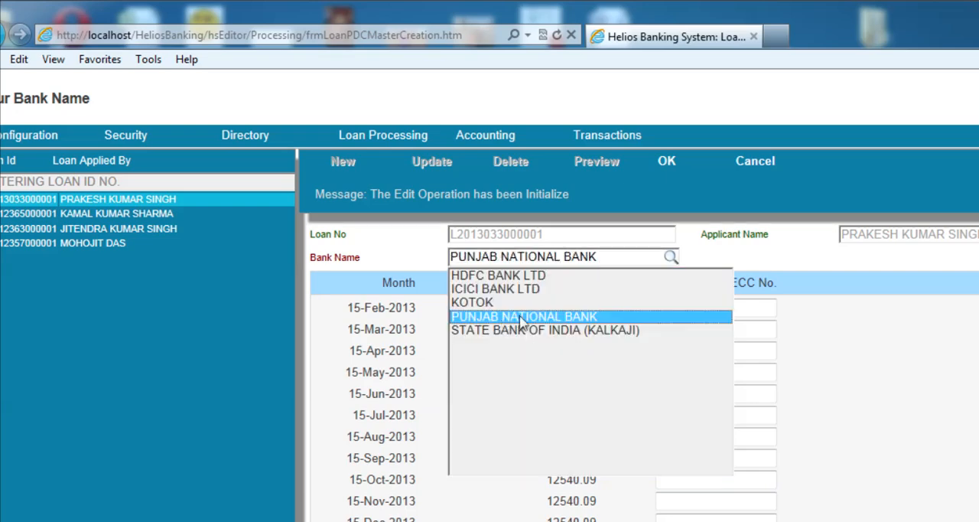
pyautogui.click(521, 321)
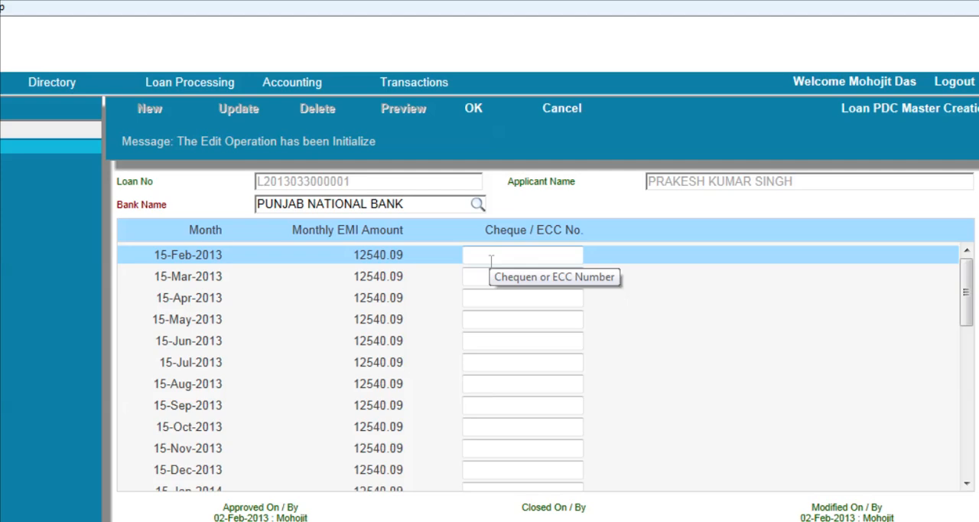
# Enter the cheque/ECC numbers ECC NO1 for 15-Feb-2013 and ECC NO2 for 15-Mar-2013
pyautogui.click(492, 260)
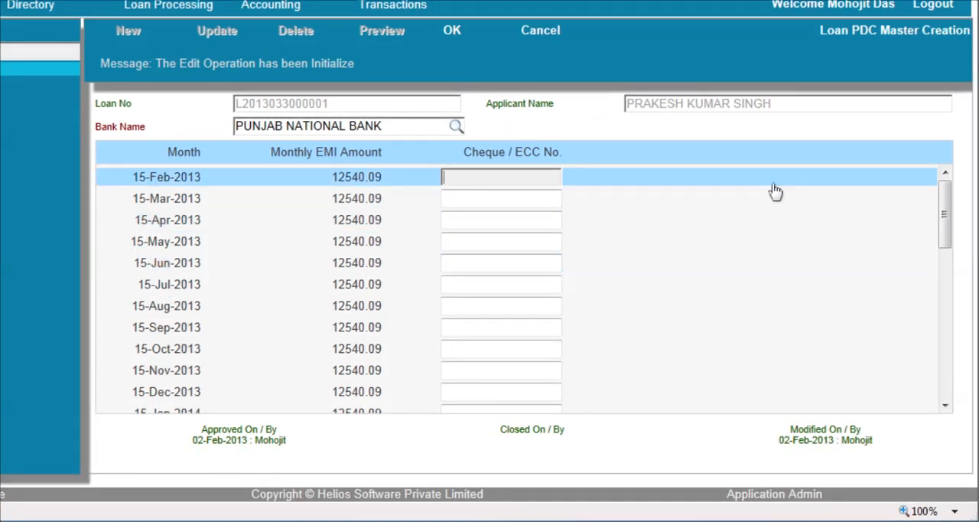
pyautogui.write('ECC NO1')
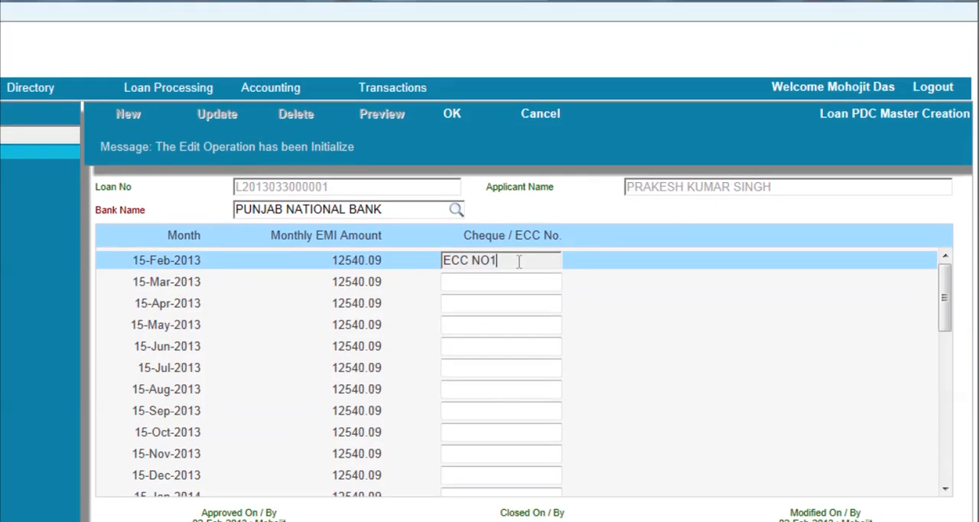
pyautogui.moveTo(519, 262); pyautogui.dragTo(444, 261)
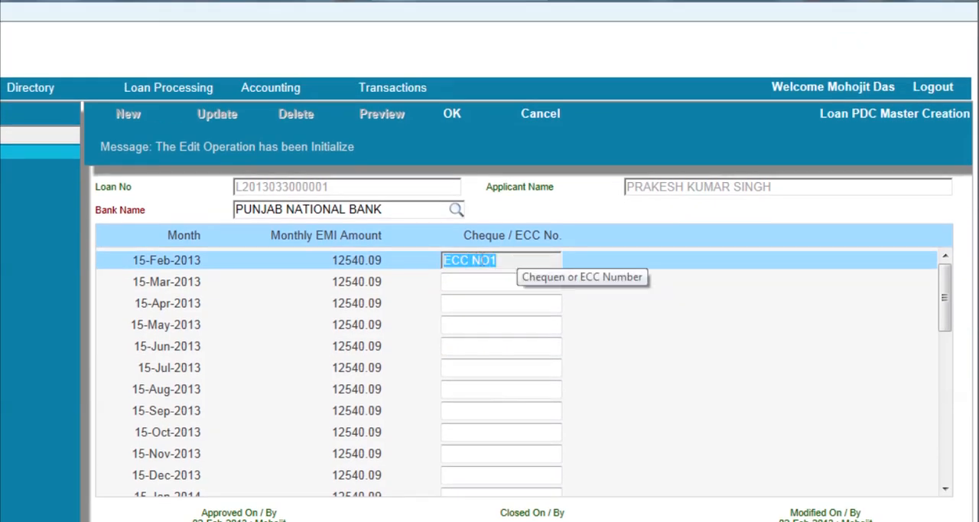
pyautogui.click(505, 285)
pyautogui.write('ECC')
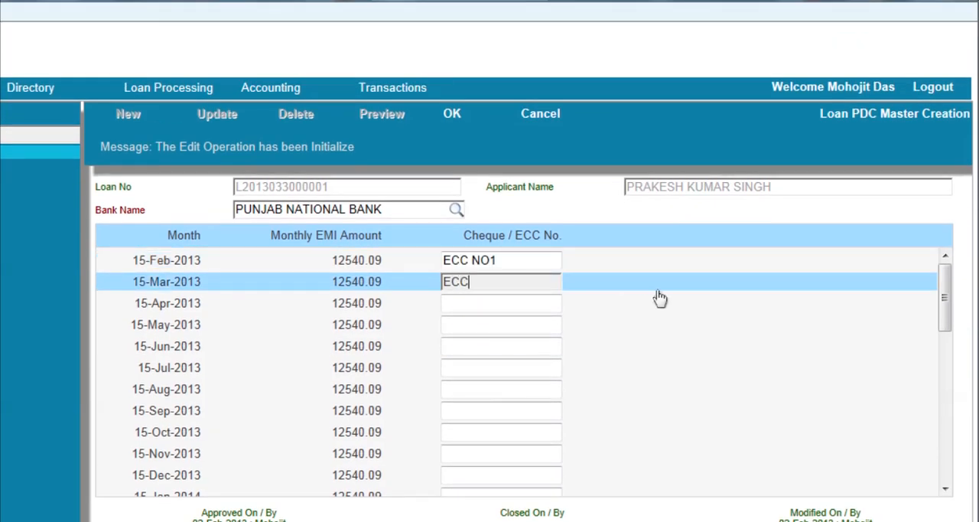
pyautogui.write(' NO2')
# Enter ECC NO3 as the cheque/ECC number for the 15-Apr-2013 instalment
pyautogui.click(544, 304)
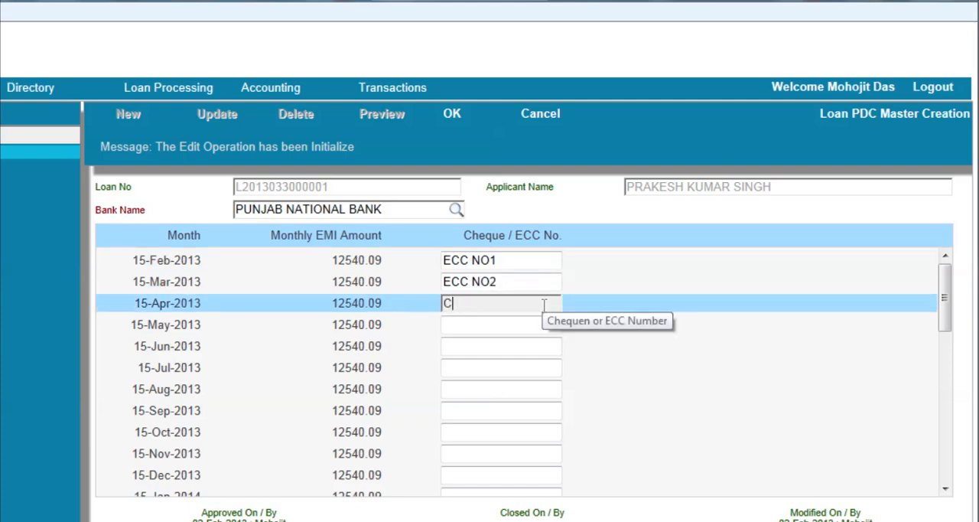
pyautogui.write('CHEQ')
pyautogui.press('BackSpace')
pyautogui.press('BackSpace')
pyautogui.press('BackSpace')
pyautogui.press('BackSpace')
pyautogui.write('ECC NO')
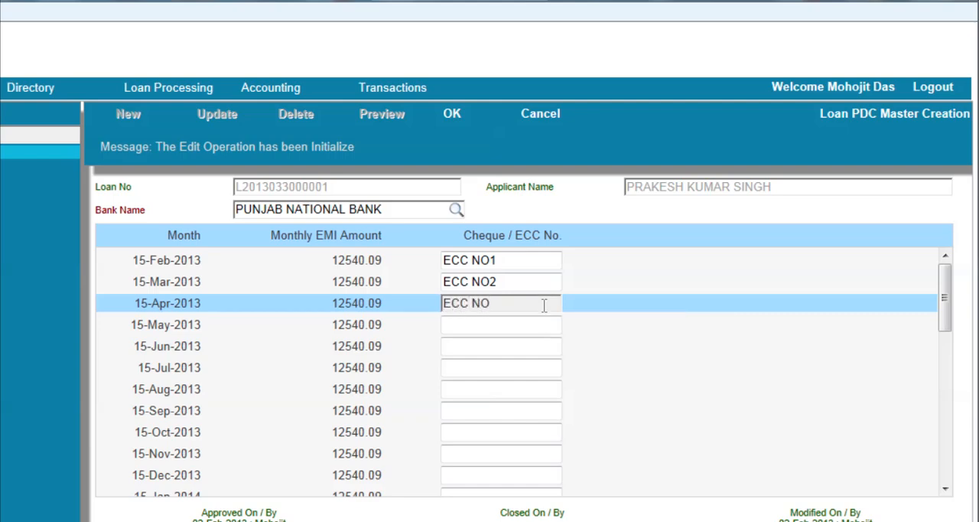
pyautogui.write('3')
# Enter ECC NO4, ECC NO5 and ECC NO6 for the May, June and July 2013 instalments
pyautogui.click(536, 322)
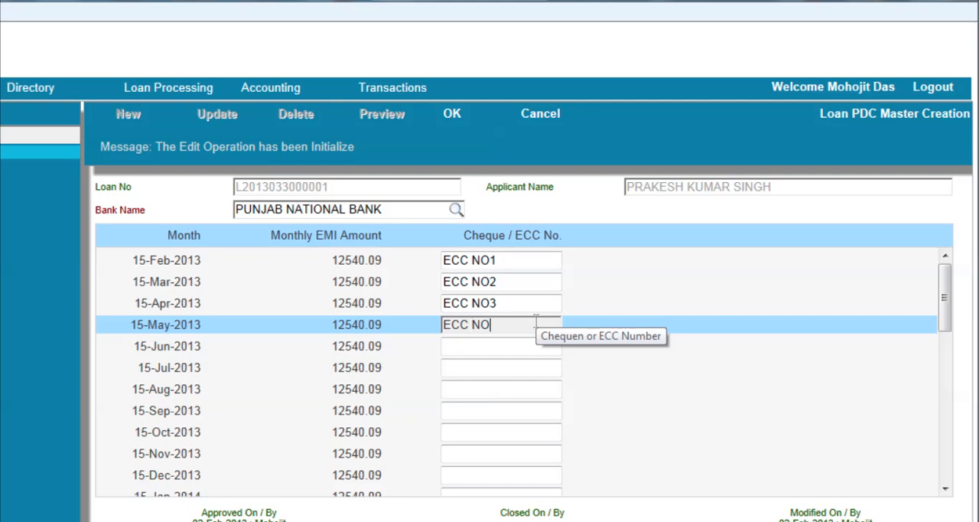
pyautogui.click(494, 346)
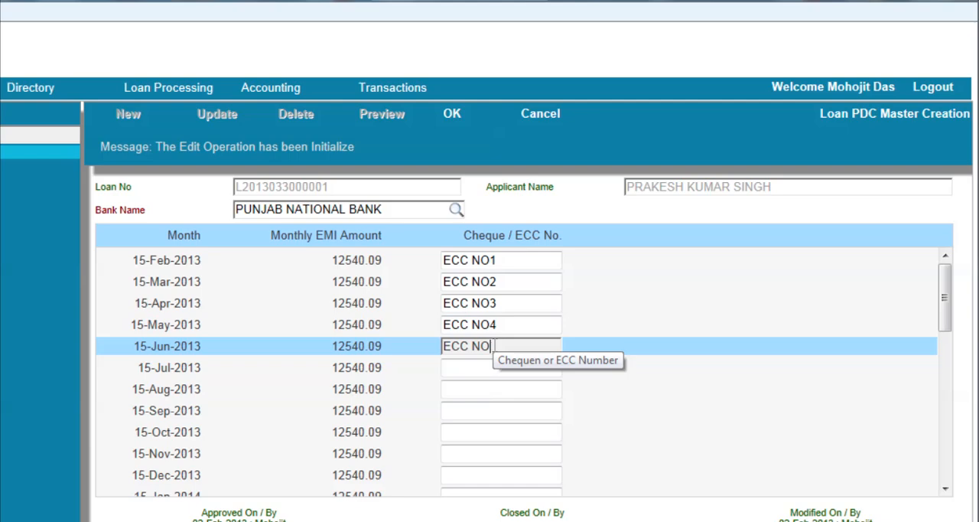
pyautogui.write('ECC NO5')
pyautogui.press('Tab')
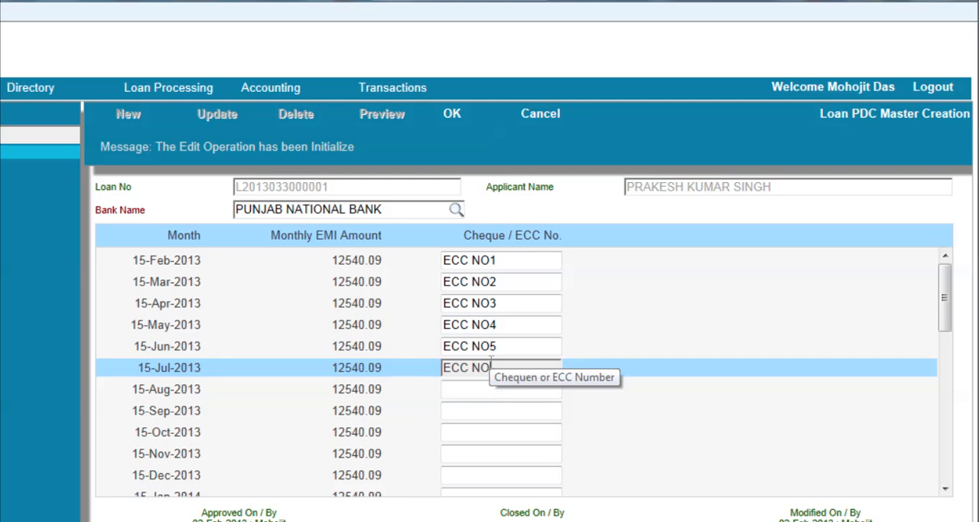
pyautogui.write('ECC NO6')
pyautogui.press('Tab')
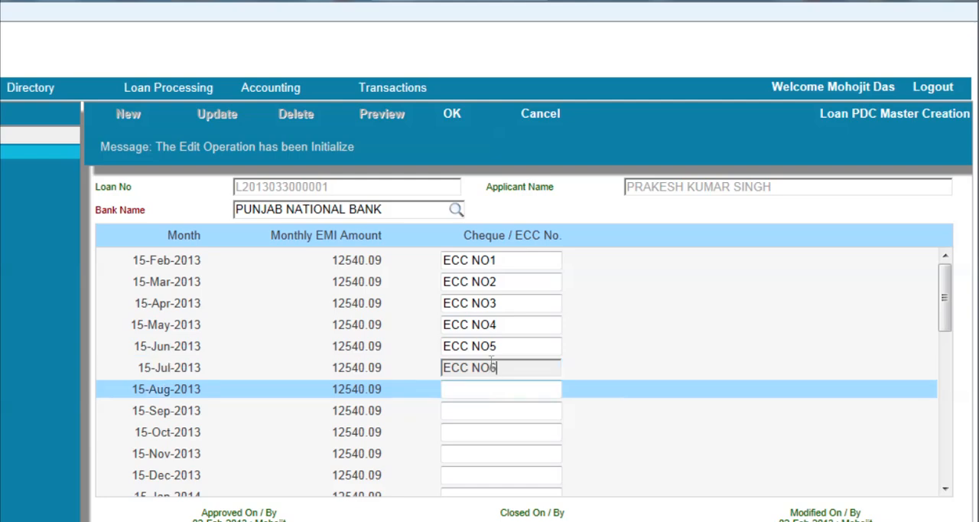
# Enter ECC NO7, ECC NO8 and ECC NO9 for the August, September and October 2013 instalments
pyautogui.write('ECC NO7')
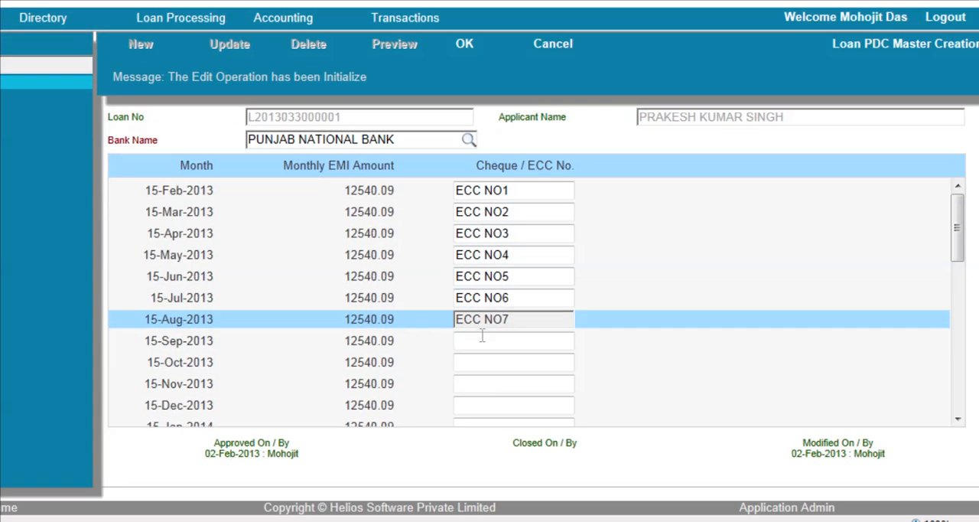
pyautogui.press('Tab')
pyautogui.write('ECC')
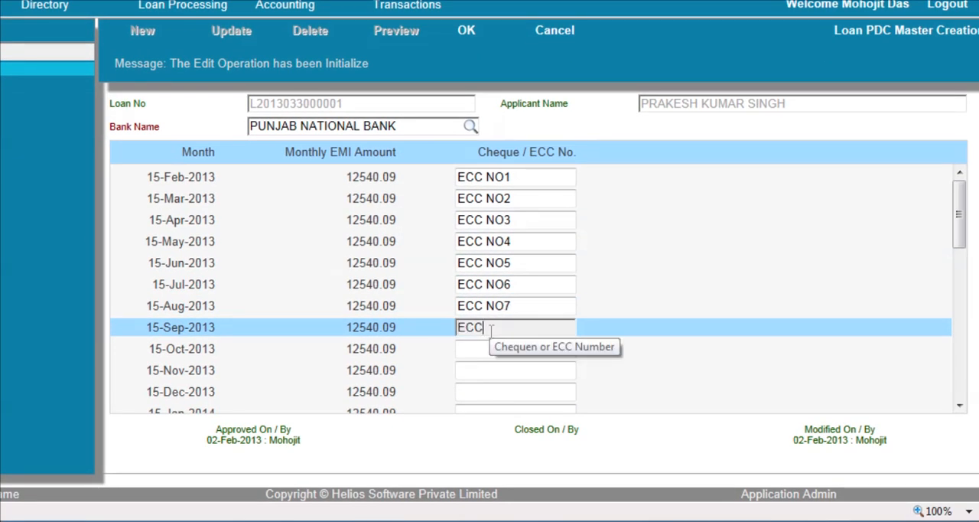
pyautogui.write(' NO8')
pyautogui.click(488, 342)
pyautogui.click(490, 350)
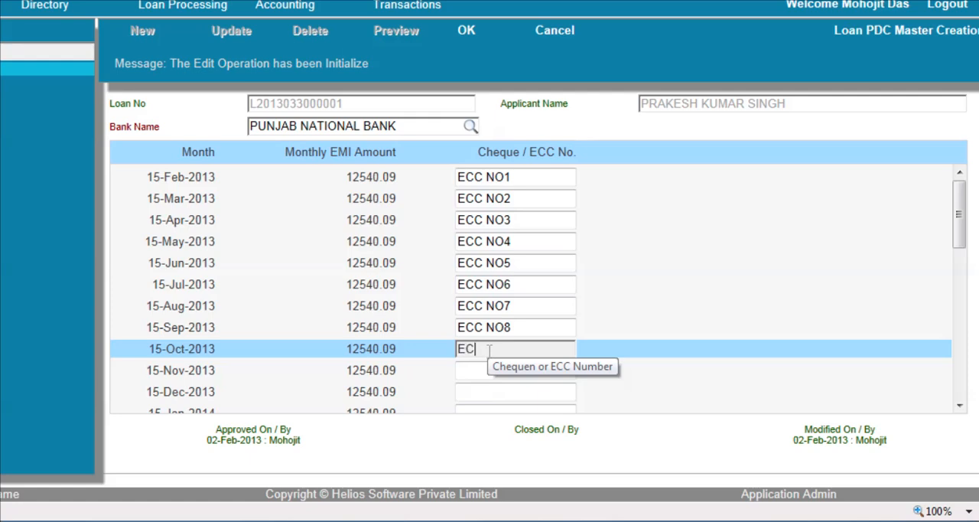
pyautogui.write('ECC NO9')
pyautogui.click(487, 367)
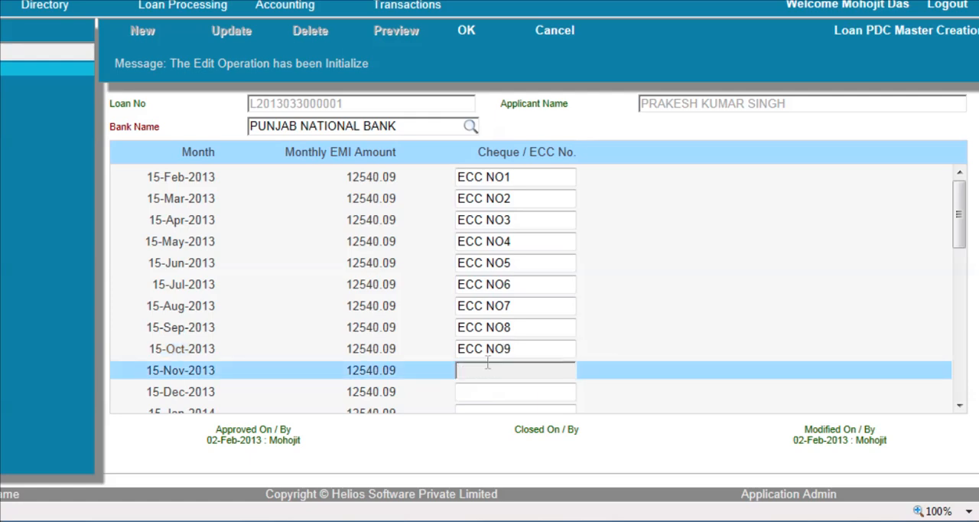
# Look over the cheque/ECC entries for all instalments and save the PDC master record
pyautogui.scroll(-5, 488, 364)
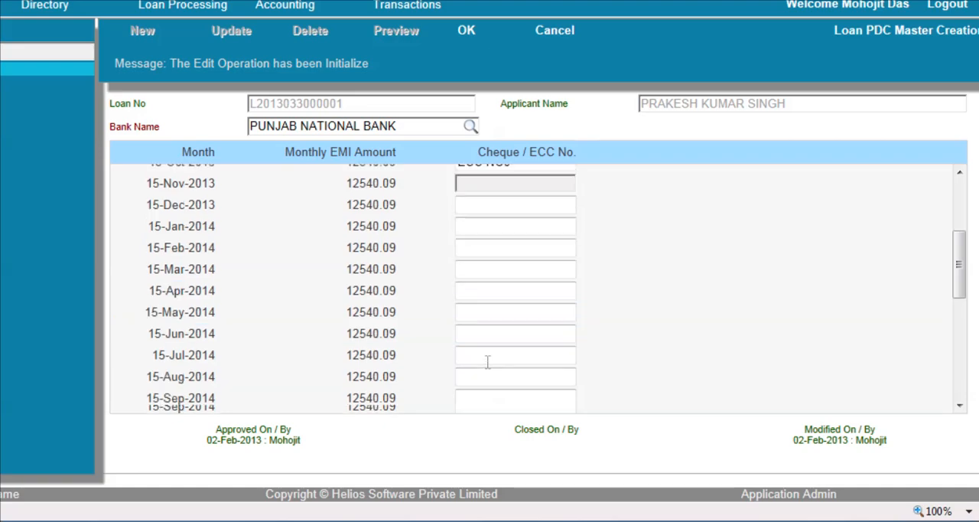
pyautogui.scroll(-3, 487, 362)
pyautogui.scroll(6, 488, 362)
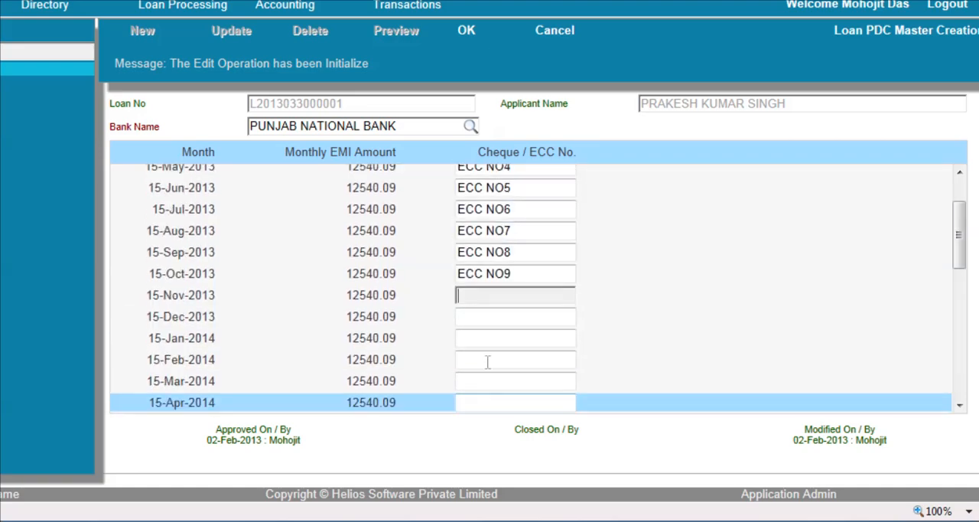
pyautogui.scroll(2, 487, 362)
pyautogui.click(513, 176)
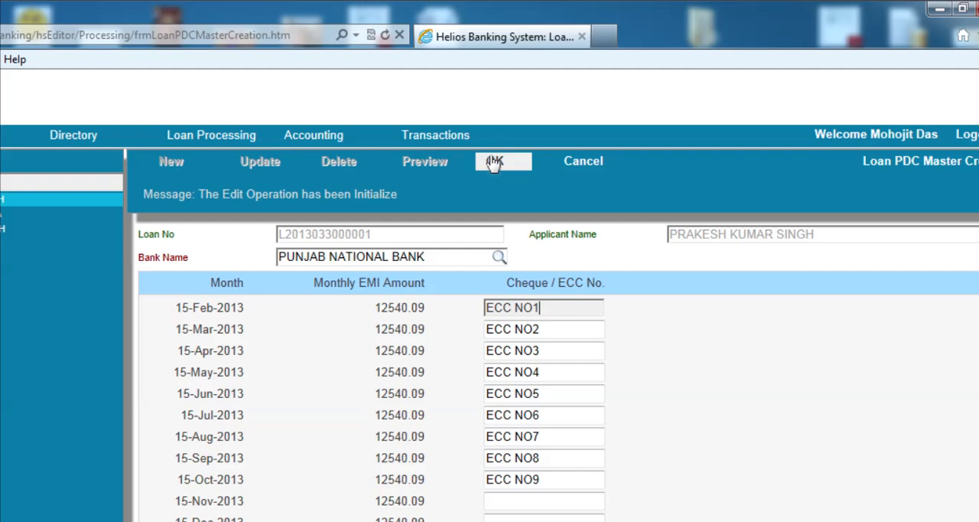
pyautogui.click(494, 162)
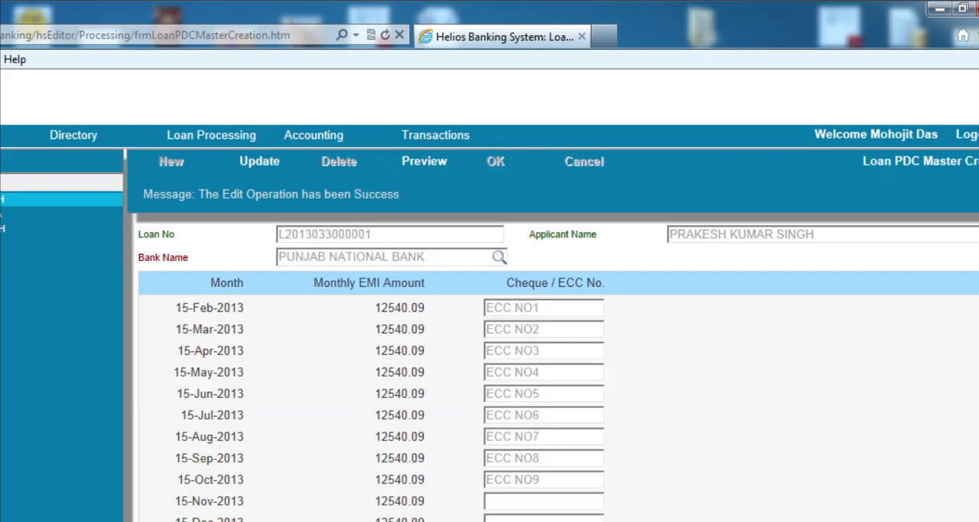
# Open the Loan Disbursement screen under loan processing
pyautogui.click(302, 135)
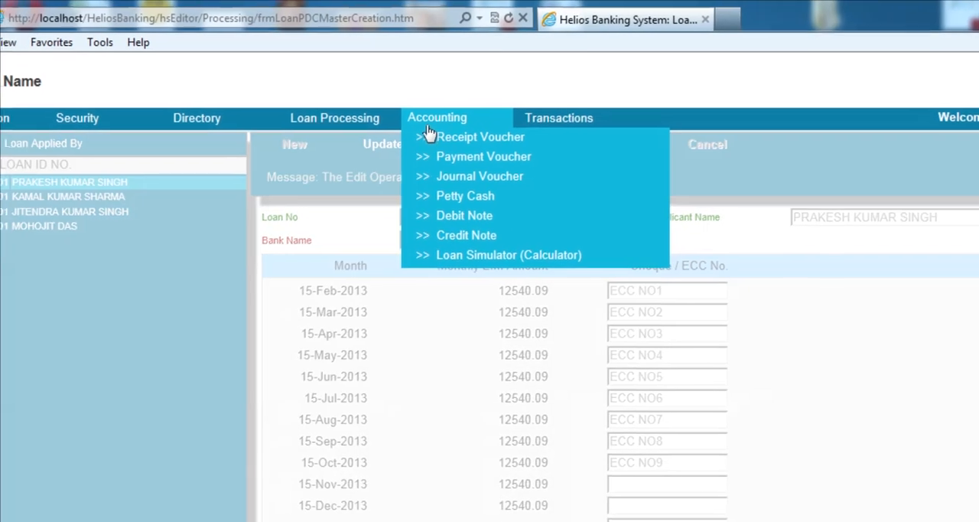
pyautogui.moveTo(343, 123)
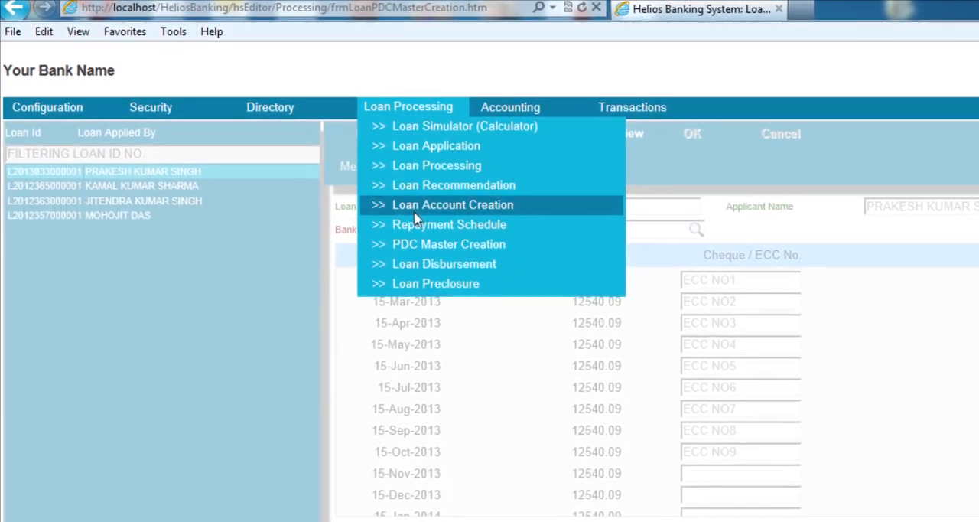
pyautogui.click(420, 264)
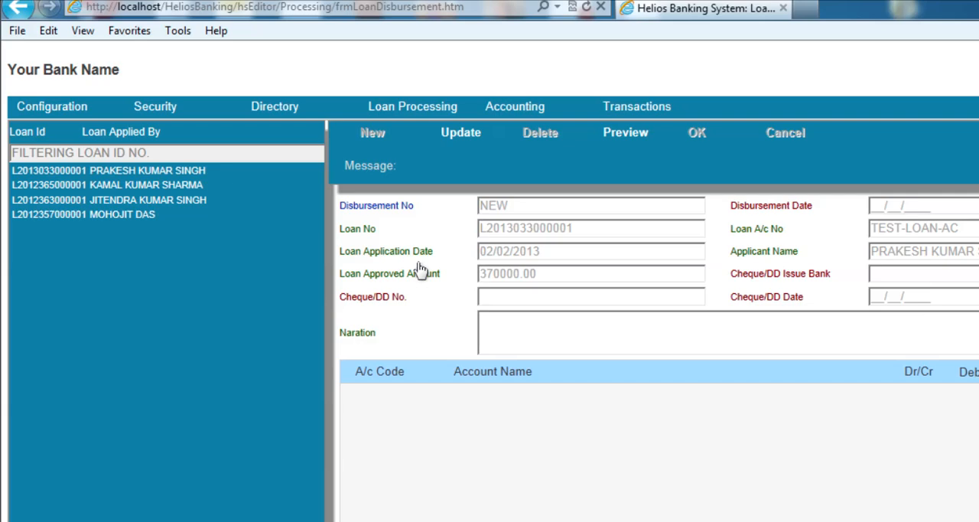
pyautogui.moveTo(422, 104)
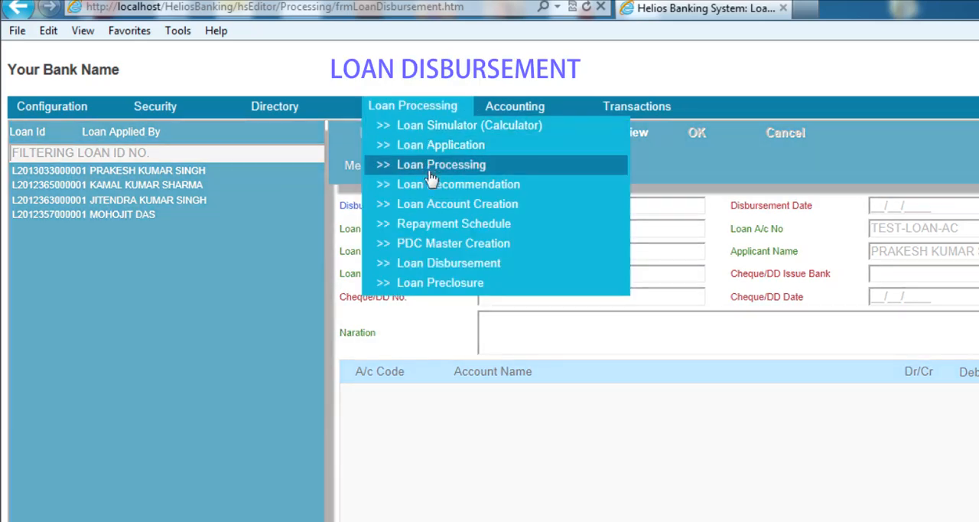
pyautogui.click(429, 264)
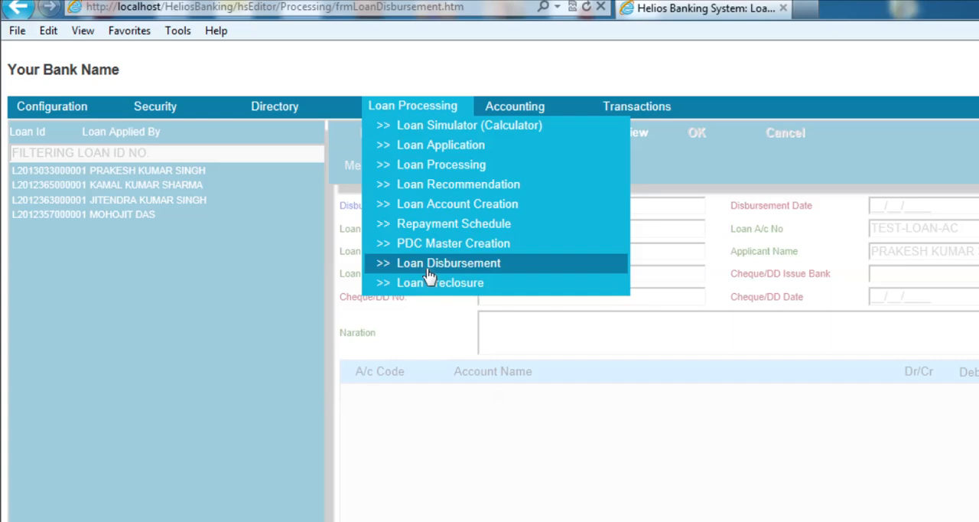
pyautogui.click(429, 267)
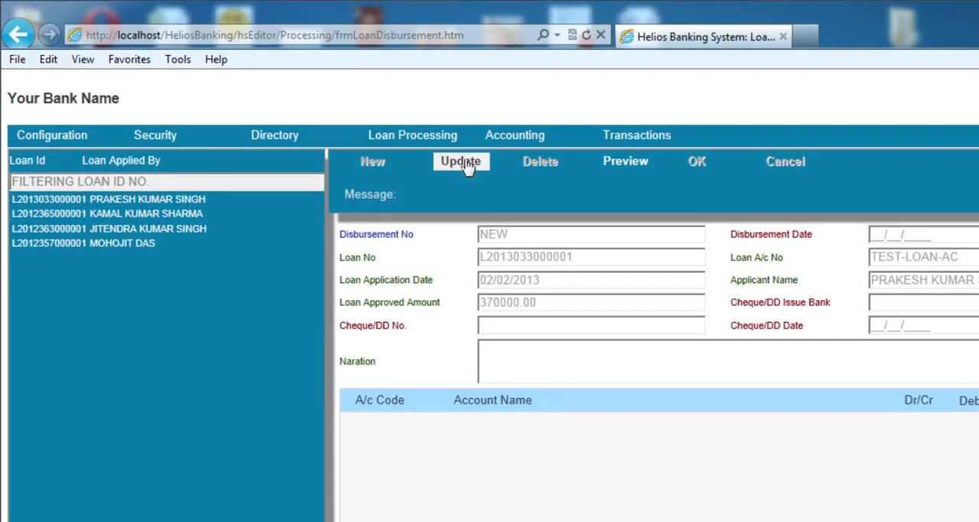
# Edit the first listed loan's disbursement, setting the disbursement date to 02/02/2013 and the Cheque/DD issue bank to PUNJAB NATIONAL BANK
pyautogui.click(211, 199)
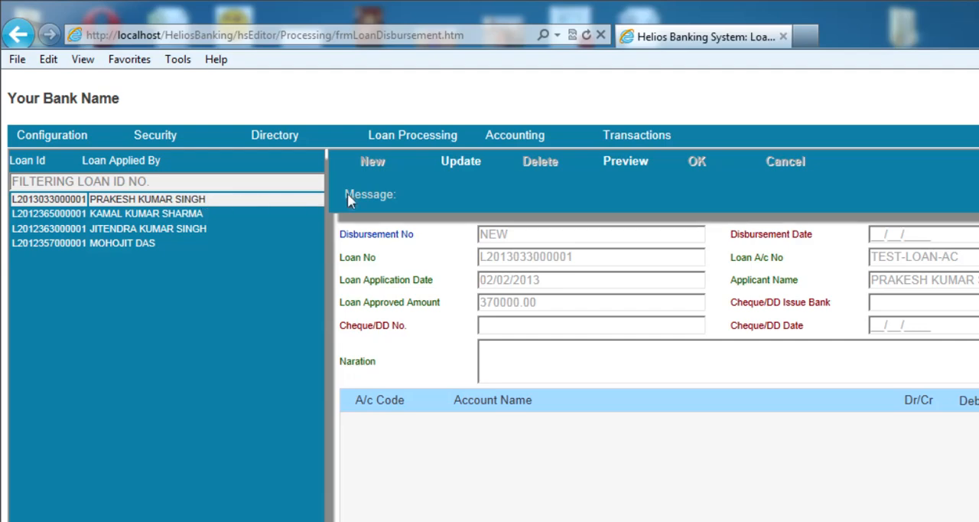
pyautogui.click(459, 167)
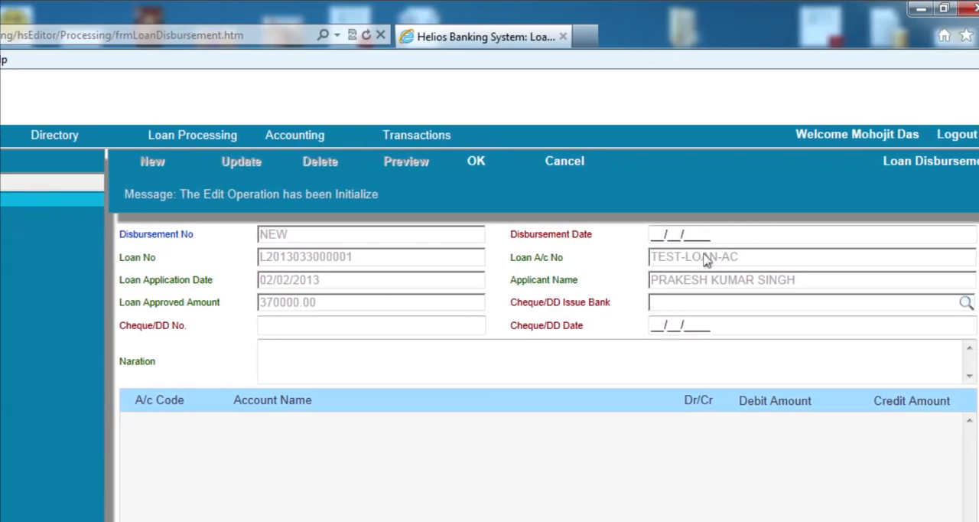
pyautogui.click(744, 237)
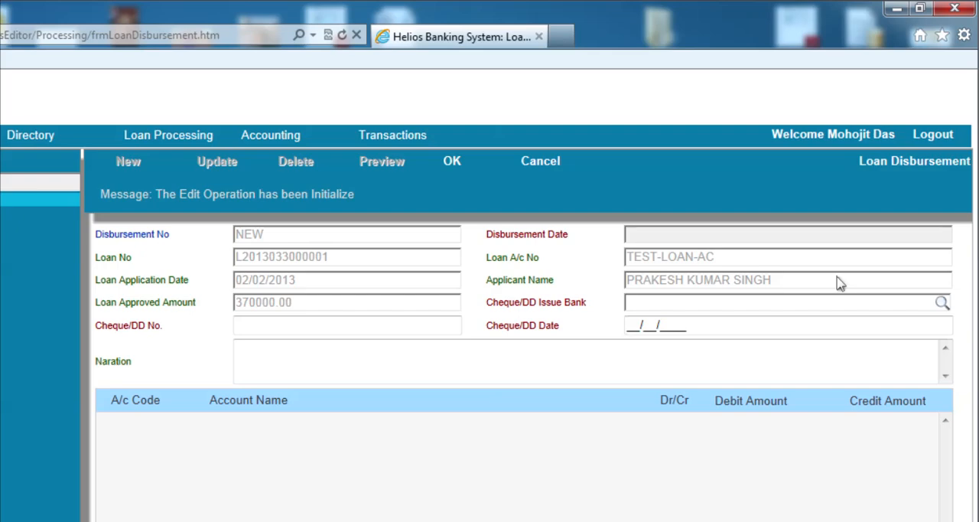
pyautogui.write('02/02/2013')
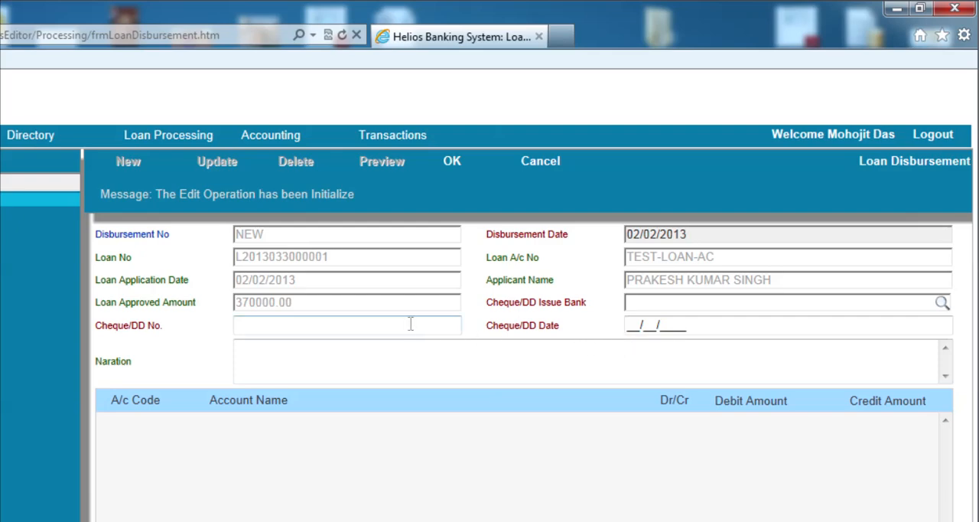
pyautogui.click(669, 303)
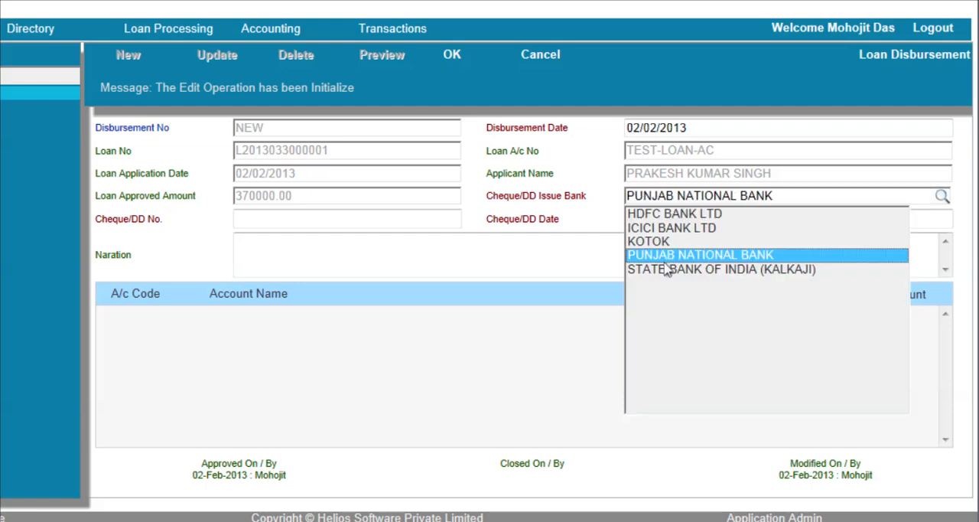
pyautogui.click(664, 259)
# Enter the Cheque/DD number and set the Cheque/DD date to 02/02/2013
pyautogui.click(392, 227)
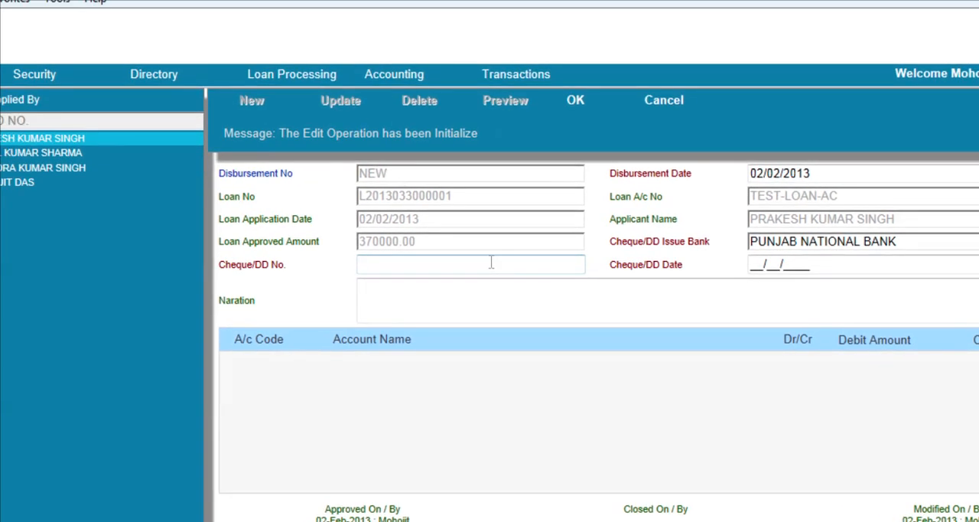
pyautogui.click(479, 259)
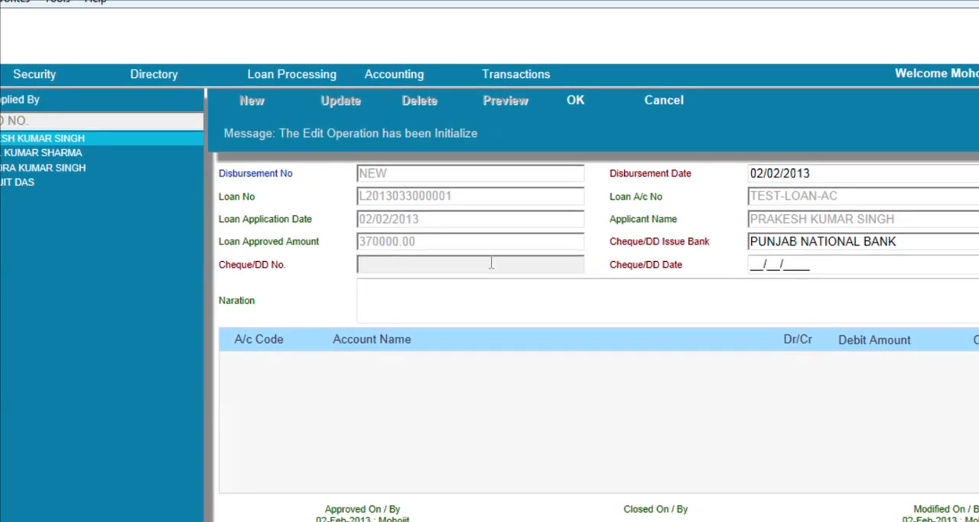
pyautogui.write('123456789')
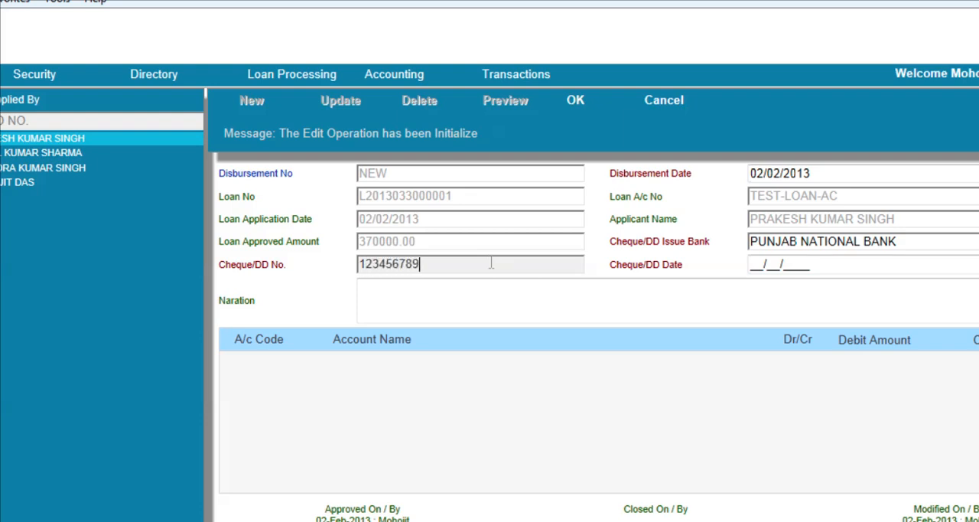
pyautogui.write('011')
pyautogui.click(679, 261)
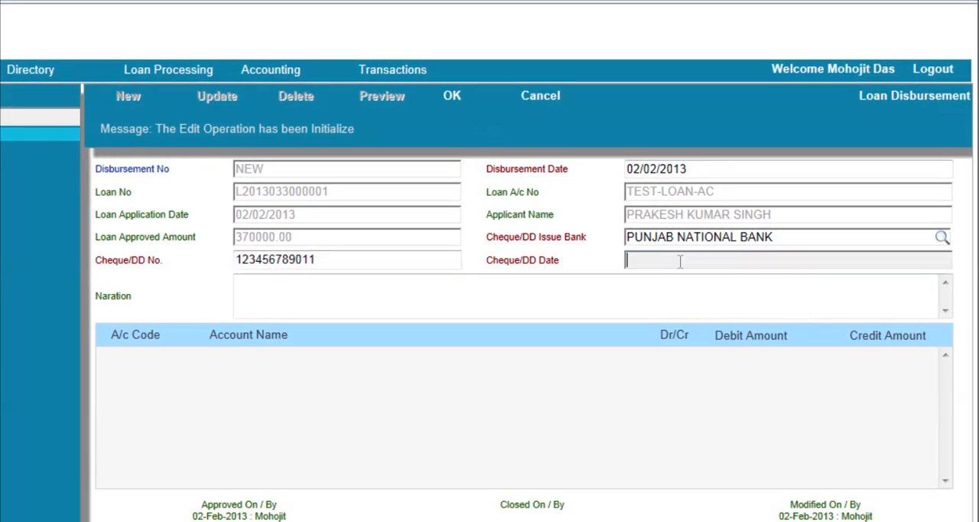
pyautogui.write('02/02/2013')
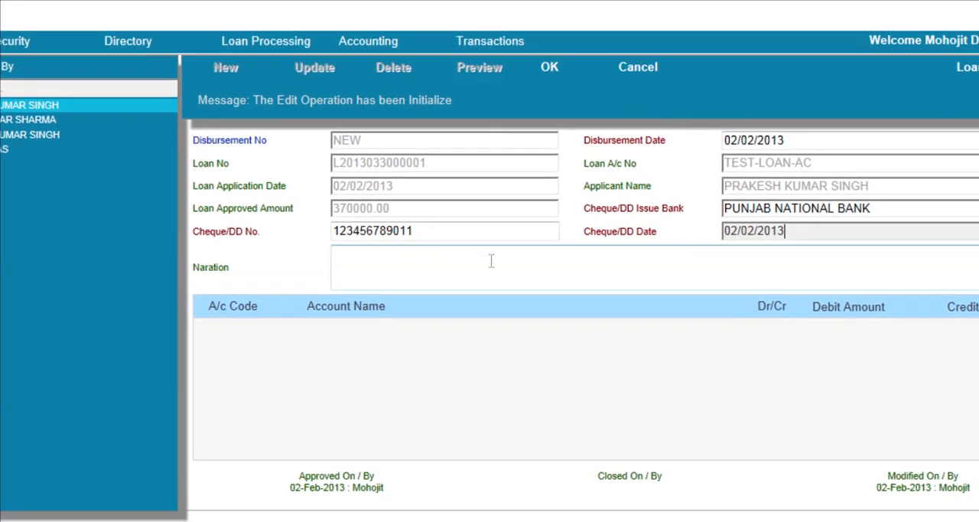
# Enter the narration "LOAN SENCTIONED AND DISBURSED TO CUSTOMER" and save the disbursement
pyautogui.click(394, 292)
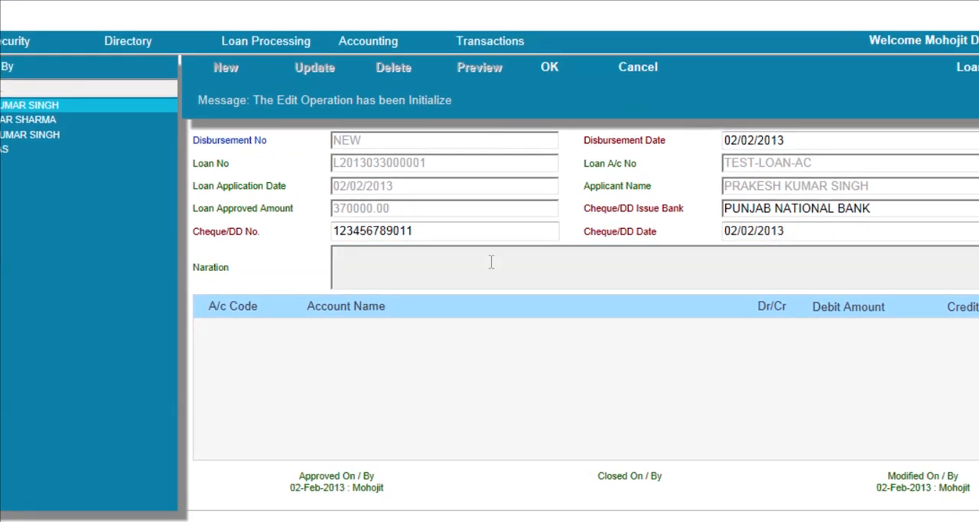
pyautogui.write('LOAN SENCTI')
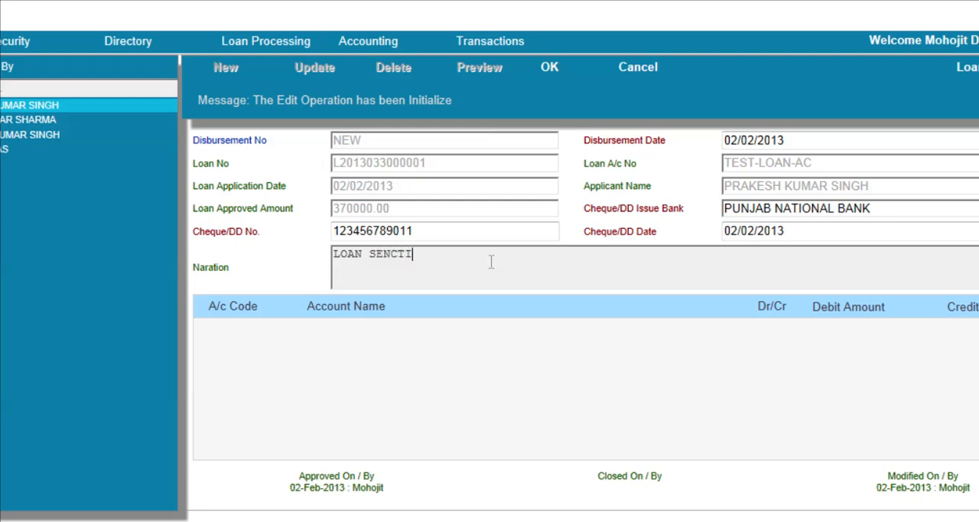
pyautogui.write('ONED AND DISBURSE')
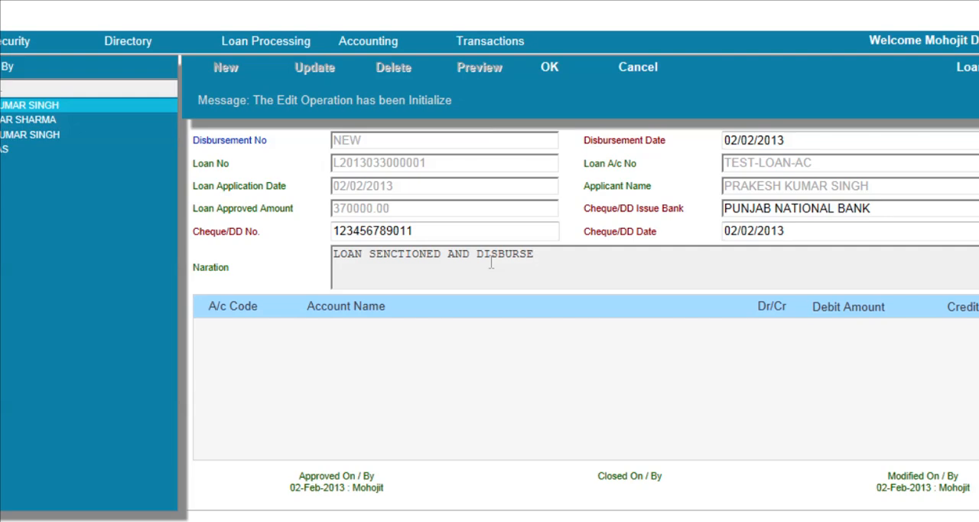
pyautogui.write('D TO CUSTOMER')
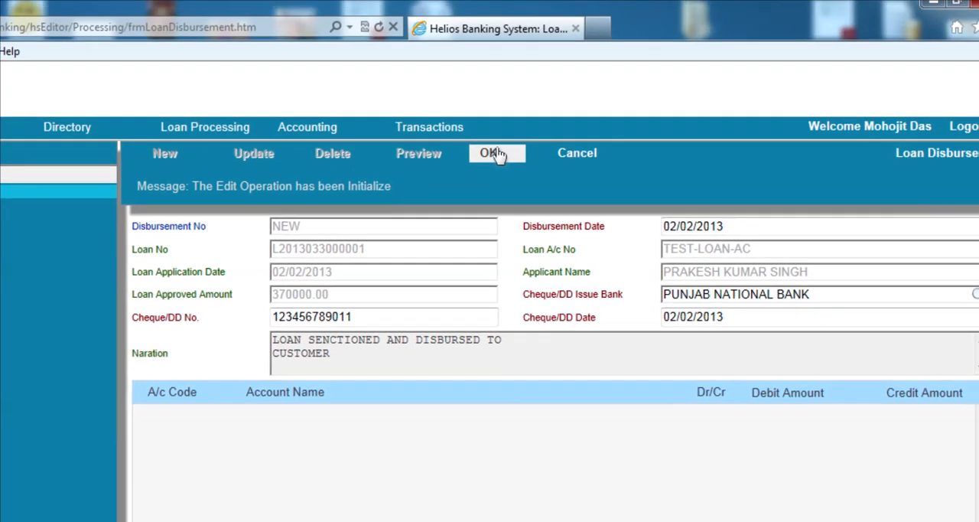
pyautogui.click(556, 68)
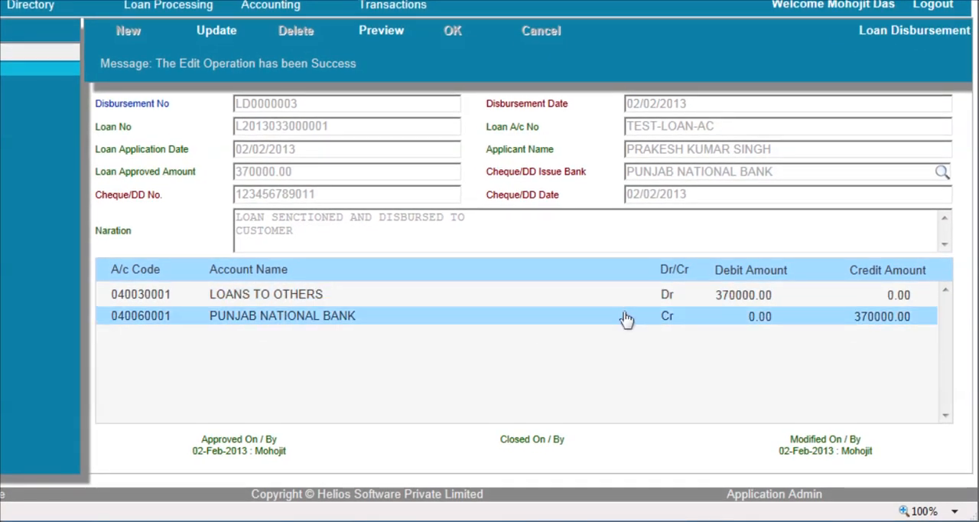
# Open the Loan Preclosure screen and view the preclosure details of the first listed loan
pyautogui.moveTo(168, 5)
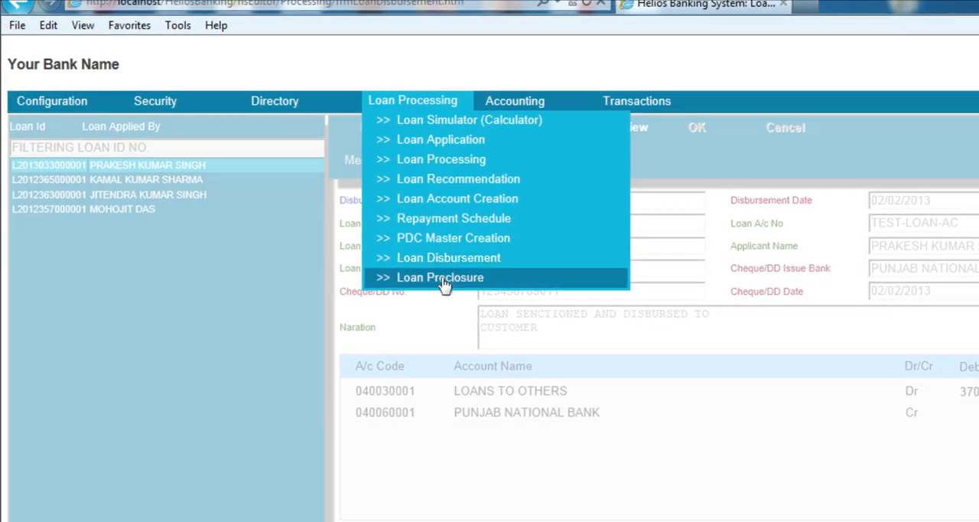
pyautogui.click(442, 277)
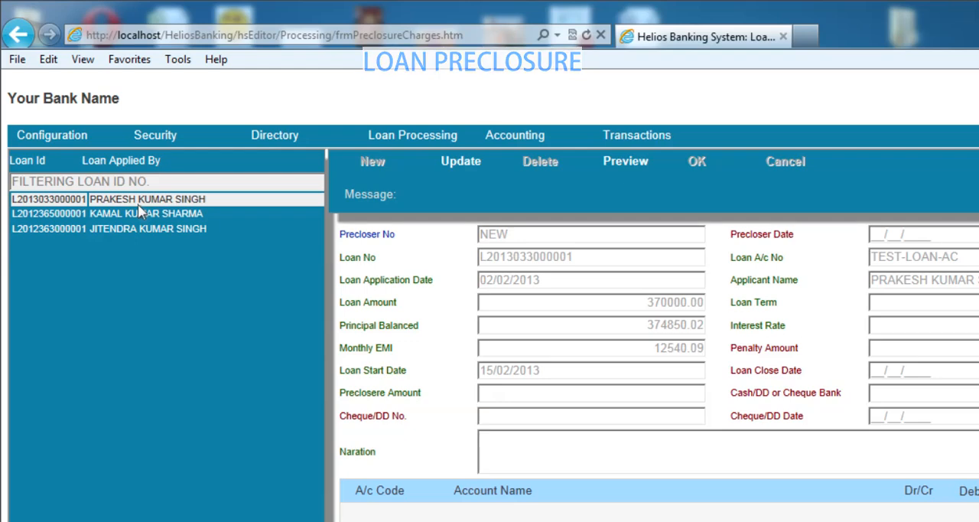
pyautogui.click(138, 203)
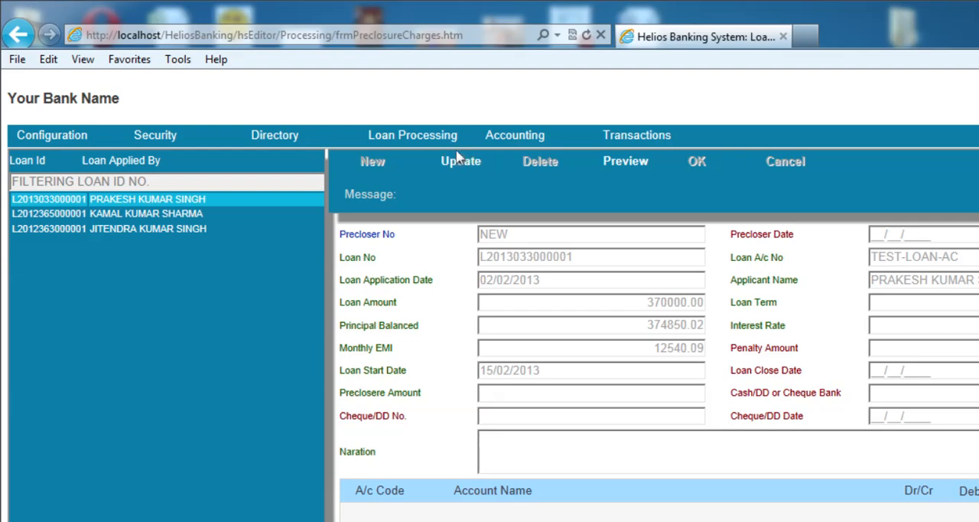
# Open the Account Opening screen under transactions and start a new account record
pyautogui.moveTo(520, 138)
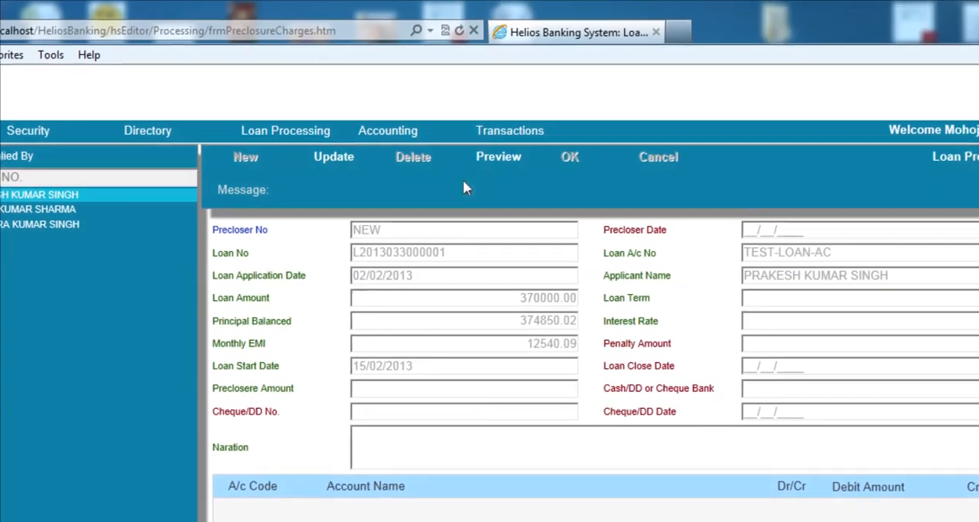
pyautogui.moveTo(514, 131)
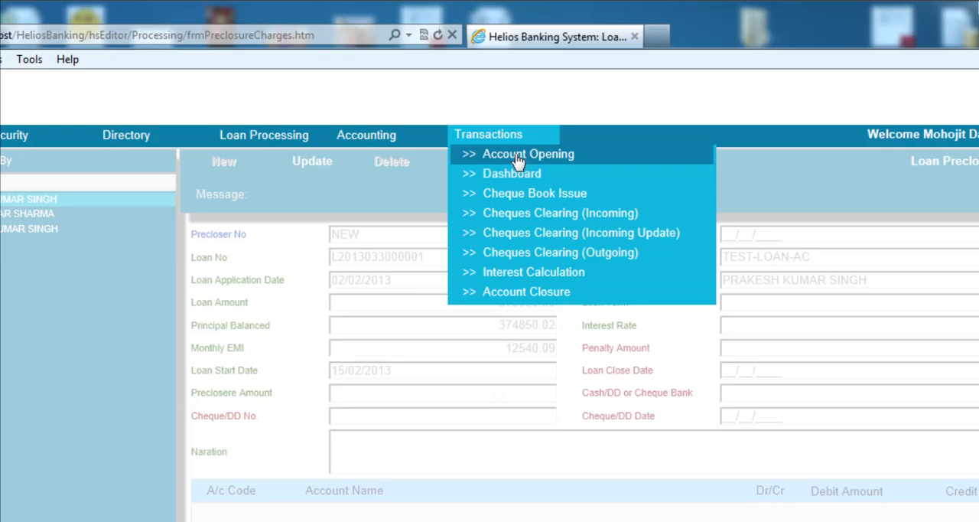
pyautogui.click(518, 156)
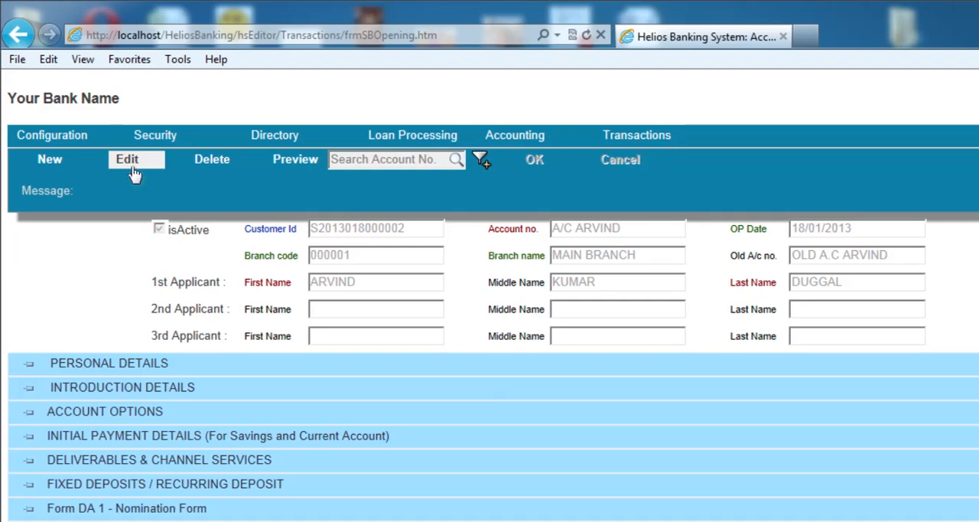
pyautogui.click(131, 173)
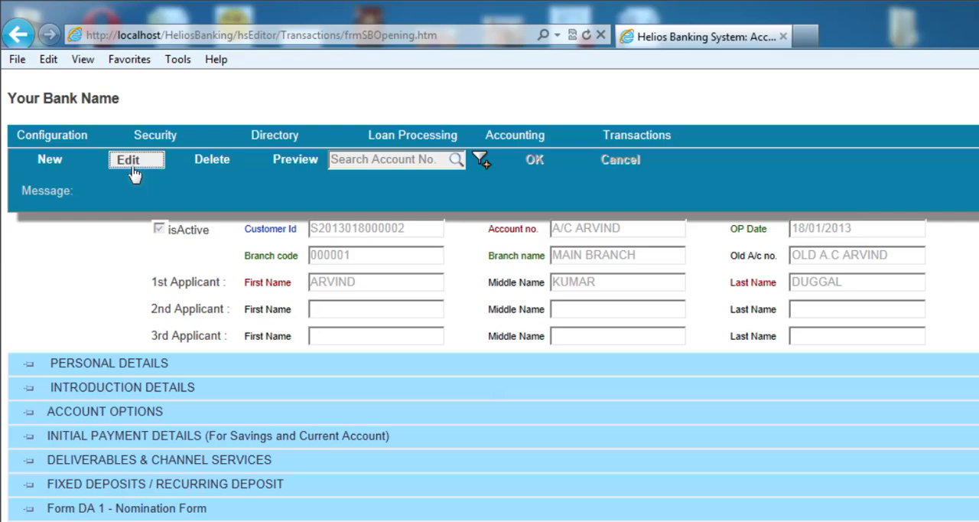
pyautogui.click(64, 164)
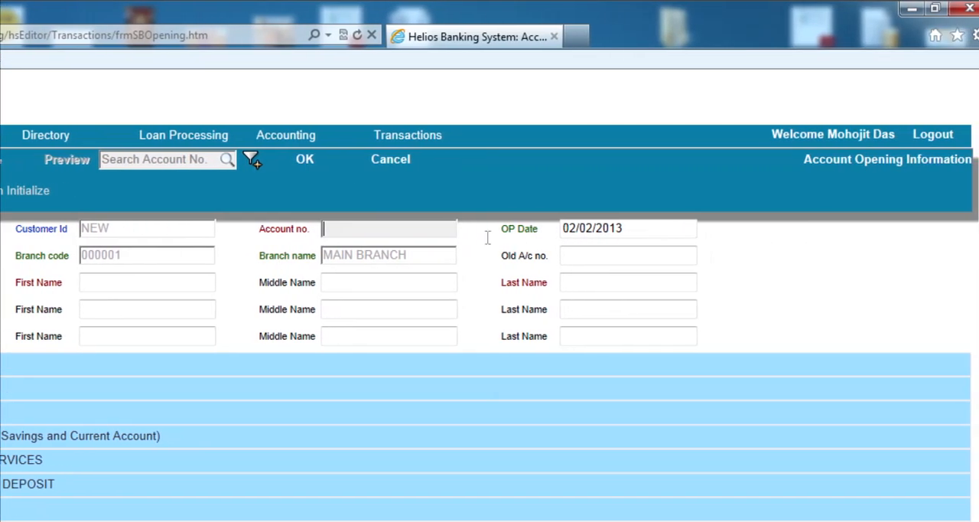
# Fill the account number field with ACCOUNT NUMBER and the old A/c number field with OLD A/C
pyautogui.write('A')
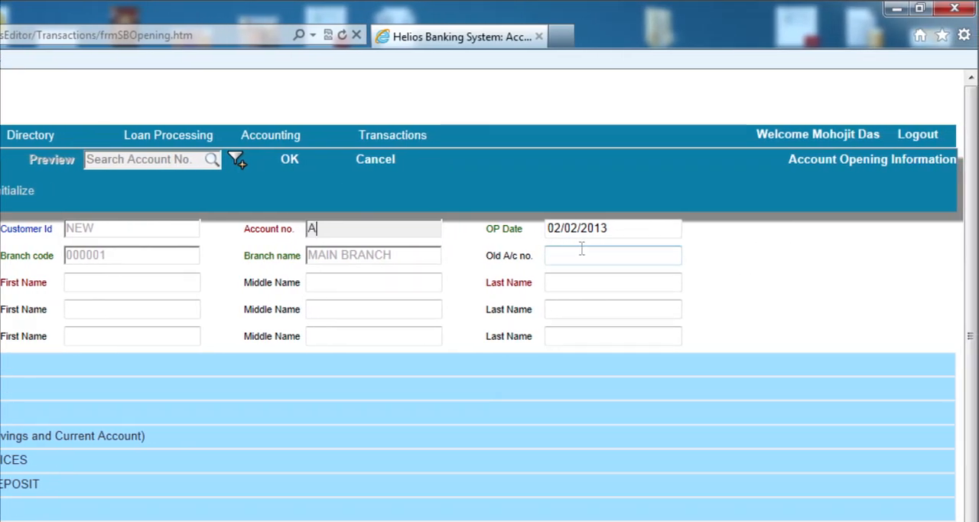
pyautogui.write('CCOUNT NUMBER')
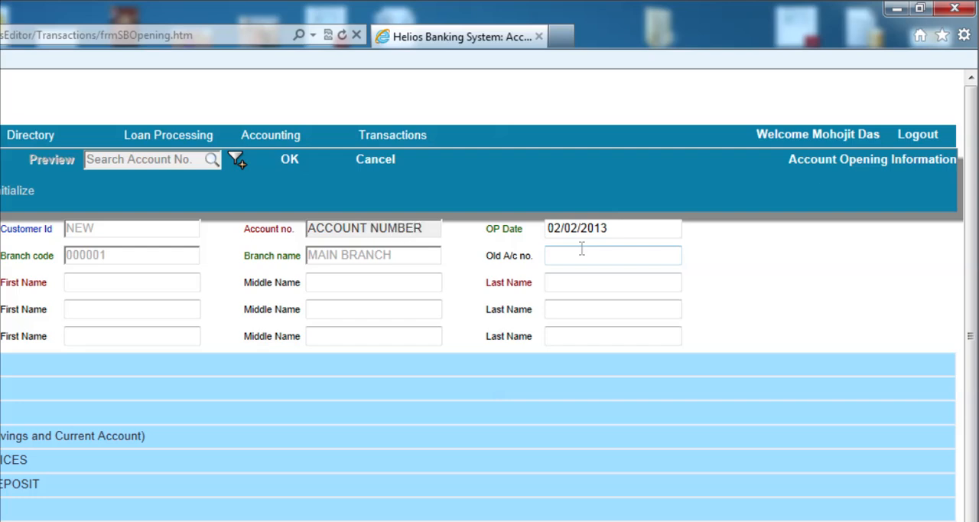
pyautogui.press('Tab')
pyautogui.press('Tab')
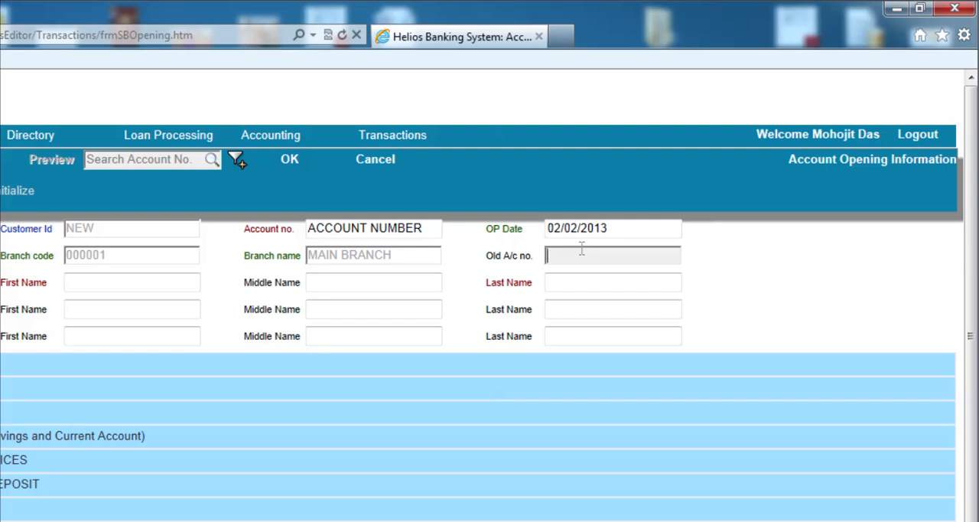
pyautogui.write('OLD A/C')
pyautogui.press('BackSpace')
pyautogui.write('/C')
pyautogui.press('Tab')
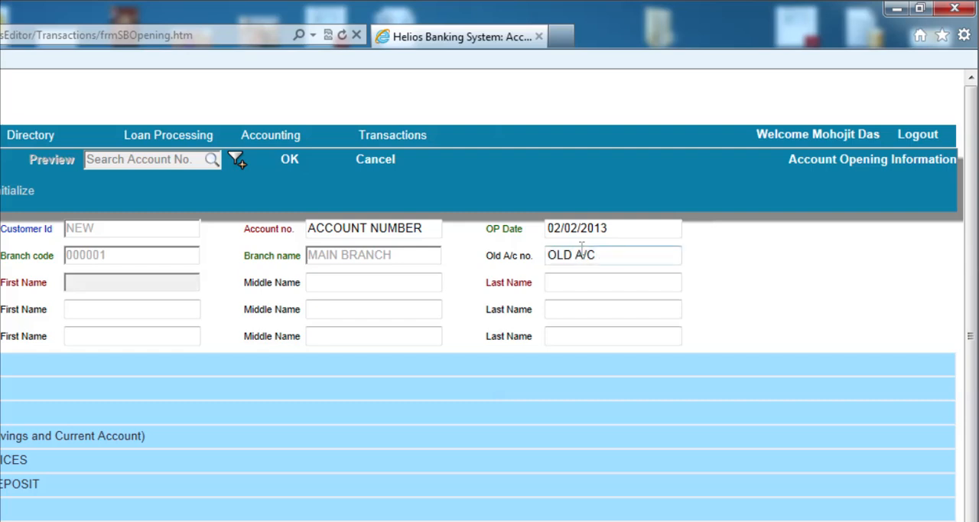
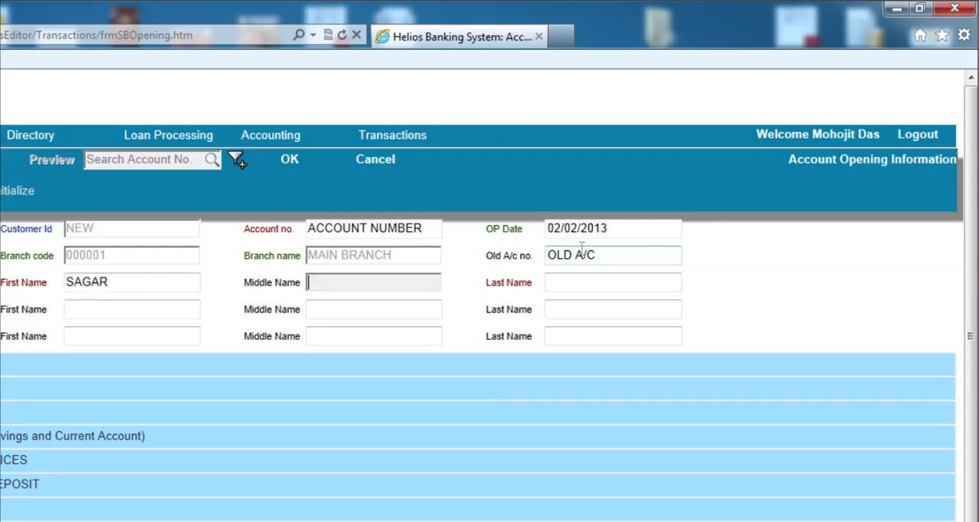
# Enter the first applicant's first and last name, leaving the middle name blank, and save the new account
pyautogui.press('Tab')
pyautogui.press('Tab')
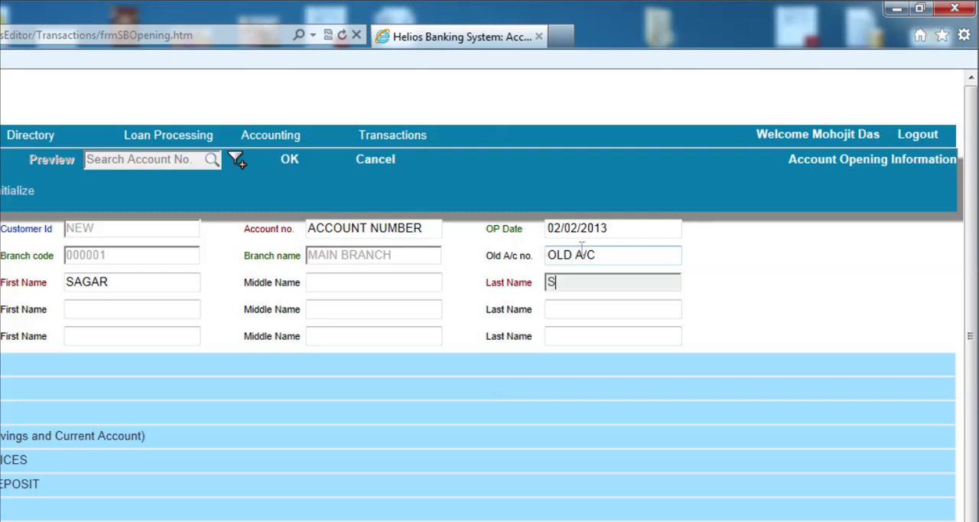
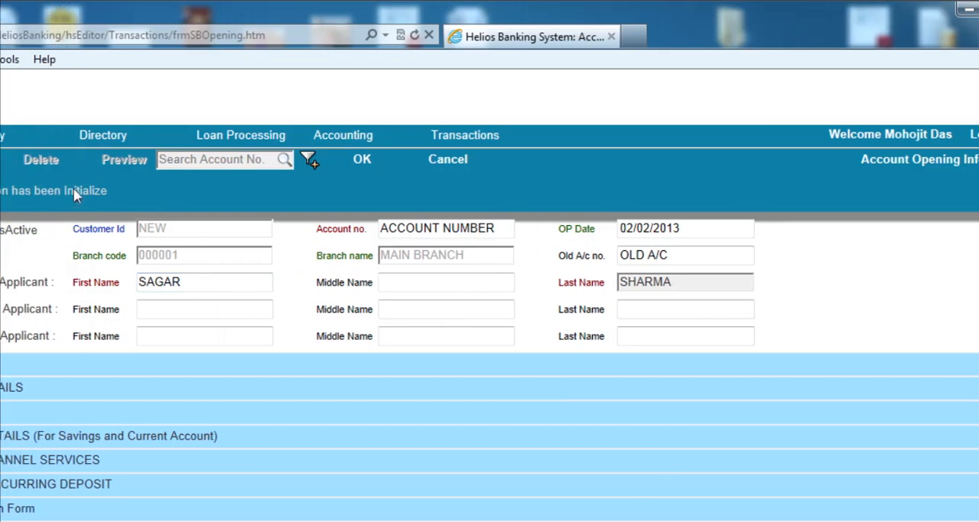
pyautogui.click(449, 163)
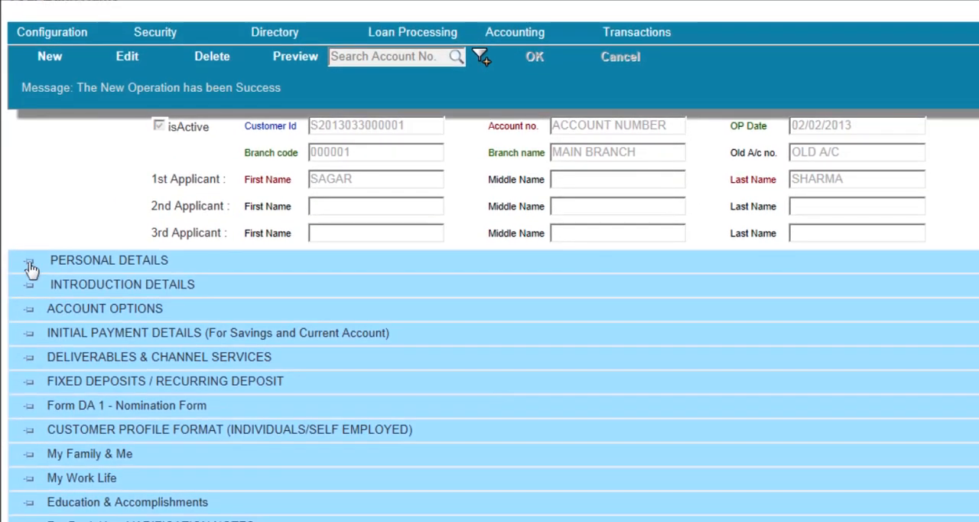
# Expand the Personal Details section, enable editing and enter the first applicant's date of birth
pyautogui.click(29, 264)
pyautogui.scroll(-2, 280, 343)
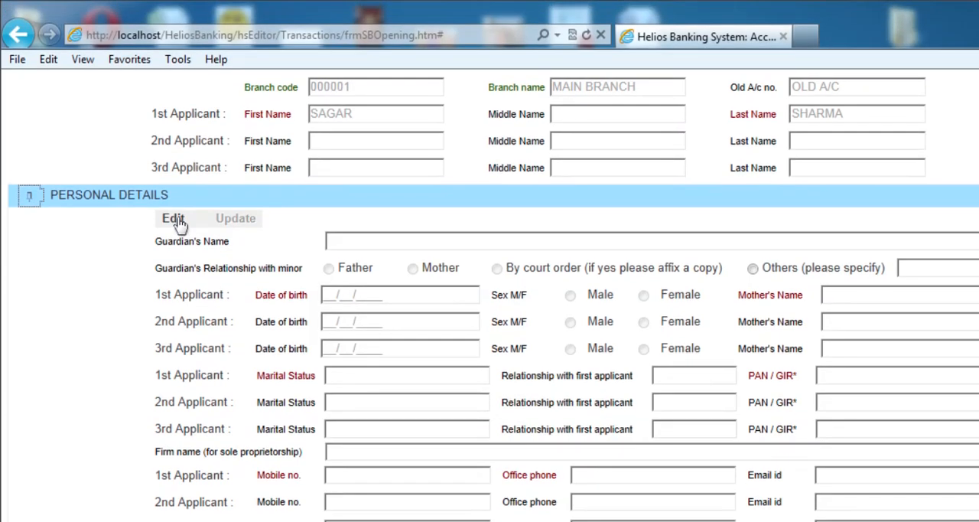
pyautogui.click(175, 115)
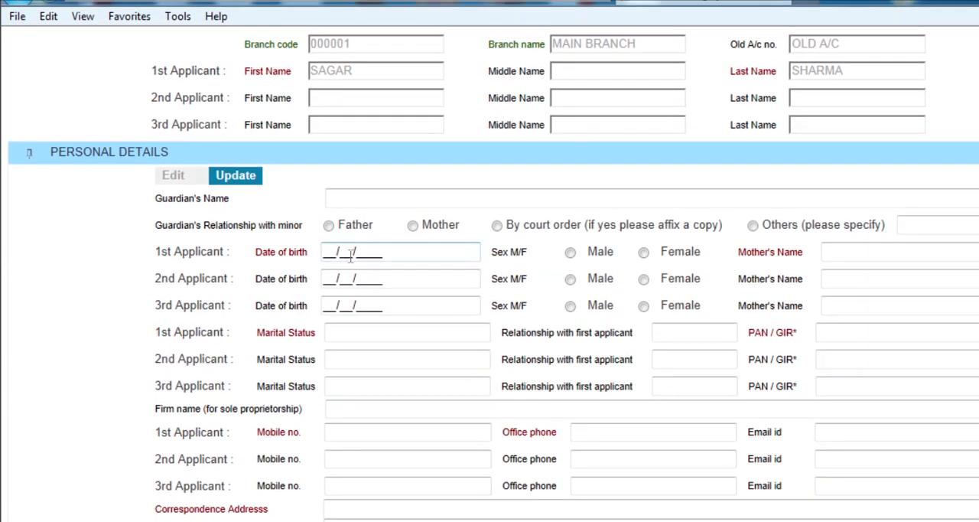
pyautogui.click(371, 269)
pyautogui.write('1')
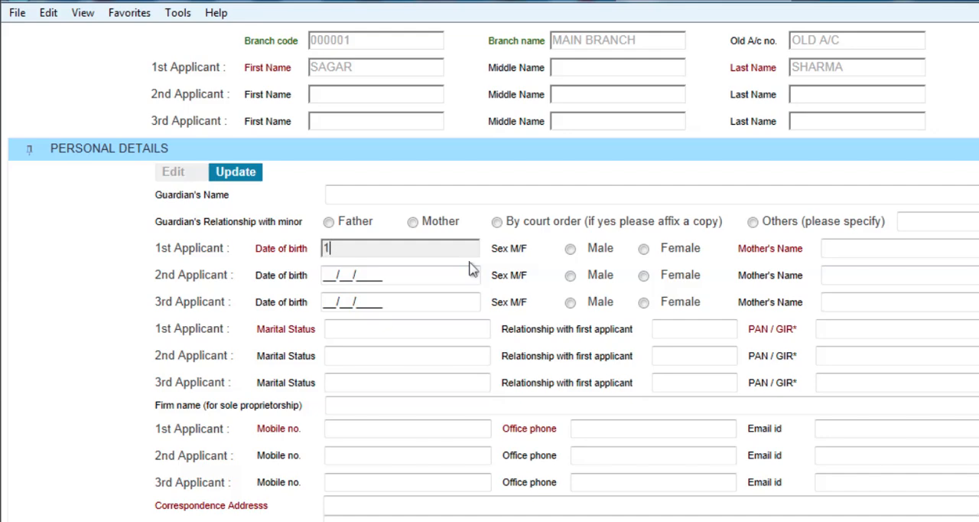
pyautogui.write('7/08/1985')
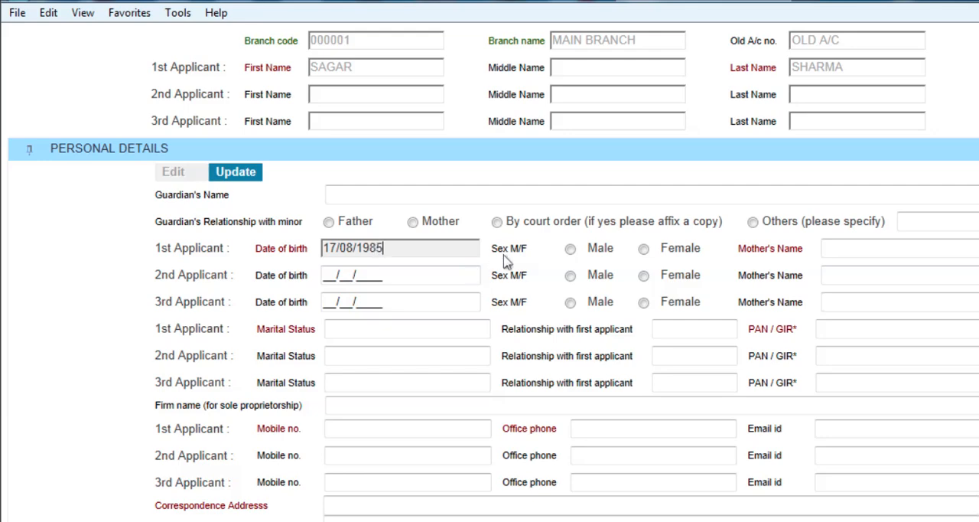
# Set the first applicant's sex to Male and enter the mother's name with the title MS
pyautogui.click(570, 248)
pyautogui.click(663, 262)
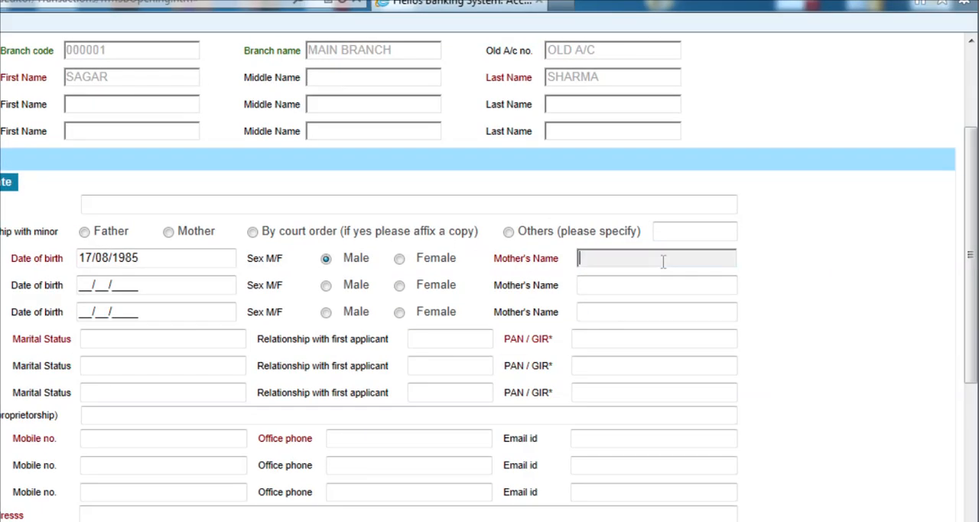
pyautogui.write('RAT')
pyautogui.press('BackSpace')
pyautogui.press('BackSpace')
pyautogui.press('BackSpace')
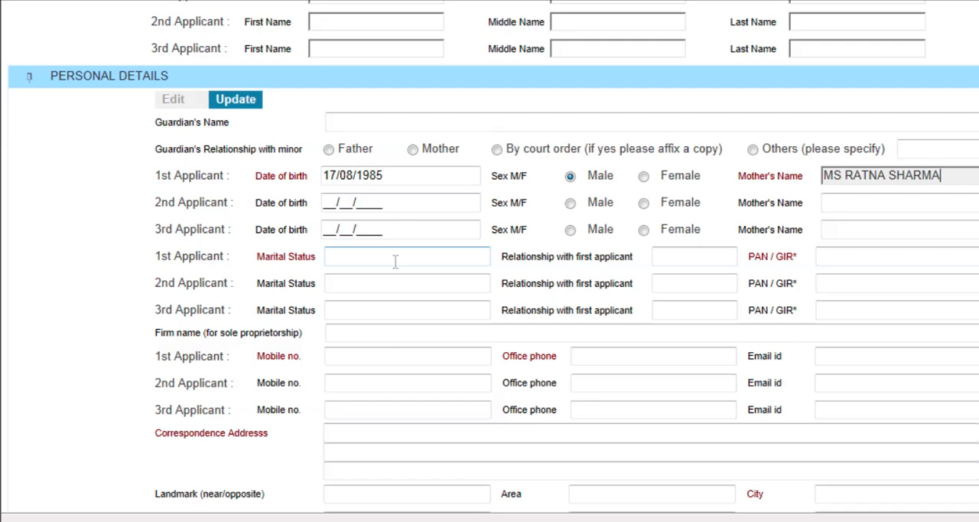
# Enter the first applicant's mobile number in the personal details
pyautogui.click(370, 354)
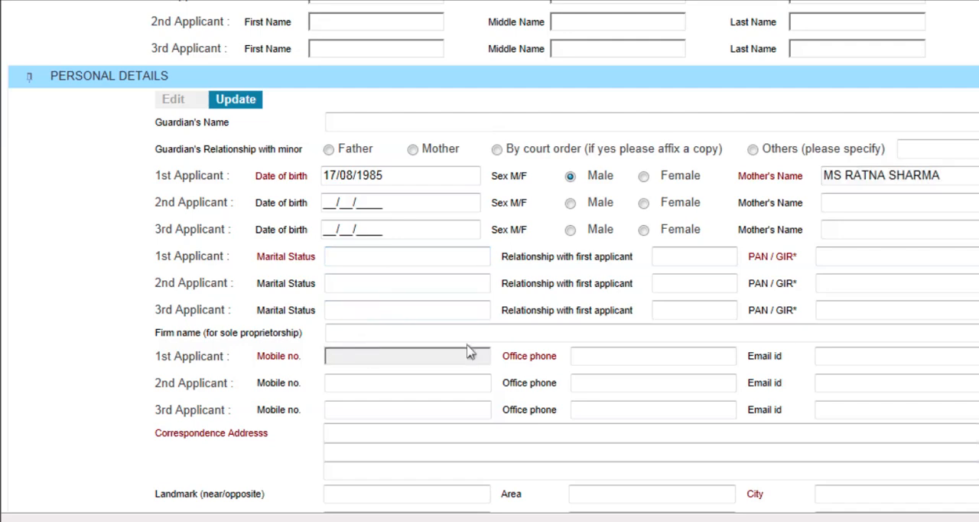
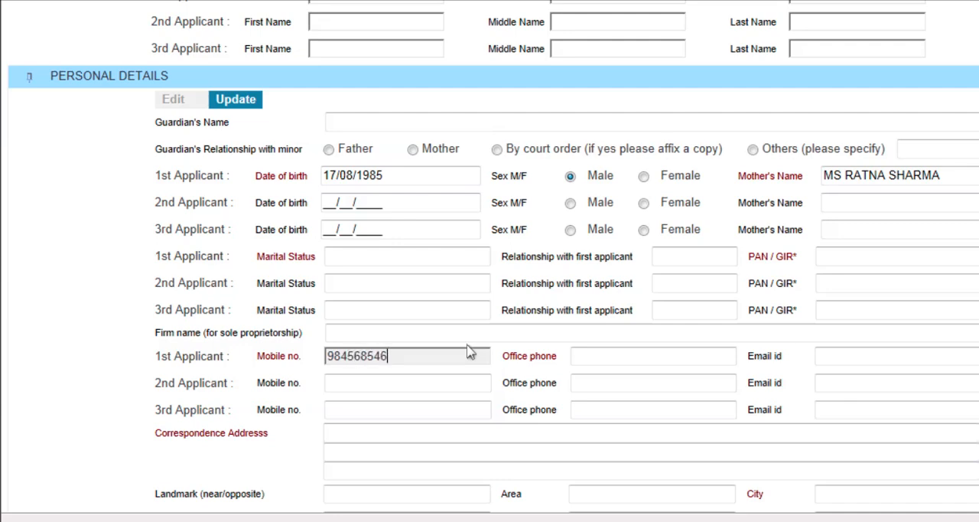
pyautogui.press('Tab')
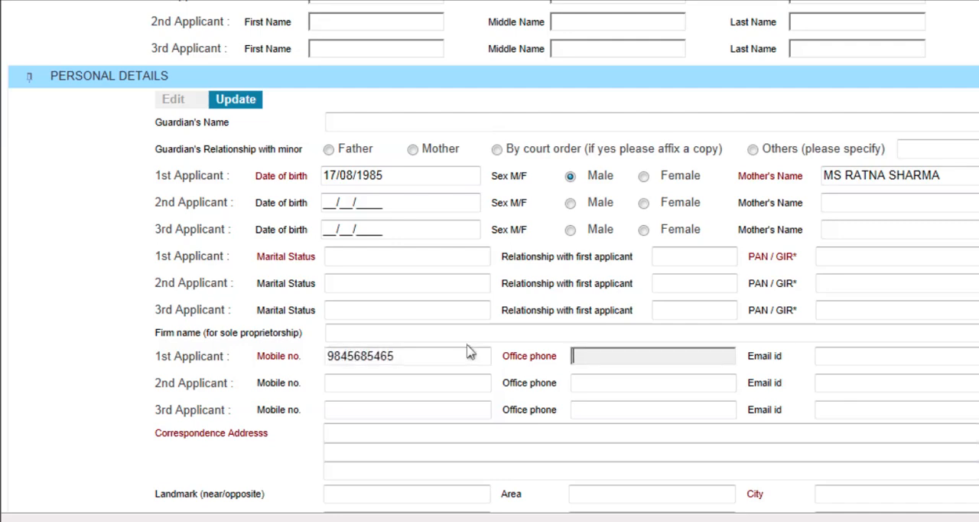
# Fill in the first applicant's office phone number and e-mail address
pyautogui.write('40568421')
pyautogui.press('Tab')
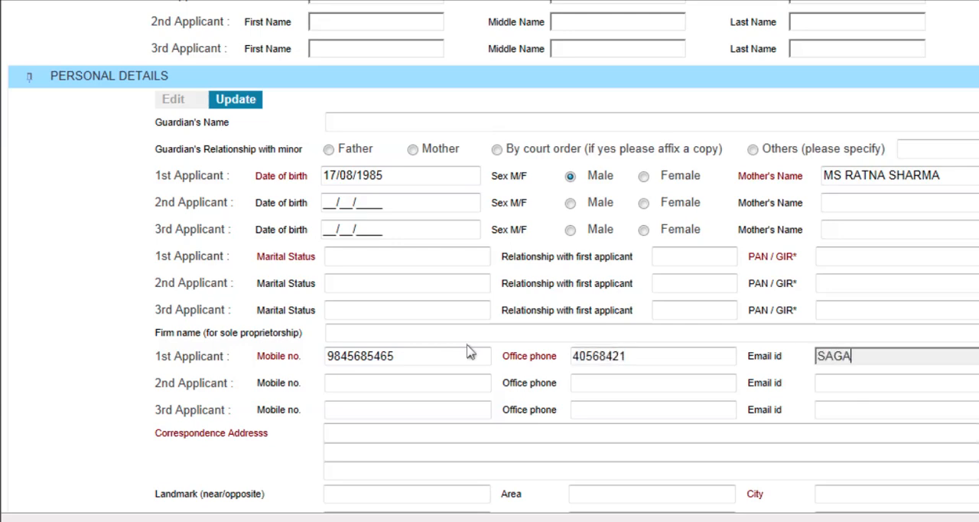
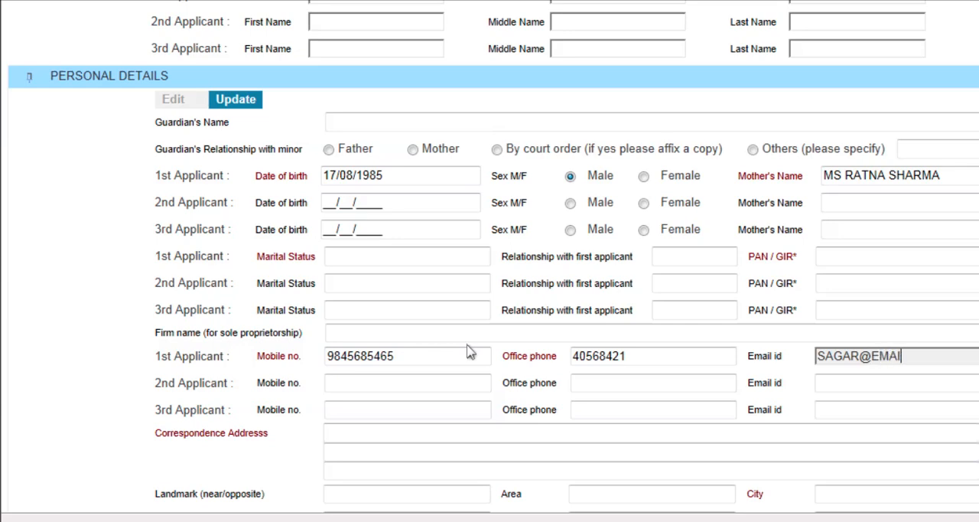
# Enter the customer's correspondence address on the first two address lines and save the personal details
pyautogui.click(412, 427)
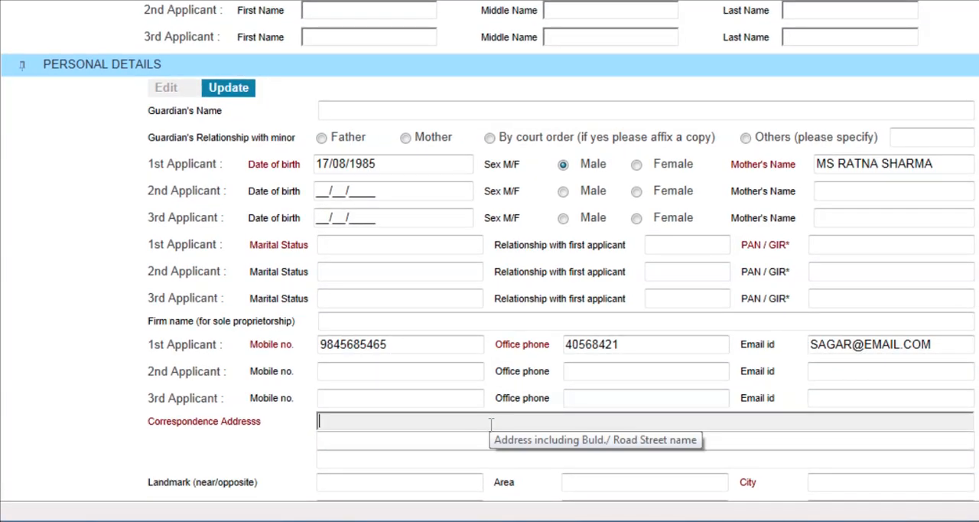
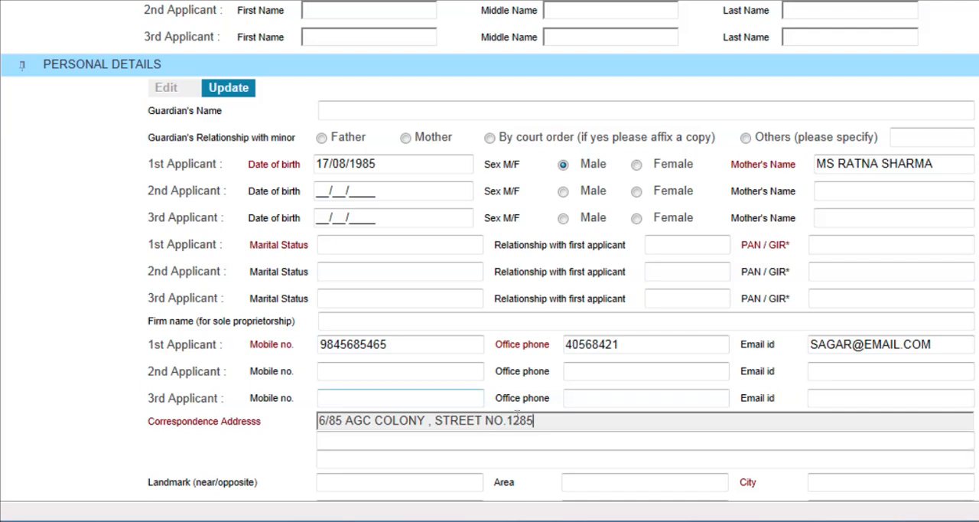
pyautogui.click(633, 438)
pyautogui.write('DELHI')
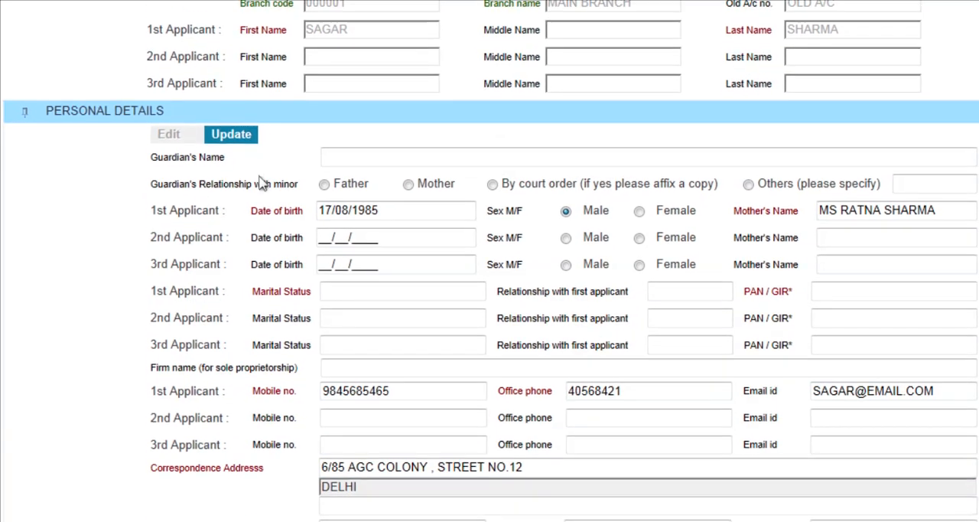
pyautogui.click(220, 88)
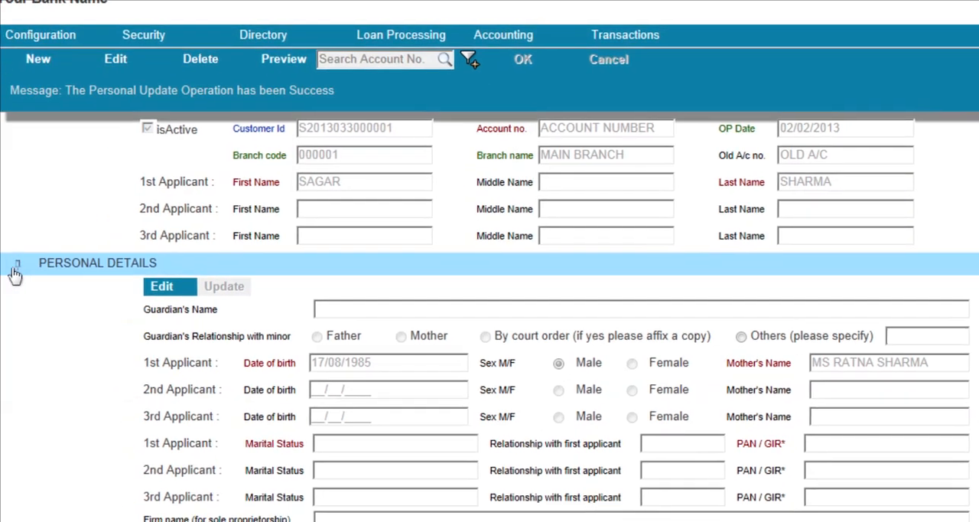
# Set the account type to Savings under Account Options, save it and collapse the section
pyautogui.click(26, 262)
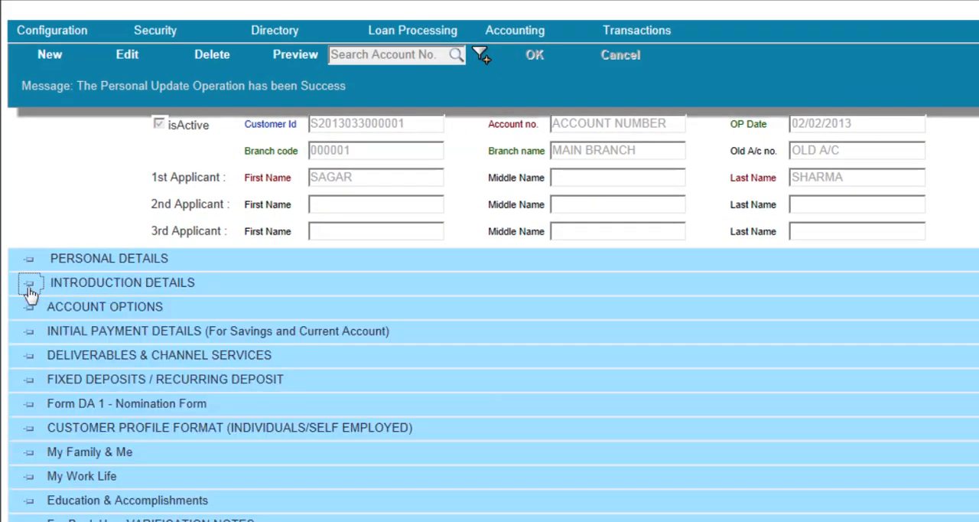
pyautogui.click(28, 288)
pyautogui.click(28, 285)
pyautogui.click(28, 308)
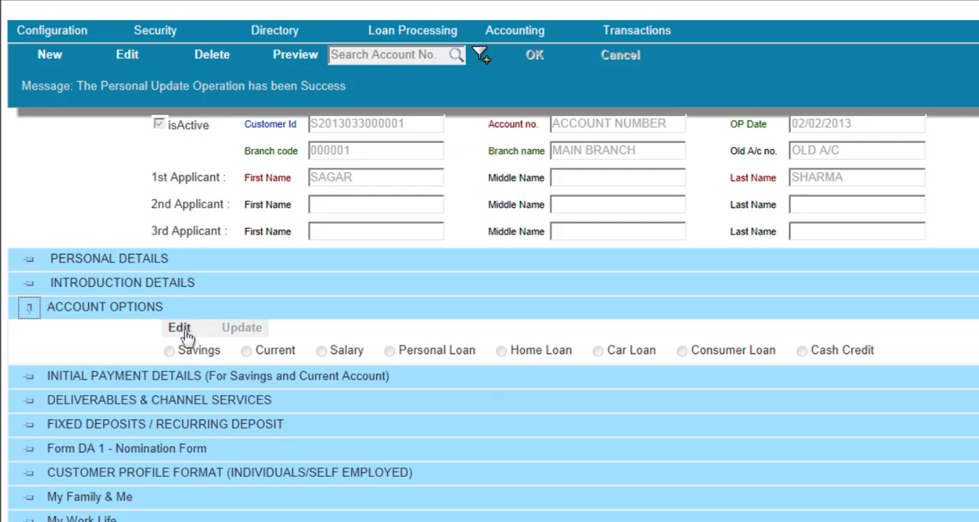
pyautogui.click(183, 330)
pyautogui.click(169, 351)
pyautogui.click(242, 329)
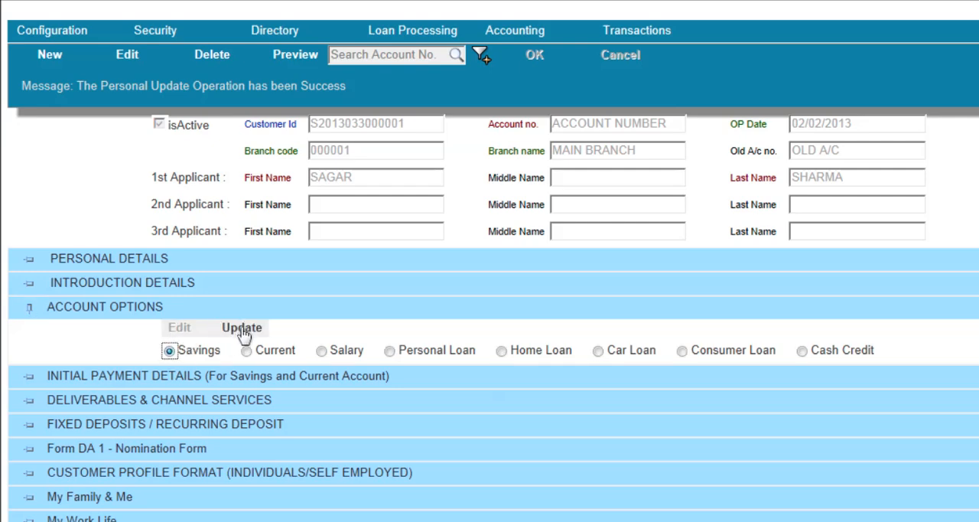
pyautogui.click(29, 309)
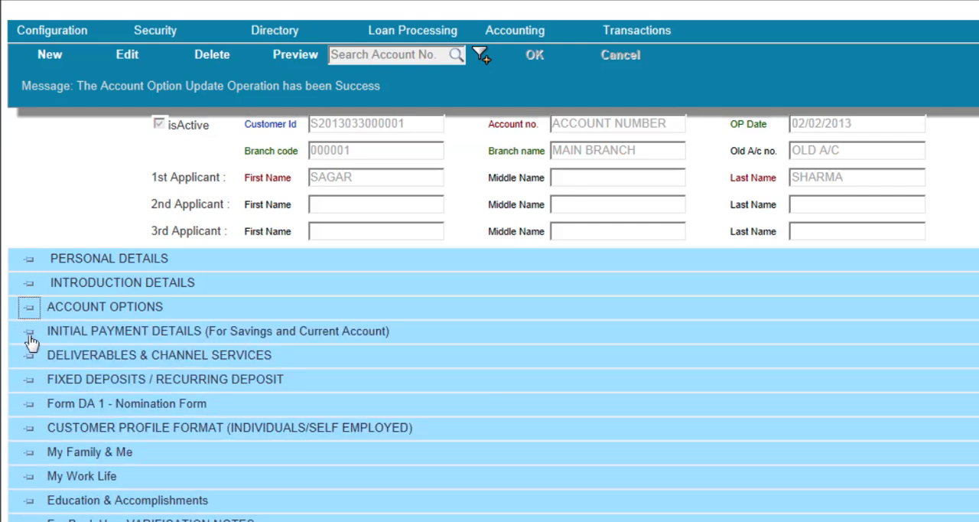
# Look over the Initial Payment Details section in edit mode, then collapse it without entering an amount
pyautogui.click(29, 333)
pyautogui.scroll(-1, 138, 360)
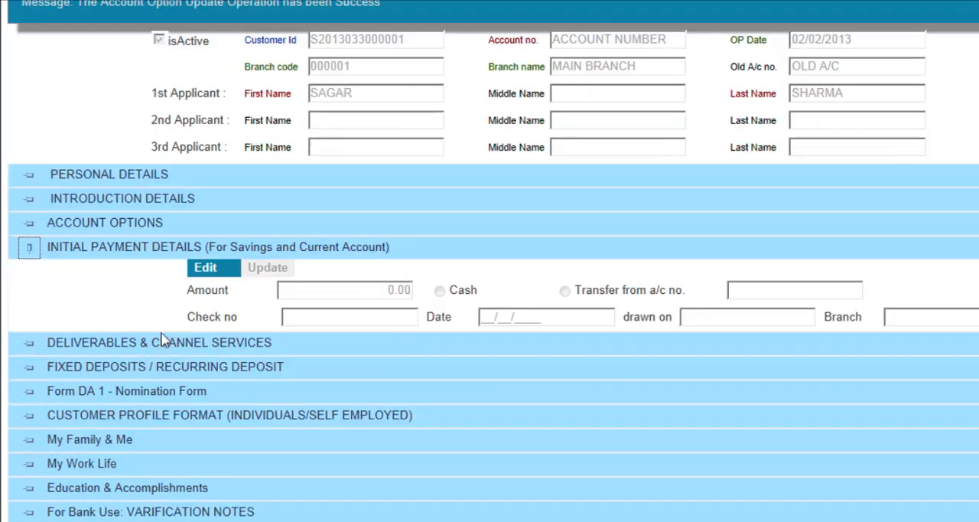
pyautogui.click(206, 275)
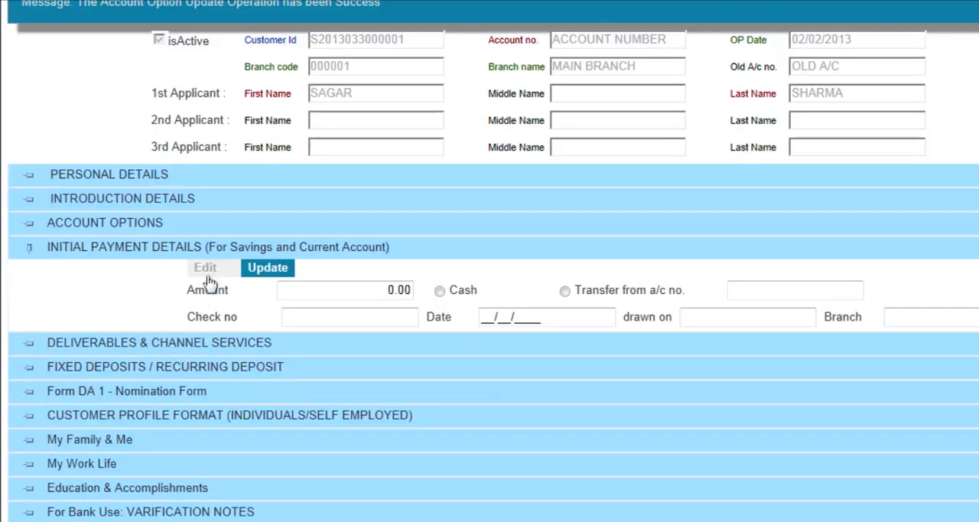
pyautogui.click(382, 293)
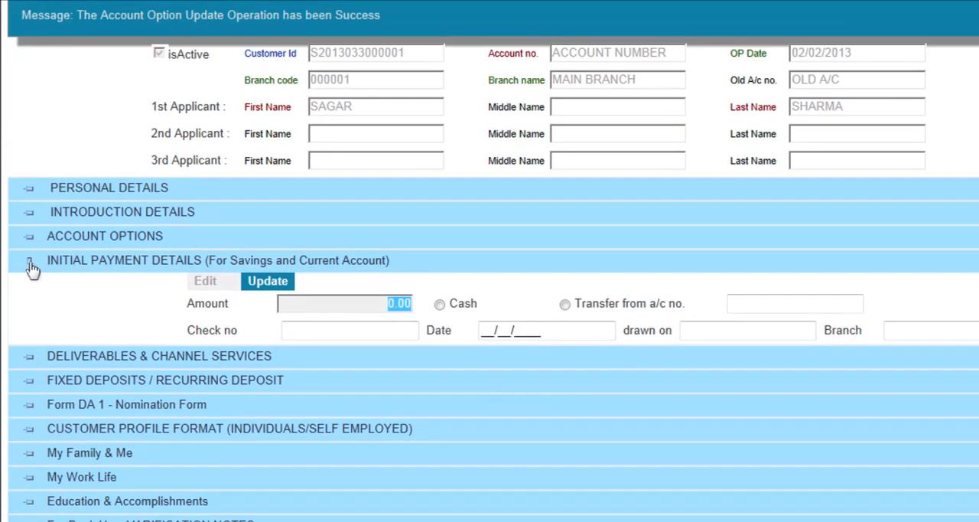
pyautogui.click(32, 264)
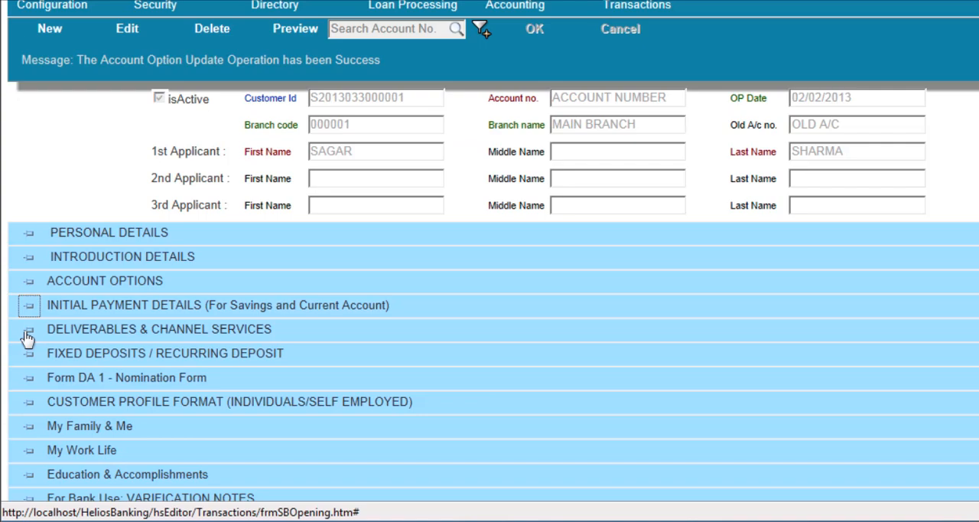
# Enable all four statement options and all four channel services under Deliverables & Channel Services, save them and collapse the section
pyautogui.click(27, 334)
pyautogui.click(29, 330)
pyautogui.scroll(-1, 31, 339)
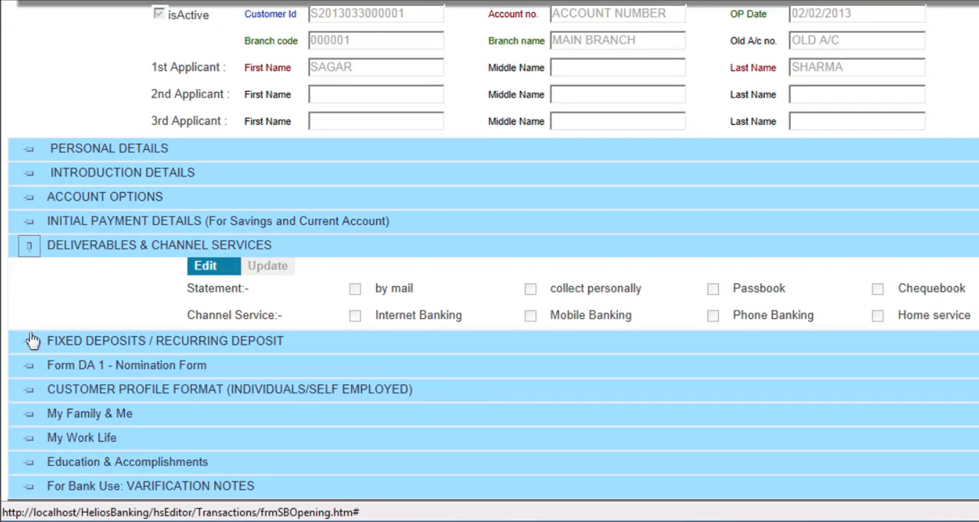
pyautogui.click(208, 267)
pyautogui.click(355, 288)
pyautogui.click(355, 315)
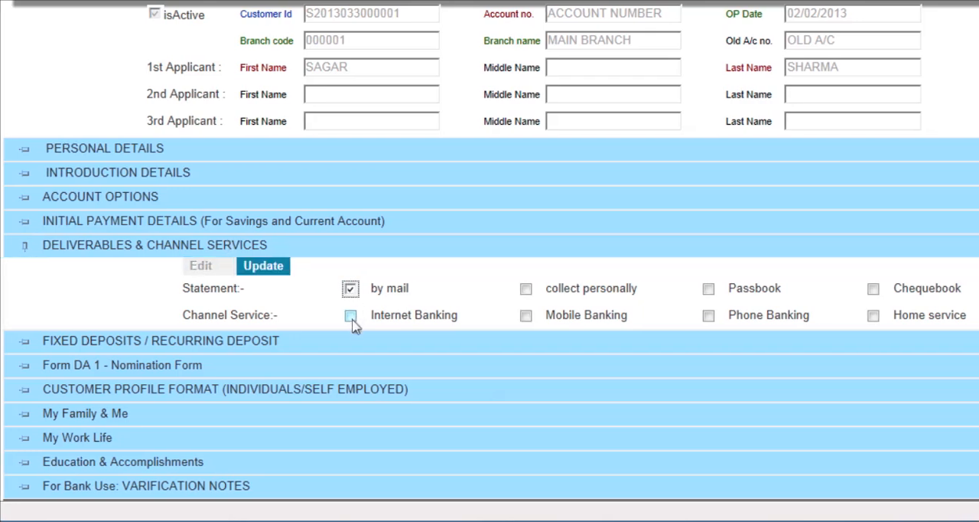
pyautogui.click(457, 288)
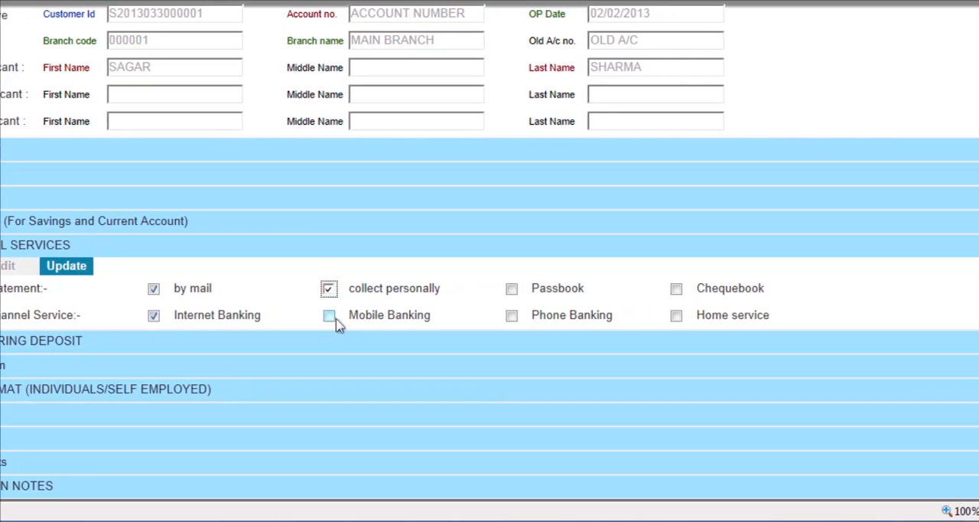
pyautogui.click(457, 315)
pyautogui.click(495, 289)
pyautogui.click(495, 316)
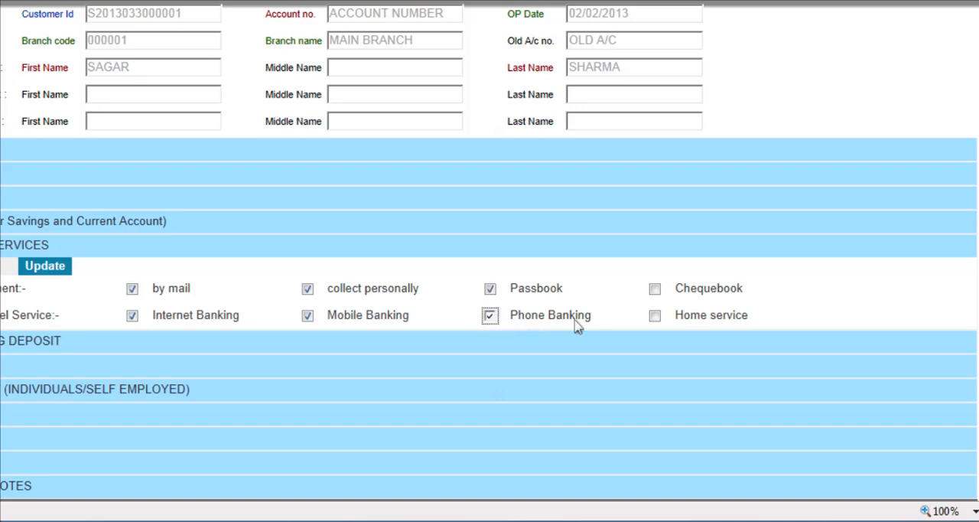
pyautogui.click(657, 290)
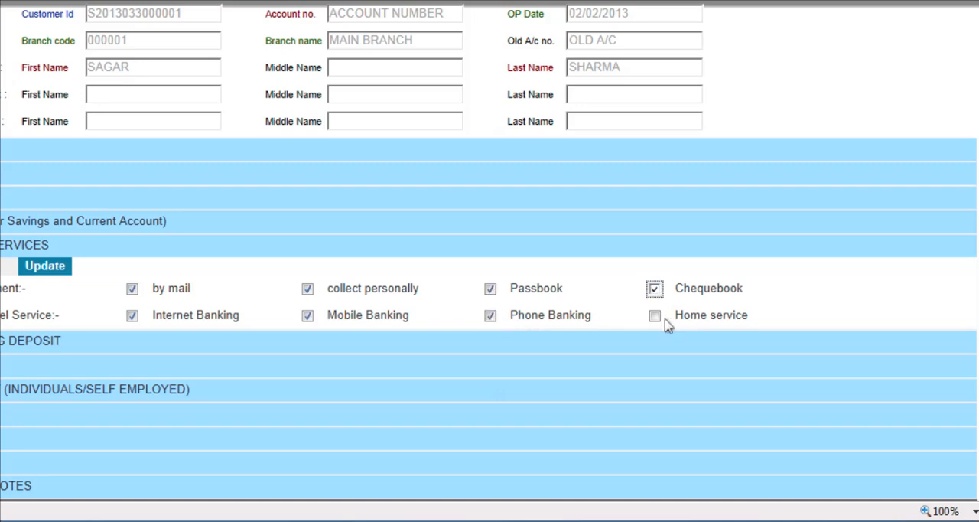
pyautogui.click(665, 317)
pyautogui.click(56, 267)
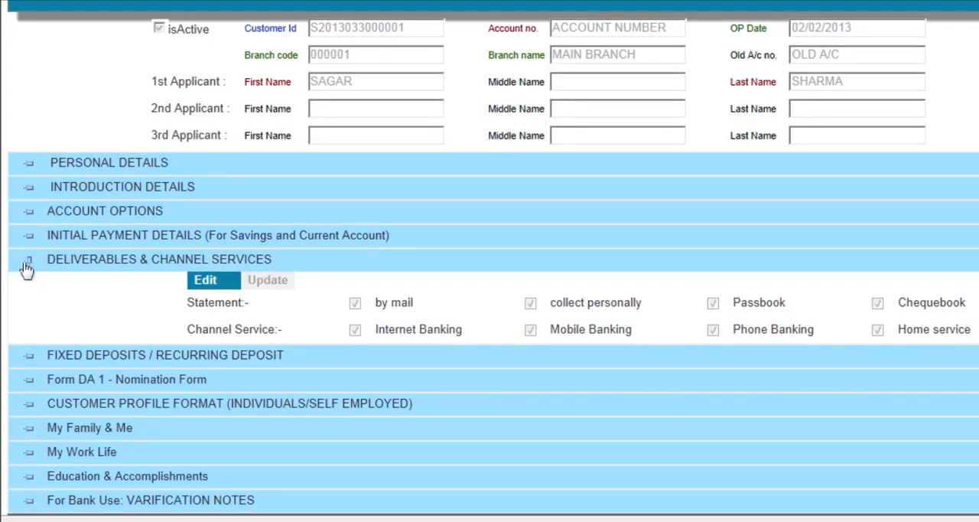
pyautogui.click(28, 247)
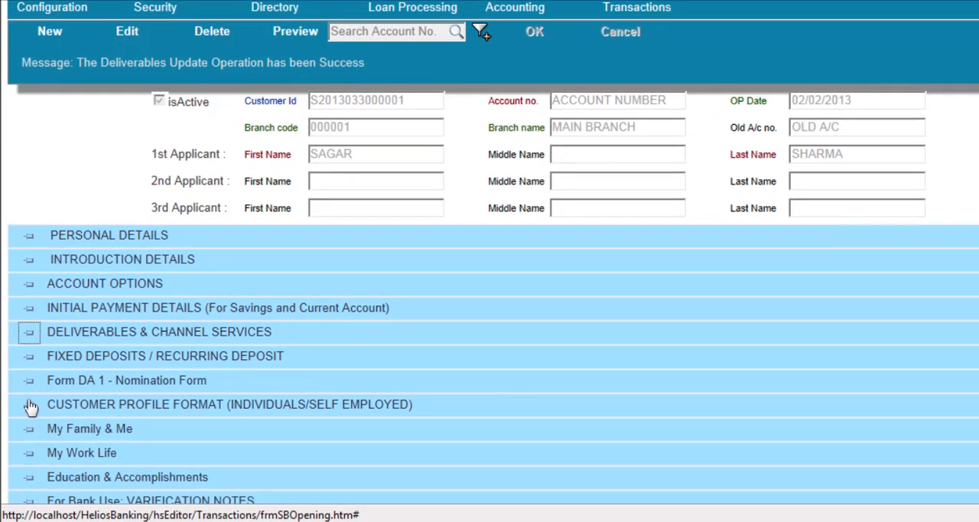
# View the fields of the Form DA 1 nomination and Customer Profile Format sections, collapsing each again
pyautogui.click(28, 393)
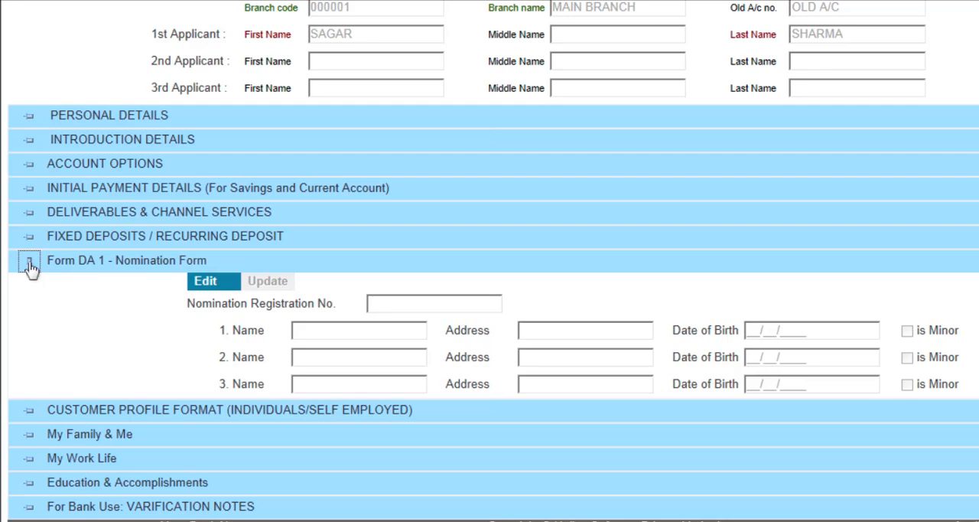
pyautogui.click(29, 265)
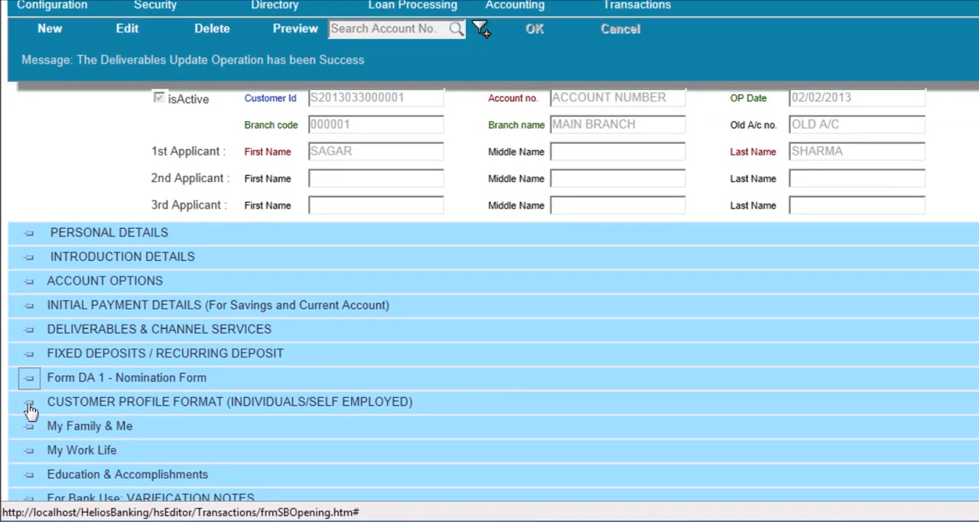
pyautogui.click(29, 403)
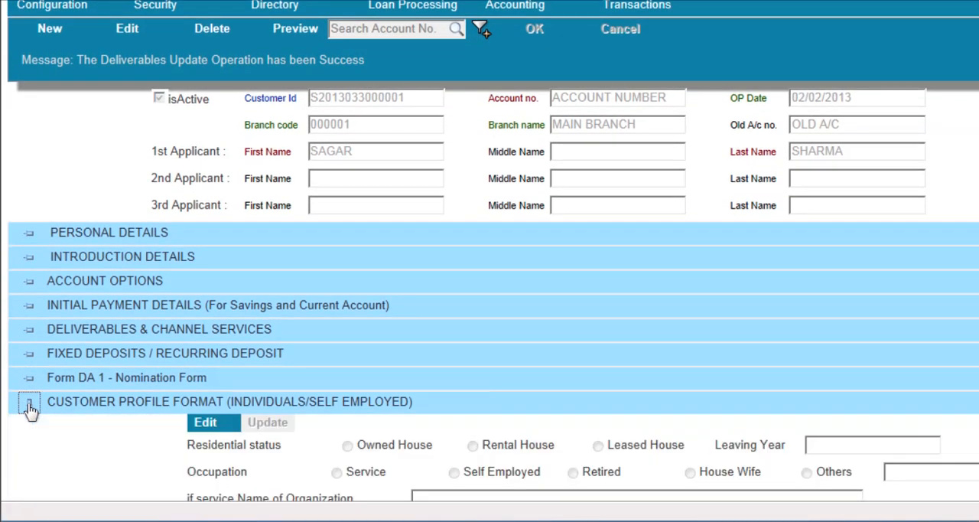
pyautogui.click(30, 404)
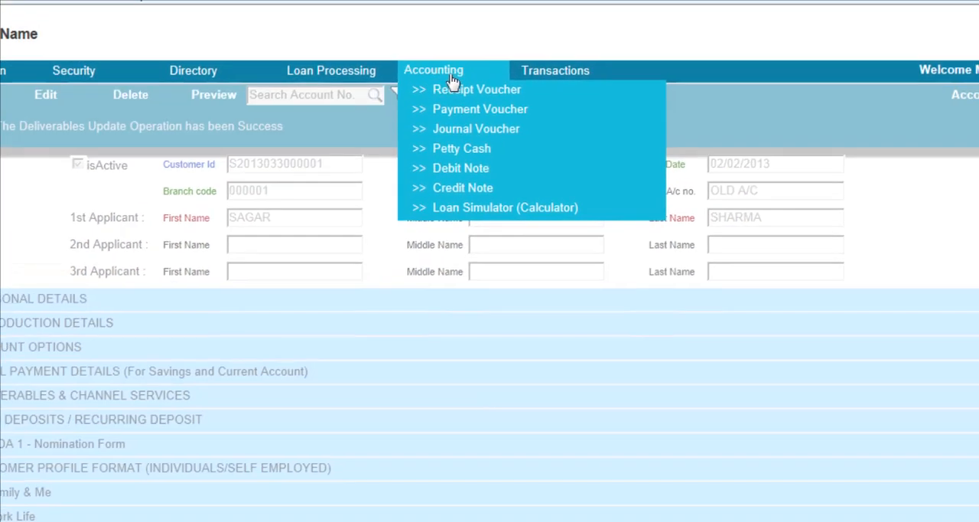
# Look up the existing customer's account on the Dashboard by customer ID and list its balance transactions
pyautogui.moveTo(637, 5)
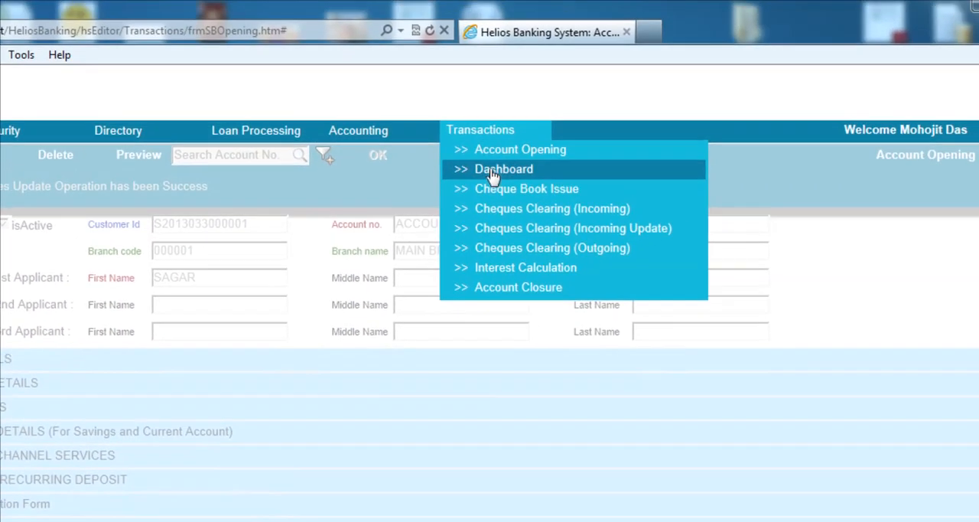
pyautogui.click(493, 178)
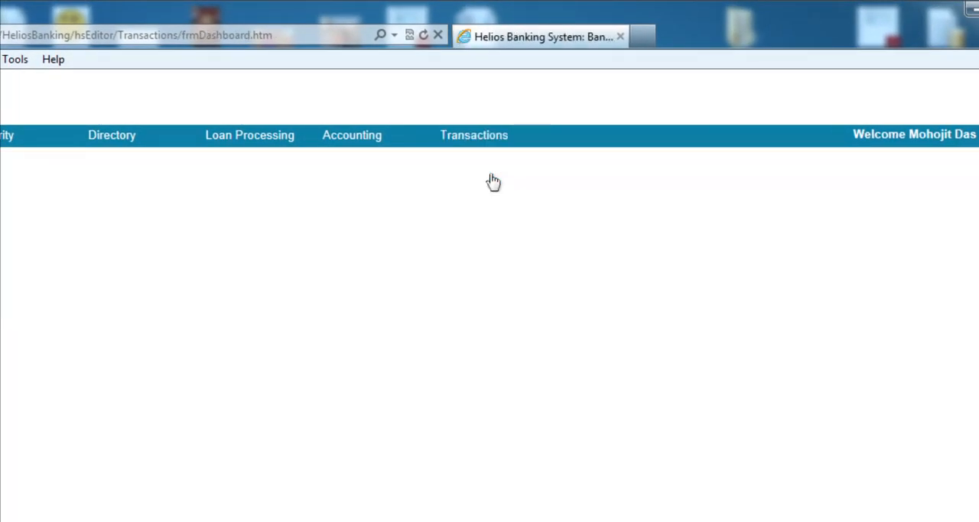
pyautogui.click(618, 159)
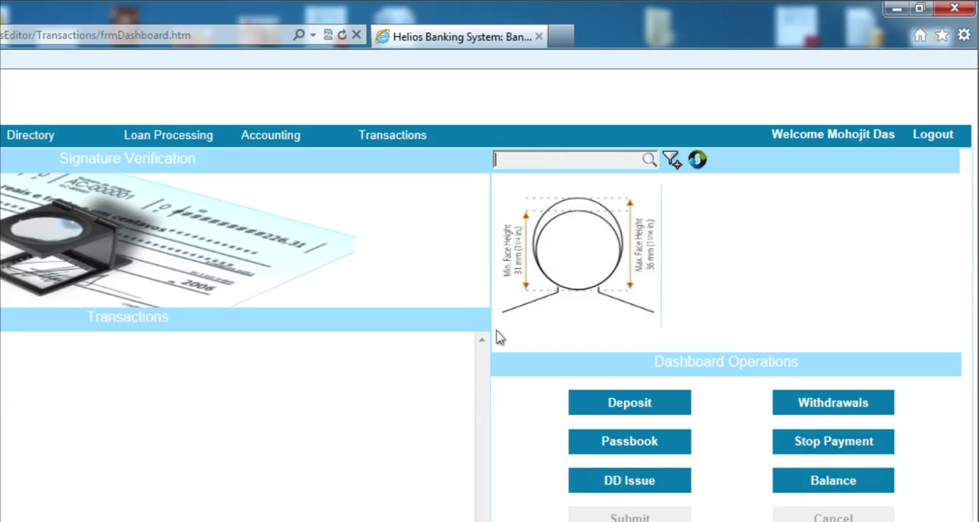
pyautogui.hotkey('ctrl', 'v')
pyautogui.click(671, 162)
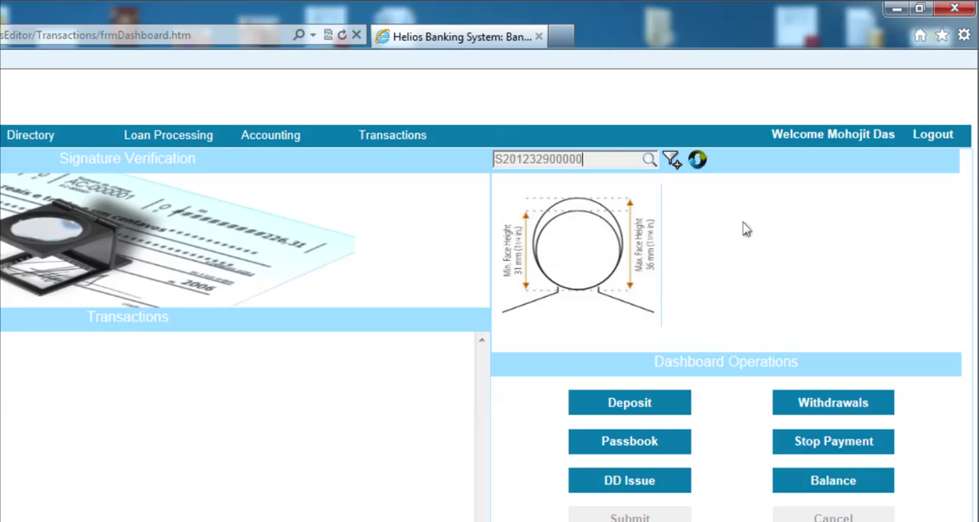
pyautogui.click(671, 160)
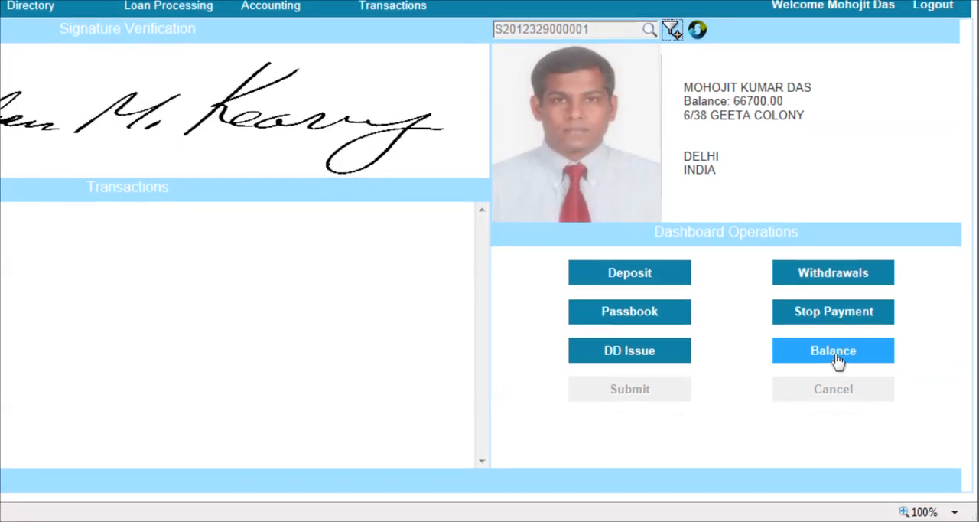
pyautogui.click(840, 355)
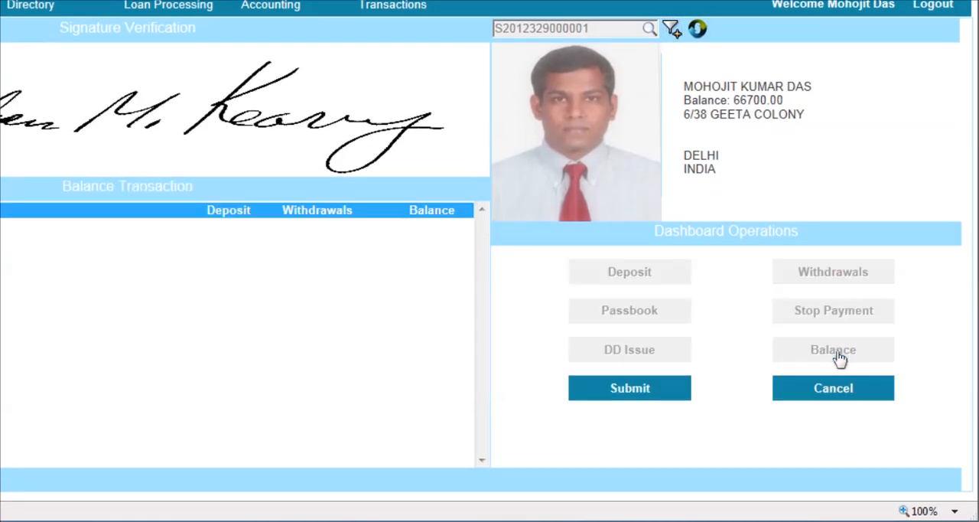
pyautogui.click(631, 394)
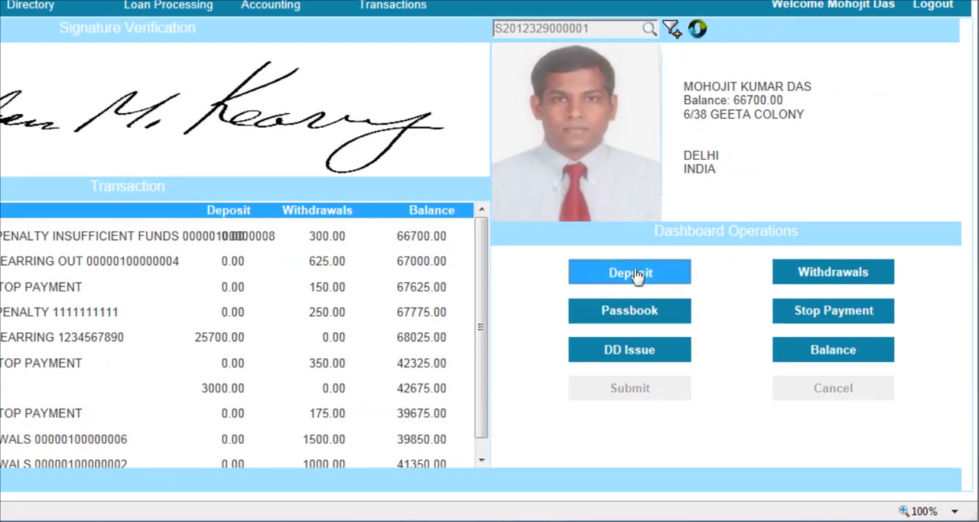
# Start a deposit for this account with 3 pieces of 1,000 and 2 pieces of 500
pyautogui.click(635, 274)
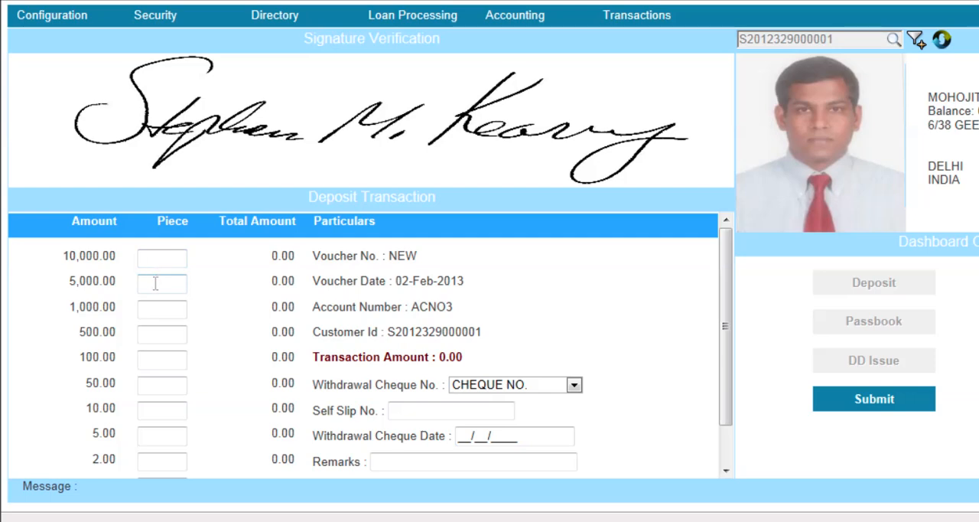
pyautogui.click(158, 282)
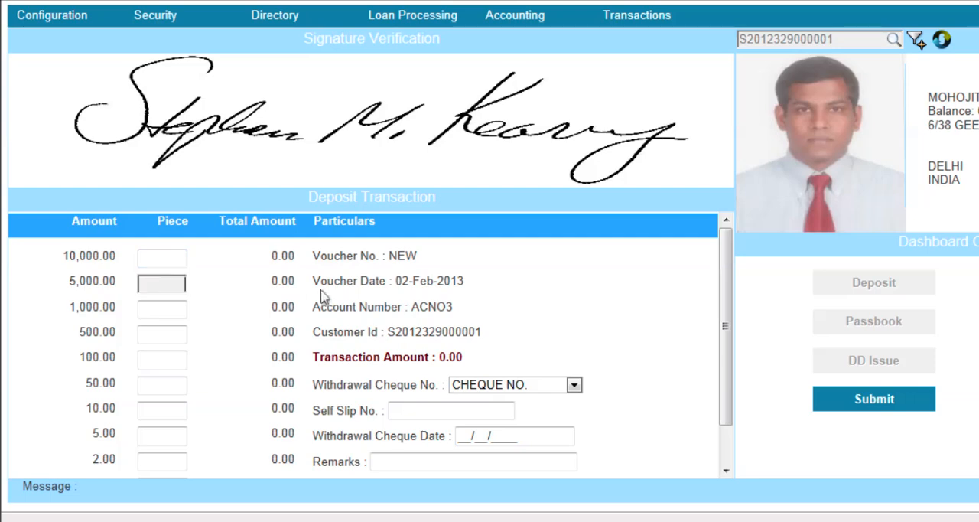
pyautogui.click(174, 314)
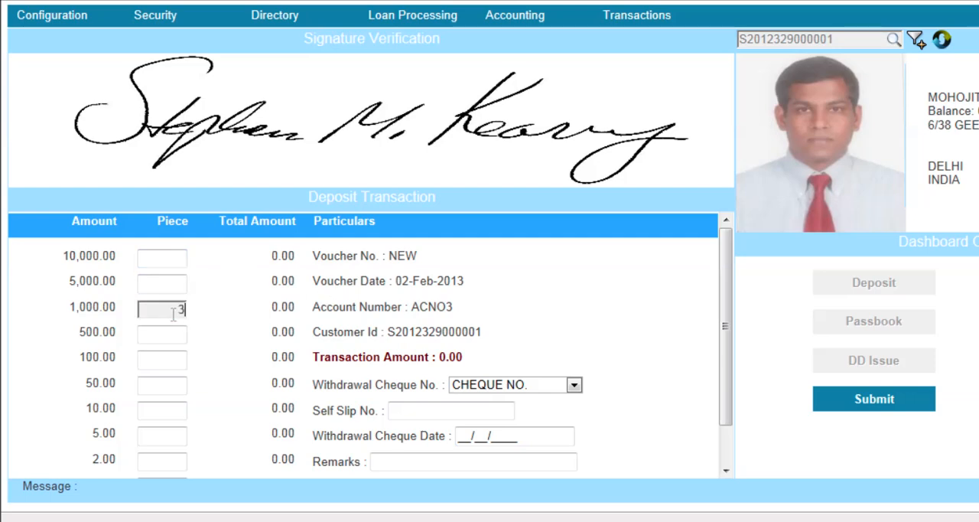
pyautogui.write('3')
pyautogui.click(182, 337)
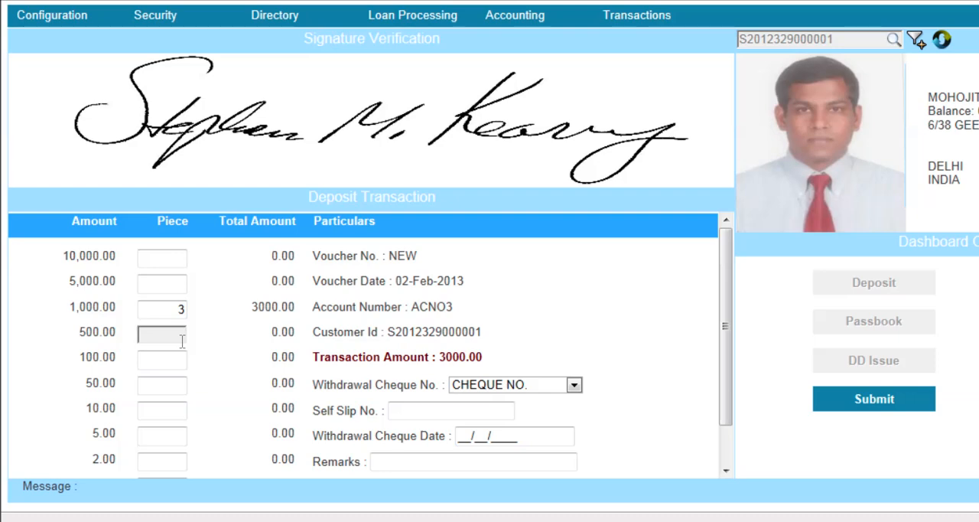
pyautogui.write('2')
# Try to submit the deposit with self slip number 123 and no withdrawal cheque selected
pyautogui.click(482, 388)
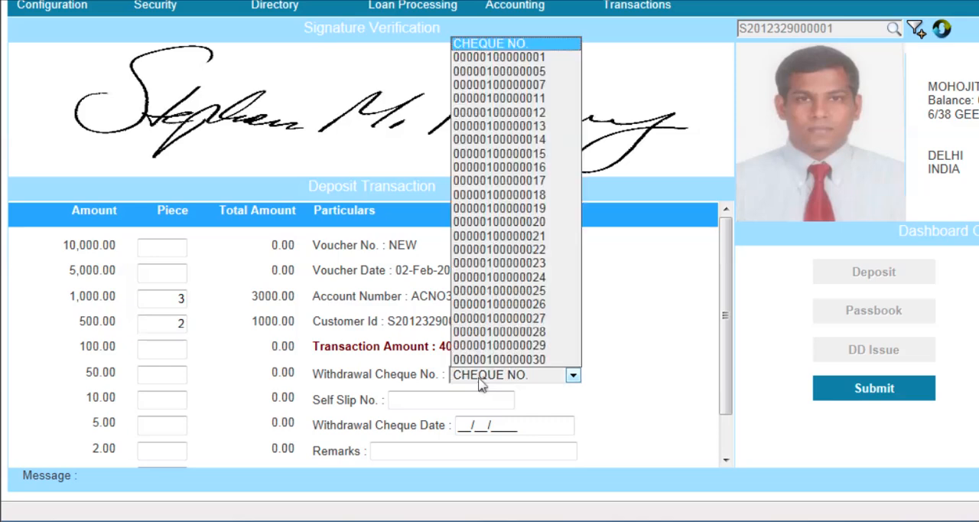
pyautogui.click(482, 374)
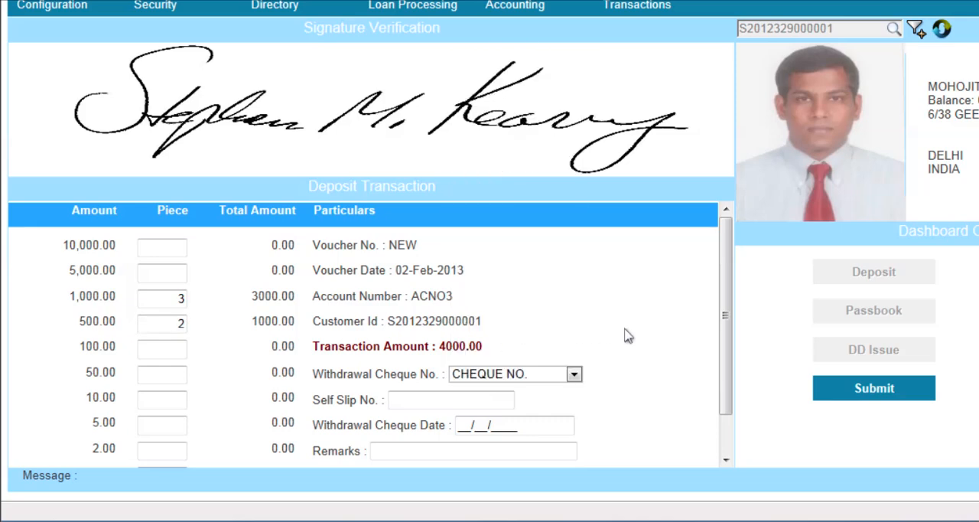
pyautogui.scroll(-1, 646, 340)
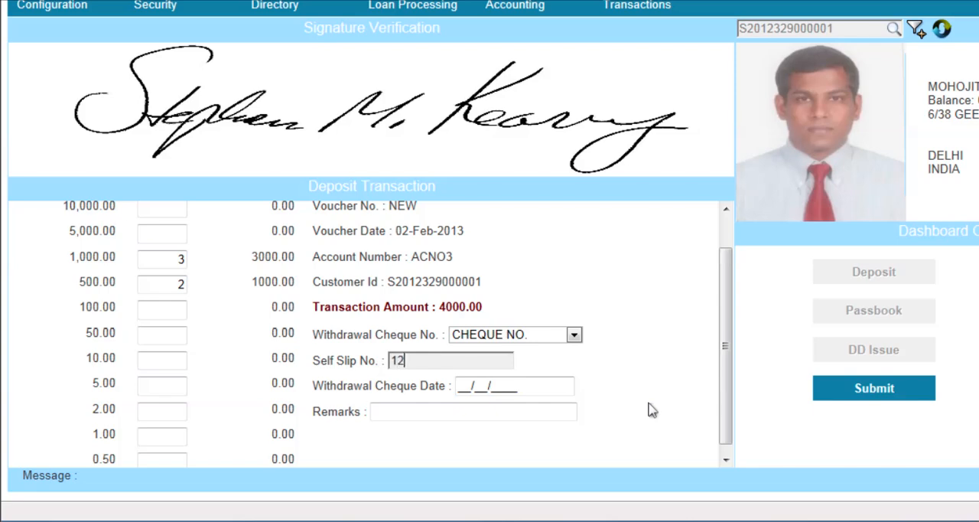
pyautogui.write('3')
pyautogui.click(629, 354)
pyautogui.scroll(1, 641, 366)
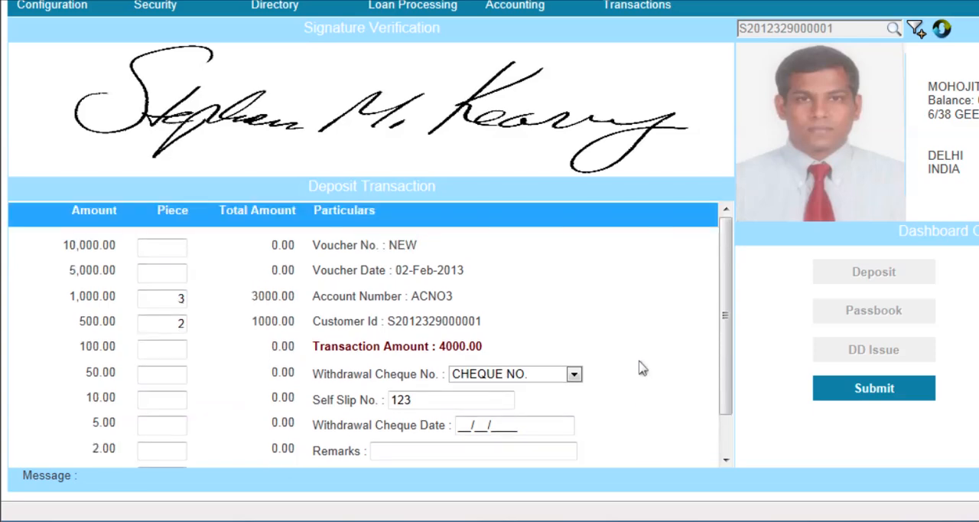
pyautogui.scroll(-1, 641, 367)
pyautogui.scroll(1, 641, 367)
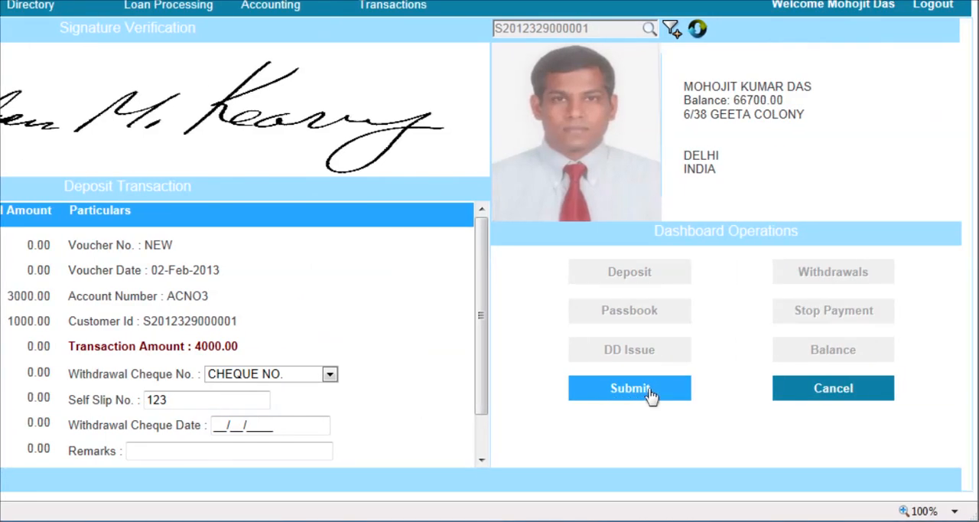
pyautogui.click(648, 392)
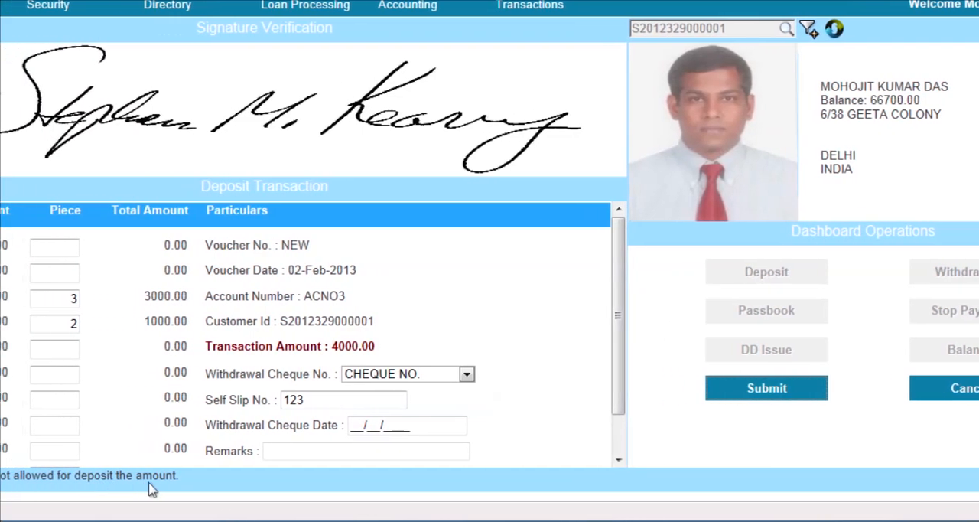
# Clear the self slip number and submit the deposit again
pyautogui.moveTo(378, 400); pyautogui.dragTo(274, 400)
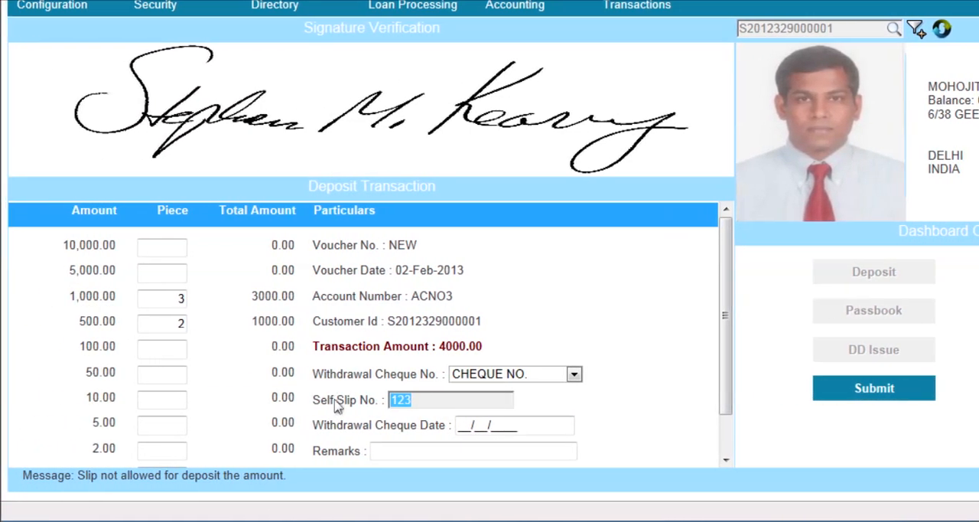
pyautogui.press('BackSpace')
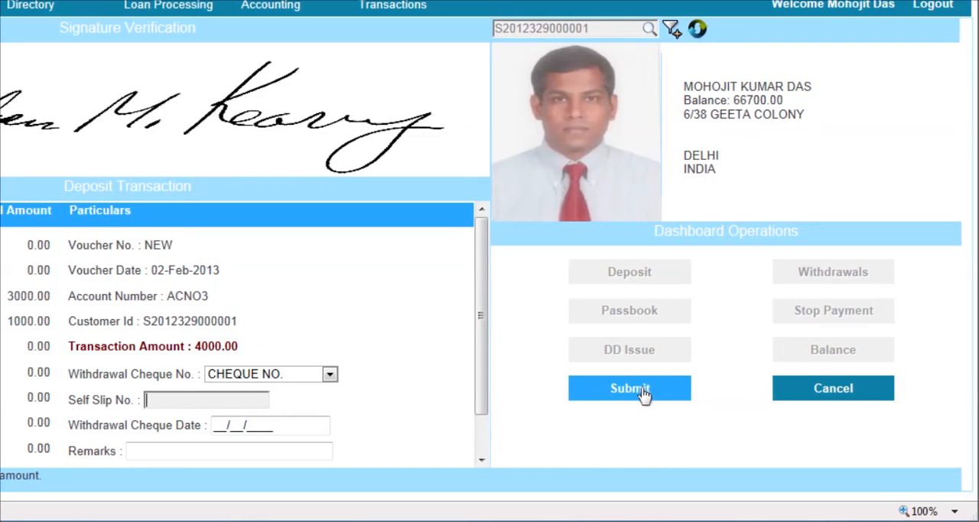
pyautogui.click(643, 390)
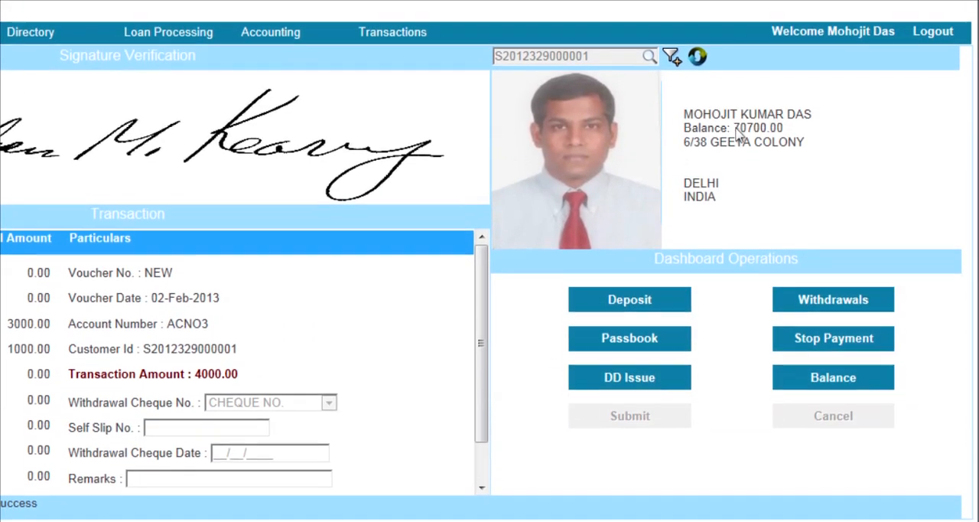
# Highlight the account balance after the deposit and list the balance transactions to check the new entry
pyautogui.moveTo(733, 100); pyautogui.dragTo(775, 105)
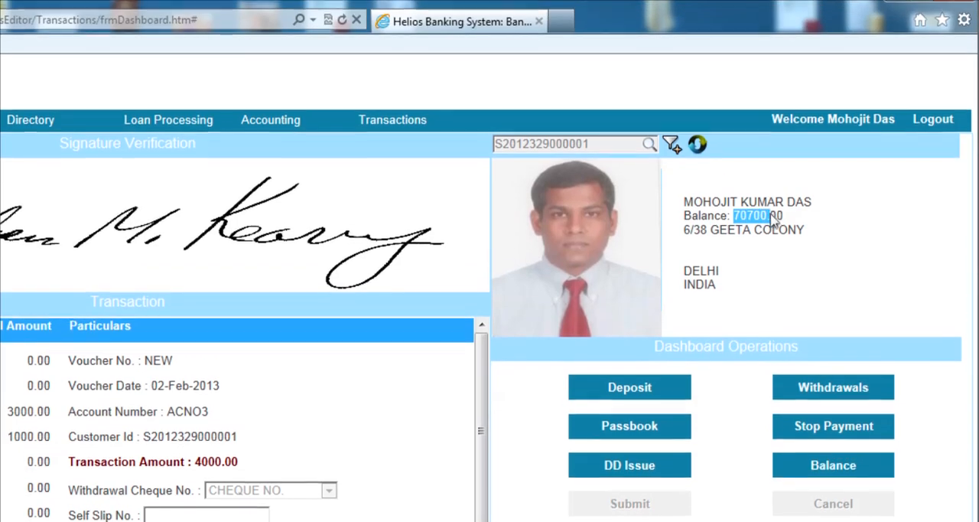
pyautogui.moveTo(775, 217); pyautogui.dragTo(783, 219)
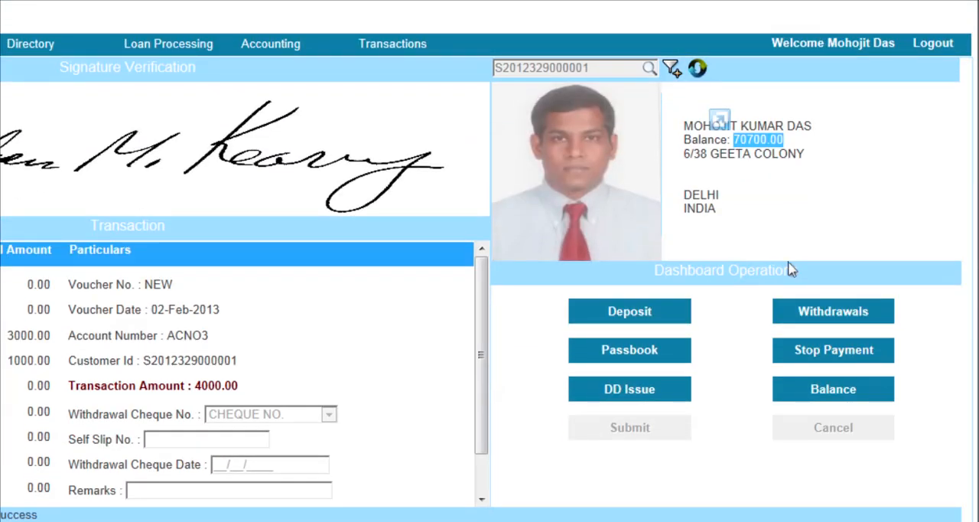
pyautogui.click(781, 201)
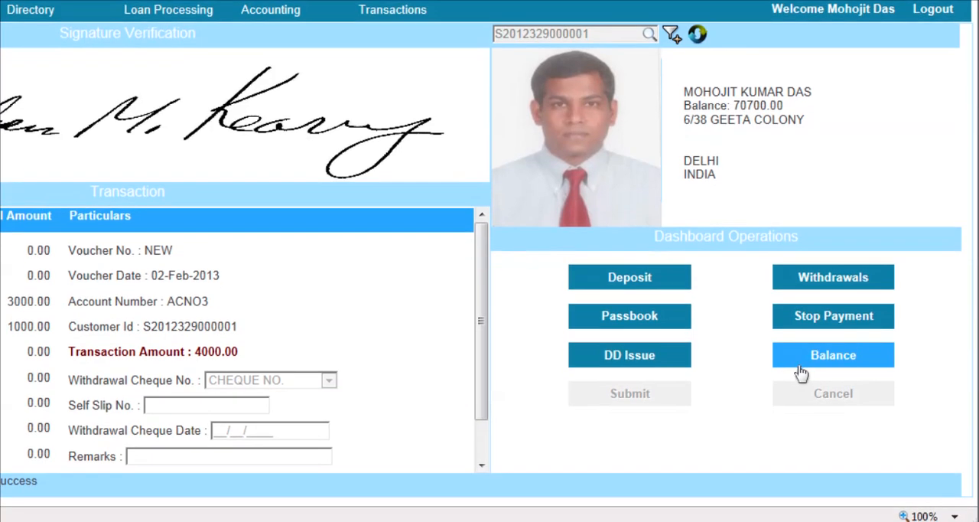
pyautogui.click(800, 366)
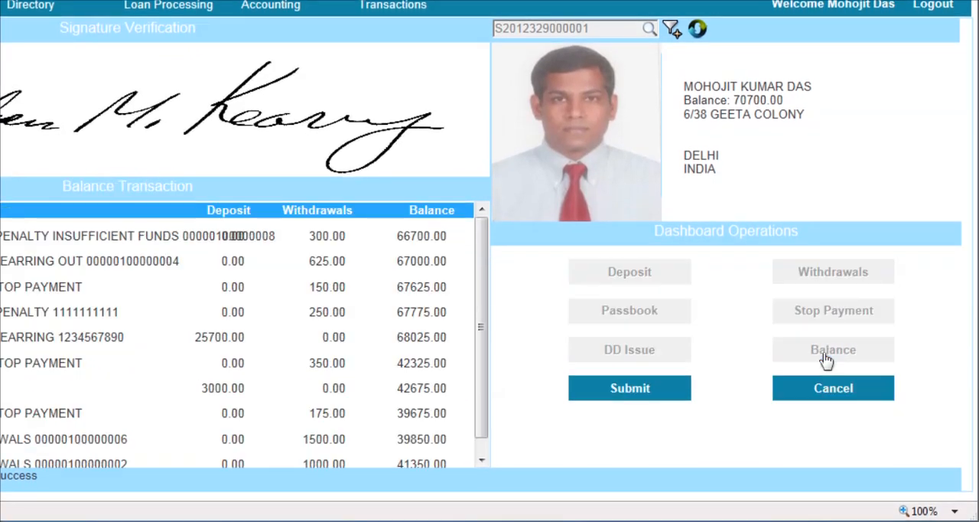
pyautogui.click(631, 389)
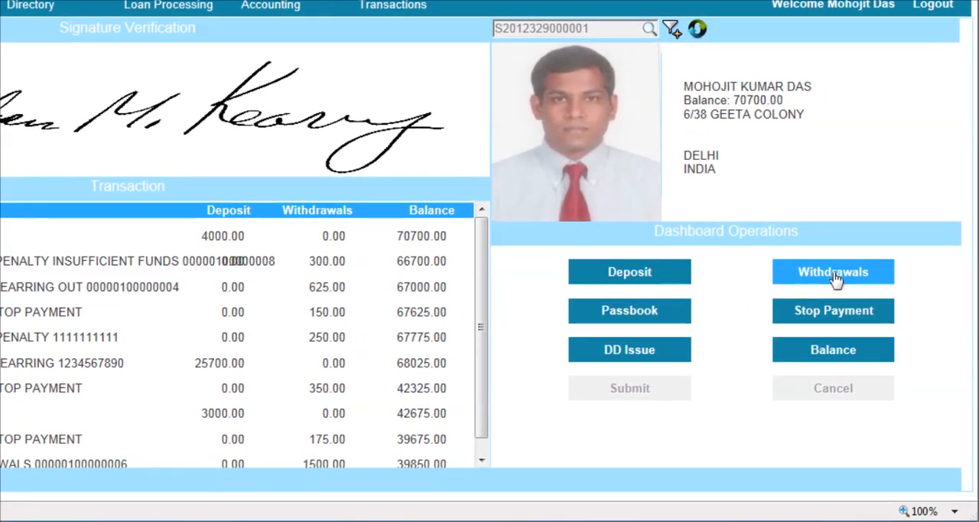
pyautogui.click(836, 280)
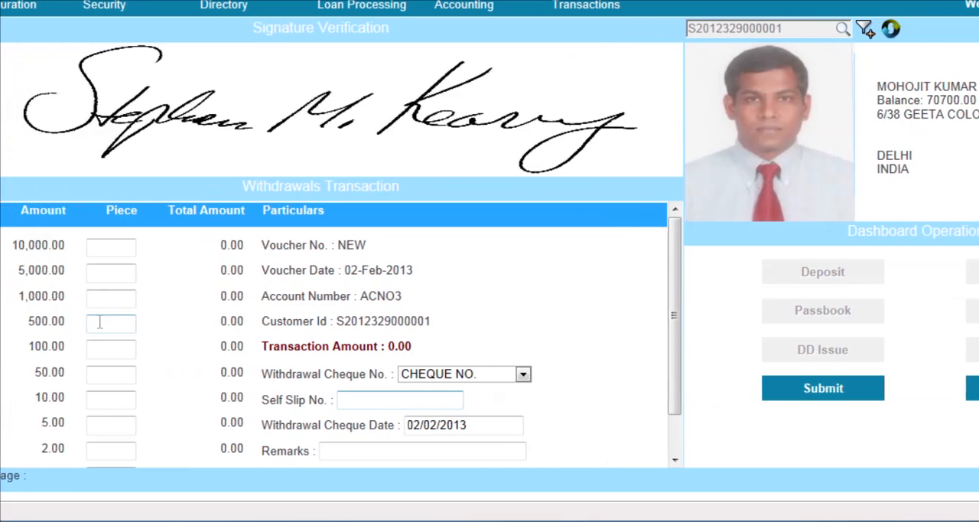
pyautogui.click(153, 302)
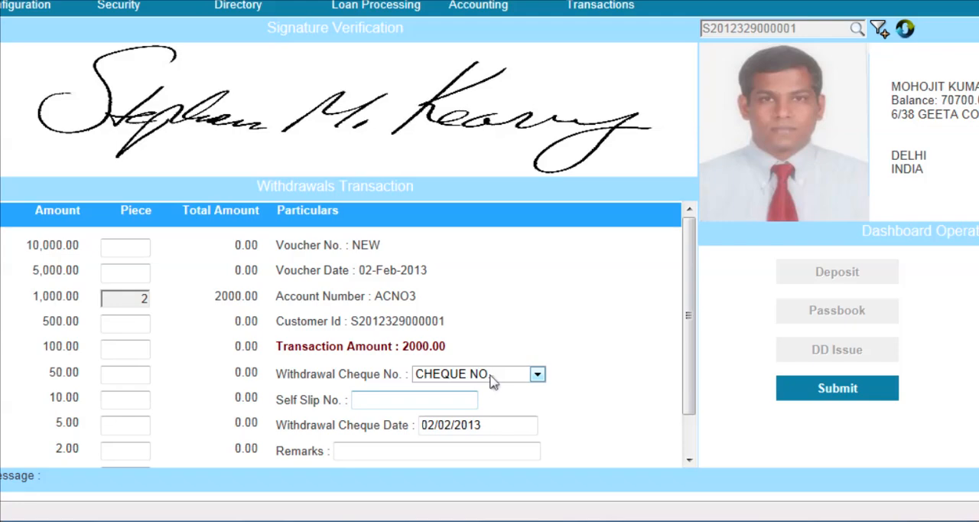
pyautogui.click(491, 377)
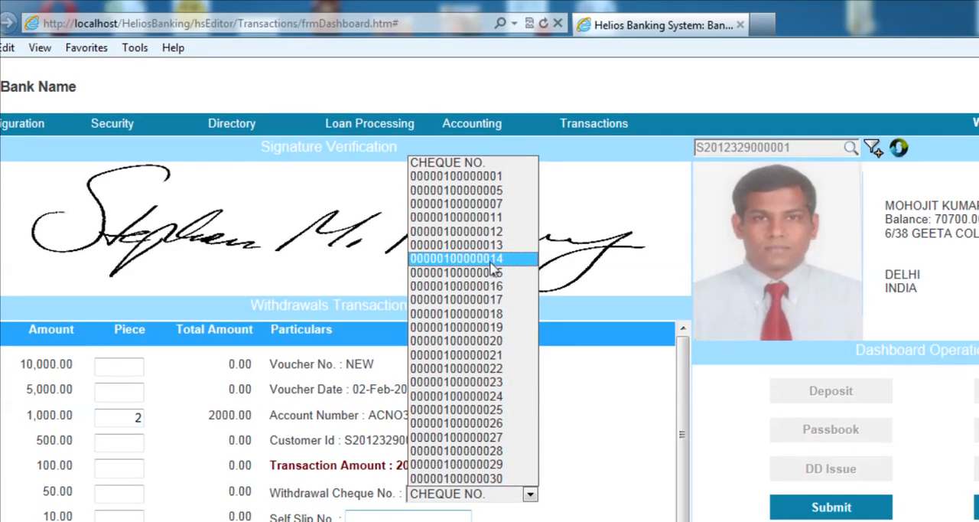
pyautogui.click(492, 260)
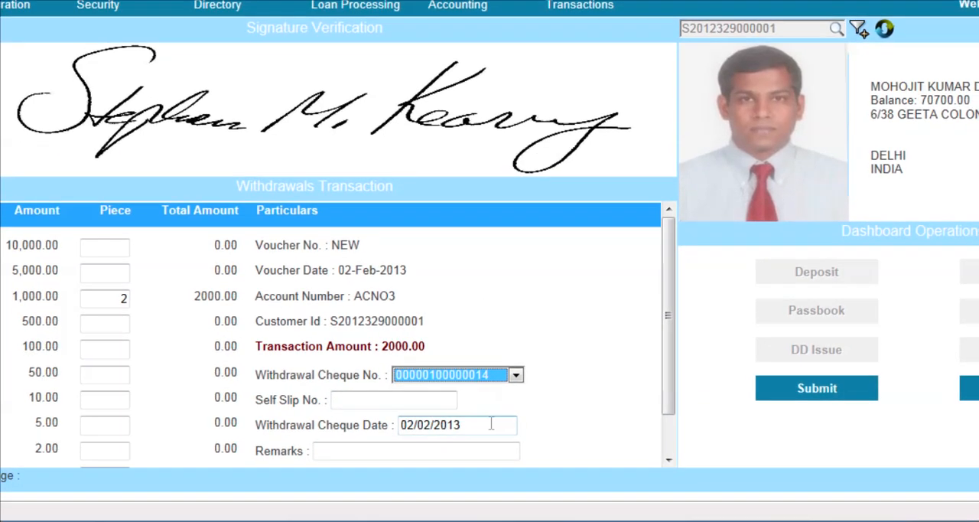
# Enter the remark "SELF WITHDRAWALS BY CUSTOMER" and submit the withdrawal
pyautogui.click(384, 452)
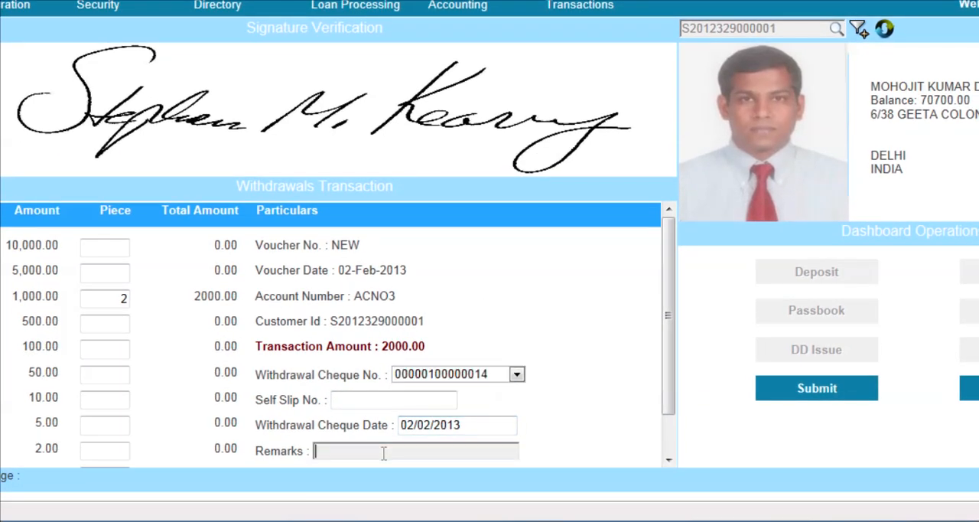
pyautogui.write('SELF WITHDRAWALS')
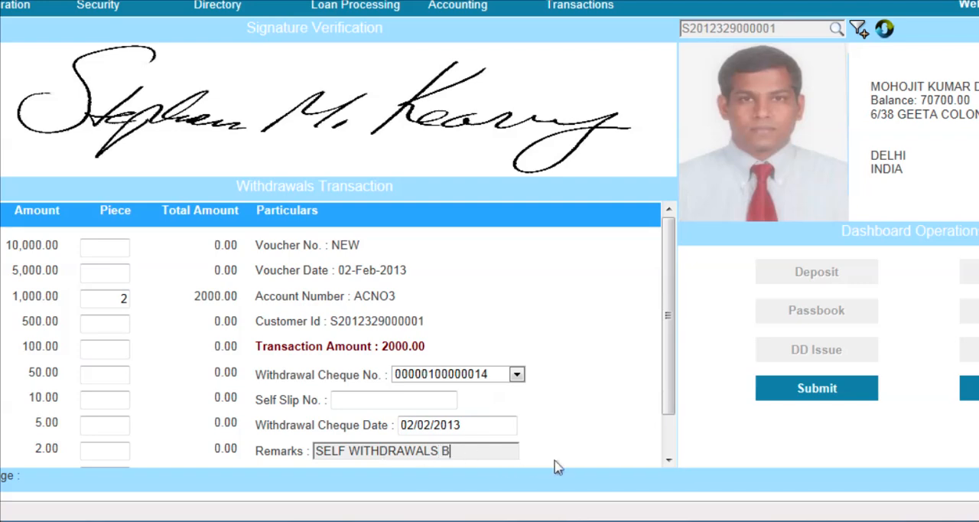
pyautogui.write('BY CUSTOMER')
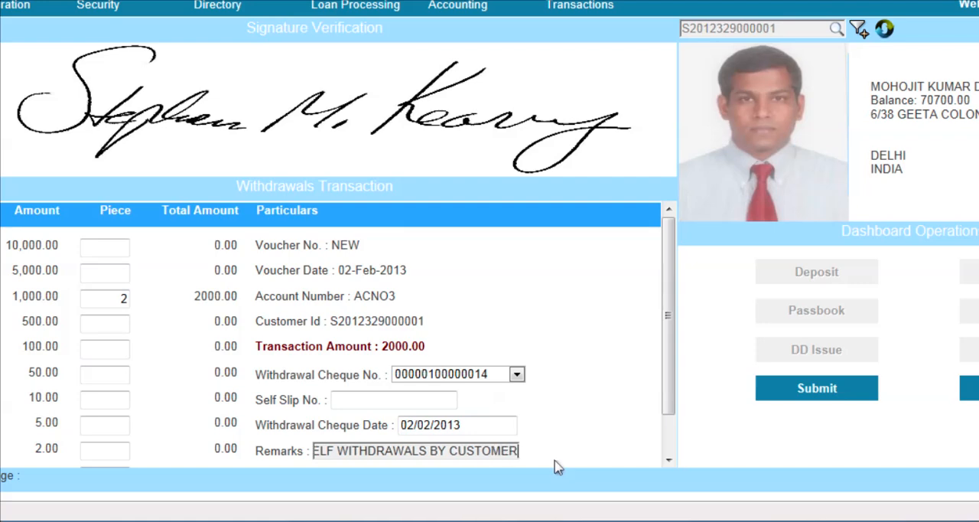
pyautogui.click(820, 394)
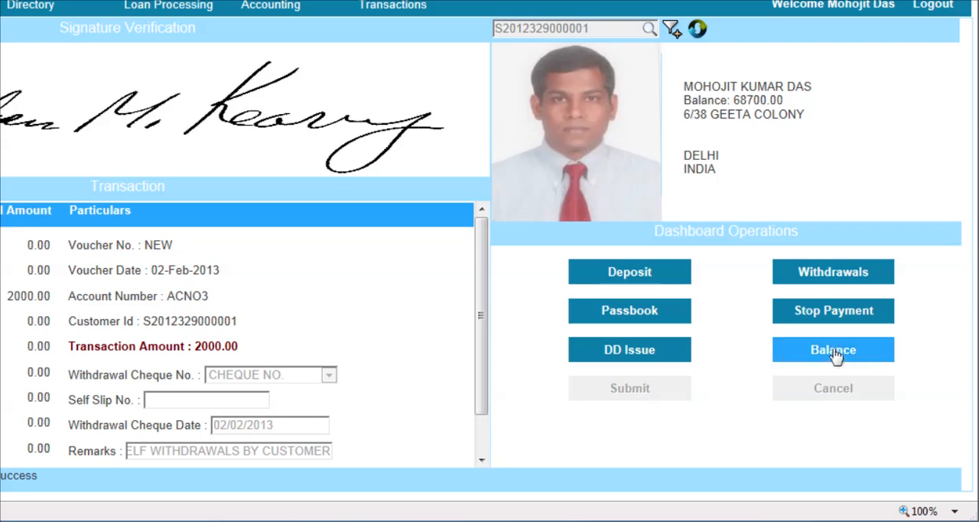
# List the balance transactions after the withdrawal and highlight the amount of the newest withdrawal entry
pyautogui.click(833, 352)
pyautogui.click(621, 394)
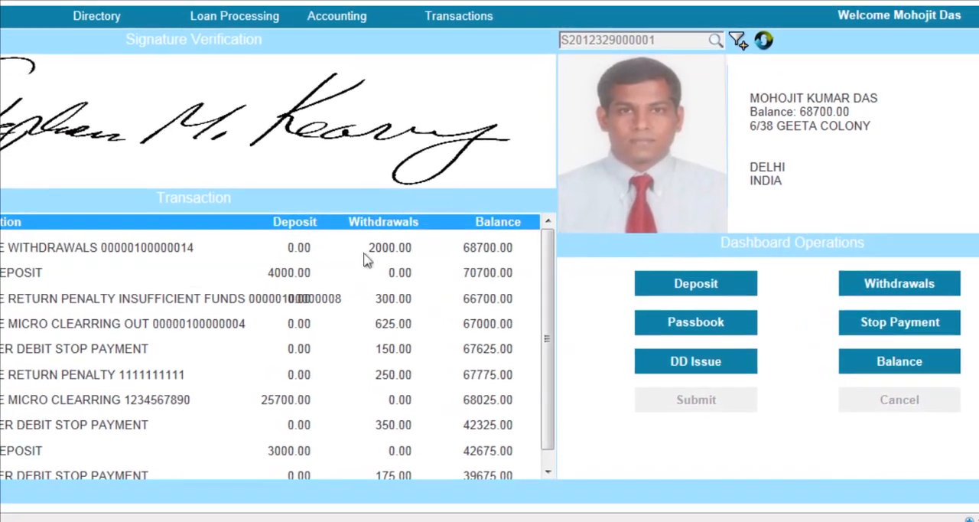
pyautogui.doubleClick(406, 249)
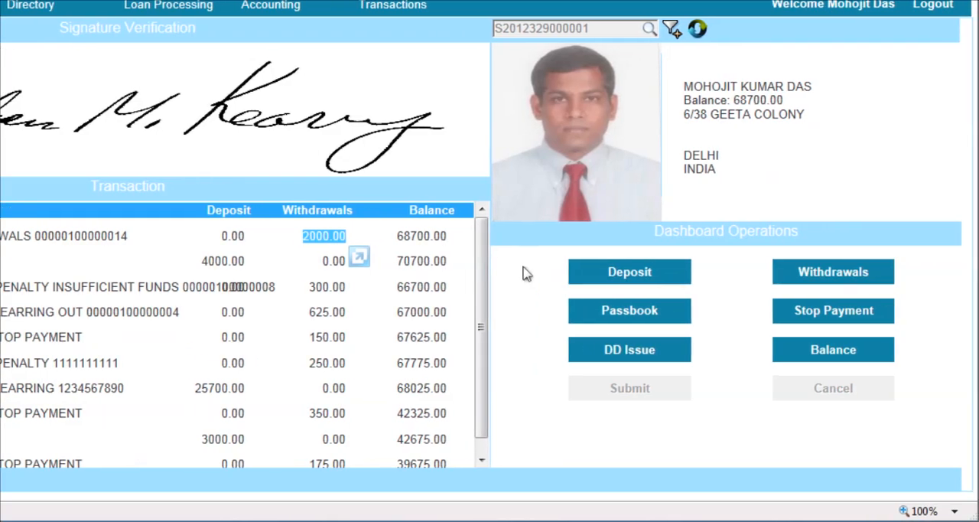
pyautogui.click(526, 274)
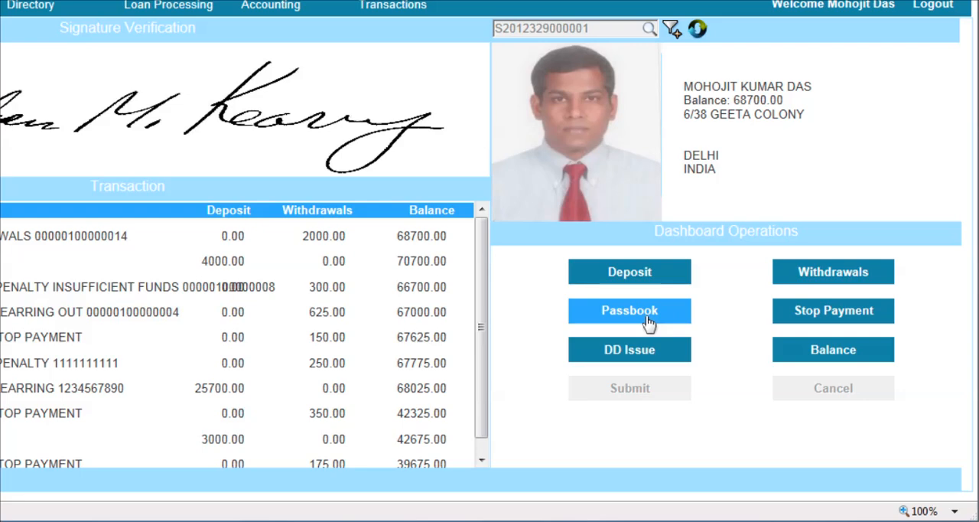
pyautogui.click(846, 319)
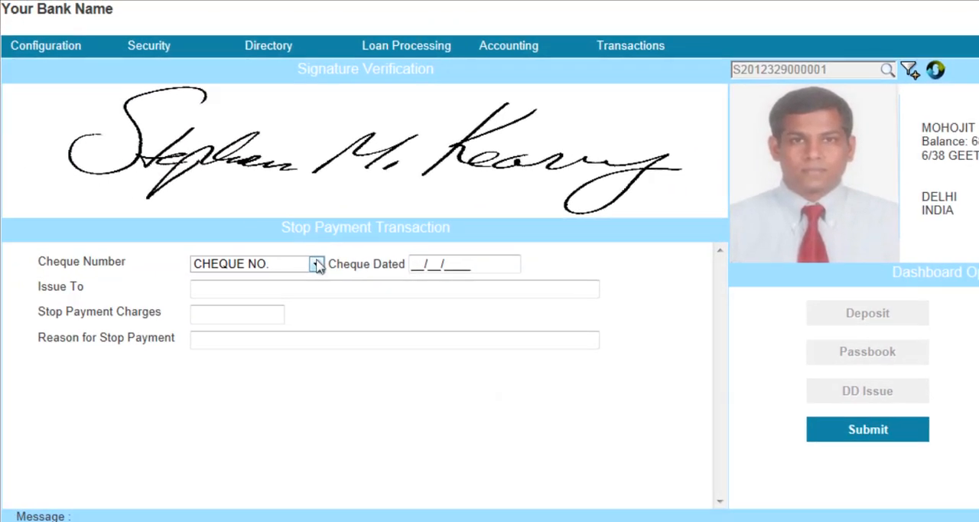
pyautogui.click(79, 222)
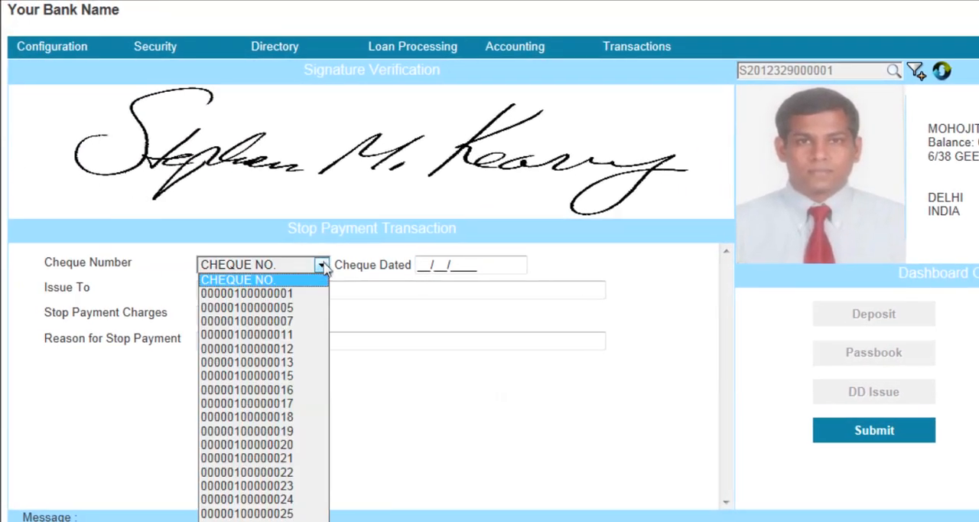
pyautogui.click(294, 320)
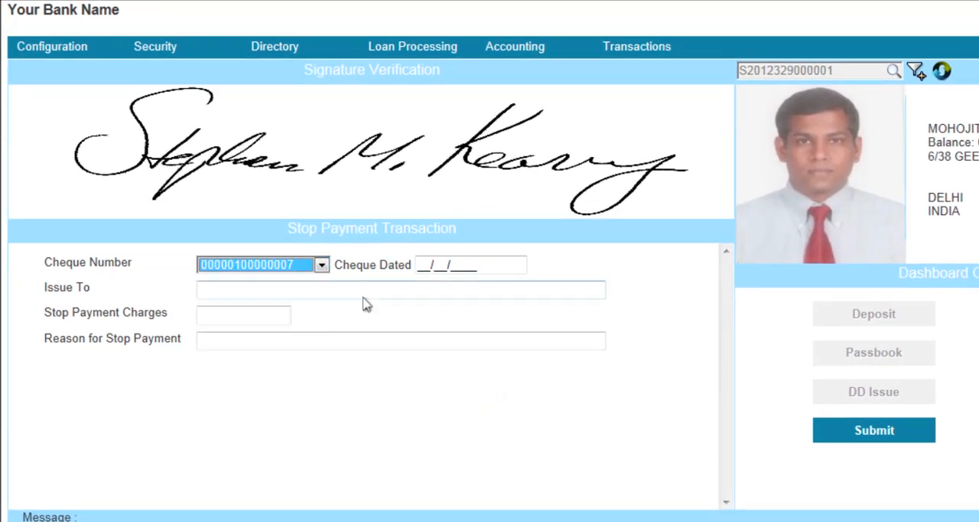
pyautogui.click(482, 266)
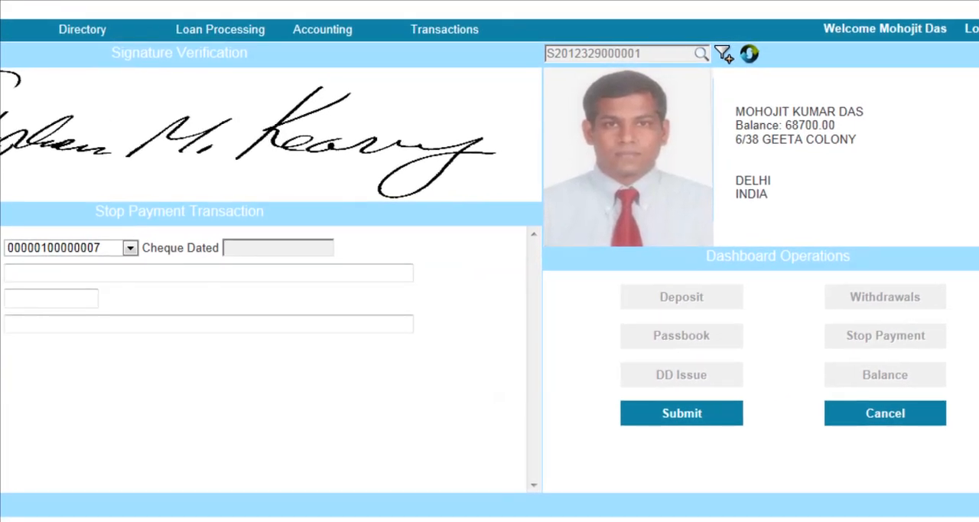
pyautogui.write('03/02/2013')
# Enter "M/S KUNAL ENTERPRISES" as the party the stopped cheque was issued to
pyautogui.press('Tab')
pyautogui.write('MS/')
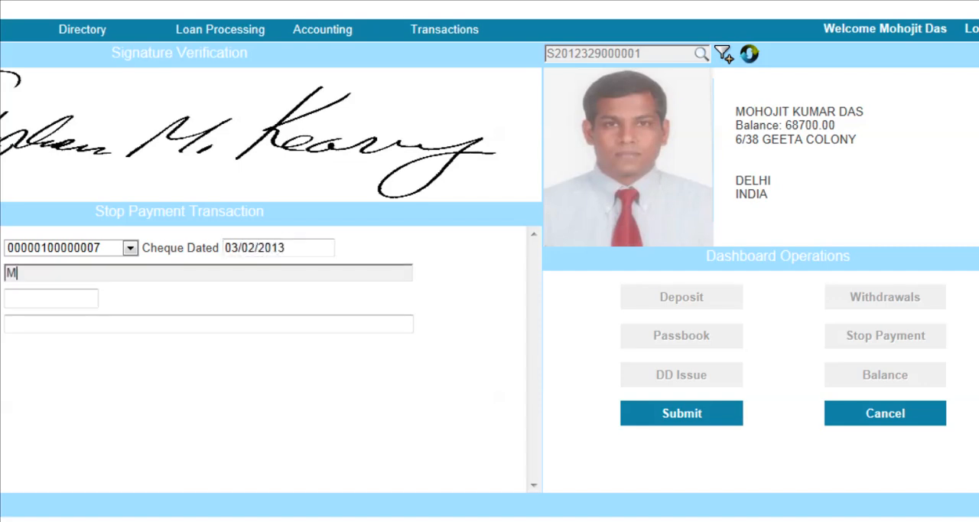
pyautogui.press('BackSpace')
pyautogui.write('/S KUNAL ENTER')
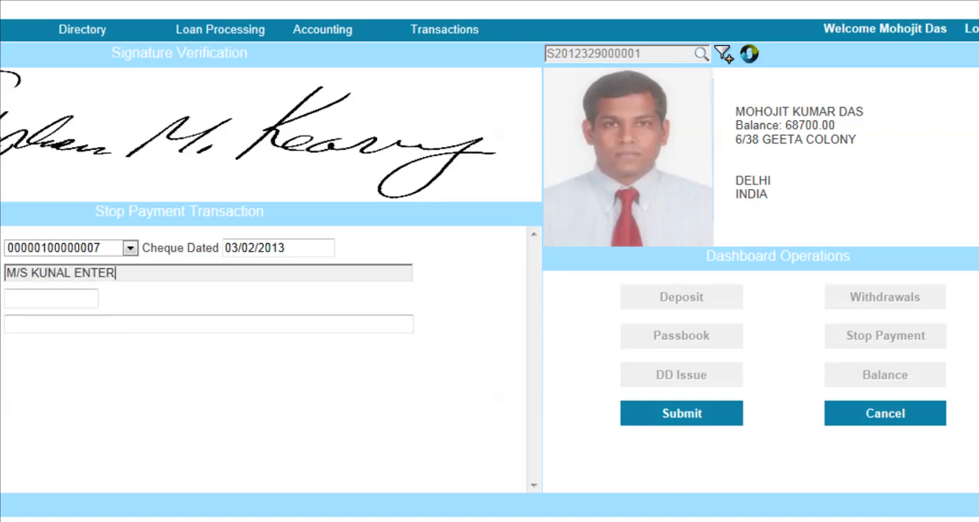
pyautogui.write('PRISES')
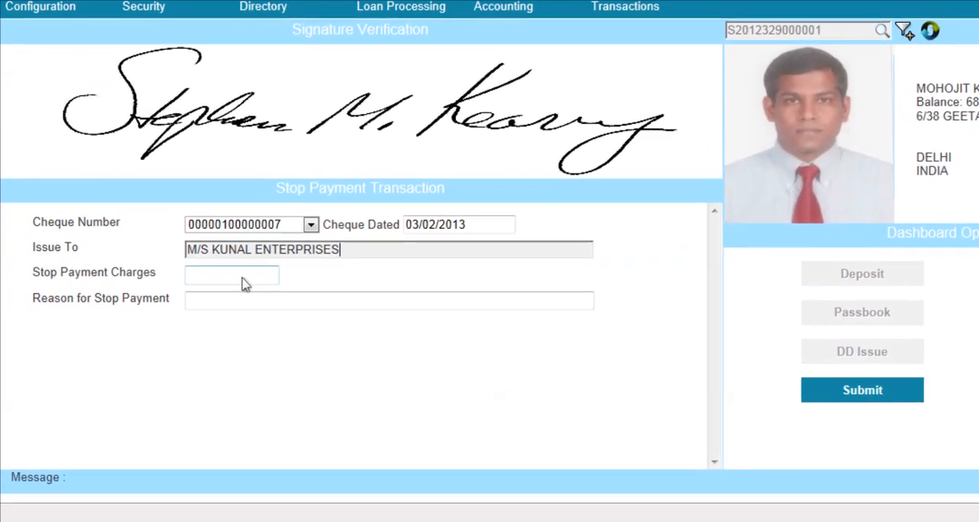
# Set the stop payment charges to 300, enter the reason "PAYMENT" and submit the stop payment
pyautogui.click(67, 302)
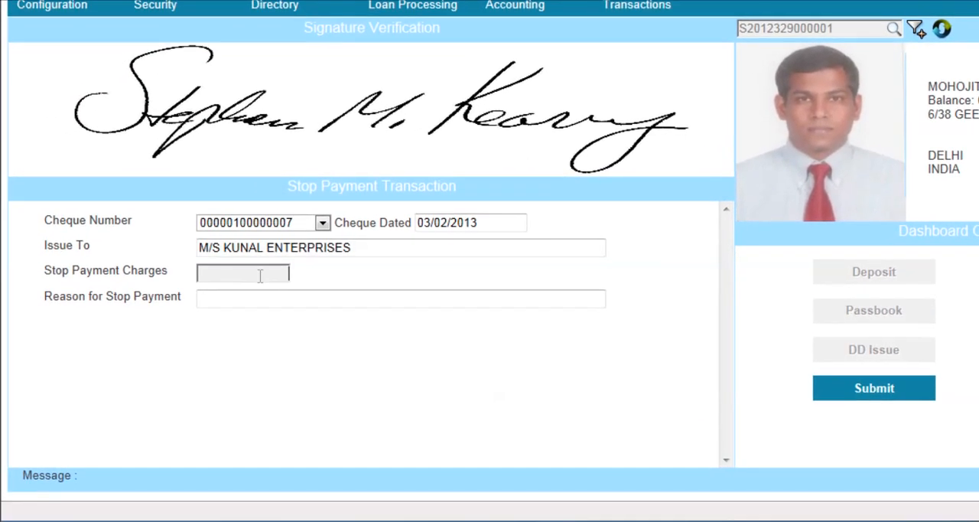
pyautogui.write('300')
pyautogui.click(280, 298)
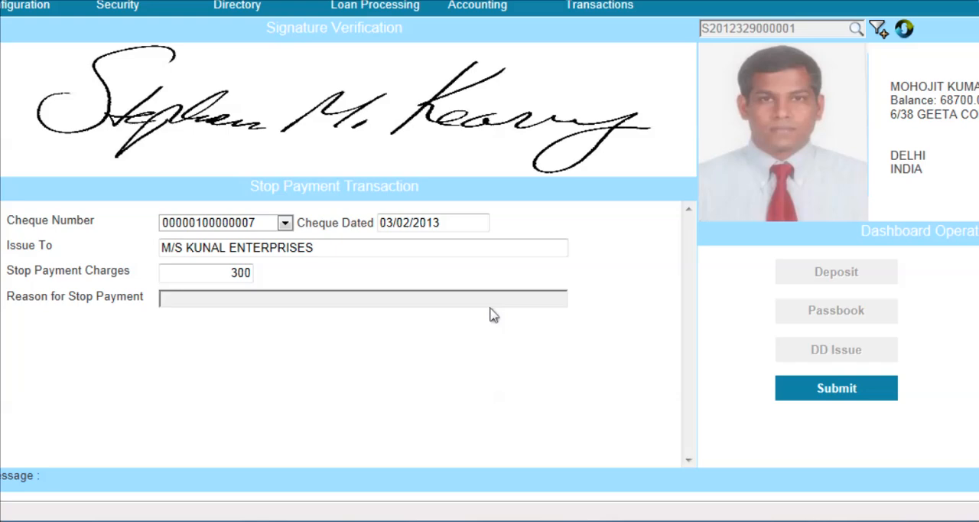
pyautogui.write('H')
pyautogui.press('BackSpace')
pyautogui.write('PAYMENT')
pyautogui.press('Return')
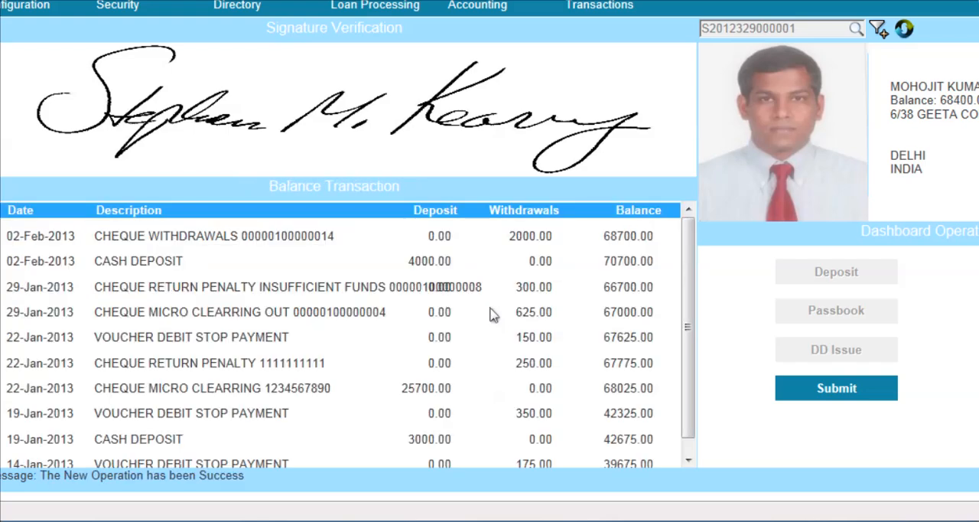
# List the balance transactions after the stop payment and highlight the charge amount of the newest entry
pyautogui.click(834, 391)
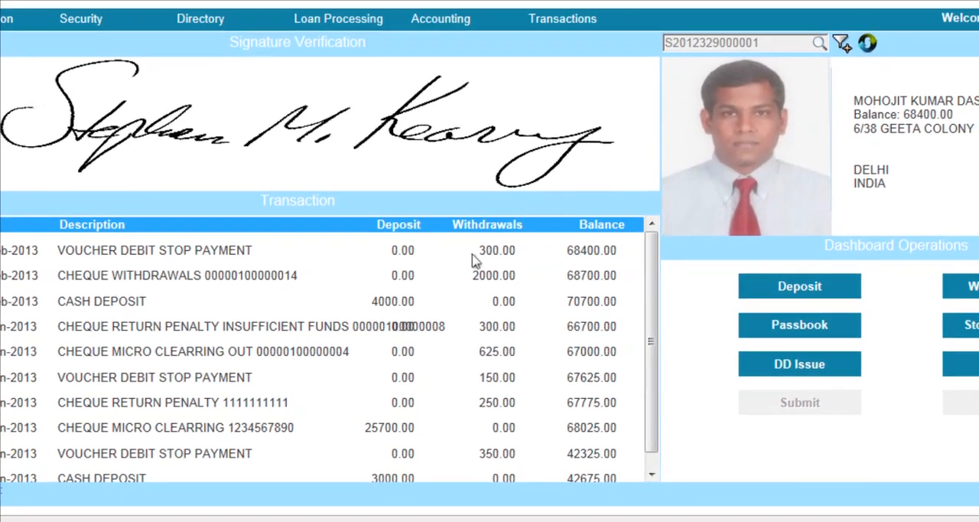
pyautogui.moveTo(516, 239); pyautogui.dragTo(539, 240)
pyautogui.moveTo(487, 266); pyautogui.dragTo(500, 273)
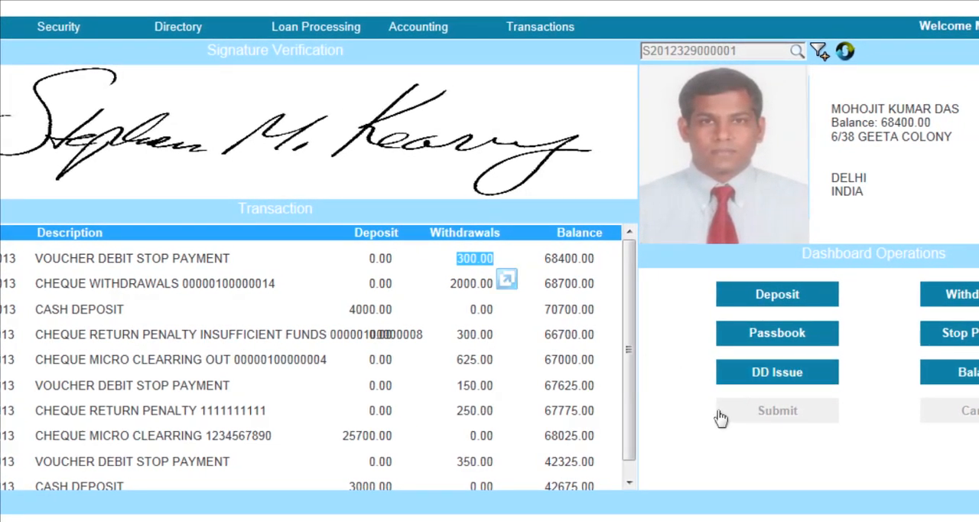
pyautogui.click(688, 416)
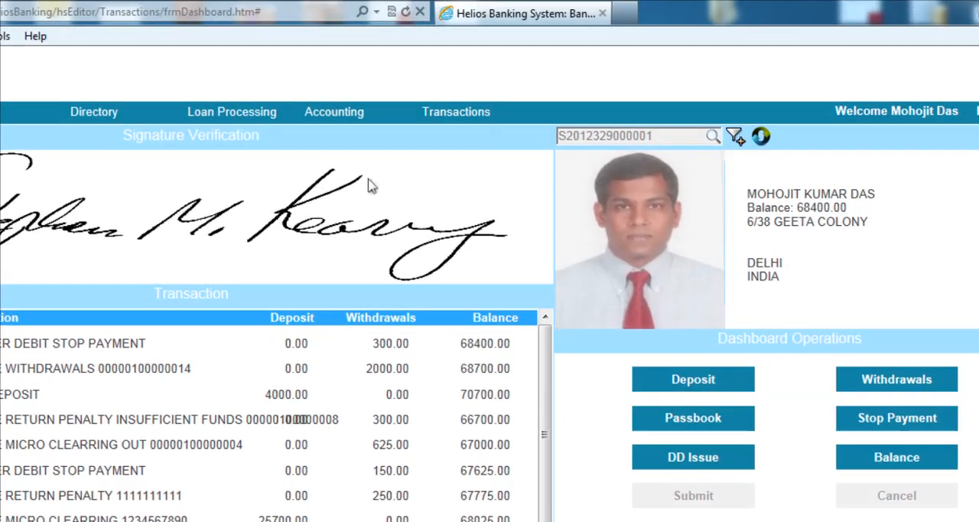
# Open the Cheque Book Issue form
pyautogui.moveTo(446, 94)
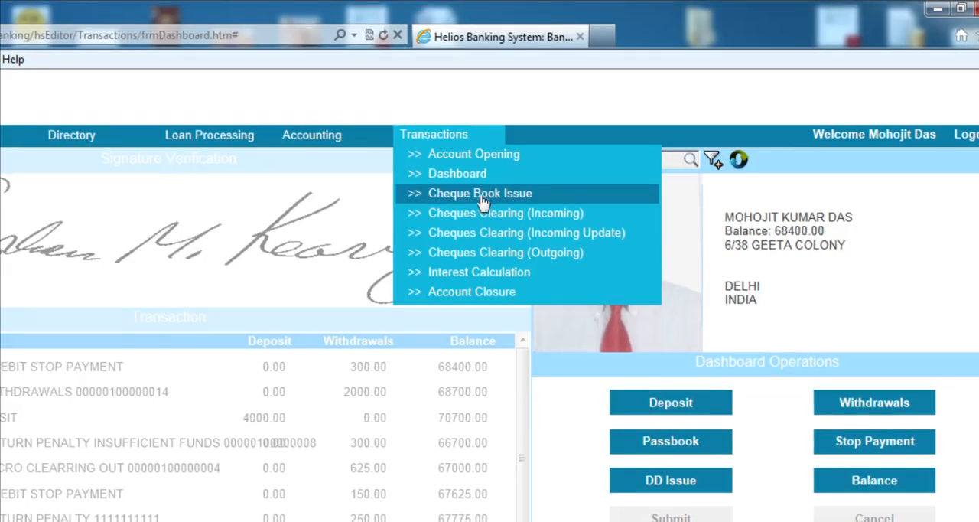
pyautogui.click(492, 196)
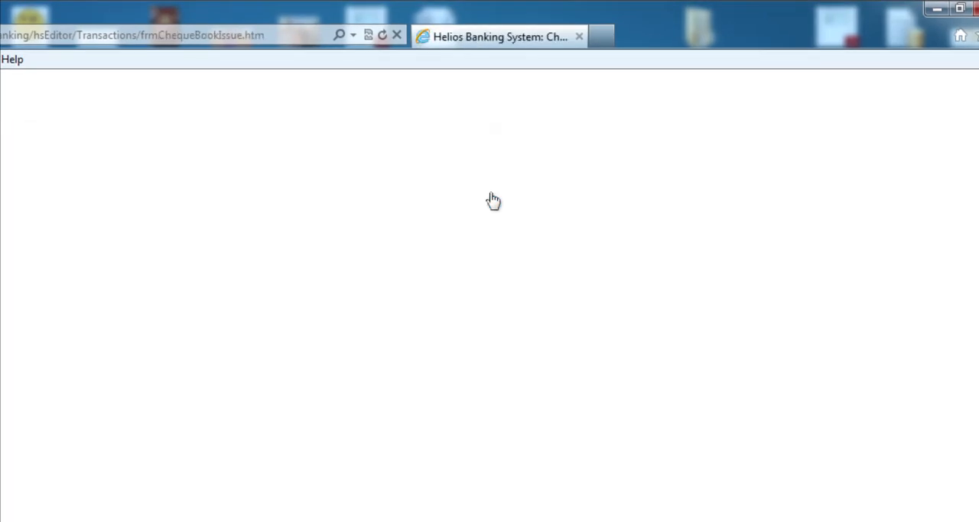
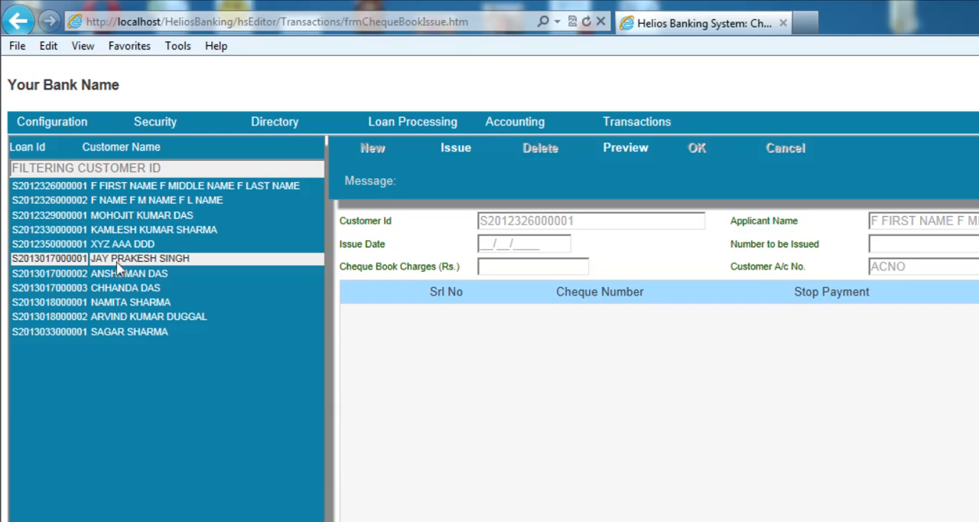
# Browse several customers on the Cheque Book Issue form and examine the third listed customer's cheque numbers and stop payment marks
pyautogui.click(118, 261)
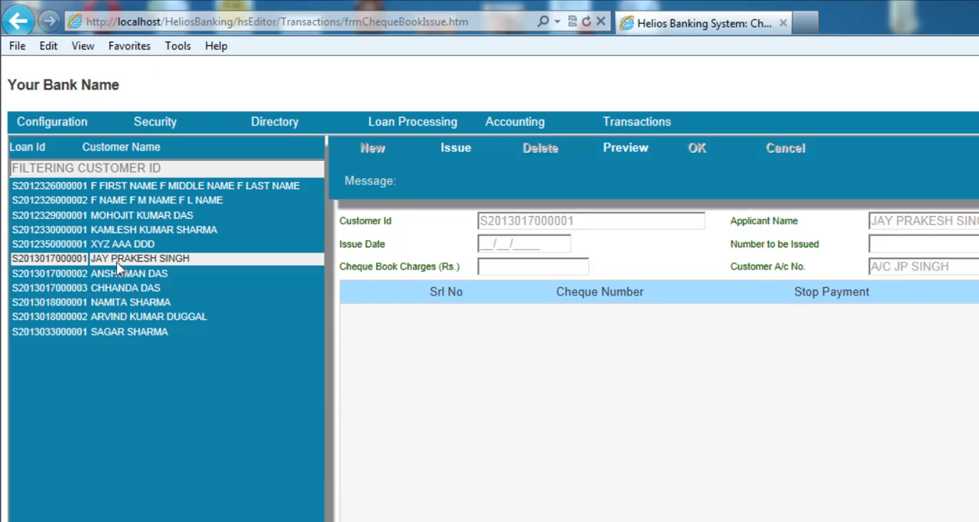
pyautogui.click(117, 247)
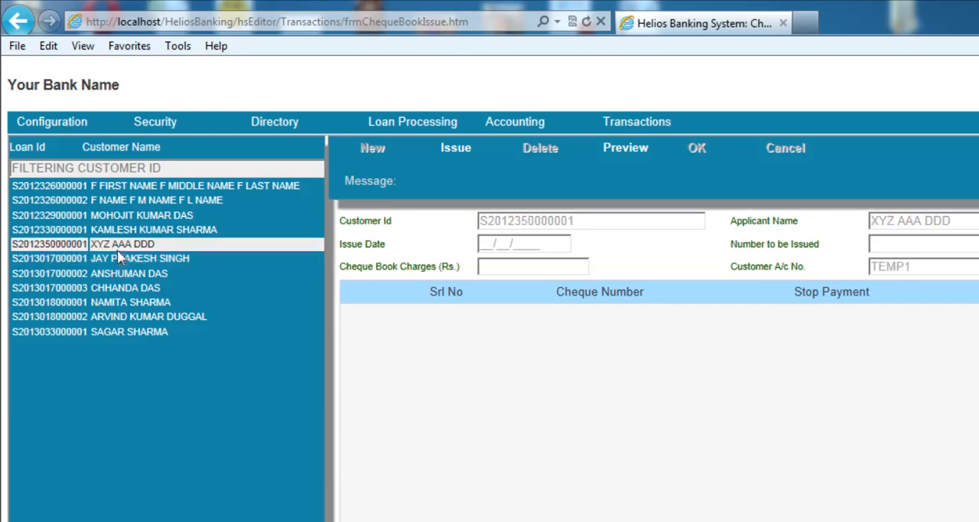
pyautogui.click(122, 230)
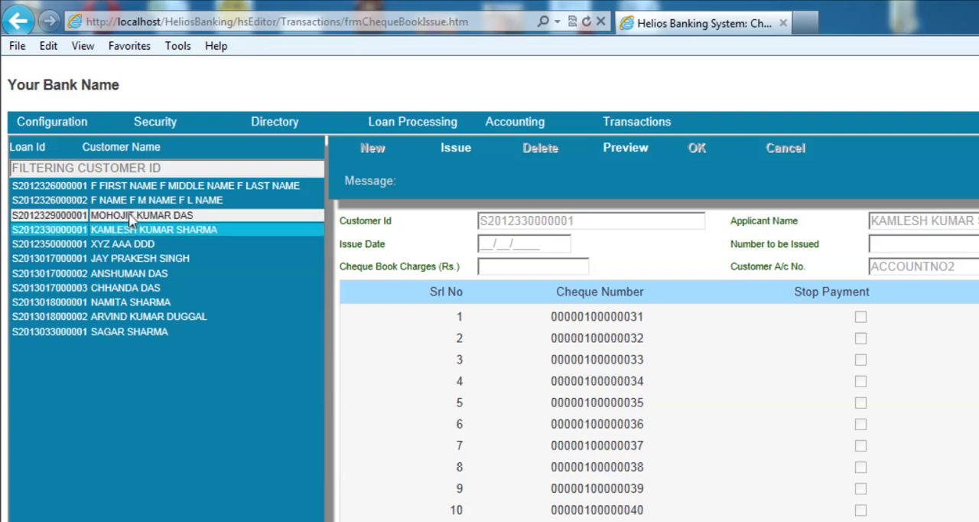
pyautogui.click(129, 215)
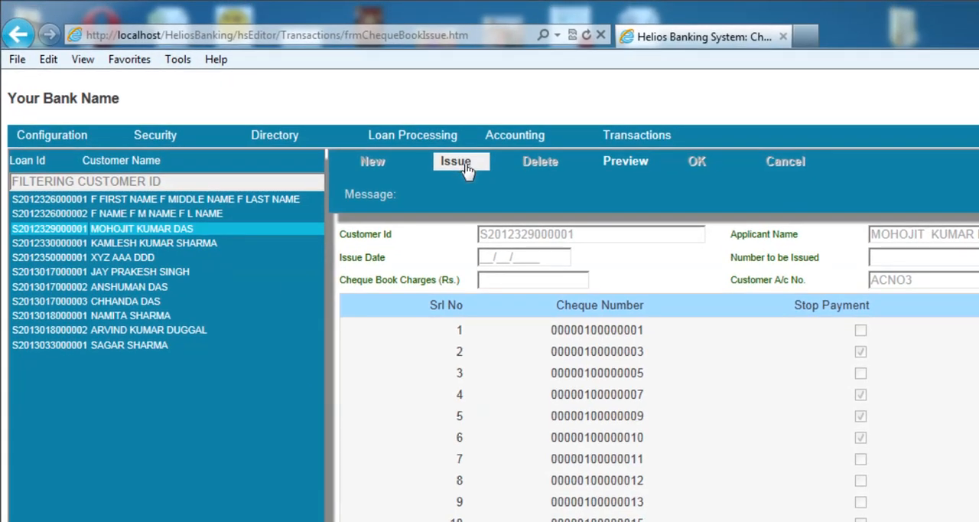
pyautogui.scroll(-2, 641, 405)
pyautogui.scroll(-2, 492, 277)
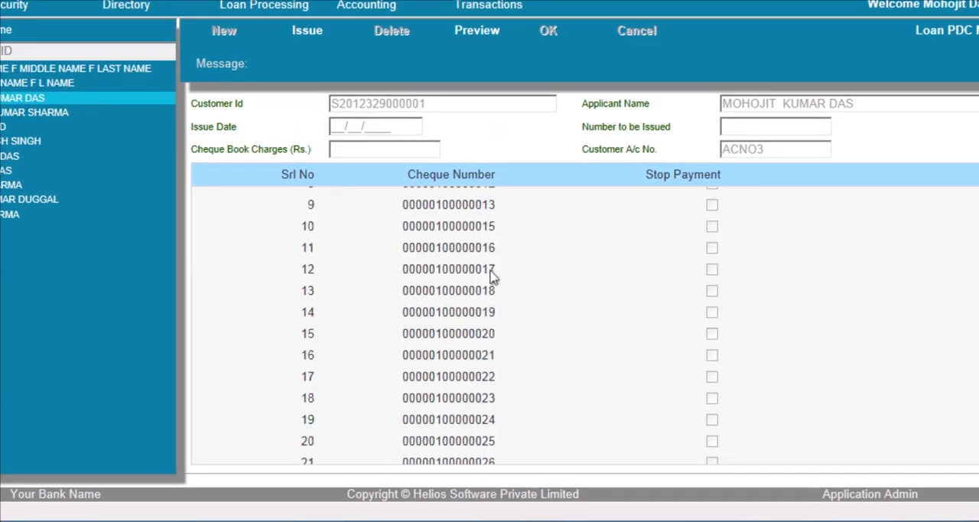
pyautogui.scroll(4, 492, 277)
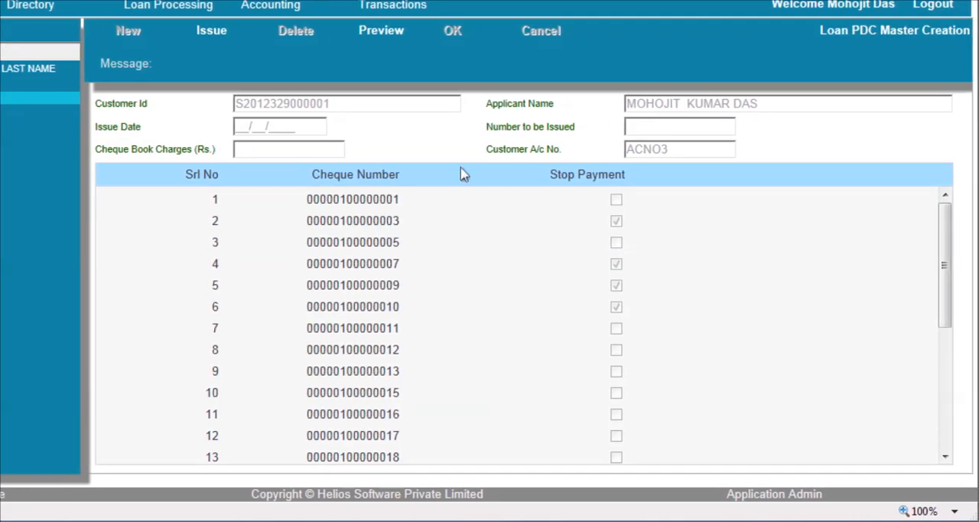
# Open the Cheques Clearing (Incoming) form and start a new clearing entry for the third listed customer
pyautogui.click(393, 7)
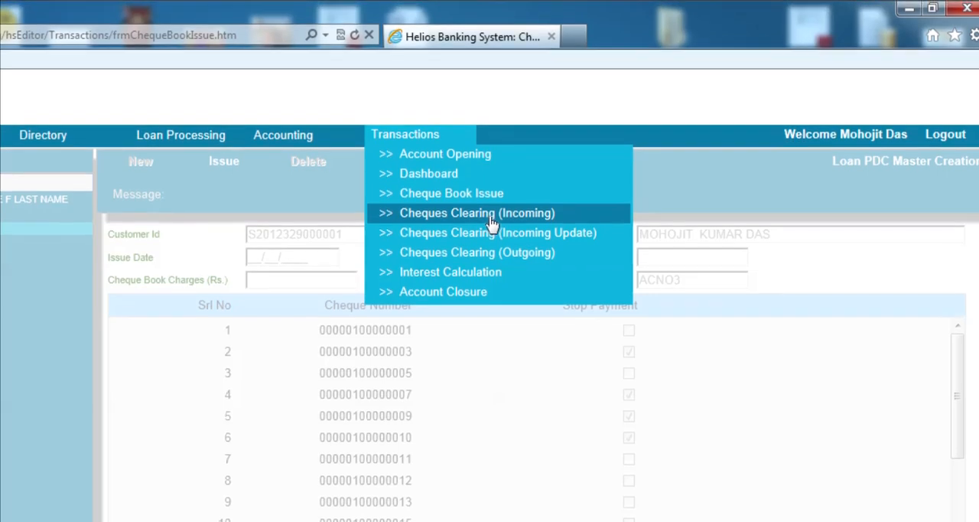
pyautogui.click(492, 214)
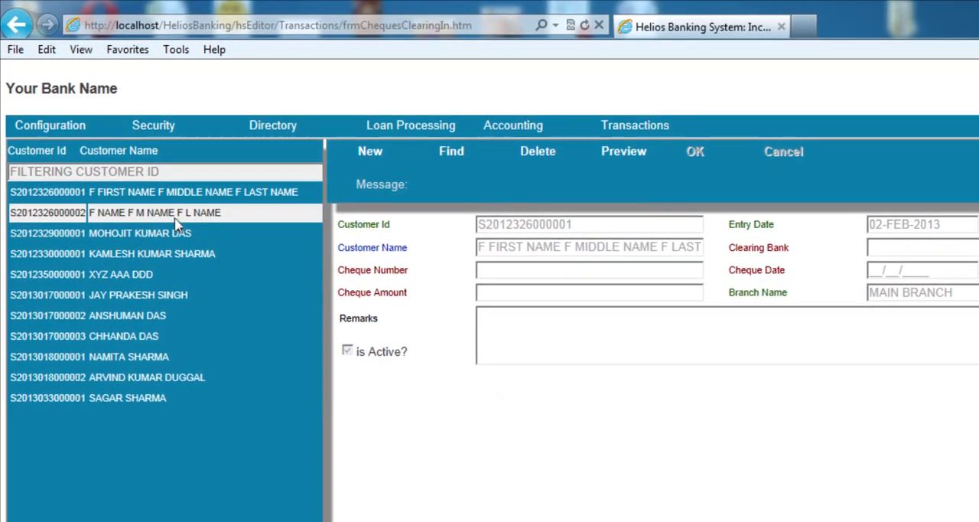
pyautogui.click(159, 216)
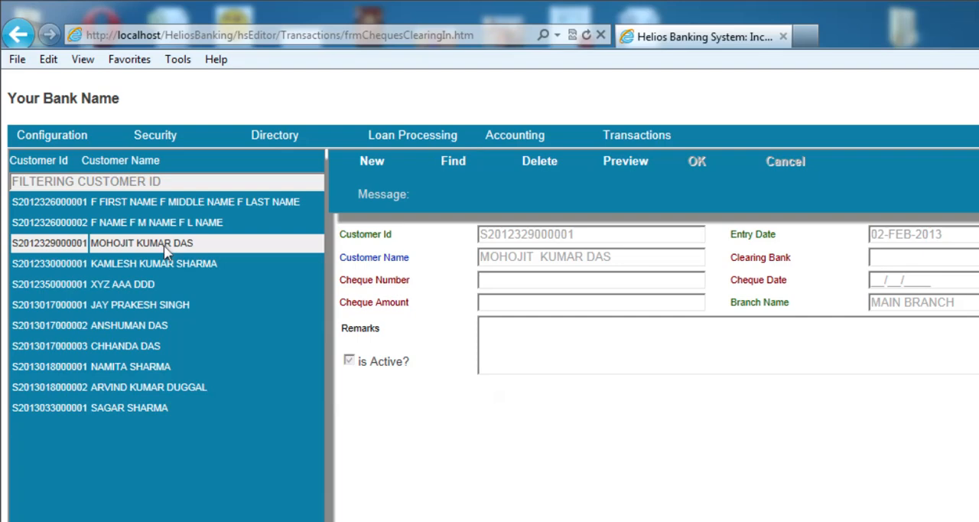
pyautogui.click(376, 164)
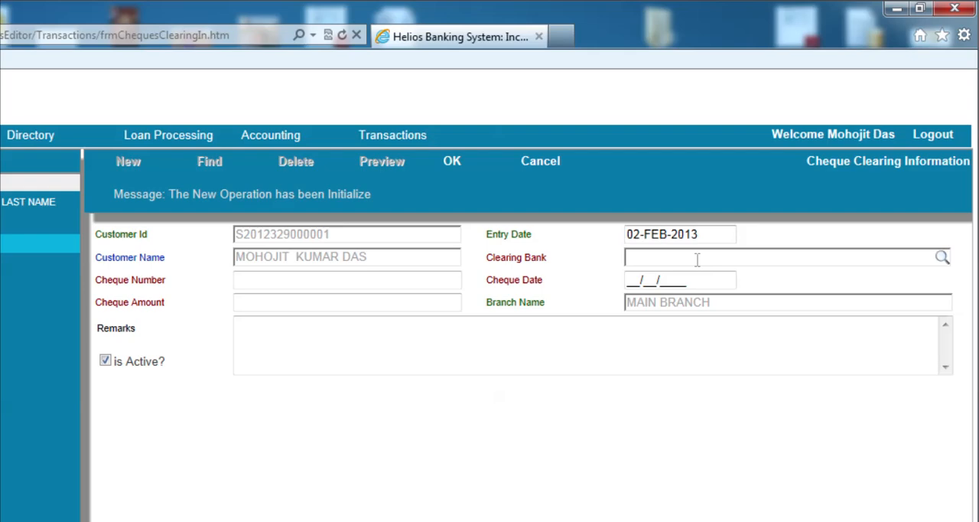
# Set the clearing bank to HDFC BANK LTD and enter 888554665 as the cheque number
pyautogui.click(697, 259)
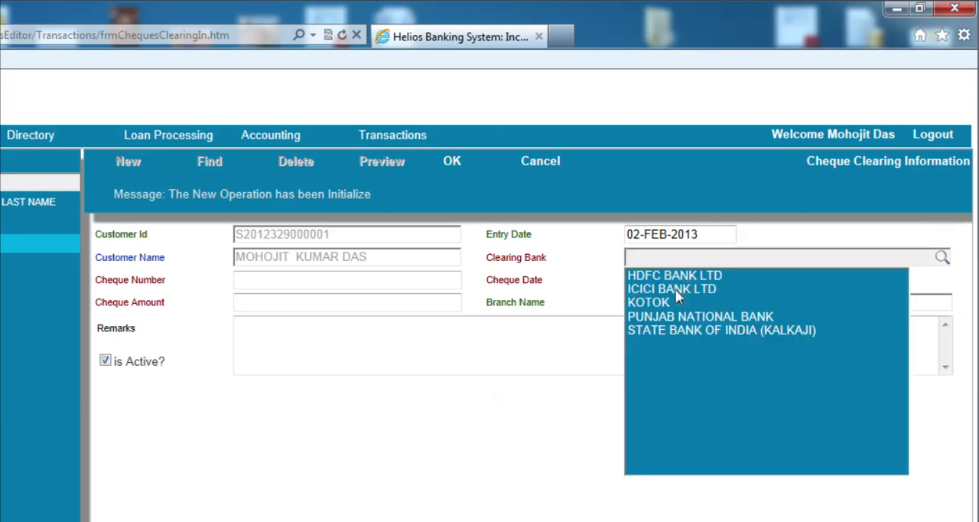
pyautogui.click(675, 289)
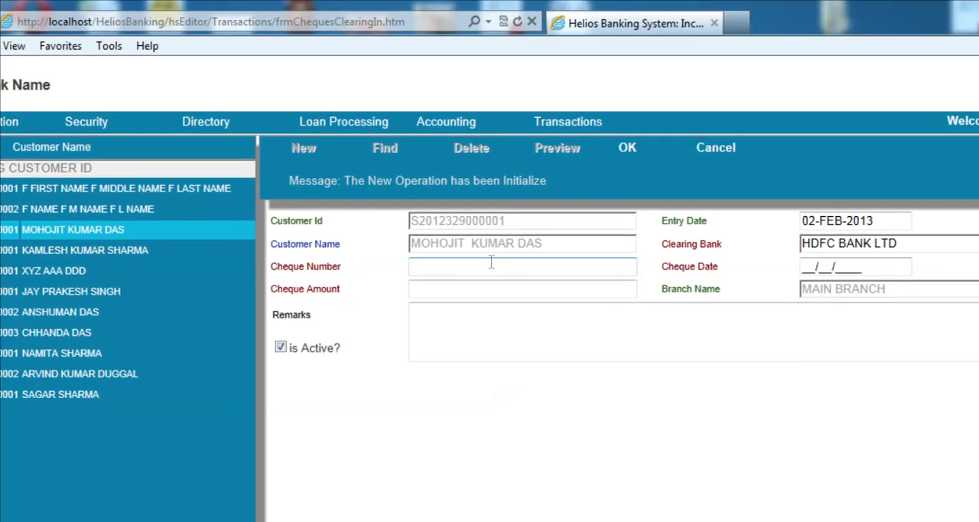
pyautogui.click(348, 280)
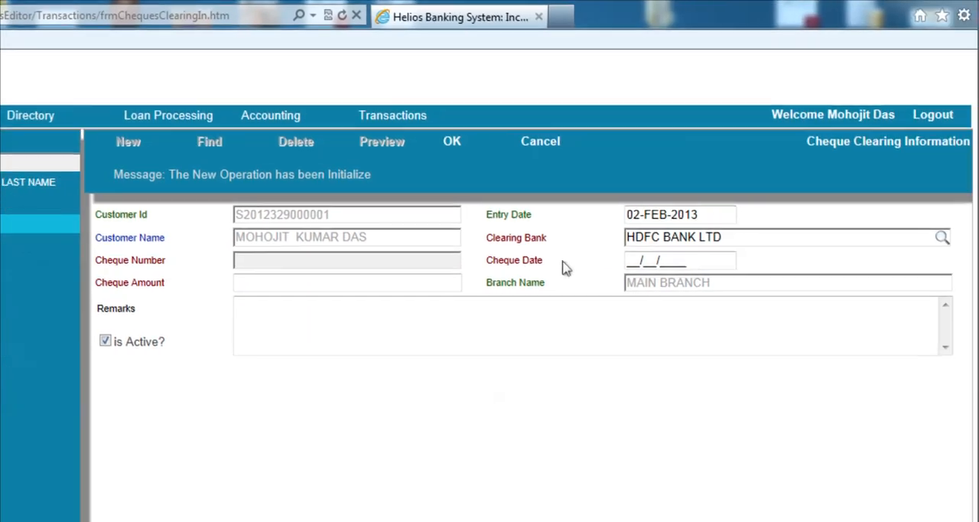
pyautogui.write('888554665')
pyautogui.press('Tab')
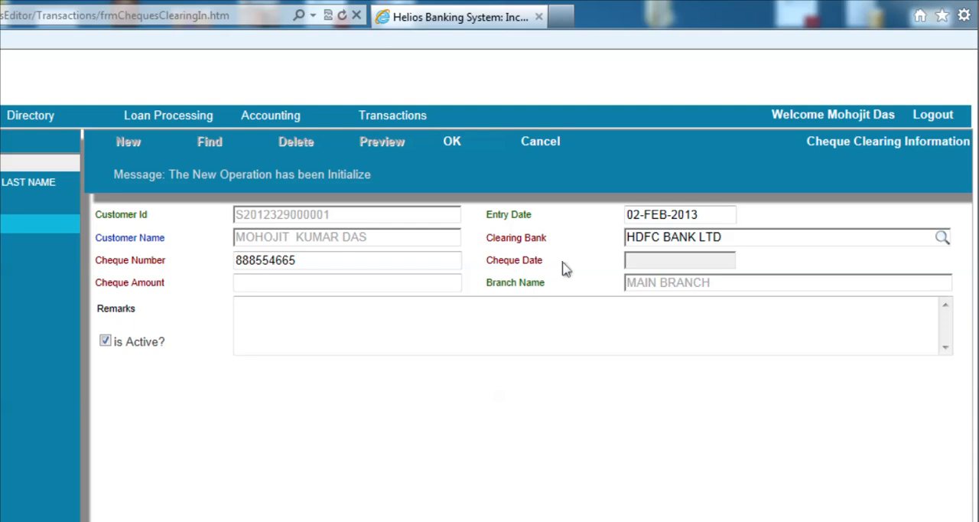
# Set the cheque date to 31/01/2013 and the cheque amount to 25000
pyautogui.write('31/01/2013')
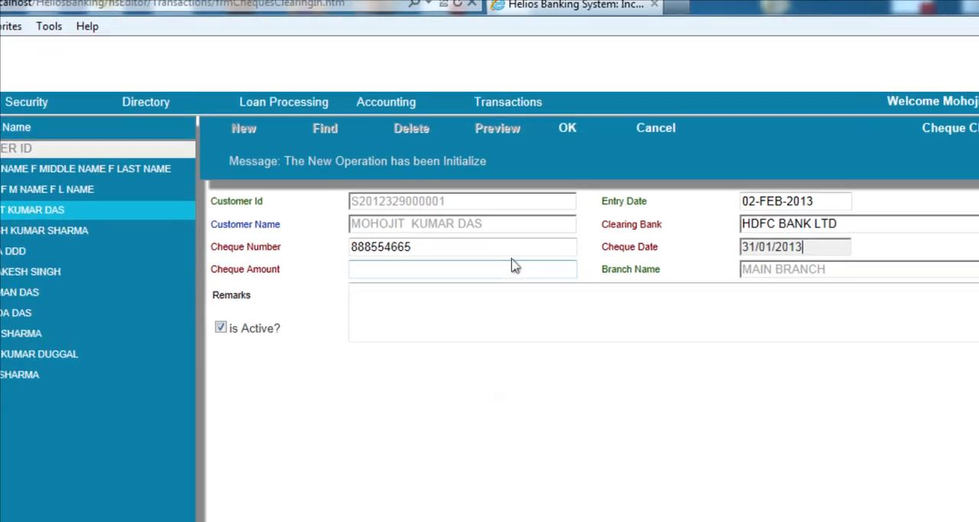
pyautogui.click(339, 281)
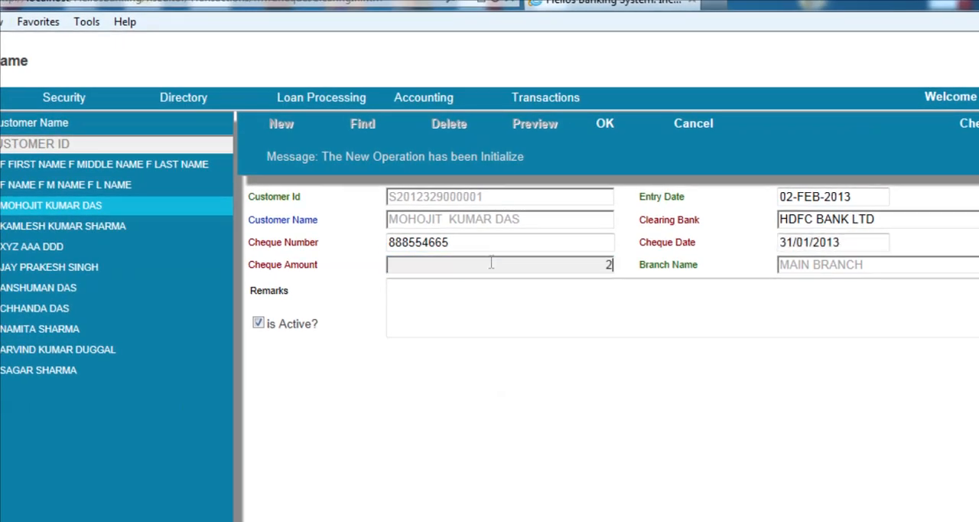
pyautogui.write('25000')
# Enter the remarks "CHEQUE RECEIVED FOR CLEARING FROM HDFC BANK" and save the incoming cheque entry
pyautogui.click(523, 301)
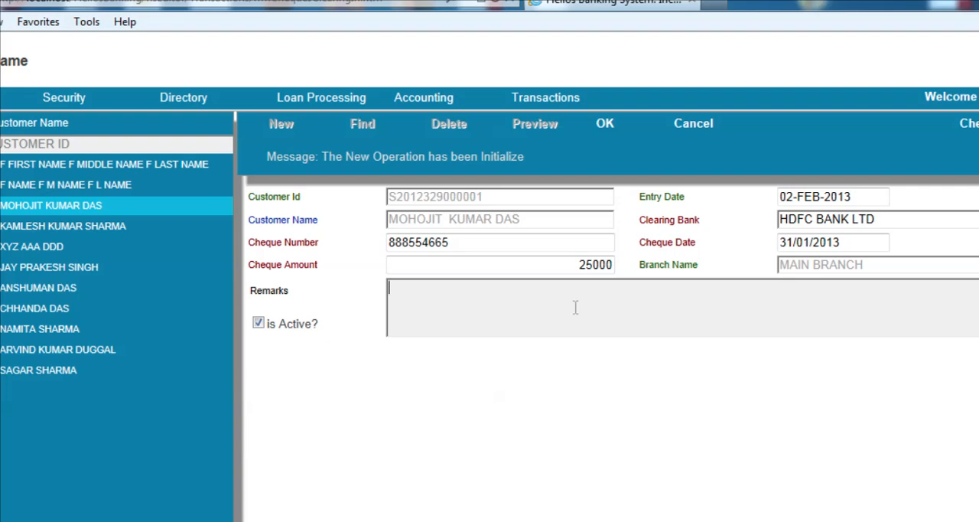
pyautogui.write('CHEQUE RECEIVED FOR')
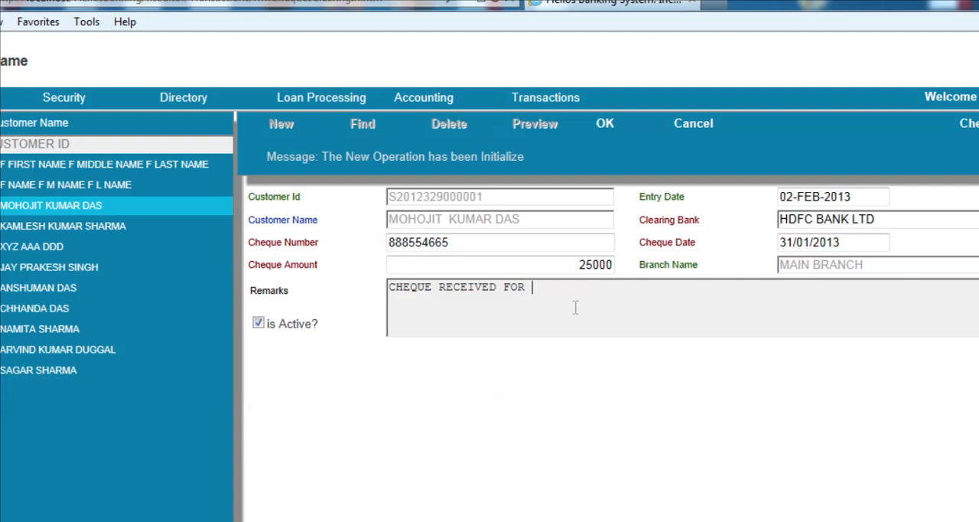
pyautogui.write(' CLEARING')
pyautogui.write('FROM HDFC')
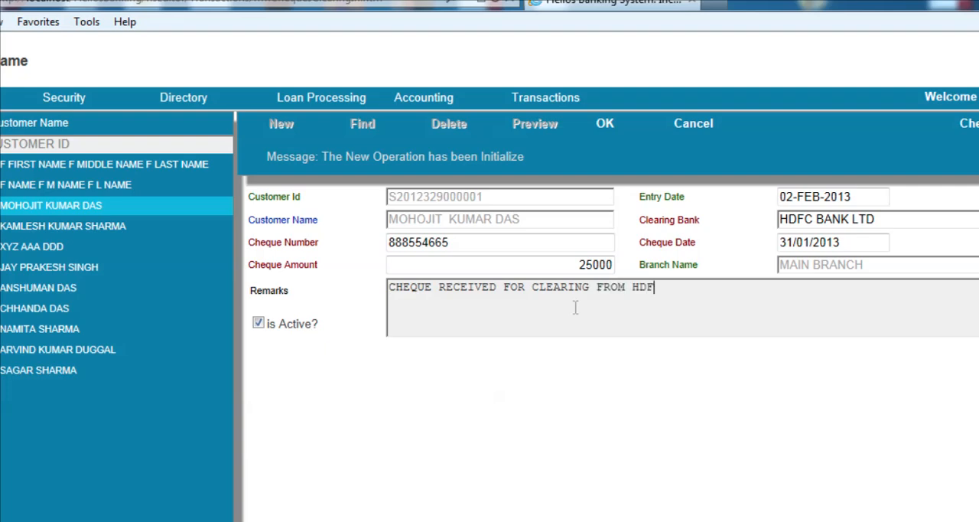
pyautogui.write(' BANK')
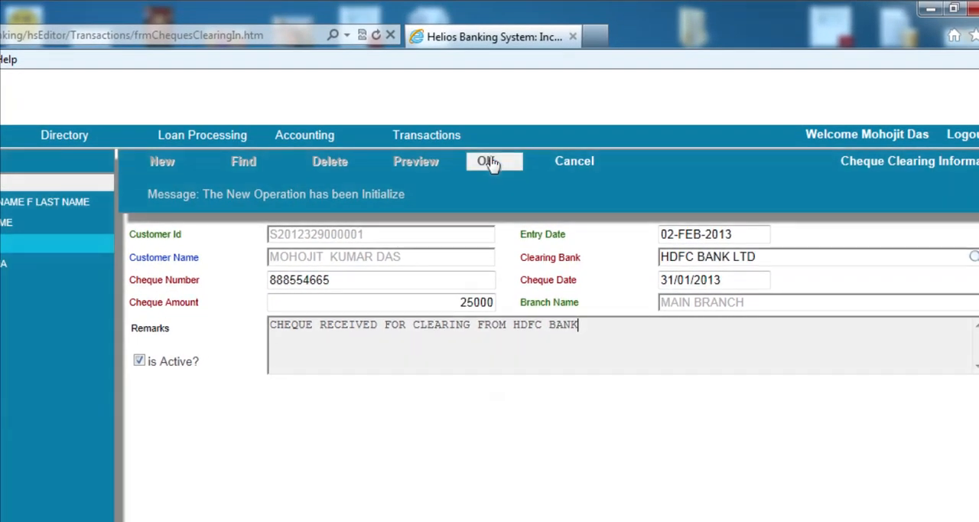
pyautogui.click(490, 162)
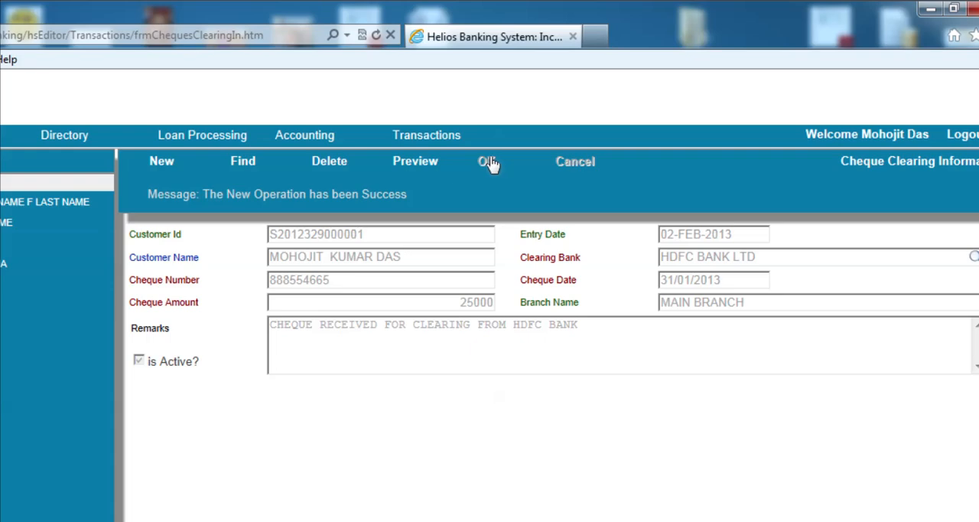
# Open the Cheques Clearing (Incoming Update) form, look through the listed cheques and select cheque 888554665
pyautogui.click(429, 145)
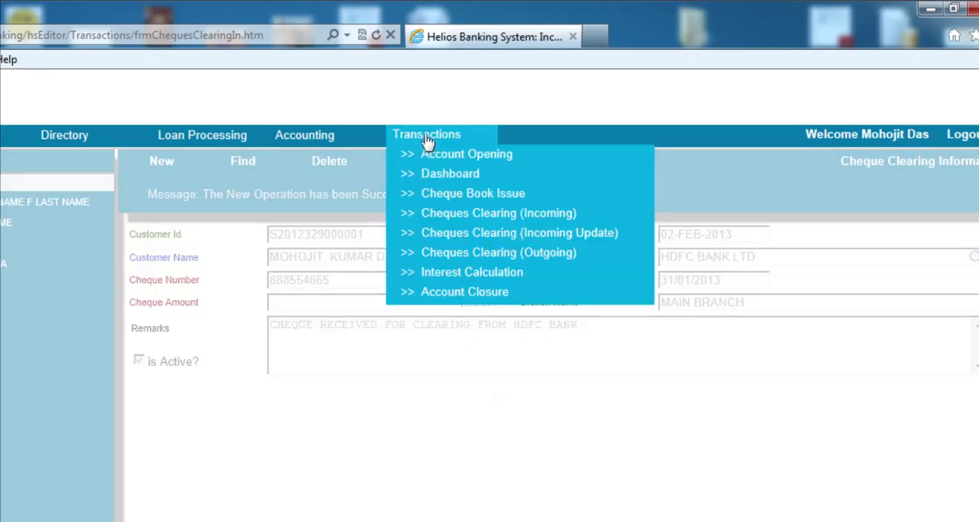
pyautogui.click(455, 237)
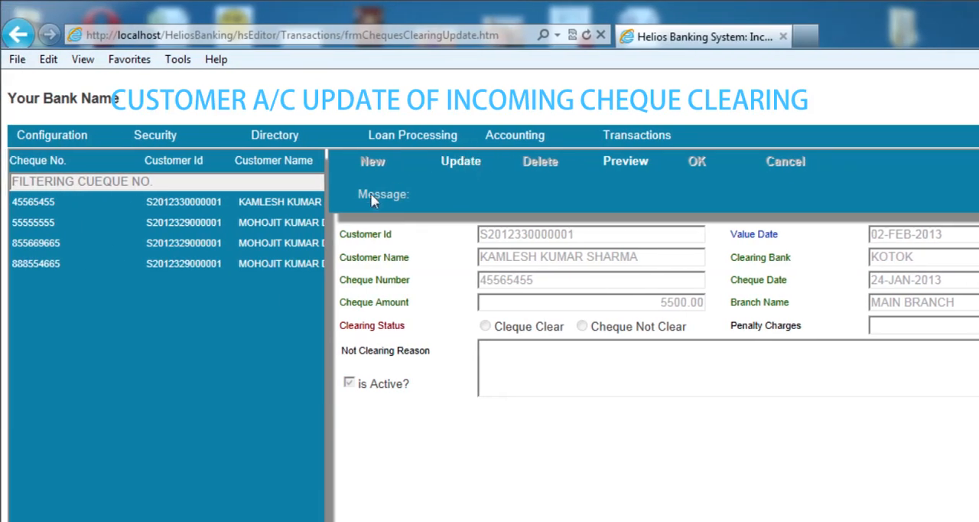
pyautogui.click(253, 222)
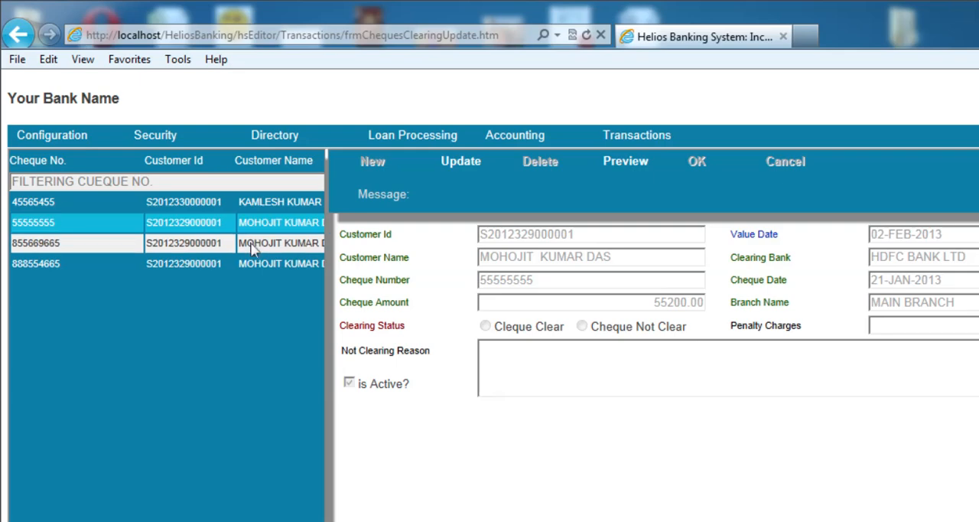
pyautogui.click(253, 245)
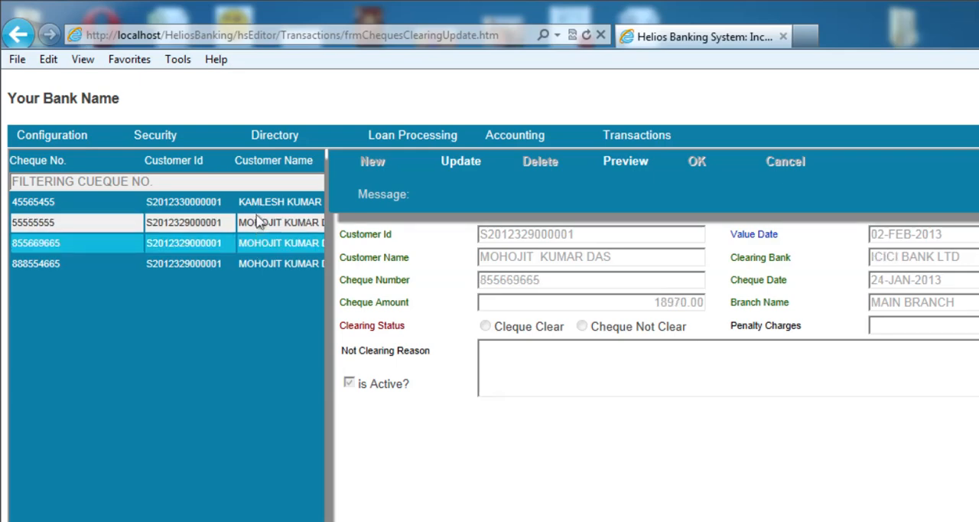
pyautogui.click(258, 222)
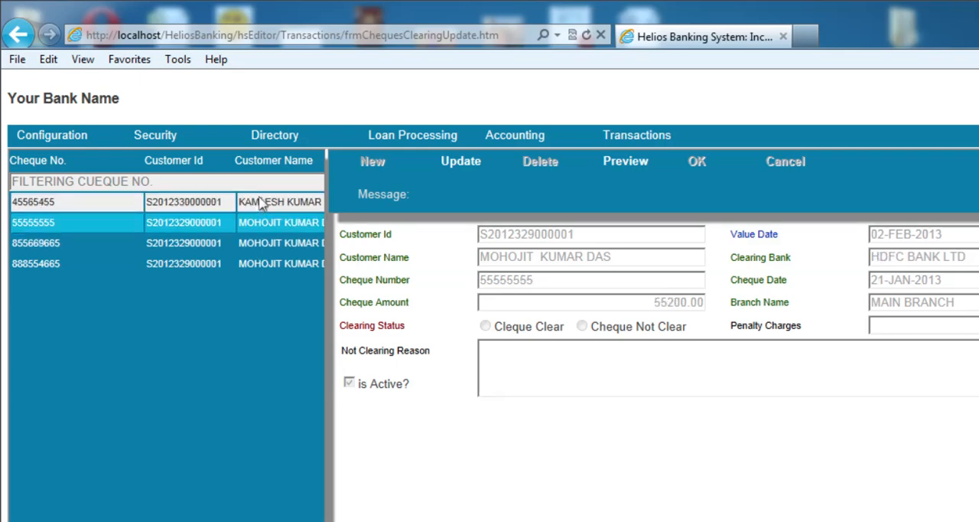
pyautogui.click(260, 203)
pyautogui.click(263, 264)
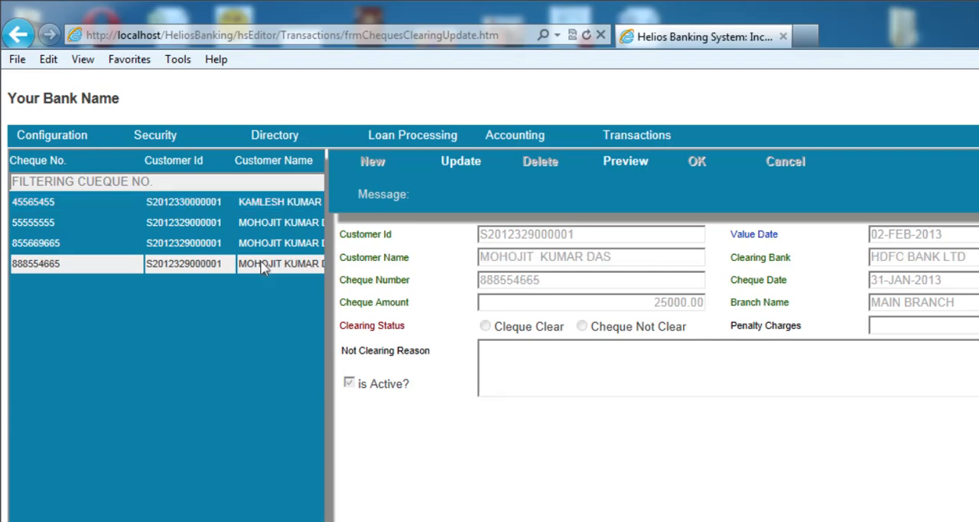
# Start updating the selected cheque and set its clearing status to cleared
pyautogui.click(457, 162)
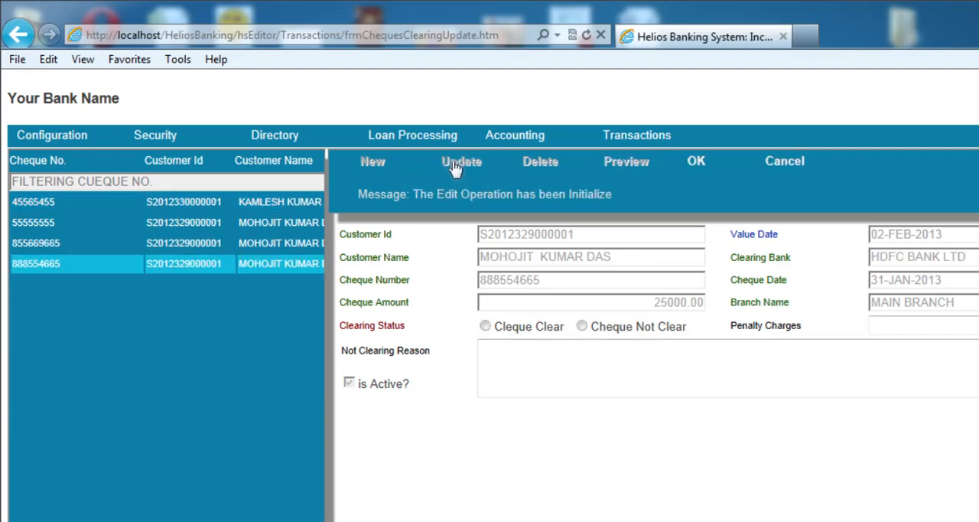
pyautogui.scroll(-2, 482, 306)
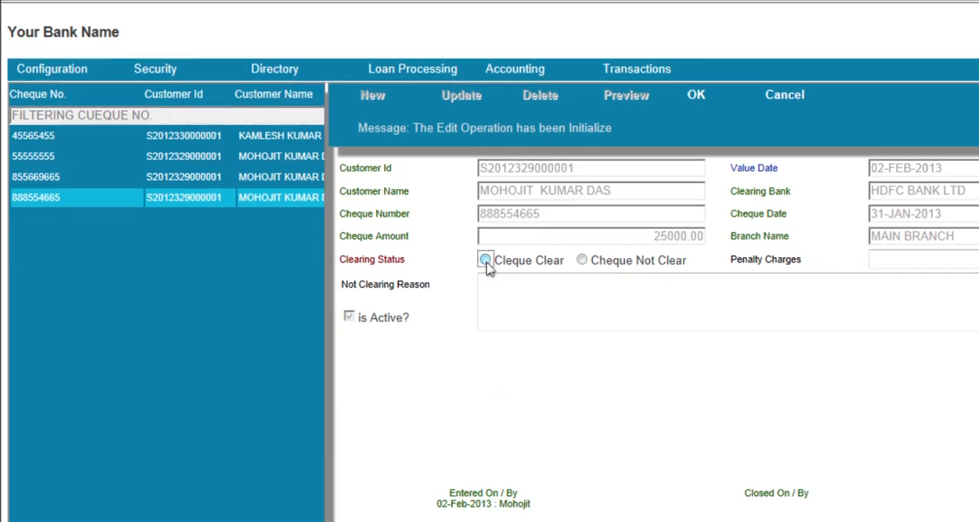
pyautogui.click(487, 263)
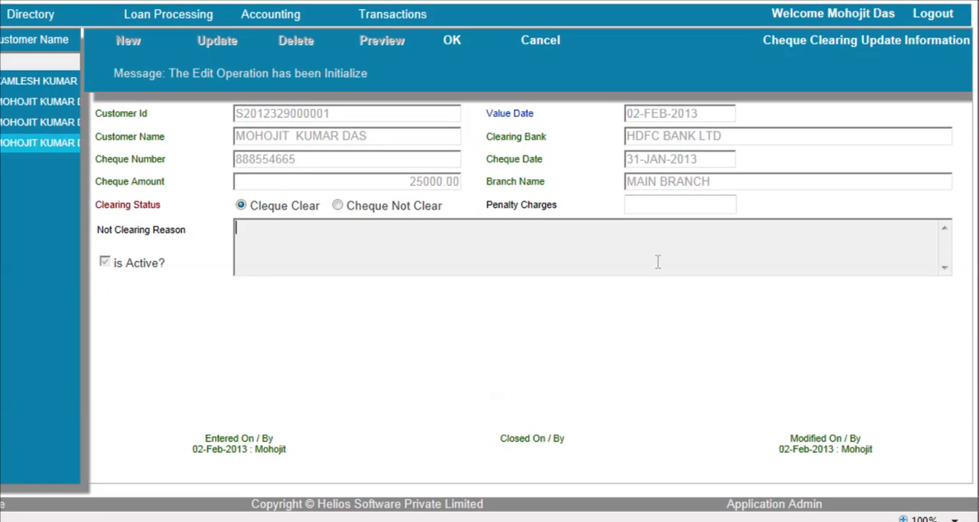
# Enter "RS.25000/- CHEQUE CLEARED NOW UPDATE TO CUSTOMER ACCOUNT" as the Not Clearing Reason text
pyautogui.write('C')
pyautogui.press('BackSpace')
pyautogui.write('RS.25000/- CHE')
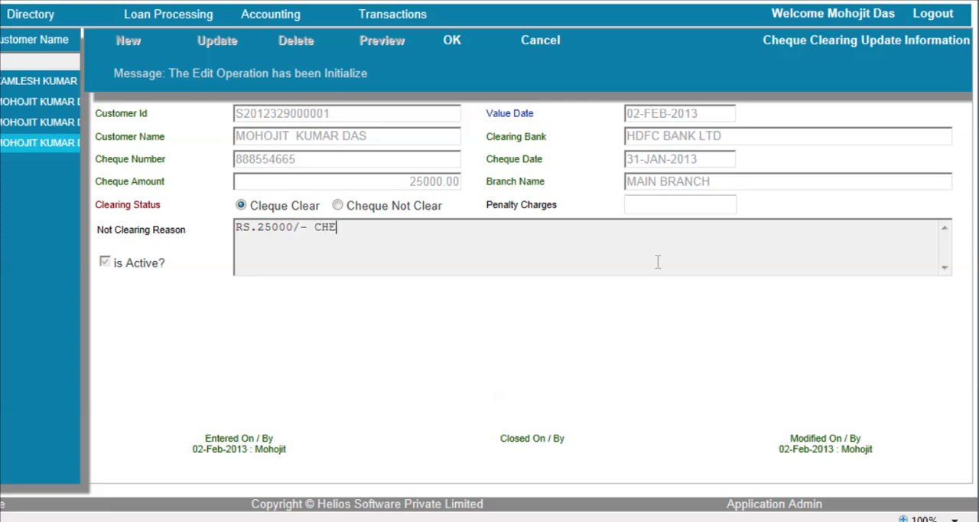
pyautogui.write('QUE CLEARED')
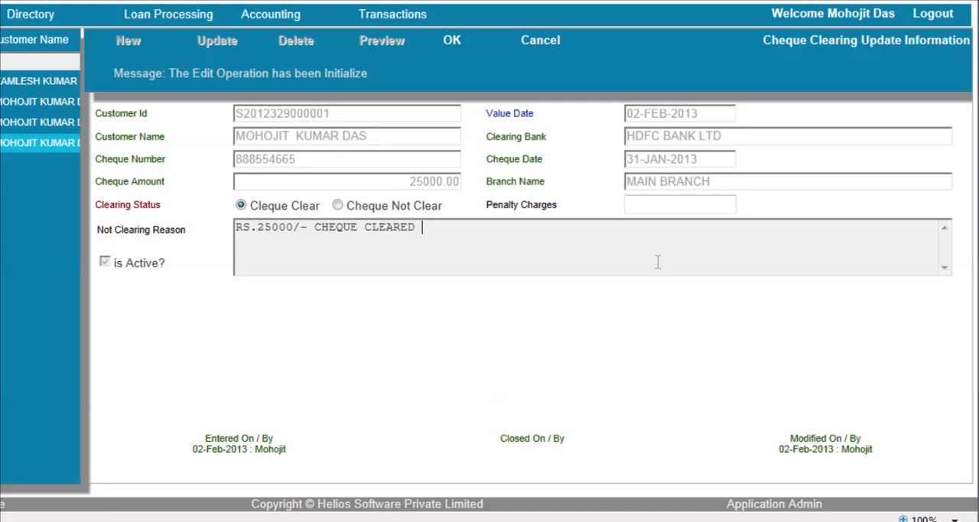
pyautogui.write(' NOW UPDATE ')
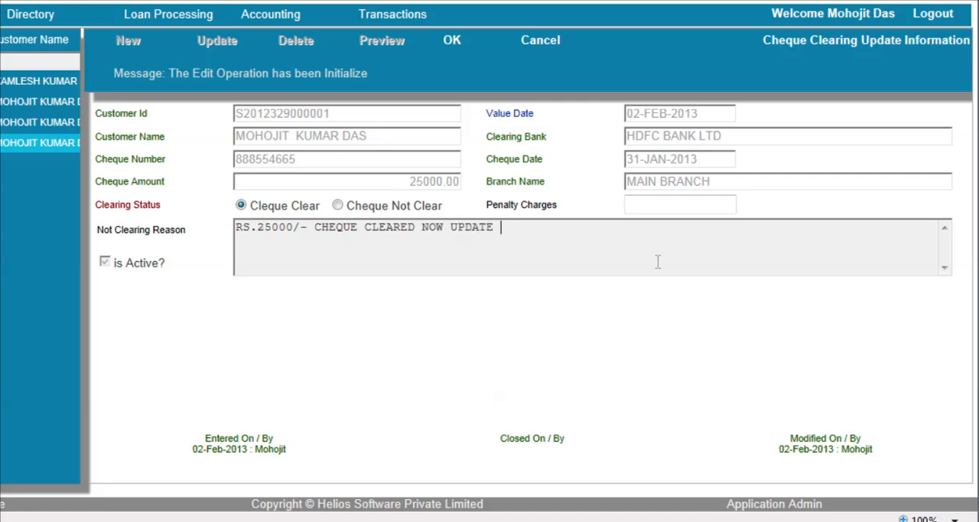
pyautogui.write('TO CUSTOMER')
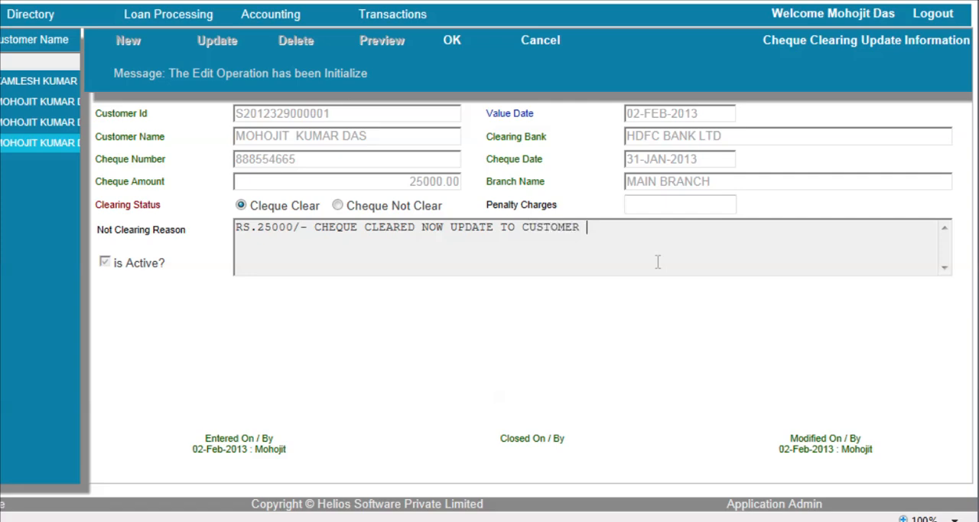
pyautogui.write(' ACCOUNT')
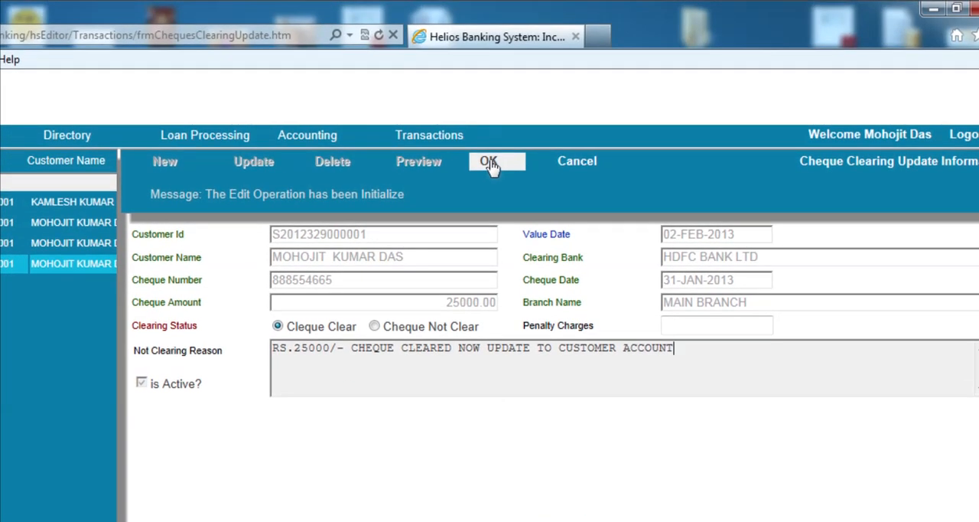
# Save the cheque's cleared status and look up the customer's account on the Dashboard by account number
pyautogui.click(490, 164)
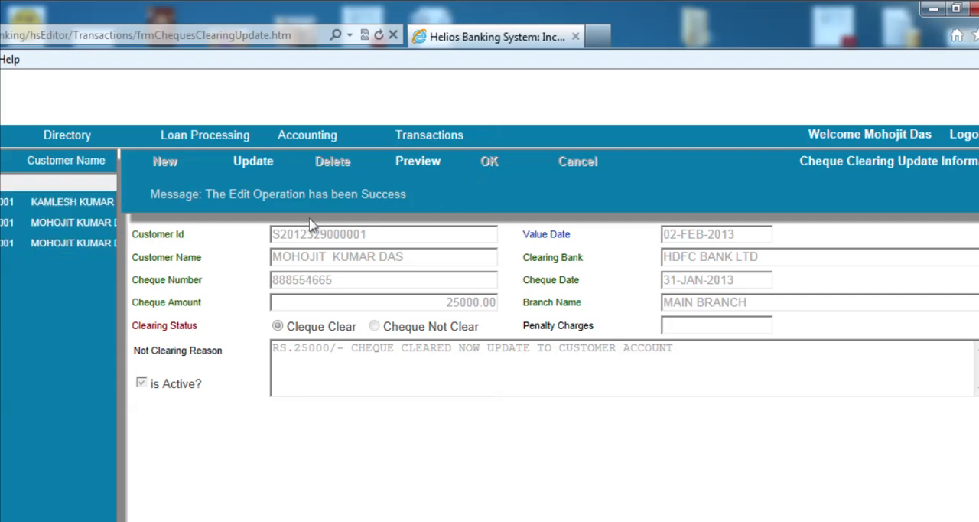
pyautogui.moveTo(430, 135)
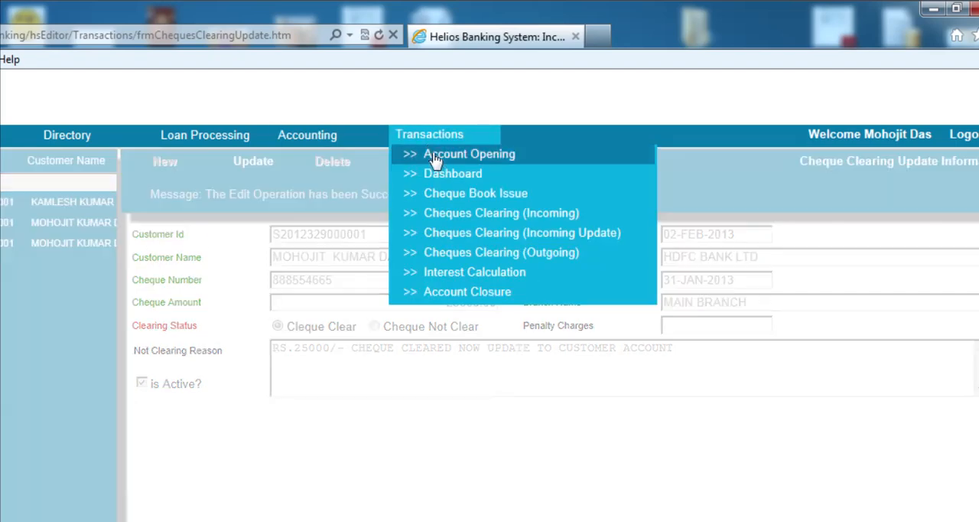
pyautogui.click(444, 177)
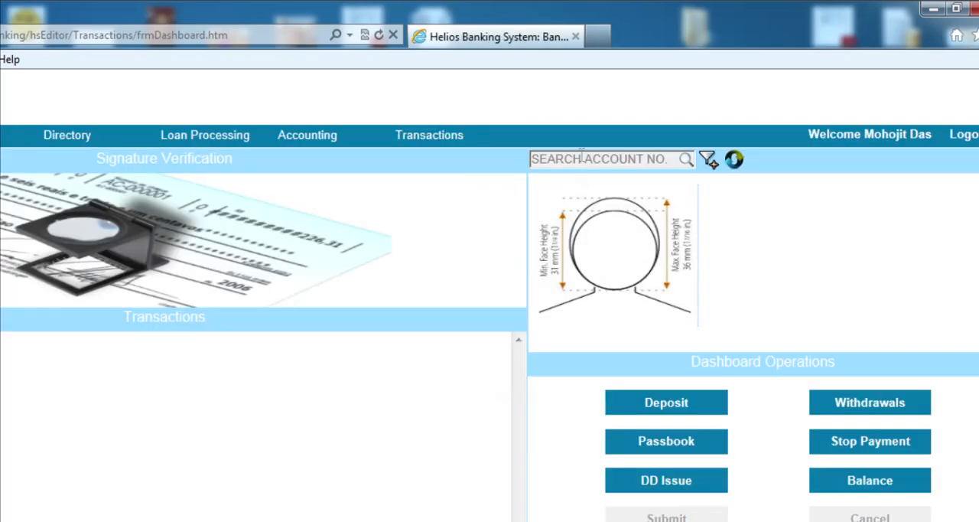
pyautogui.click(583, 157)
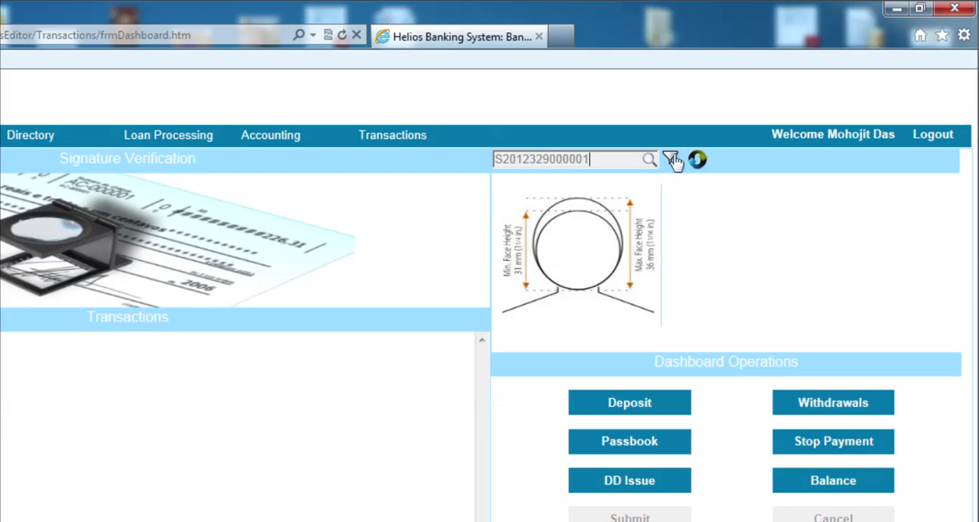
pyautogui.click(671, 159)
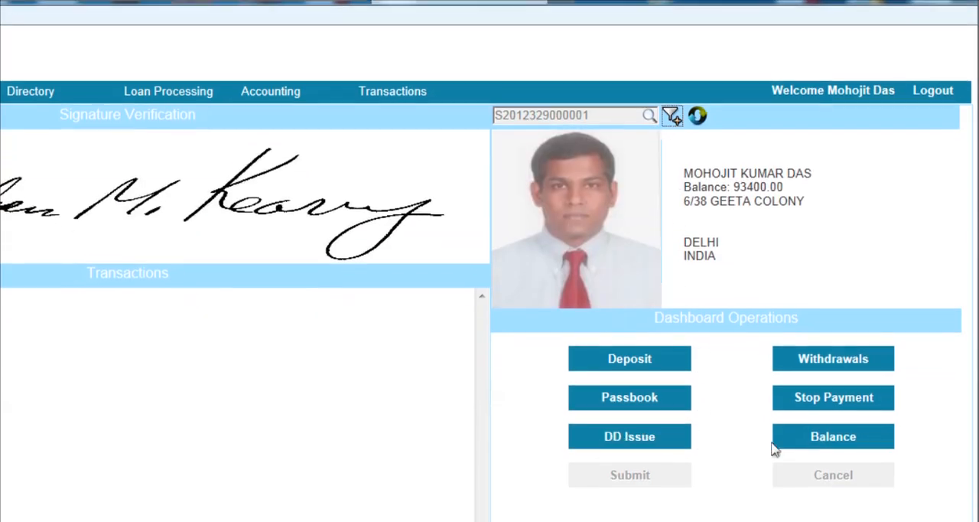
# Display the account's balance transactions and examine the deposit entry for cleared cheque 888554665
pyautogui.click(803, 442)
pyautogui.click(629, 481)
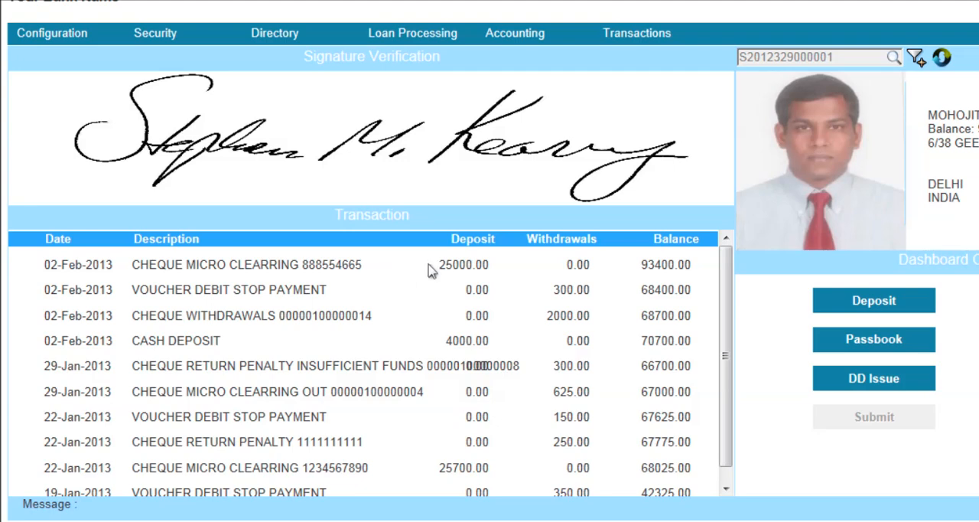
pyautogui.moveTo(432, 270); pyautogui.dragTo(487, 272)
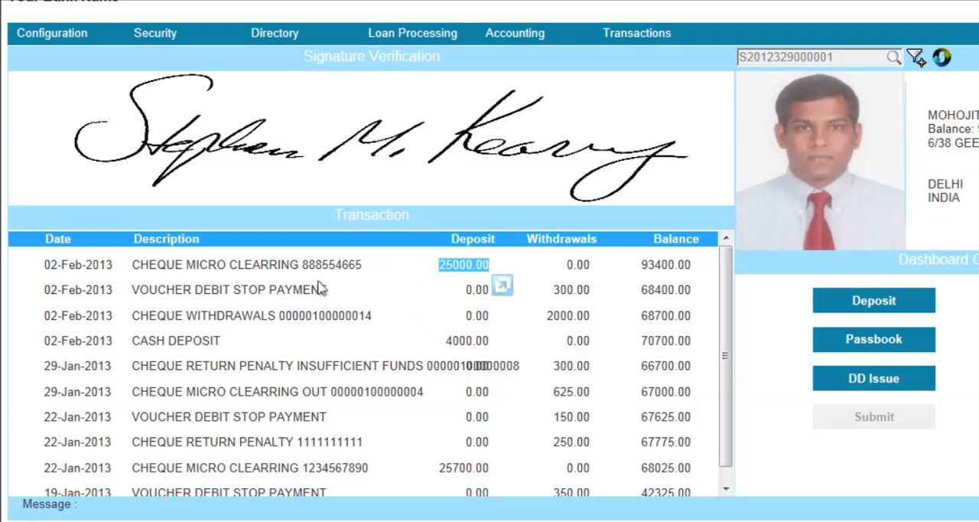
pyautogui.moveTo(133, 270); pyautogui.dragTo(490, 273)
pyautogui.click(490, 273)
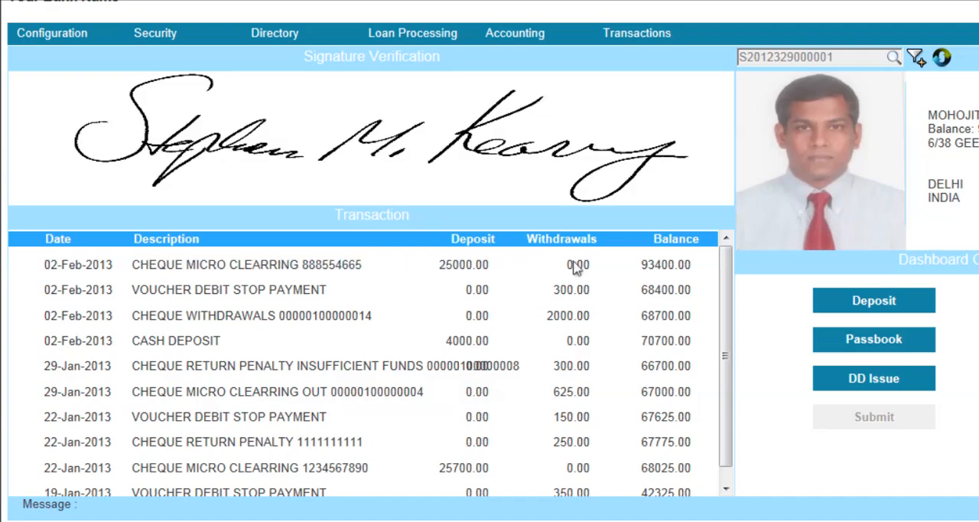
# Open the Cheques Clearing (Outgoing) form and start a new entry for the same customer
pyautogui.moveTo(643, 34)
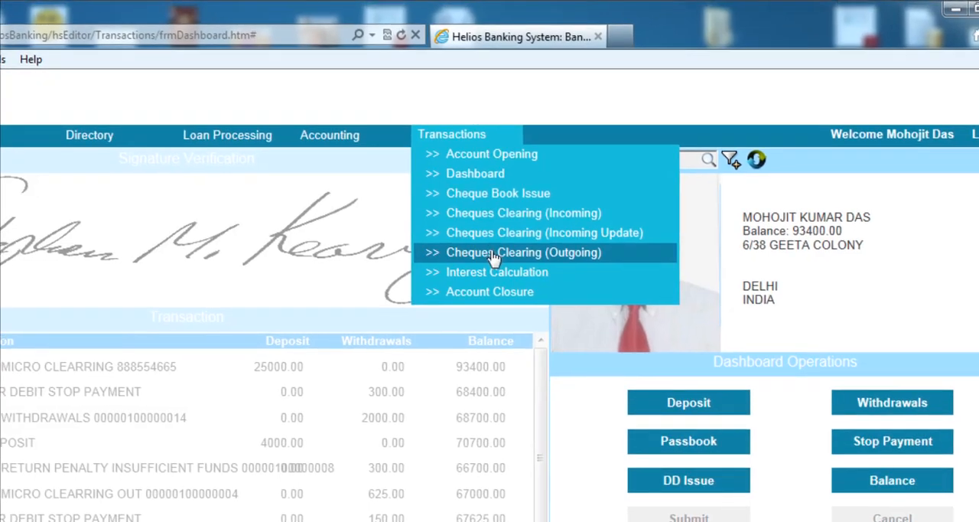
pyautogui.click(494, 252)
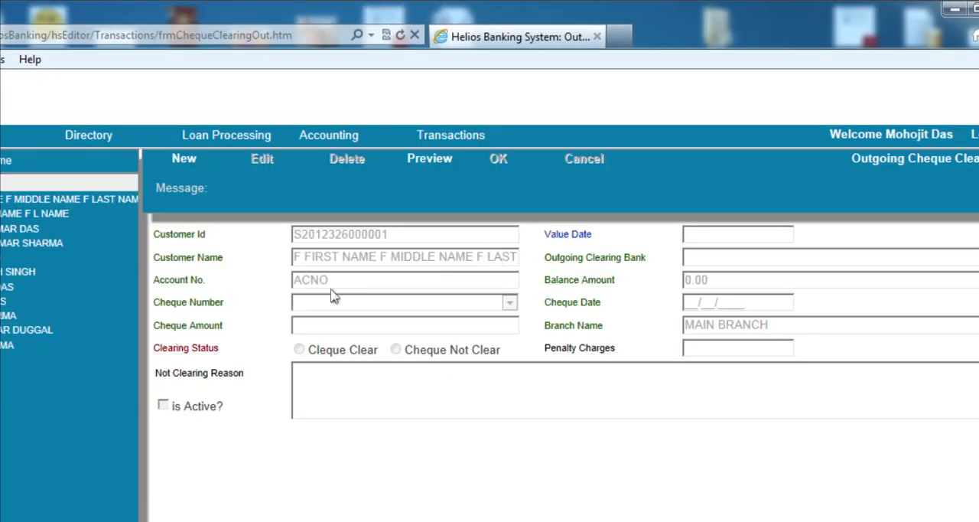
pyautogui.click(175, 231)
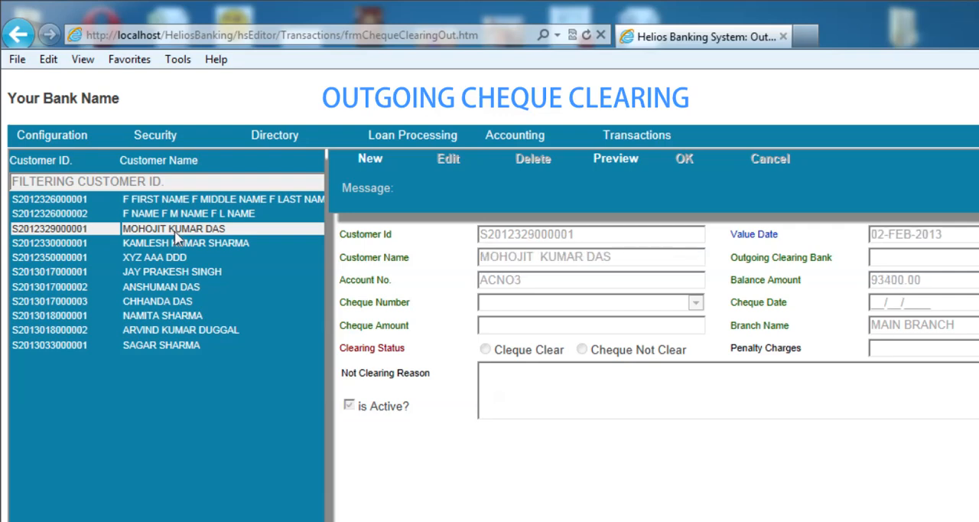
pyautogui.click(385, 162)
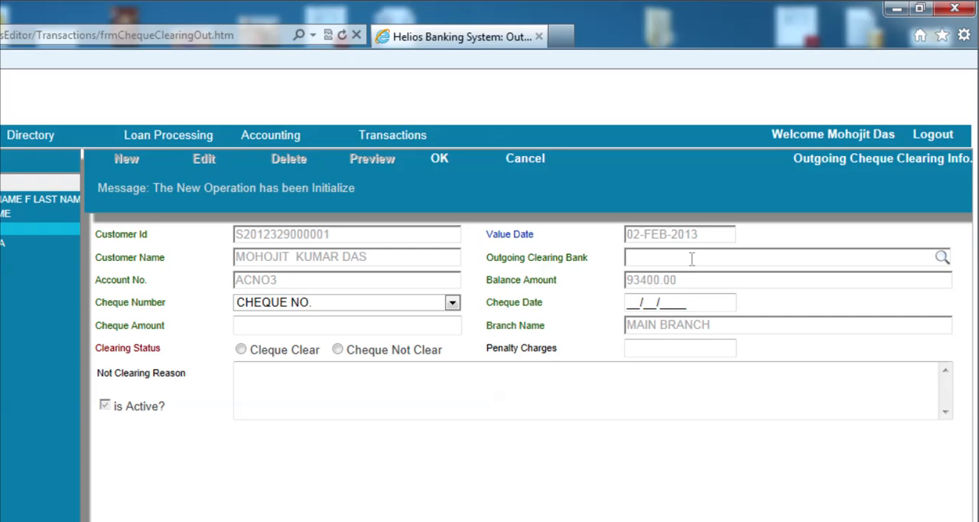
pyautogui.click(692, 259)
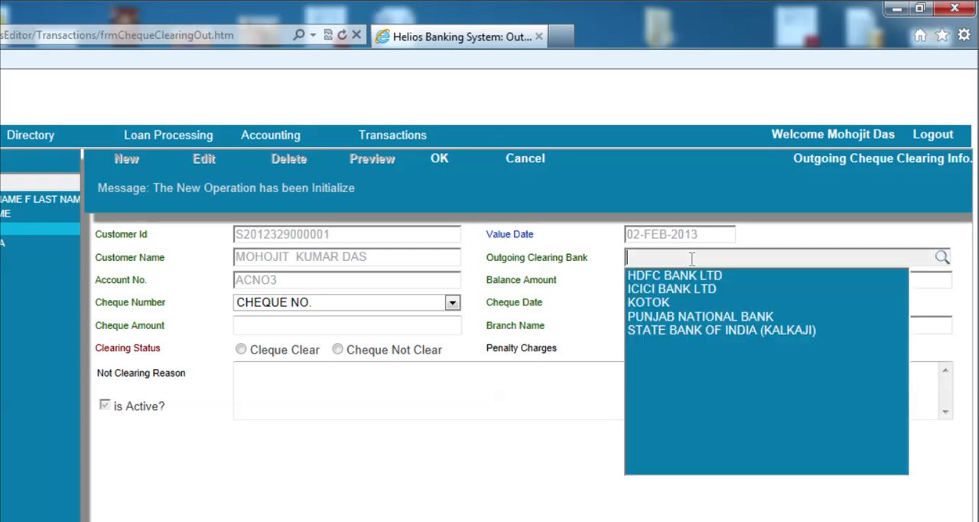
pyautogui.click(668, 331)
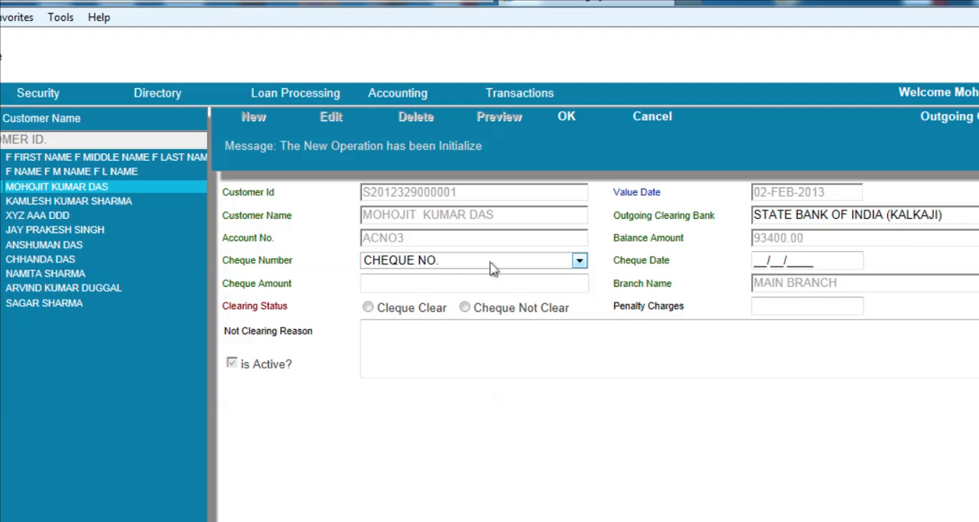
pyautogui.click(365, 307)
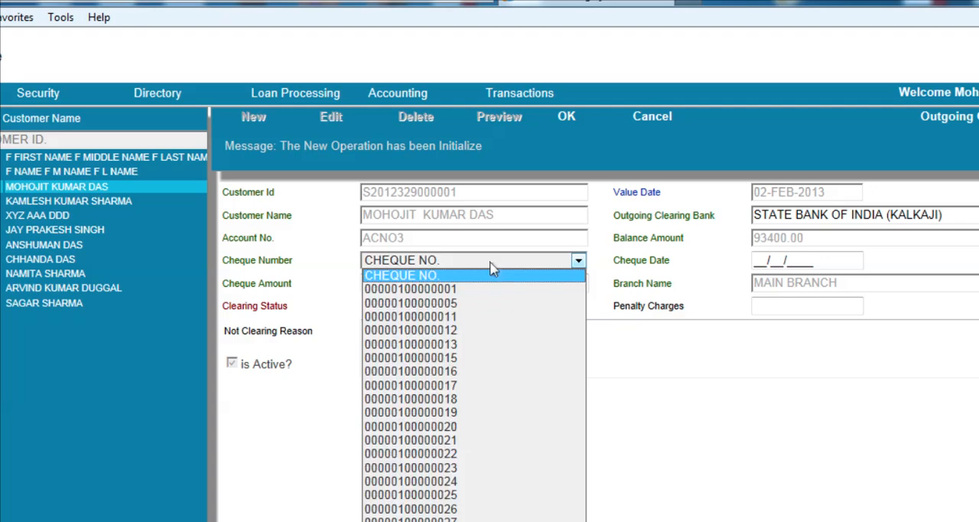
pyautogui.click(470, 311)
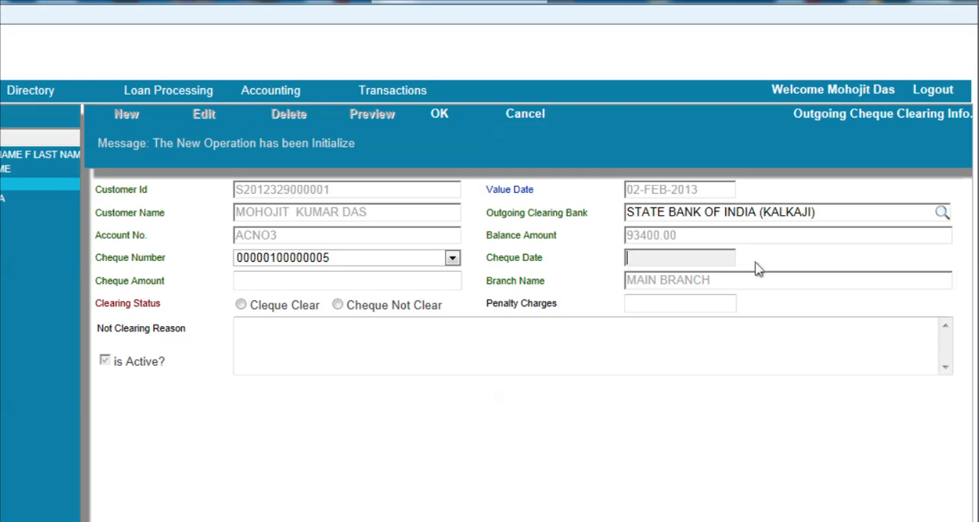
# Set the cheque date to 03/02/2013, the cheque amount to 17200 and the clearing status to cleared
pyautogui.write('03/02/2013')
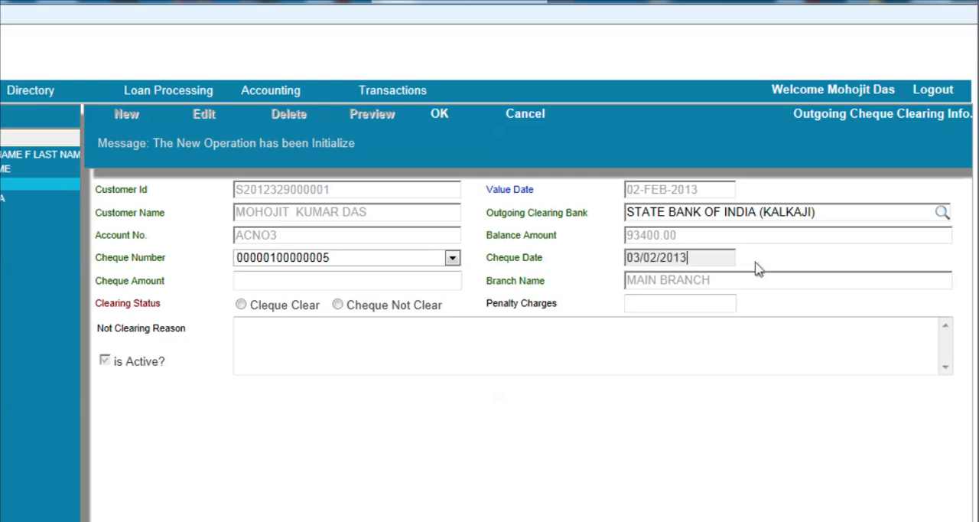
pyautogui.press('Tab')
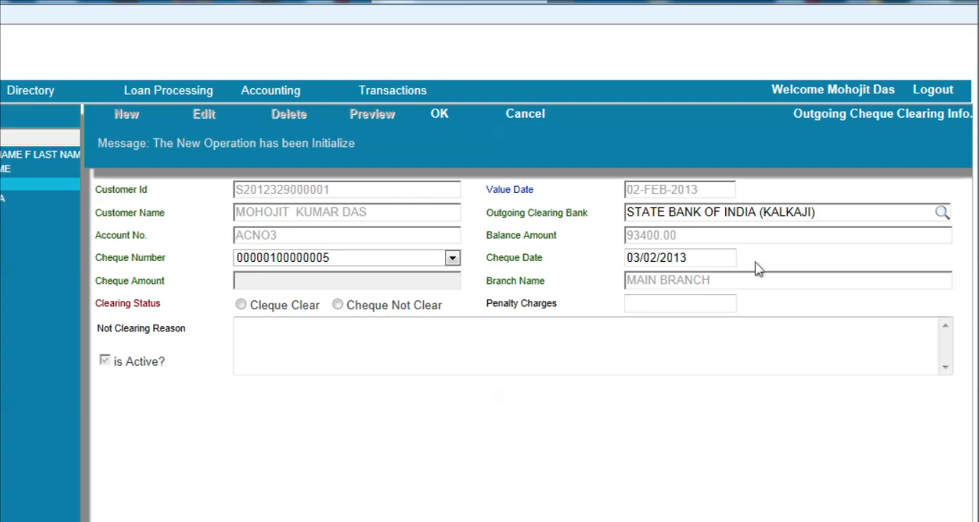
pyautogui.write('17200')
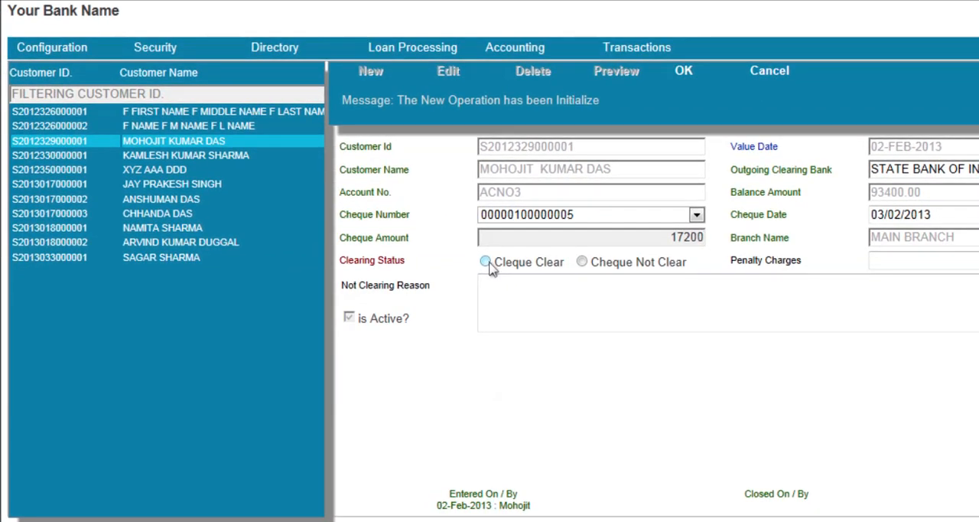
pyautogui.click(486, 262)
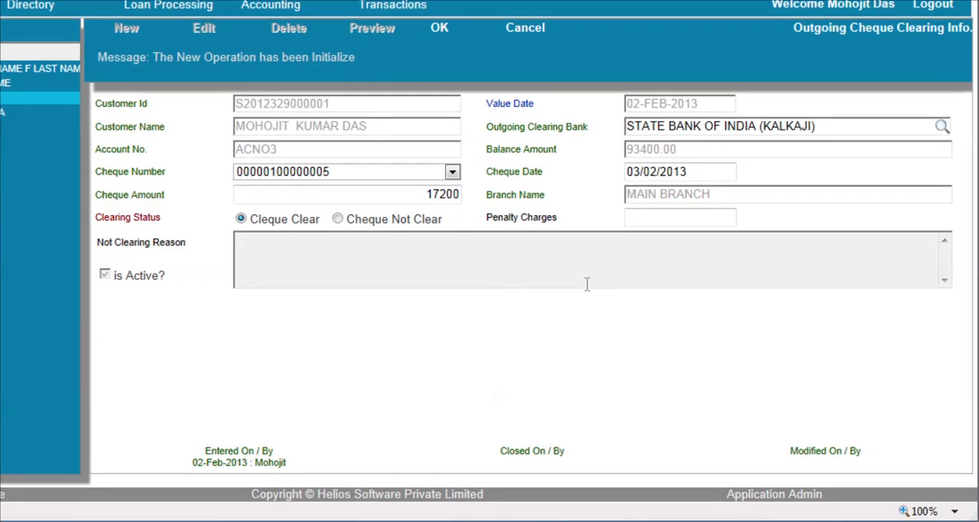
# Enter "OUTGOING CHEQUE CLEAR AND DEBITED TO CUSTOMER ACCOUNT" as the Not Clearing Reason text
pyautogui.click(586, 284)
pyautogui.write('P')
pyautogui.press('BackSpace')
pyautogui.write('OUT GO')
pyautogui.press('BackSpace')
pyautogui.press('BackSpace')
pyautogui.press('BackSpace')
pyautogui.write('GOING CH')
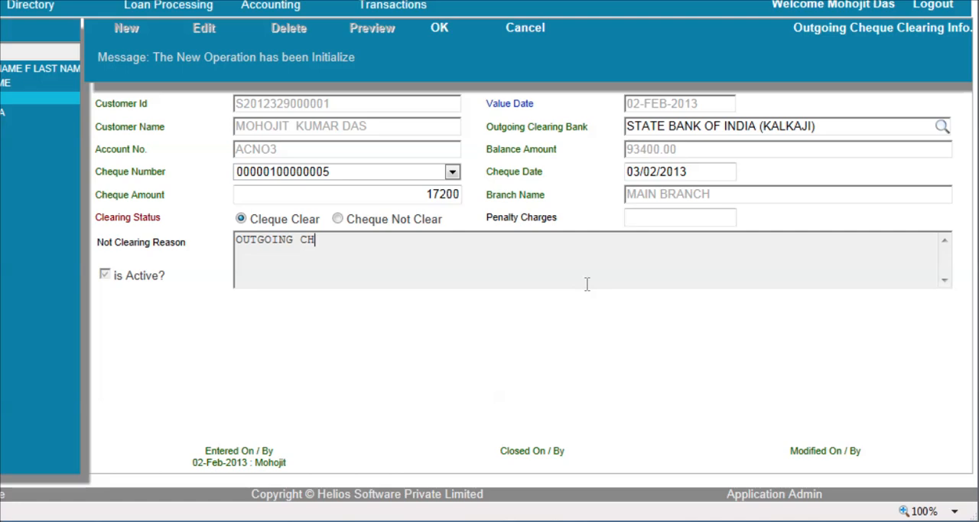
pyautogui.write('EQUE')
pyautogui.write('CLEA')
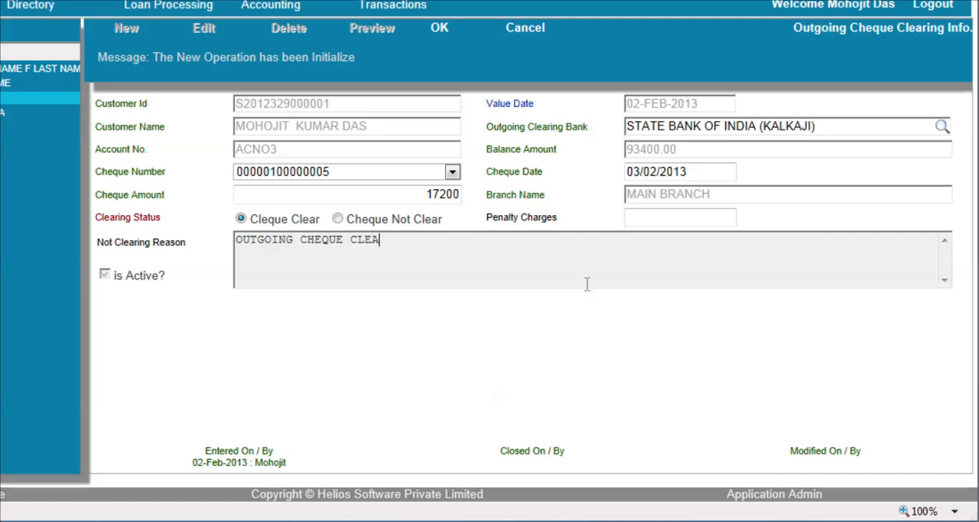
pyautogui.write('RE AND')
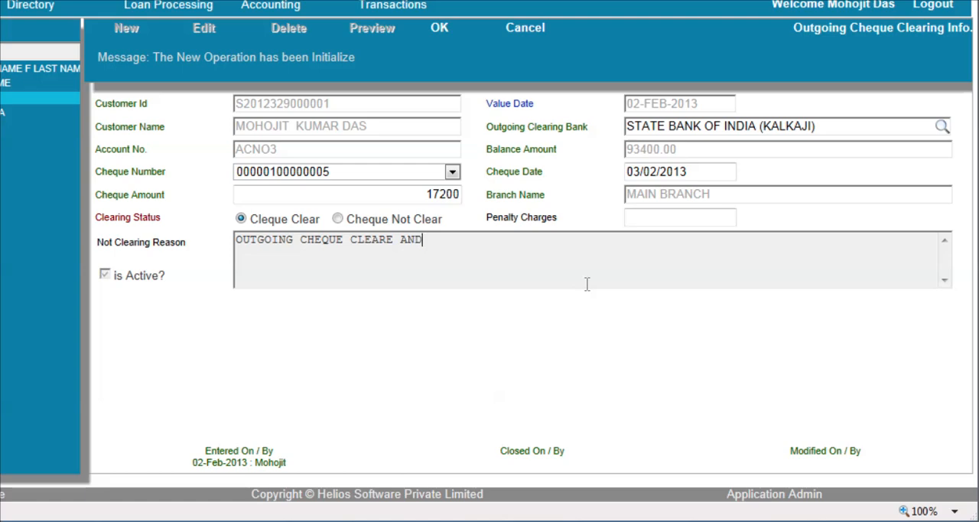
pyautogui.press('BackSpace')
pyautogui.press('BackSpace')
pyautogui.press('BackSpace')
pyautogui.press('BackSpace')
pyautogui.press('BackSpace')
pyautogui.press('BackSpace')
pyautogui.press('BackSpace')
pyautogui.press('BackSpace')
pyautogui.write('EAR AND DEBI')
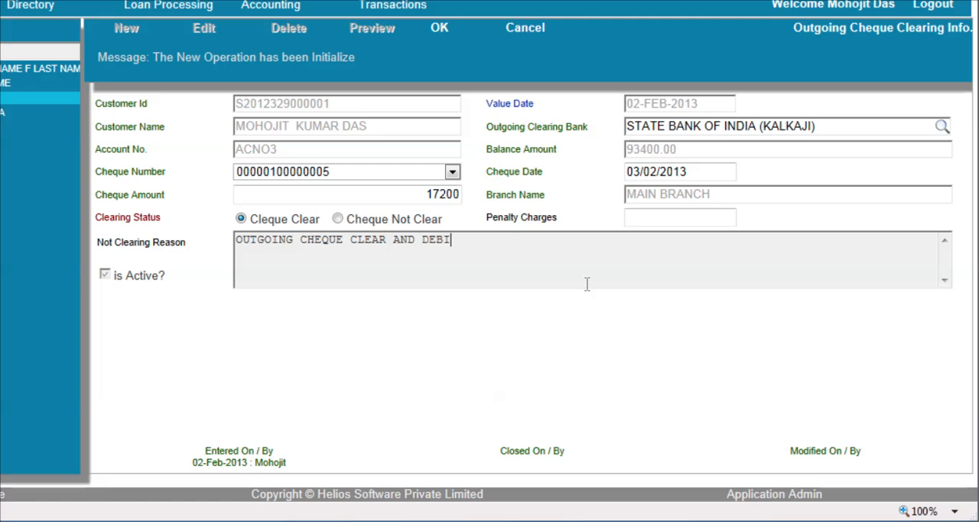
pyautogui.write('TED TO CUSTOMER ACC')
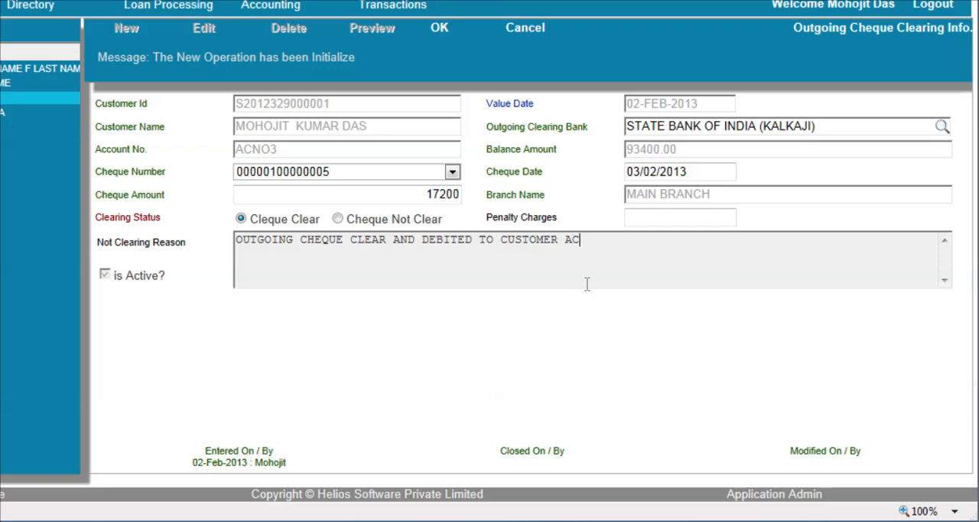
pyautogui.write('OUNT')
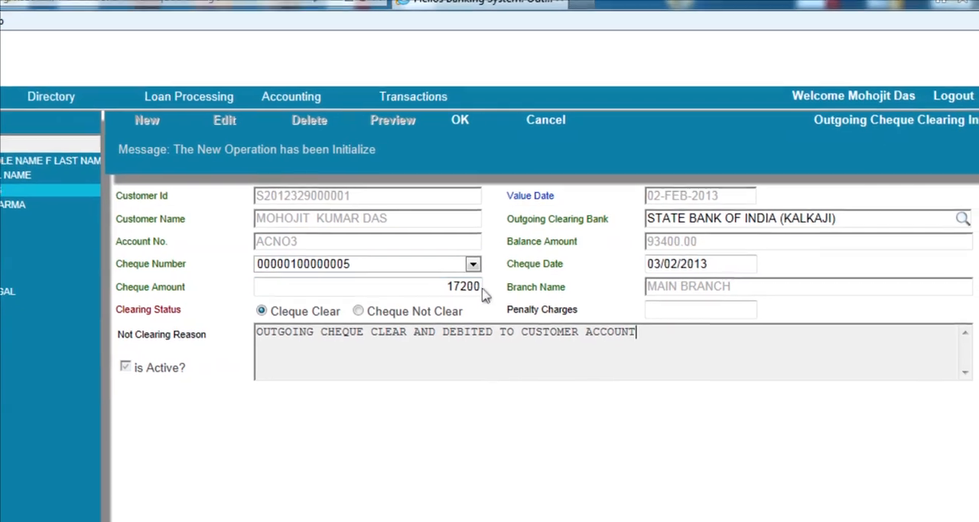
# Re-enter the cheque amount as 17200.00 and save the outgoing cheque entry
pyautogui.moveTo(468, 326); pyautogui.dragTo(655, 341)
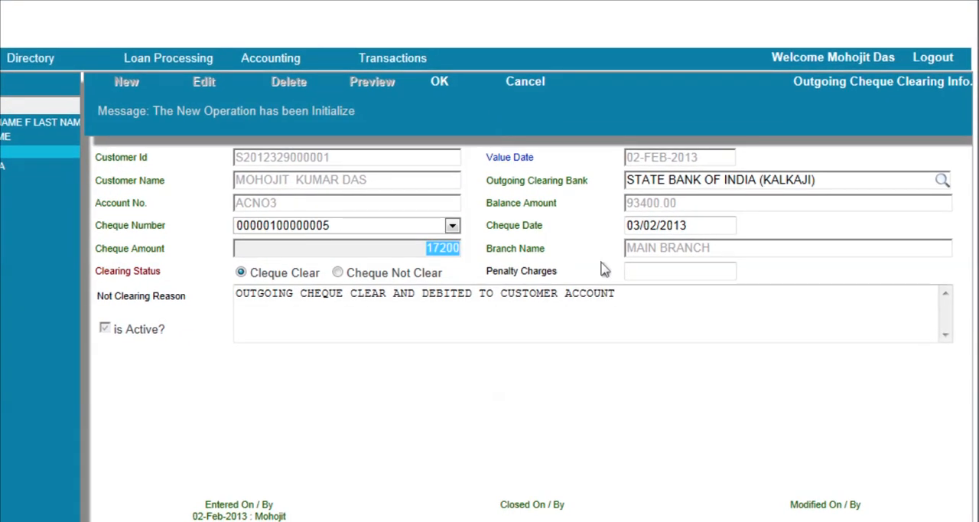
pyautogui.write('172')
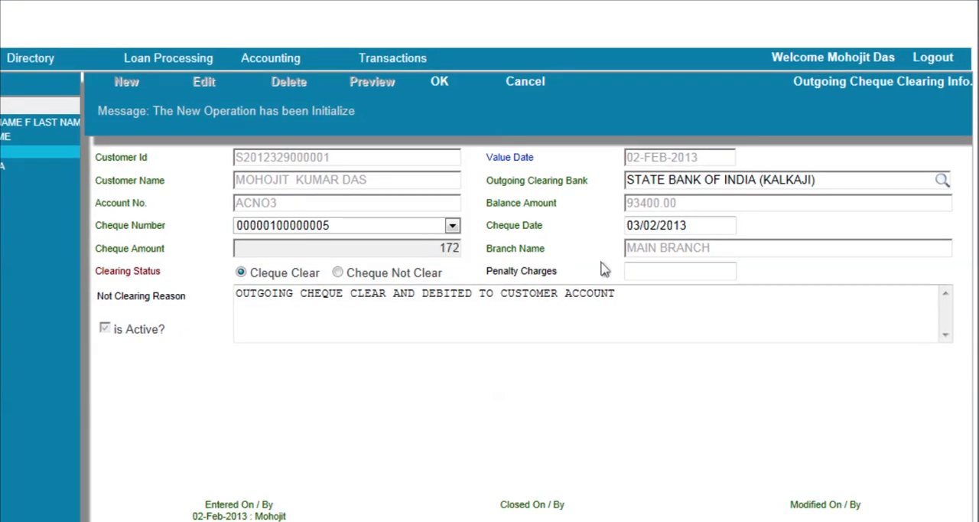
pyautogui.write('00.00')
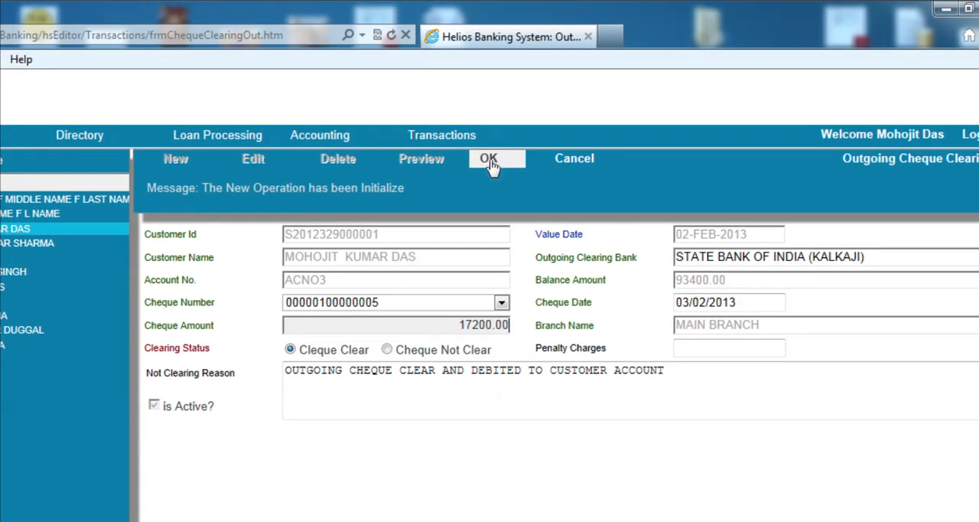
pyautogui.click(489, 162)
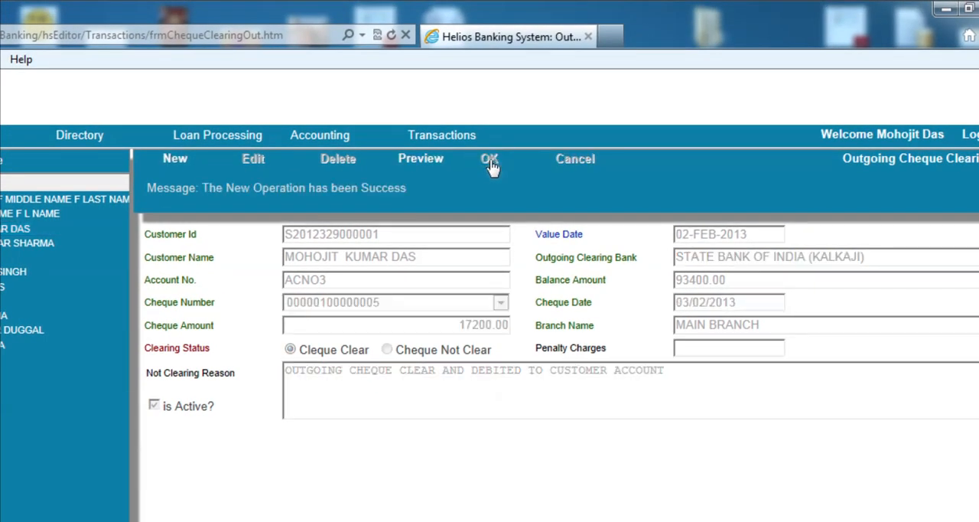
# Open the Dashboard and search for the same customer's account by account number
pyautogui.moveTo(437, 153)
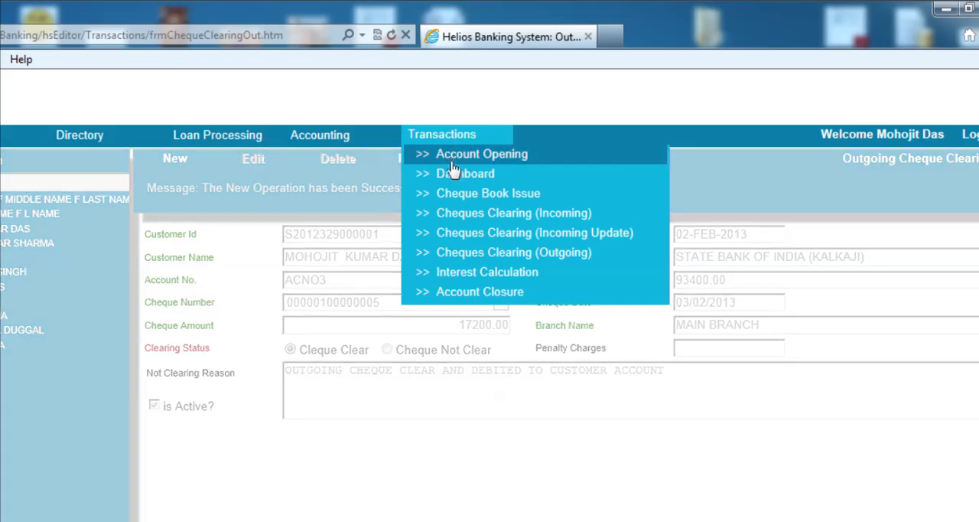
pyautogui.click(456, 176)
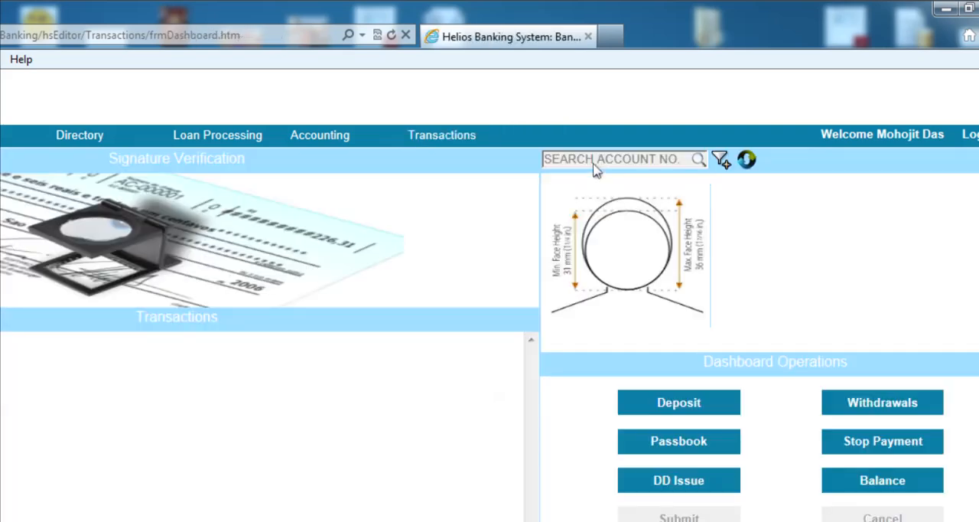
pyautogui.click(610, 159)
pyautogui.hotkey('ctrl', 'v')
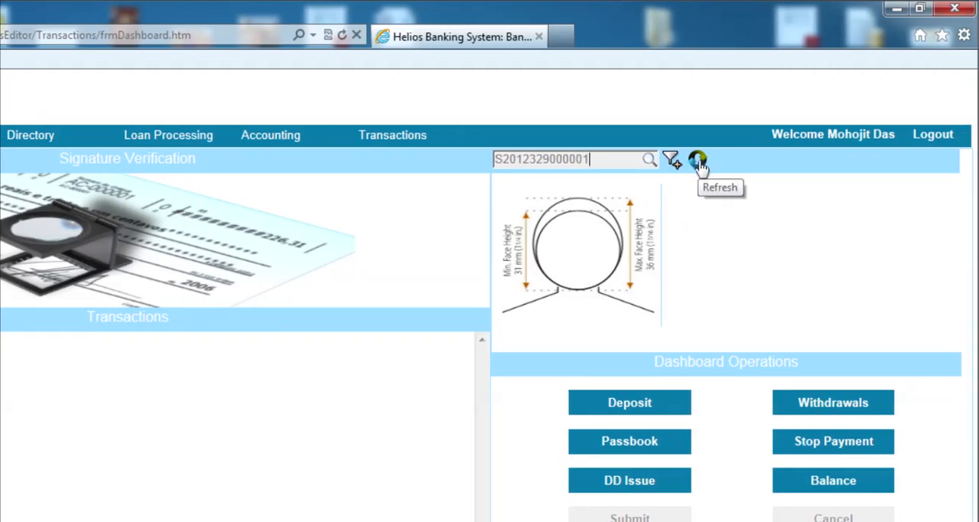
pyautogui.click(672, 160)
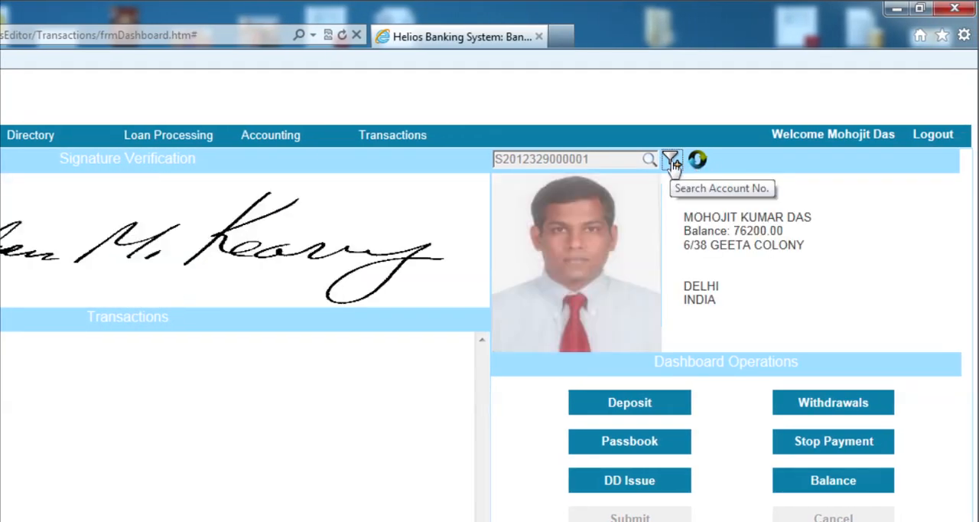
# Reset the Dashboard and search for the same account number again
pyautogui.click(698, 163)
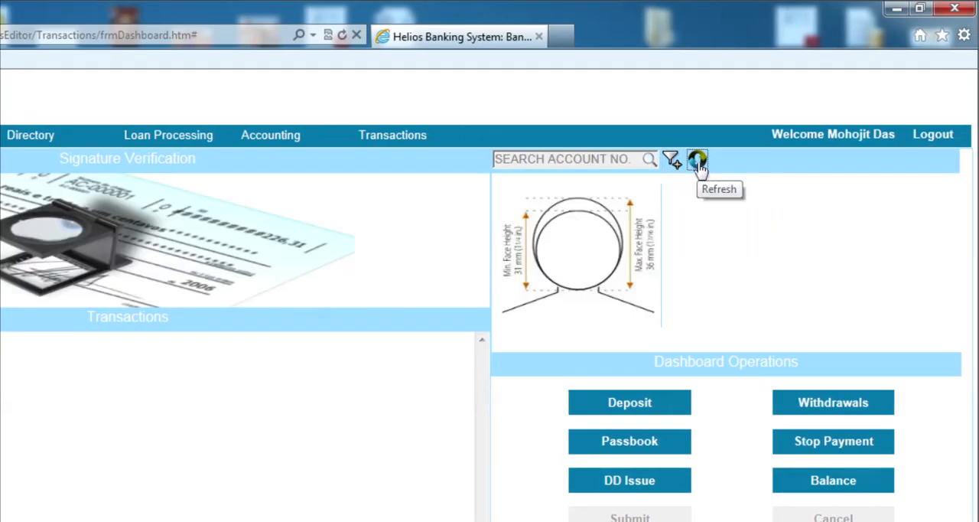
pyautogui.click(641, 158)
pyautogui.hotkey('ctrl', 'v')
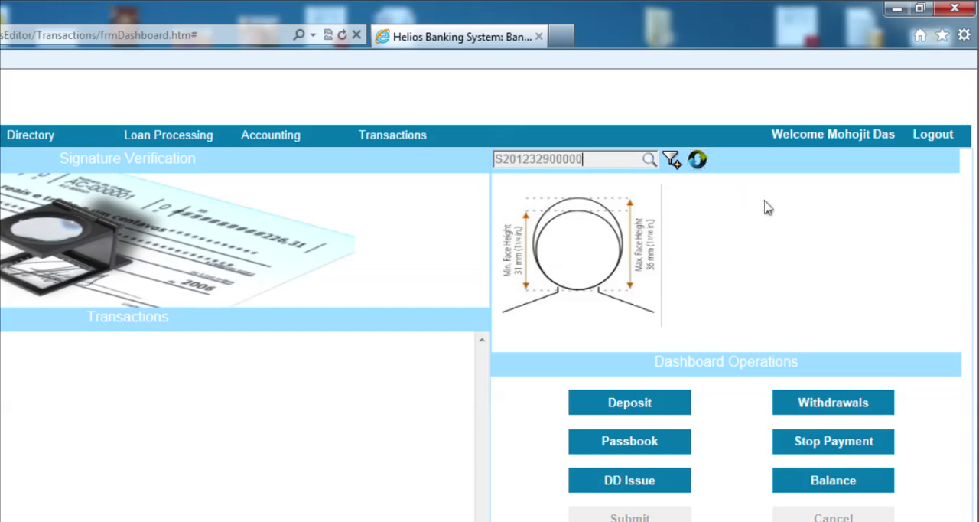
pyautogui.click(673, 160)
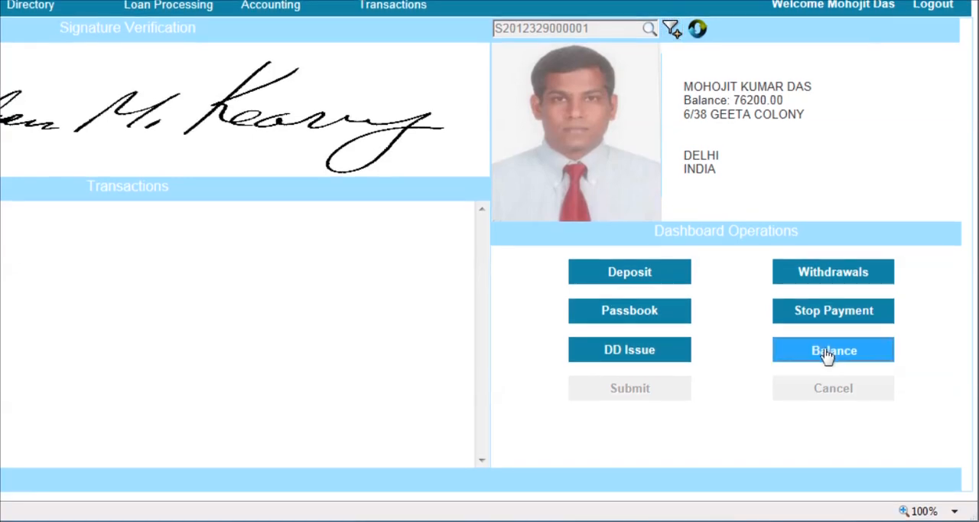
pyautogui.click(827, 419)
pyautogui.click(631, 398)
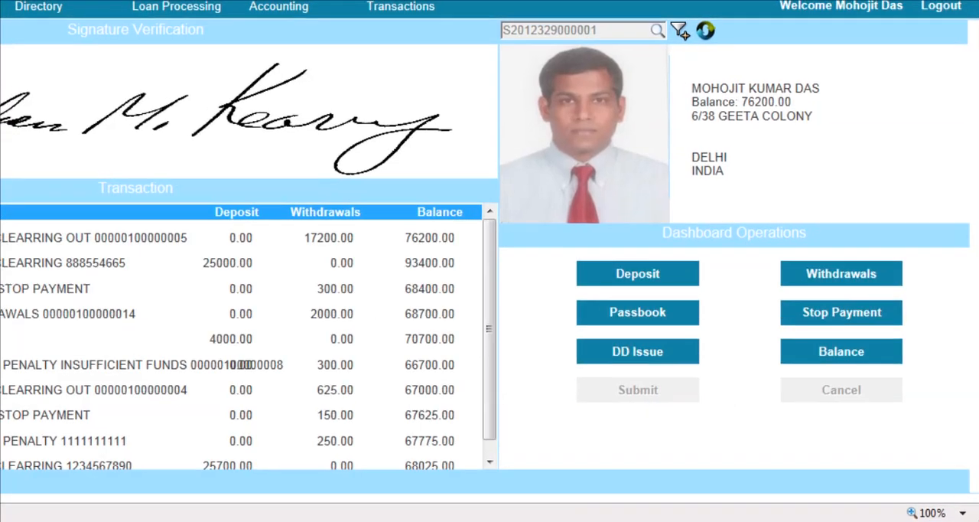
pyautogui.moveTo(1, 237); pyautogui.dragTo(75, 238)
pyautogui.moveTo(175, 263); pyautogui.dragTo(591, 269)
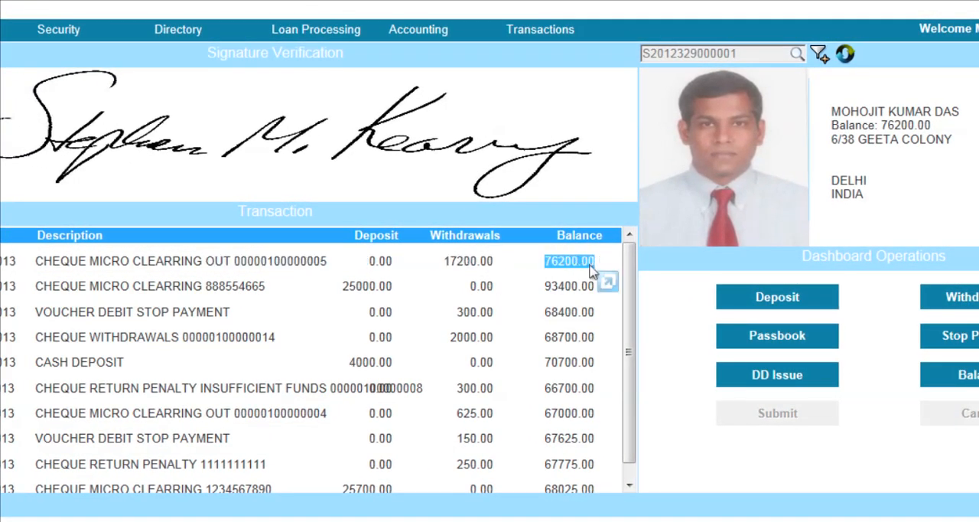
pyautogui.click(489, 263)
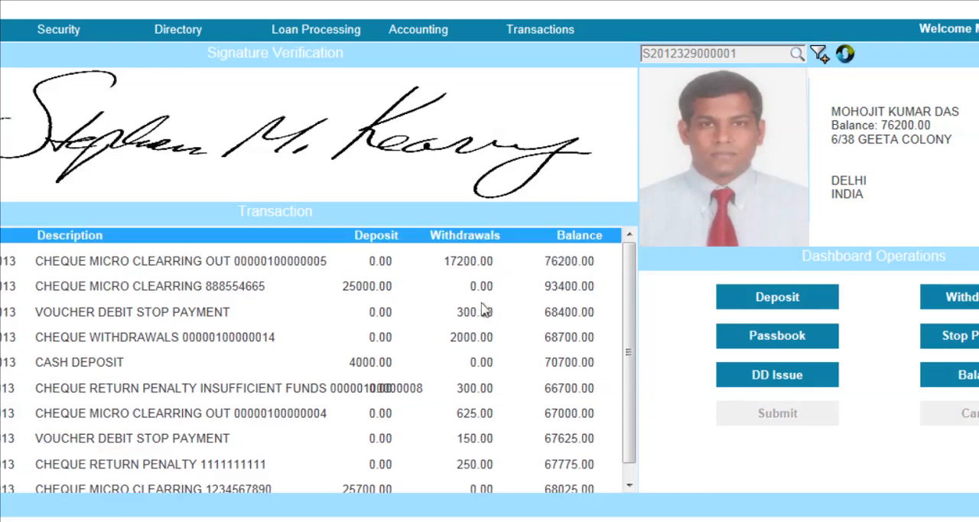